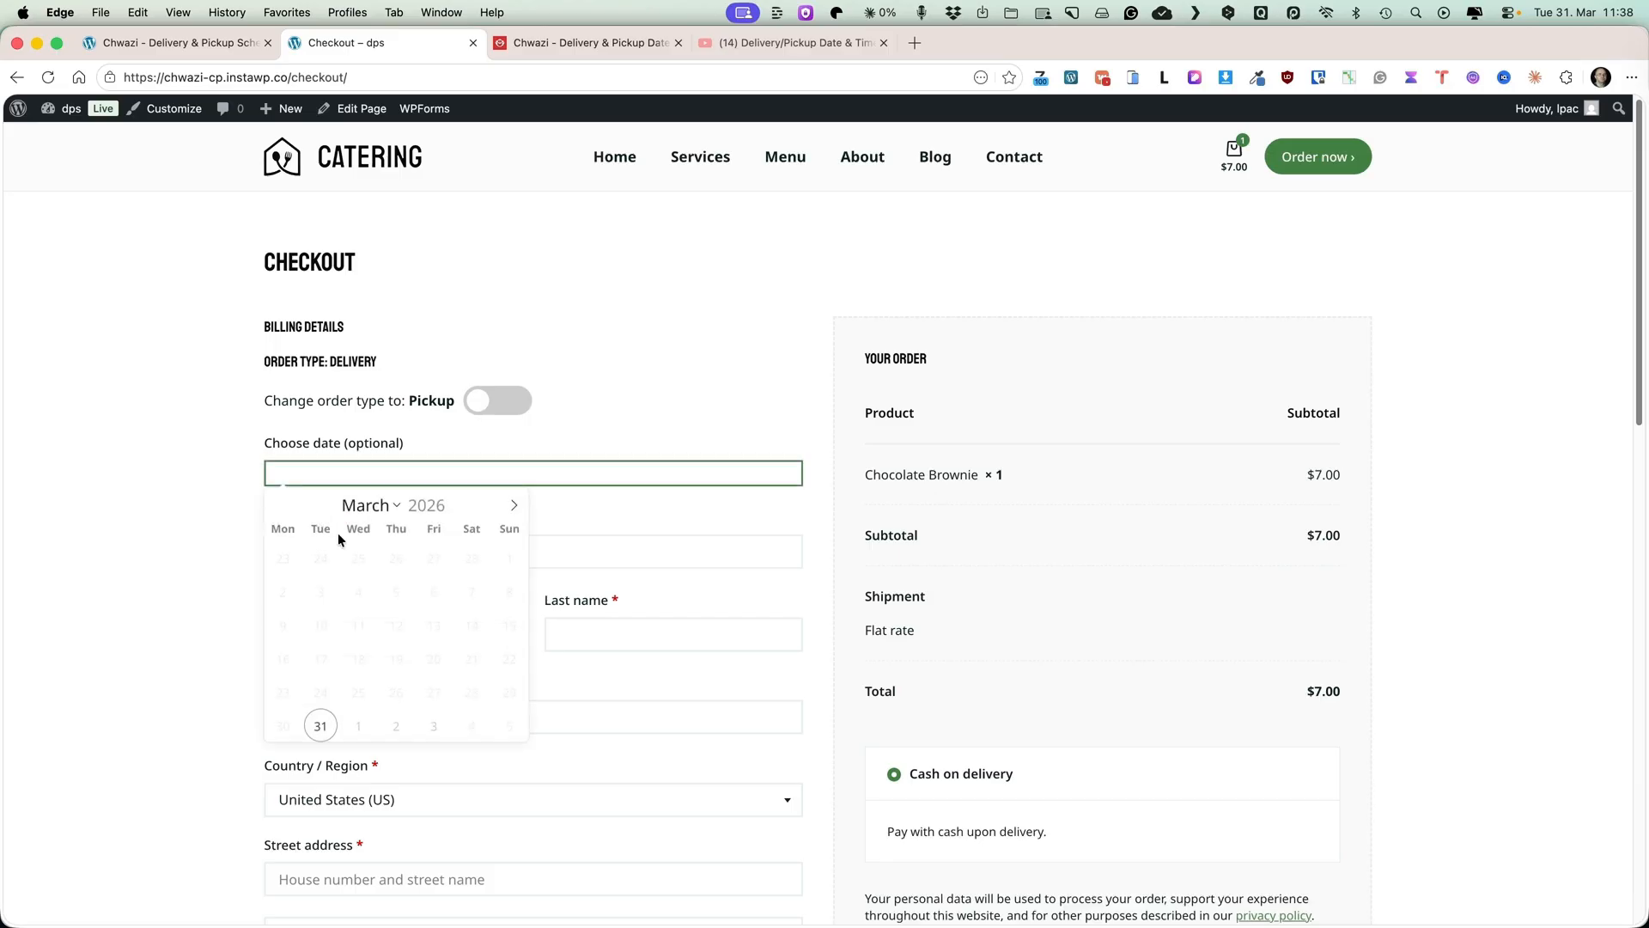
# On the checkout, choose March 31, 2026 as the date and 14:00 - 15:00 as the time slot.
pyautogui.click(320, 725)
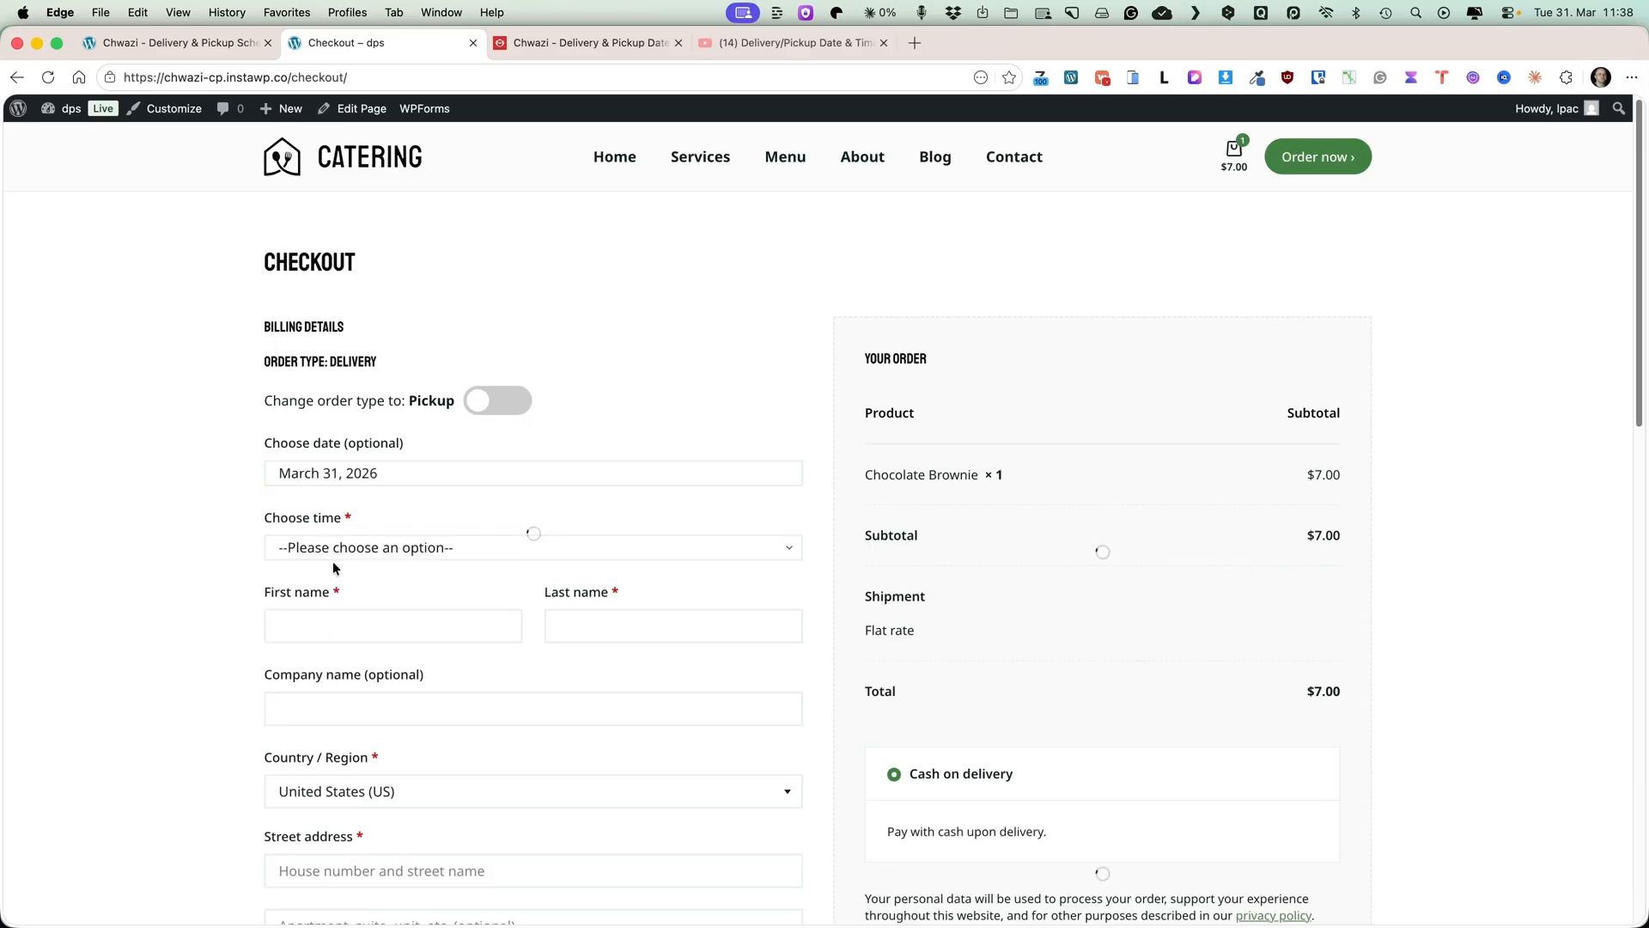
pyautogui.click(332, 549)
pyautogui.click(325, 591)
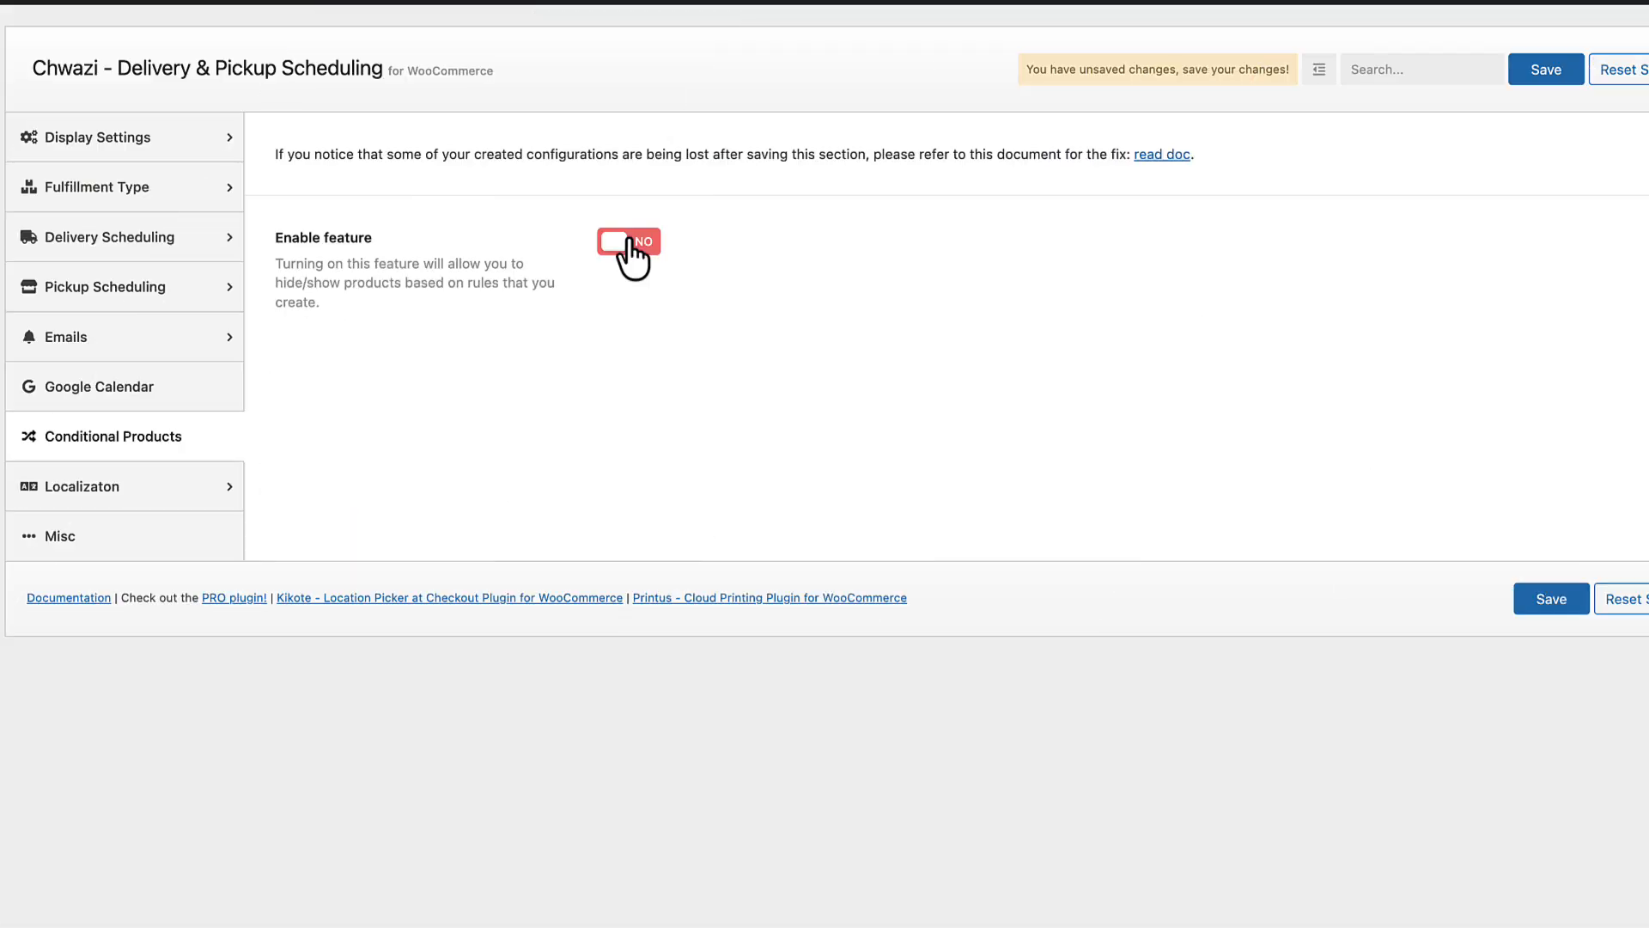
# Review the conditional product rule's occurrence, days, fulfillment type, rule type and store-should options without changing them.
pyautogui.click(633, 250)
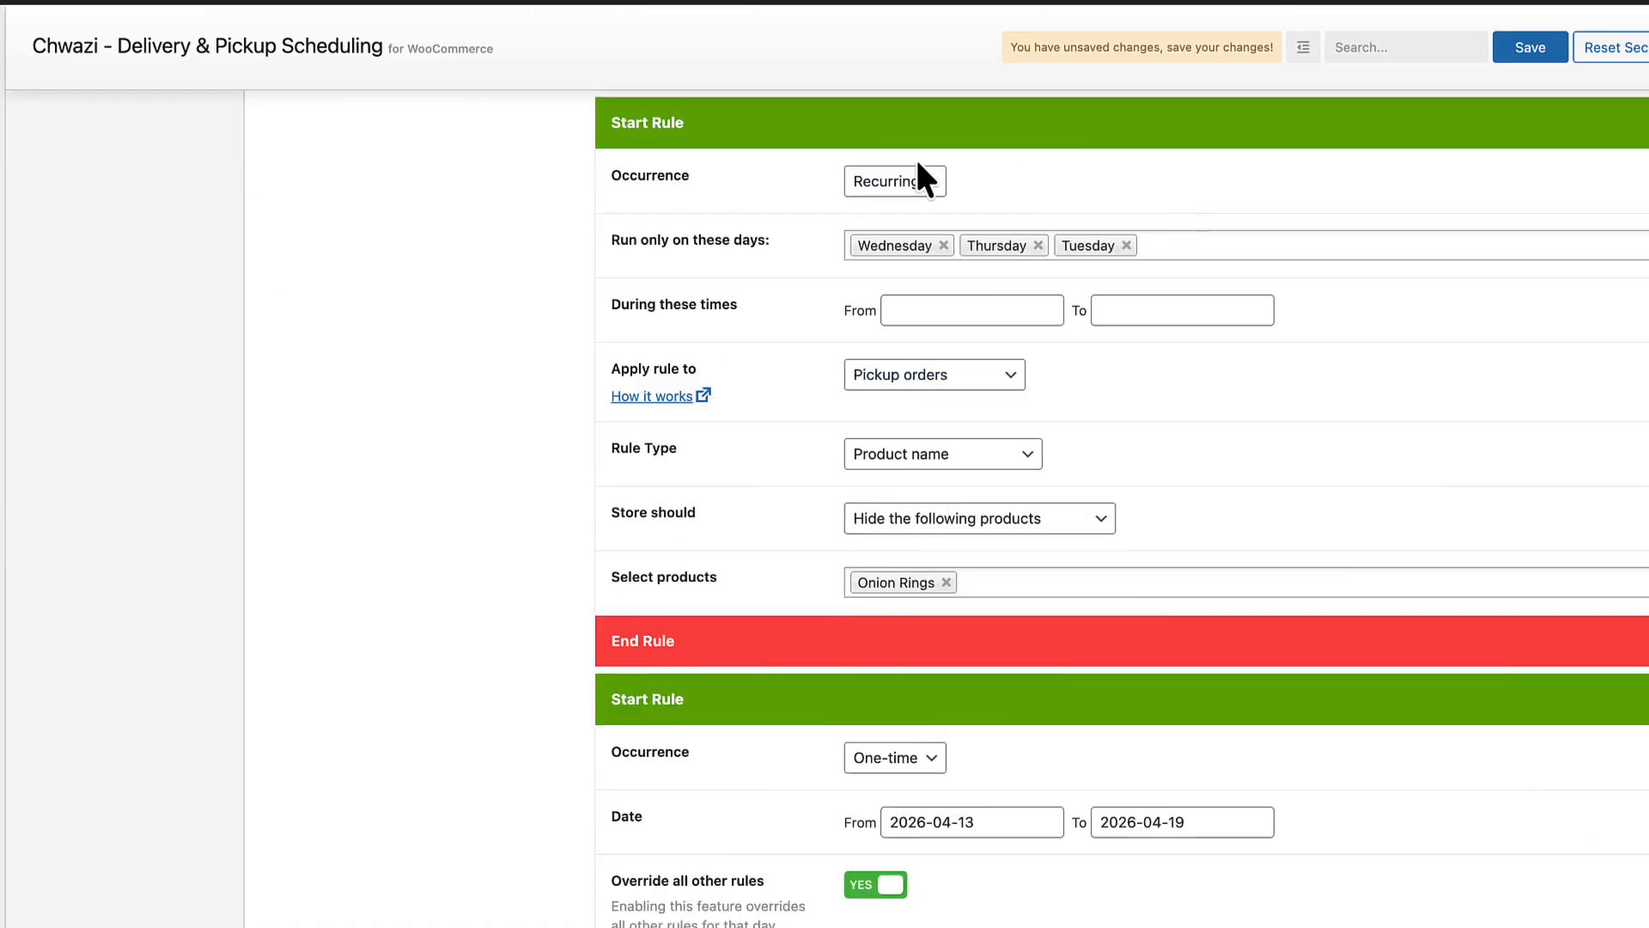
pyautogui.click(912, 179)
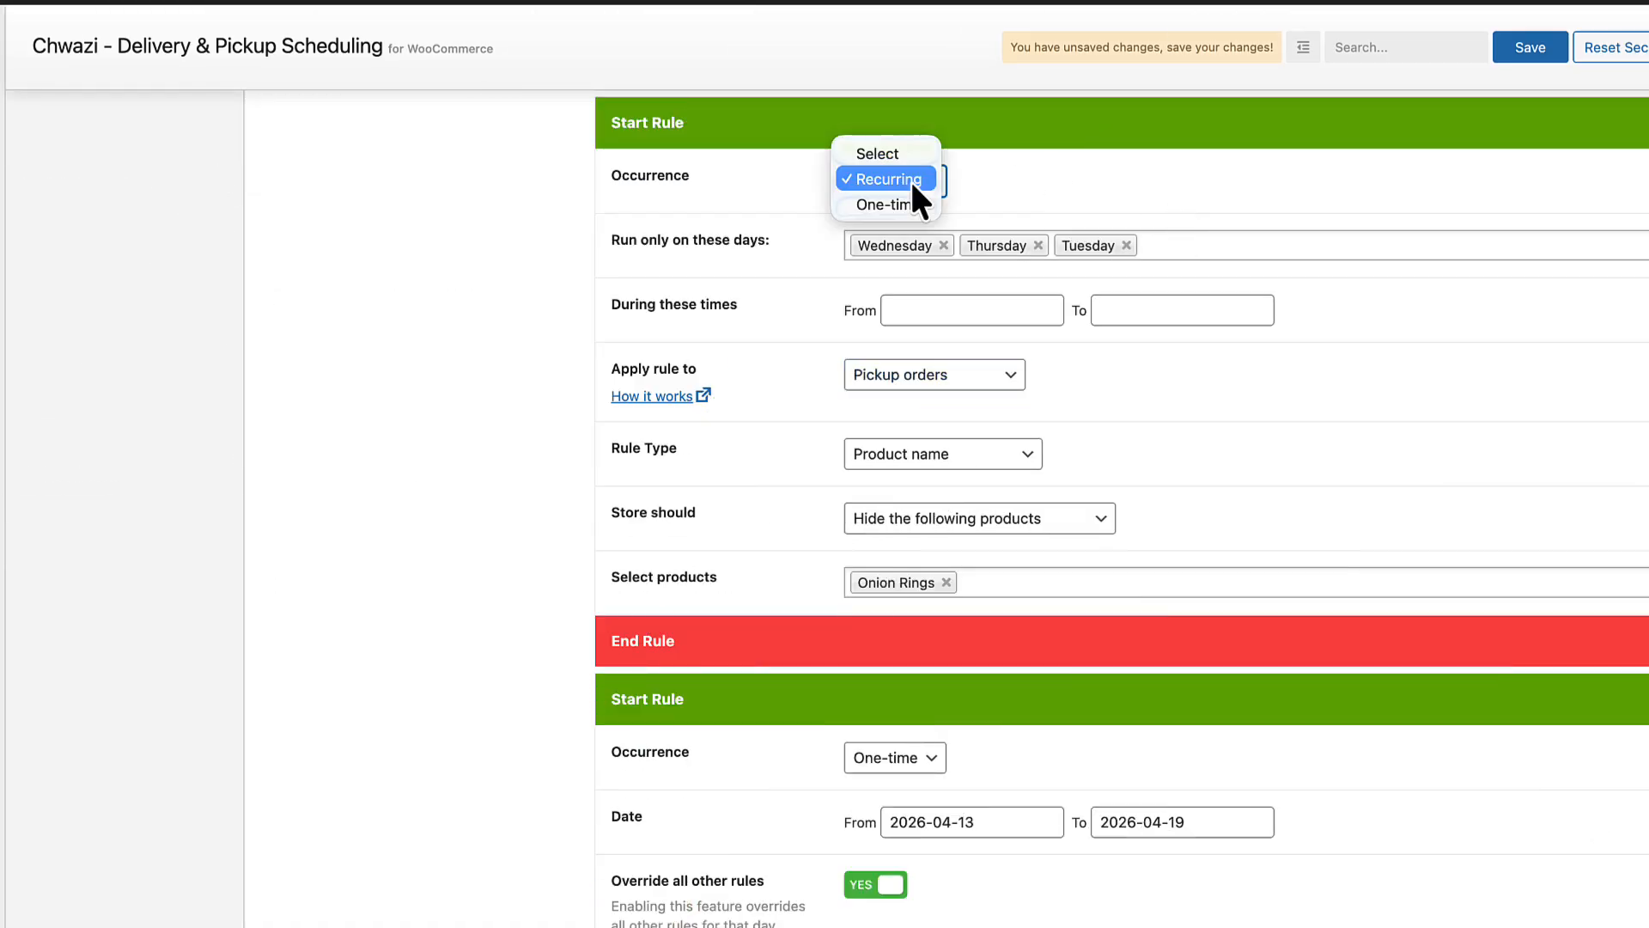
pyautogui.click(1215, 183)
pyautogui.click(1182, 247)
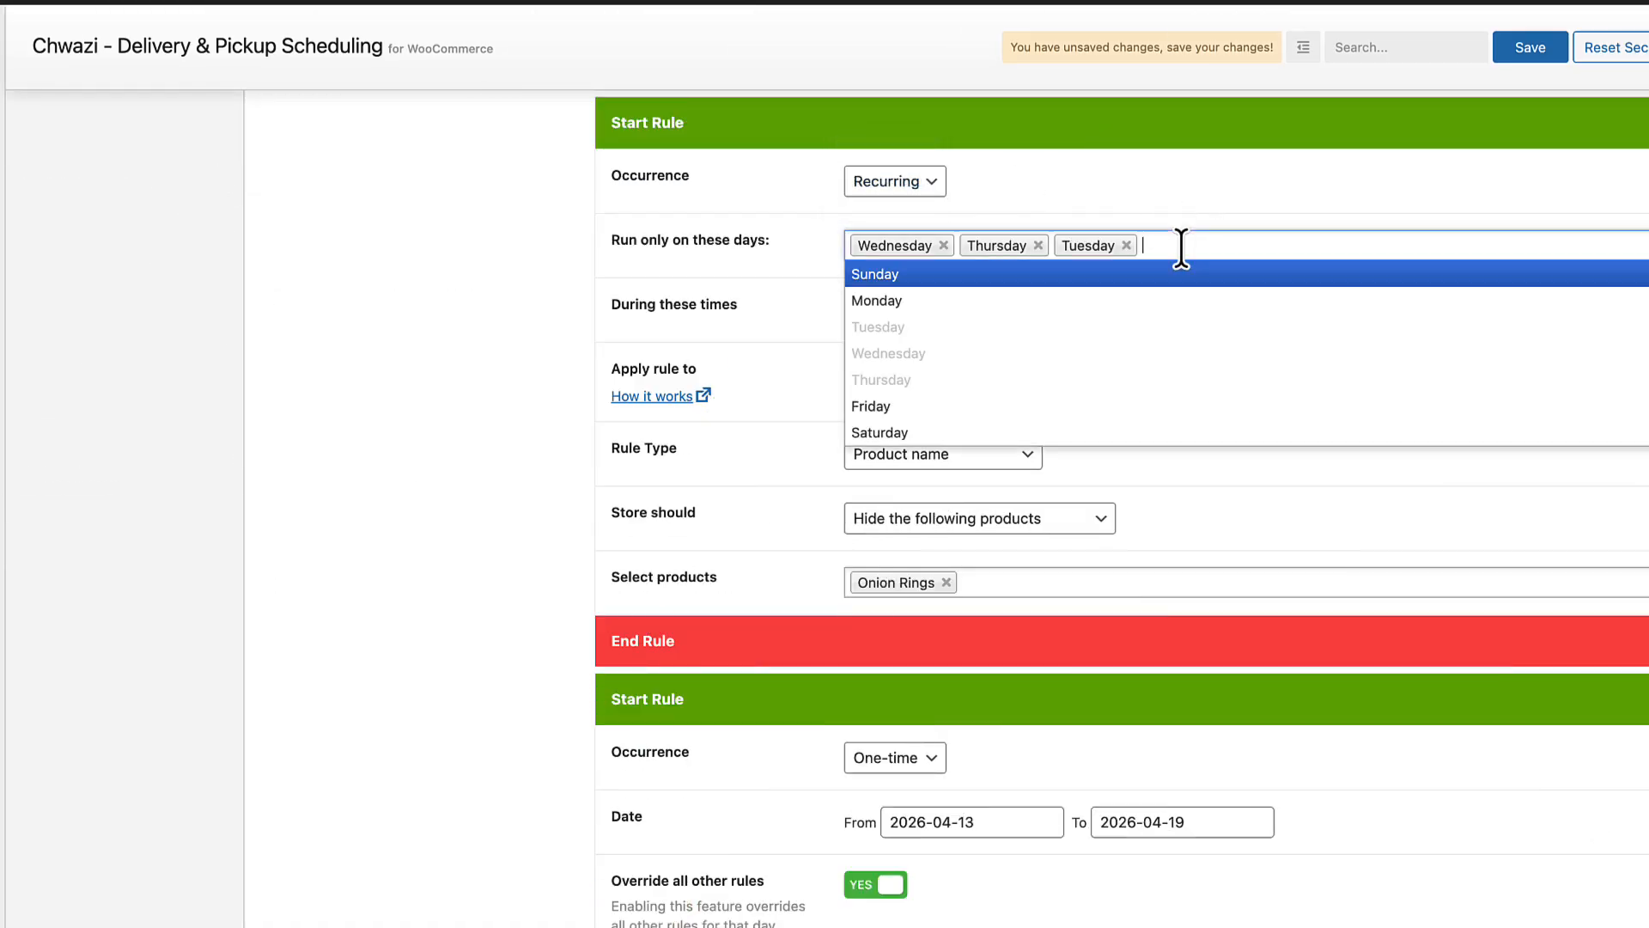
pyautogui.click(1235, 214)
pyautogui.click(921, 377)
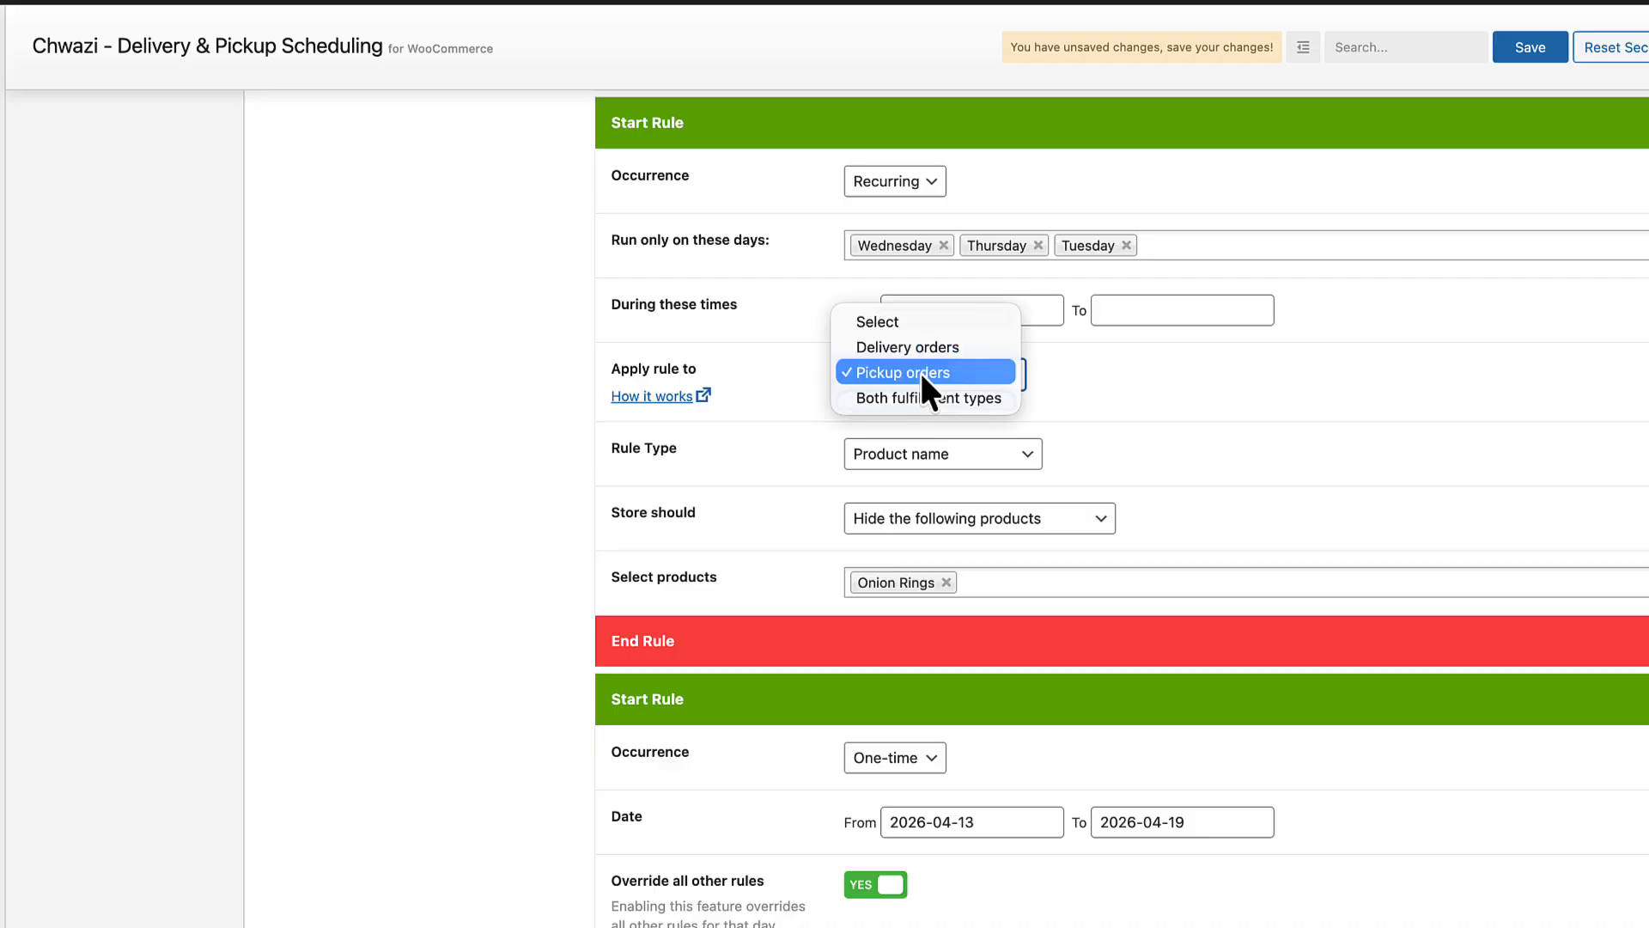
pyautogui.click(928, 371)
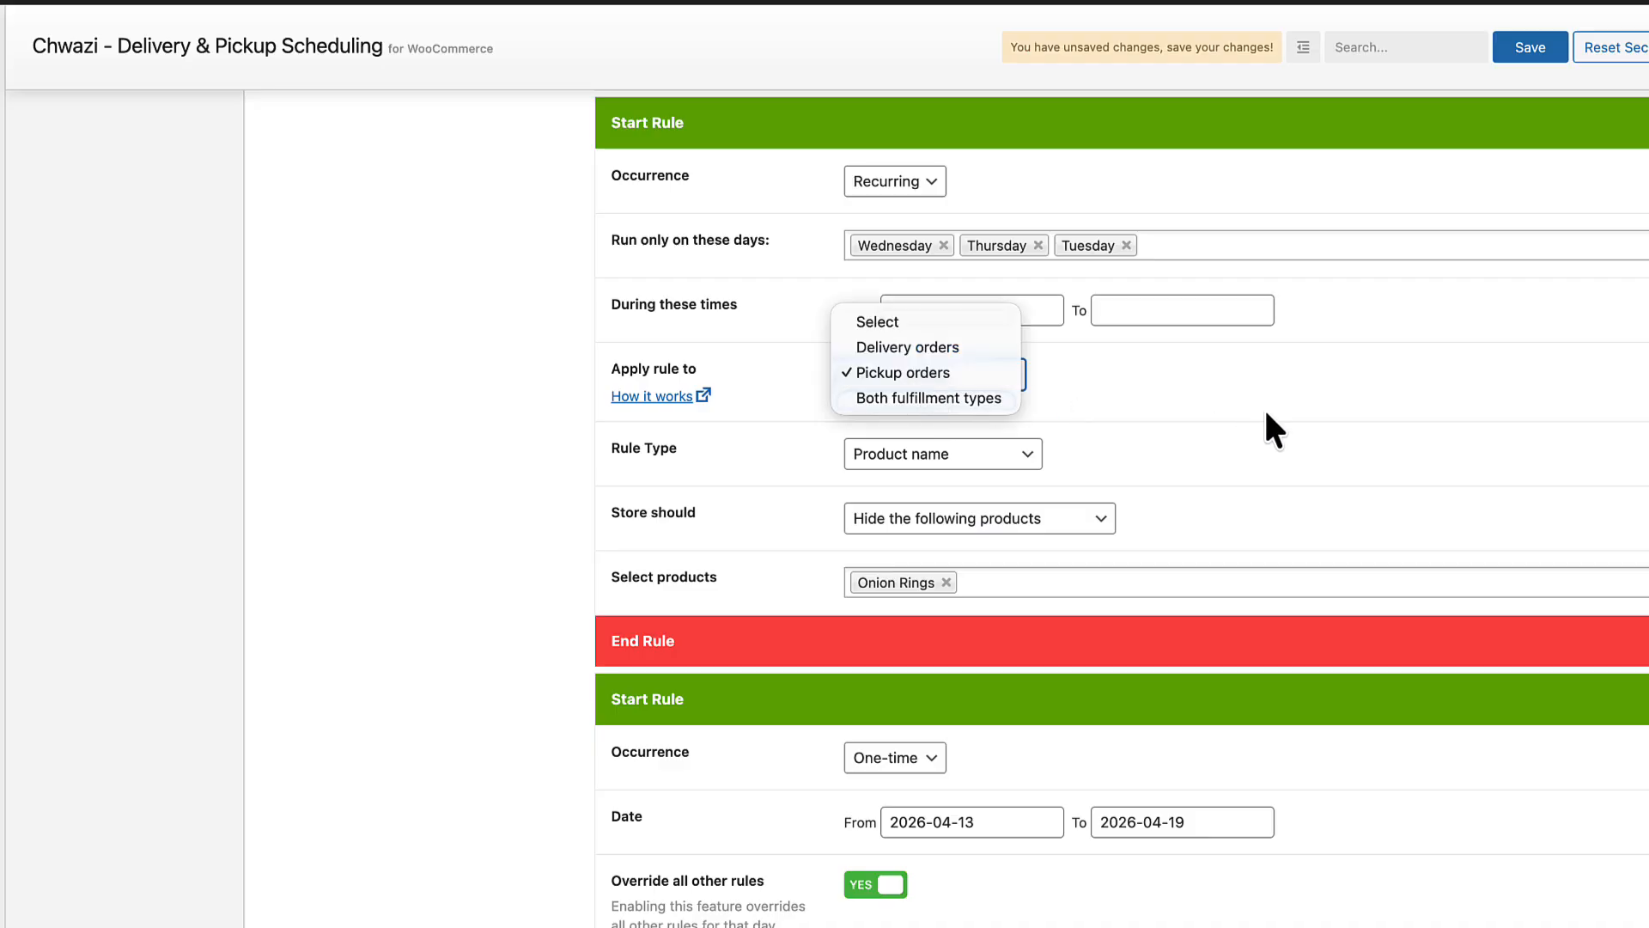
pyautogui.click(995, 457)
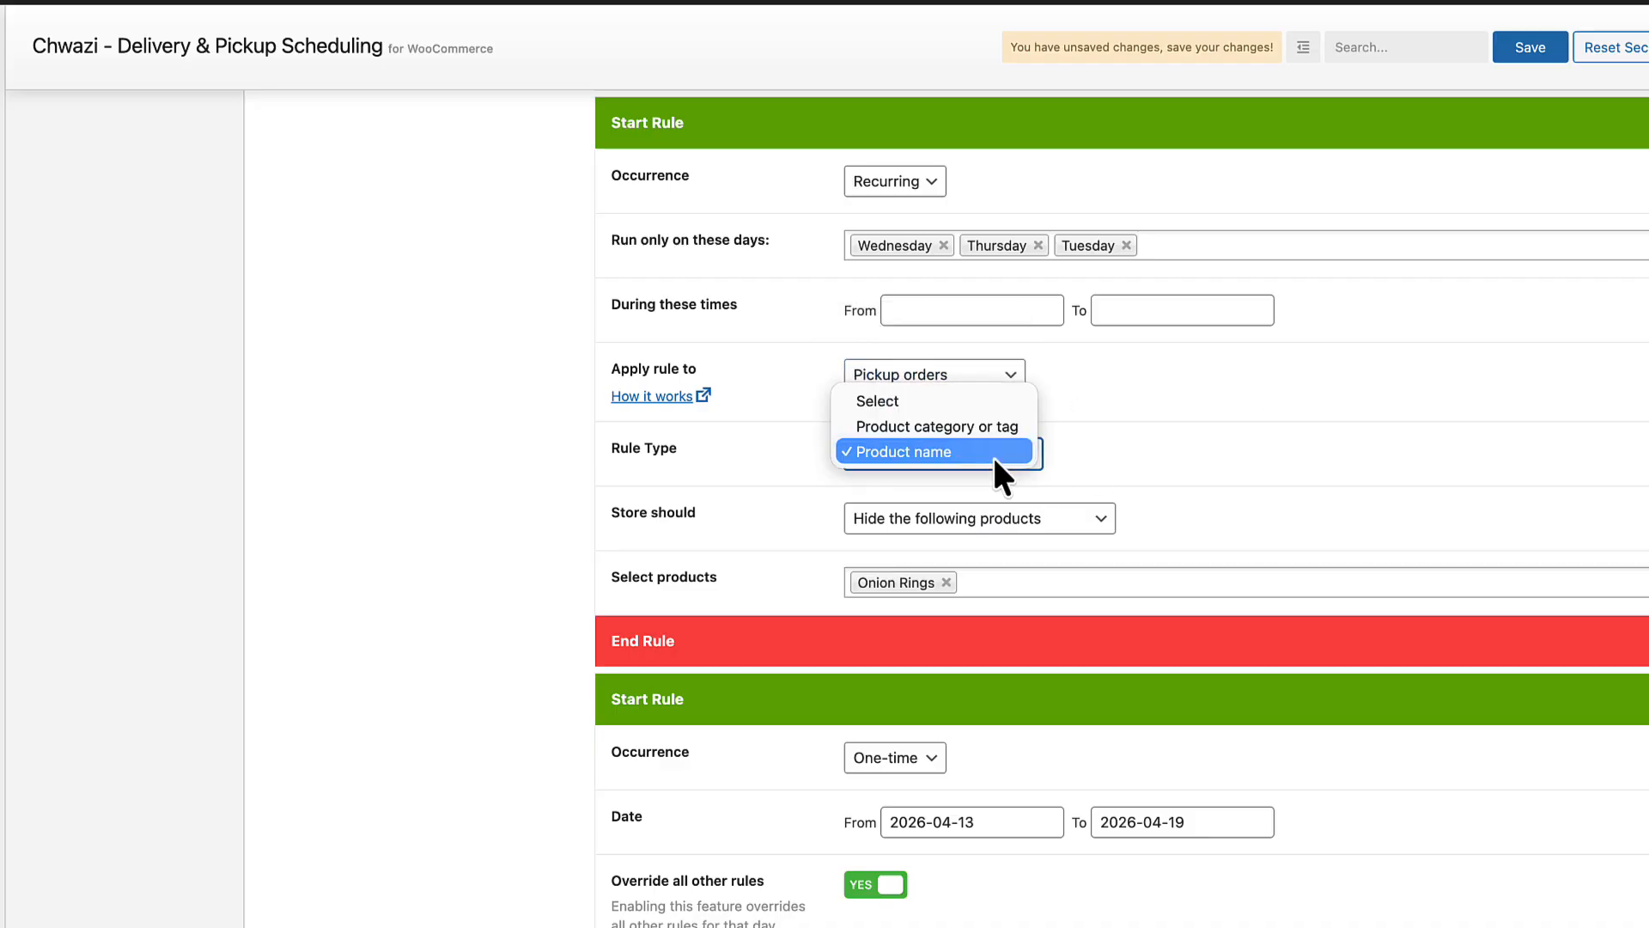
pyautogui.click(1266, 464)
pyautogui.click(1013, 518)
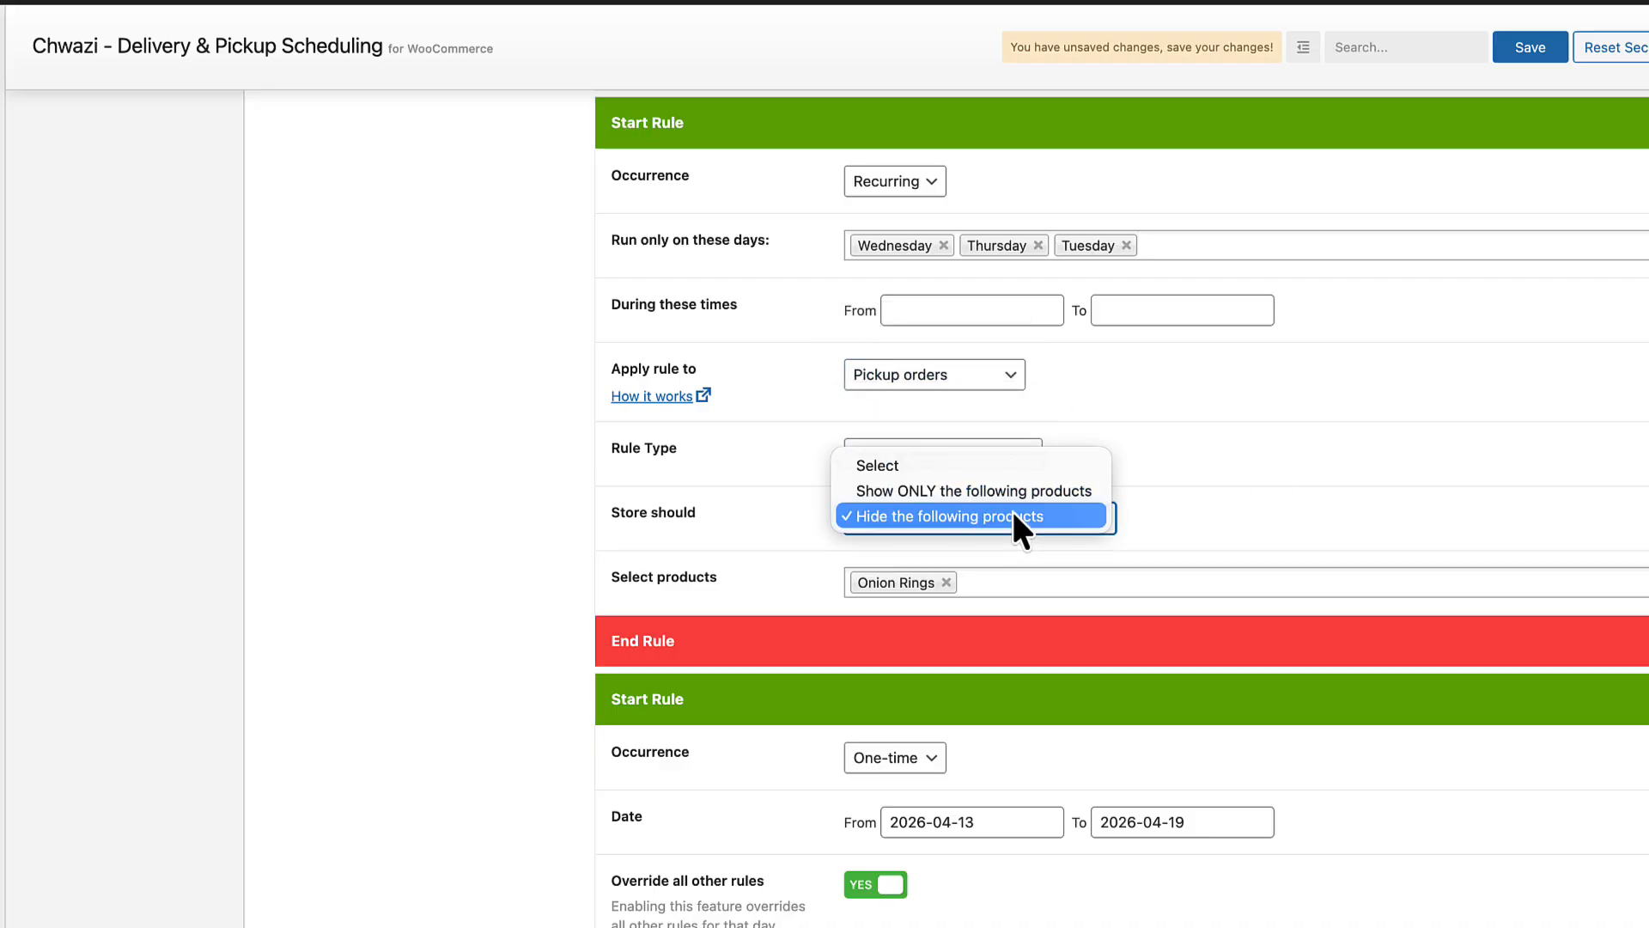
pyautogui.click(1314, 507)
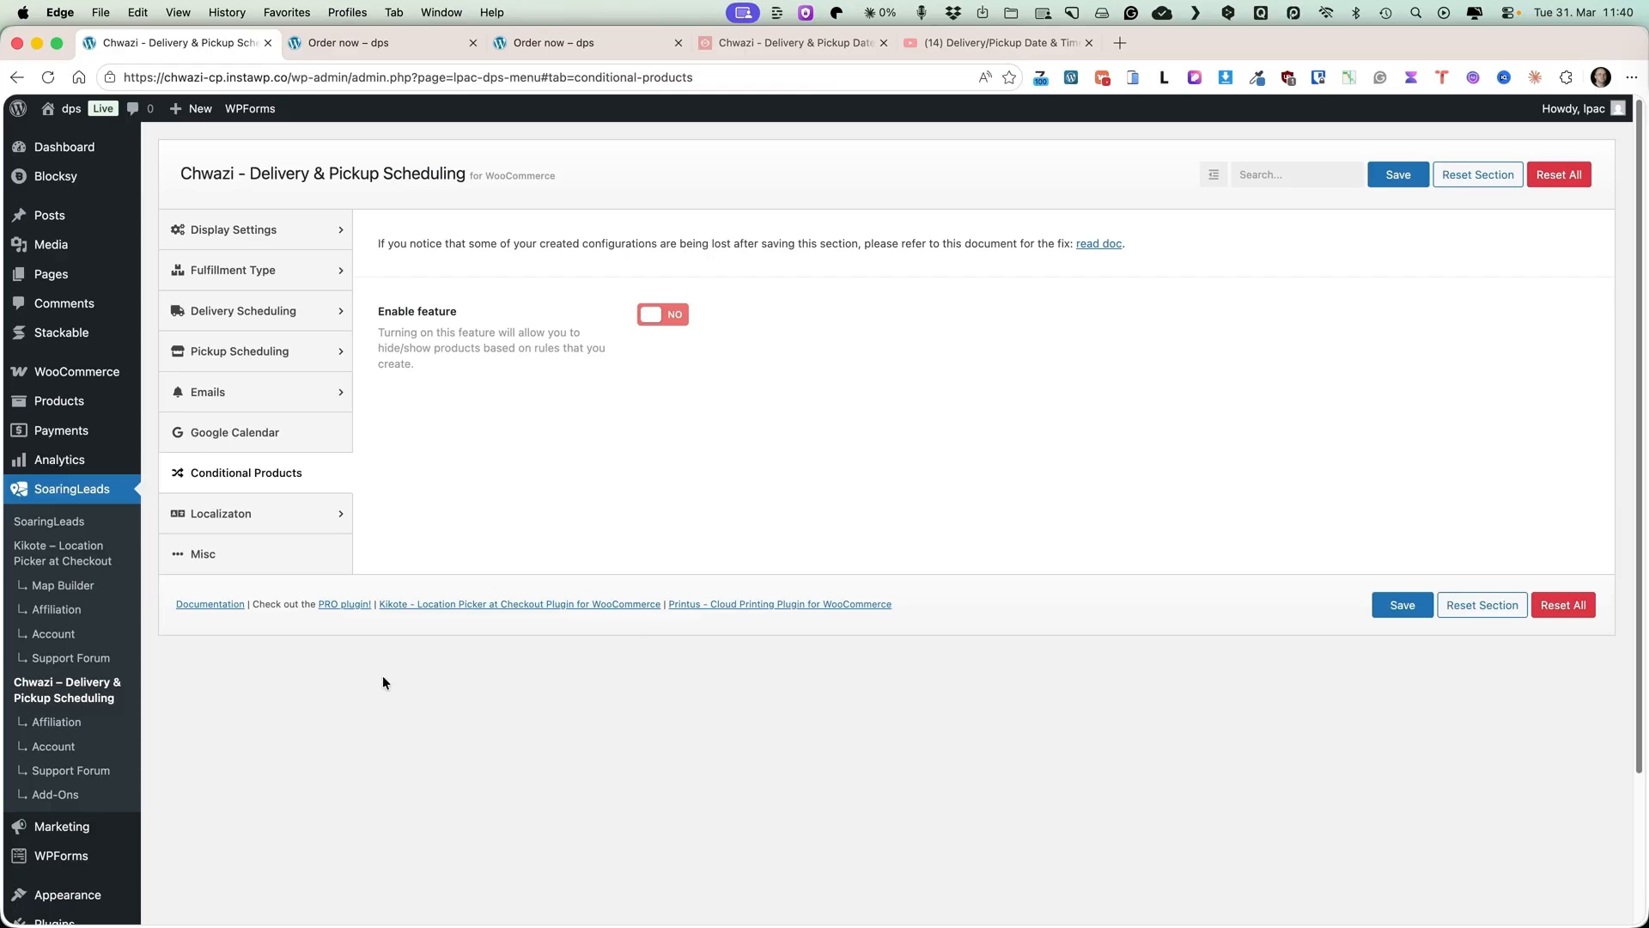
# Browse the open tabs and open the plugin's Display Settings section.
pyautogui.click(790, 45)
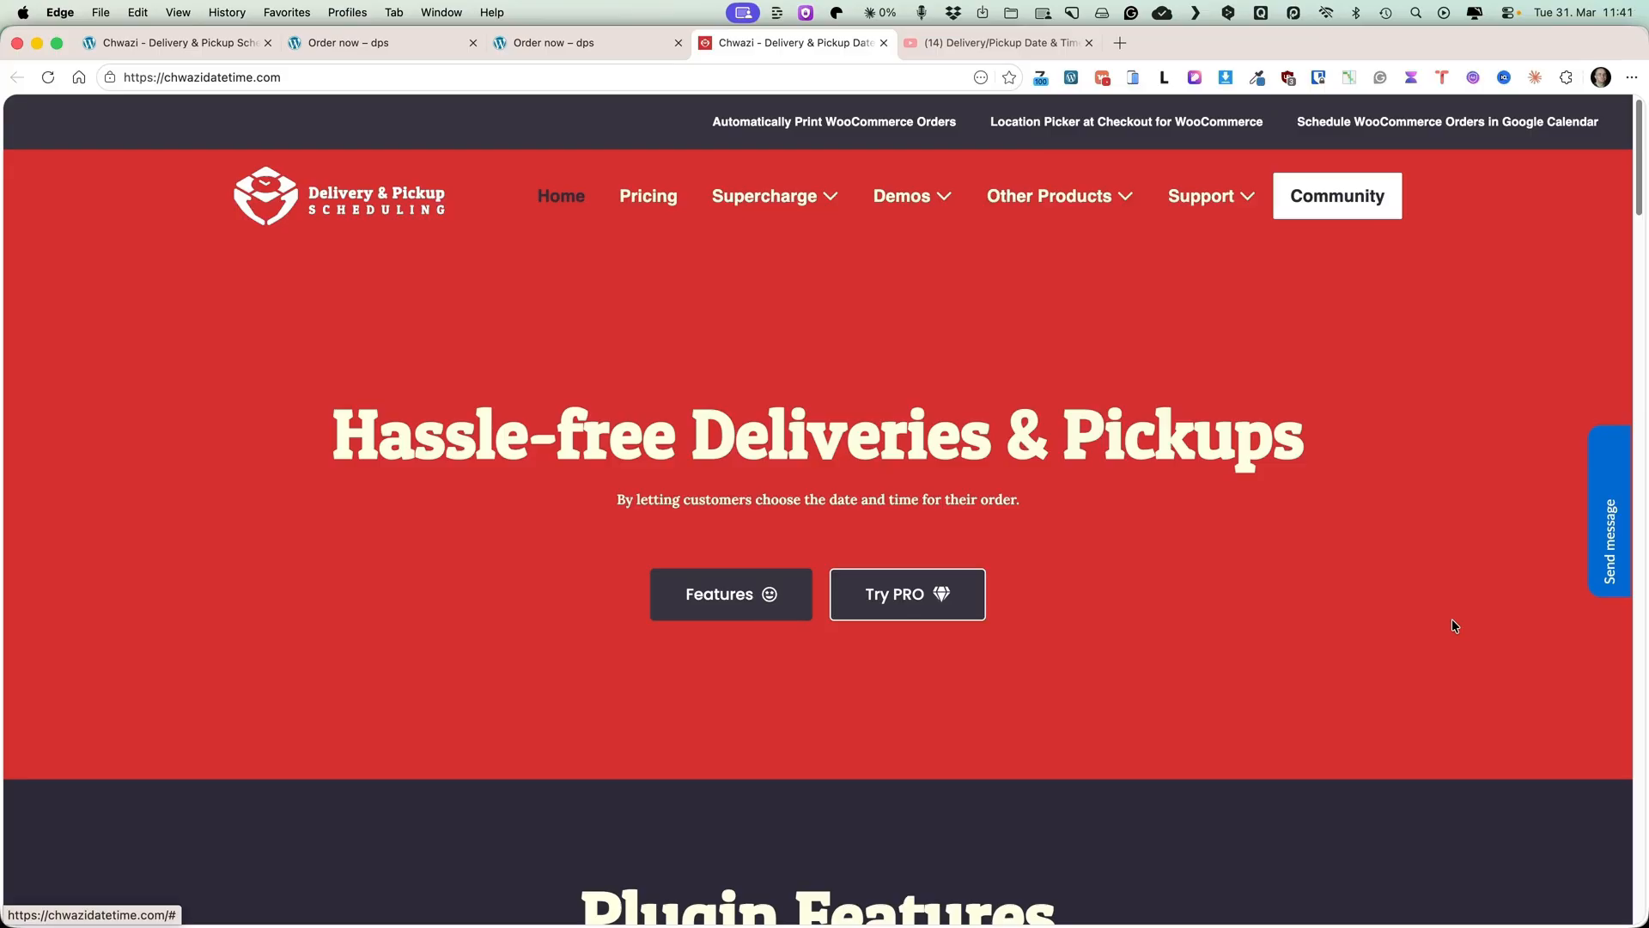
pyautogui.hotkey('ctrl', 'Tab')
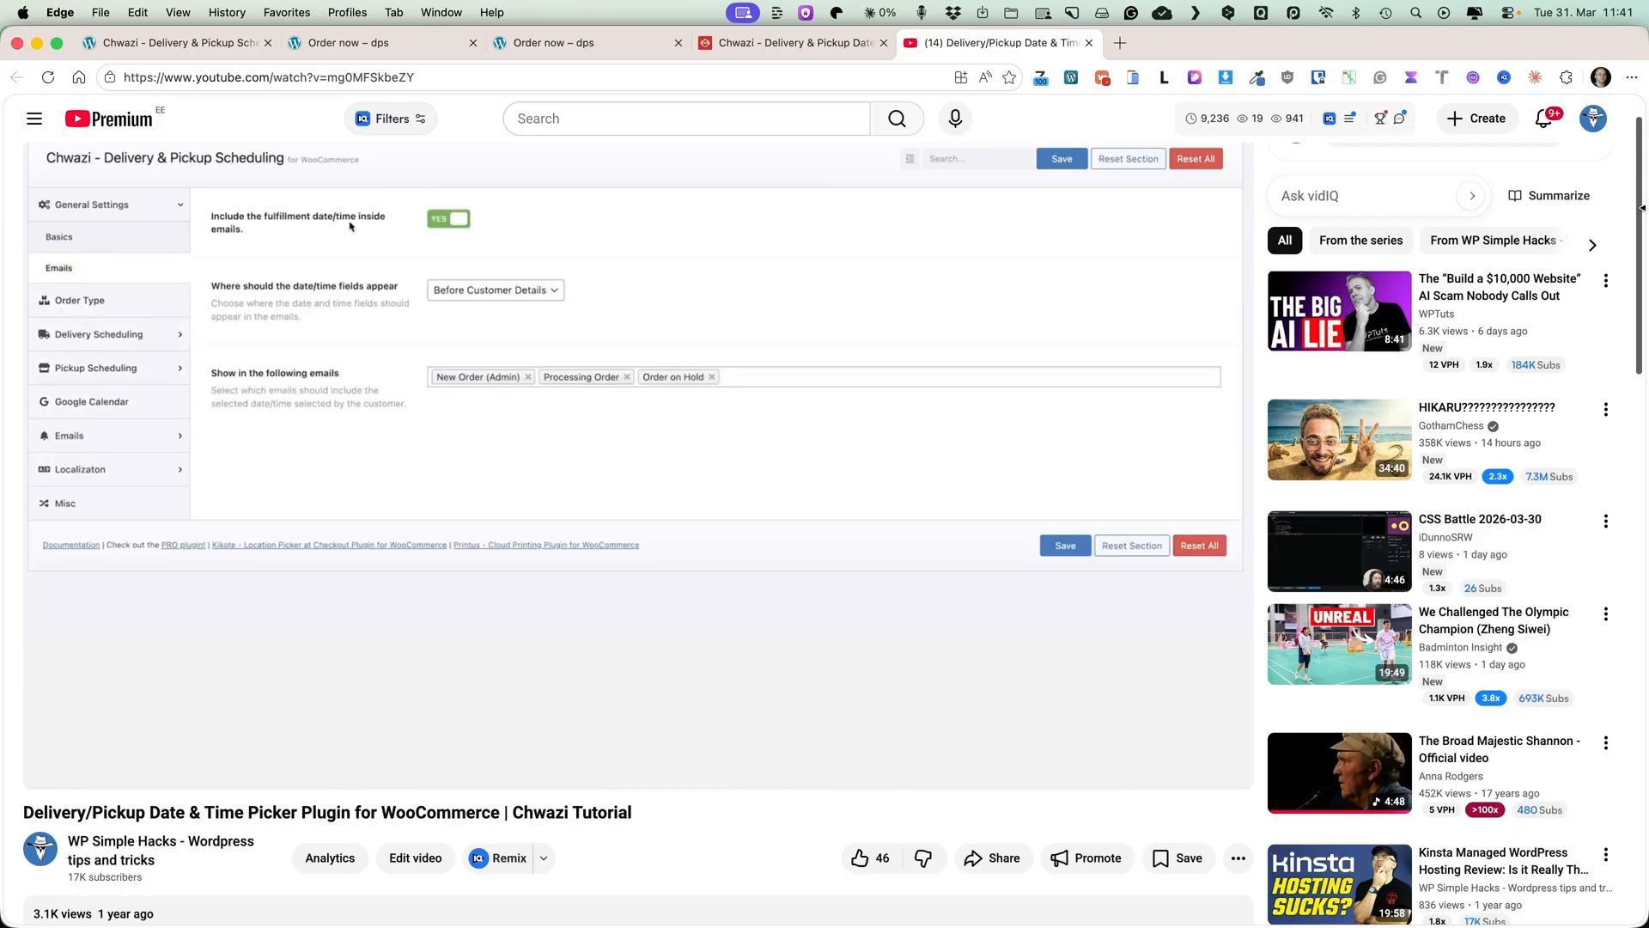
pyautogui.click(761, 45)
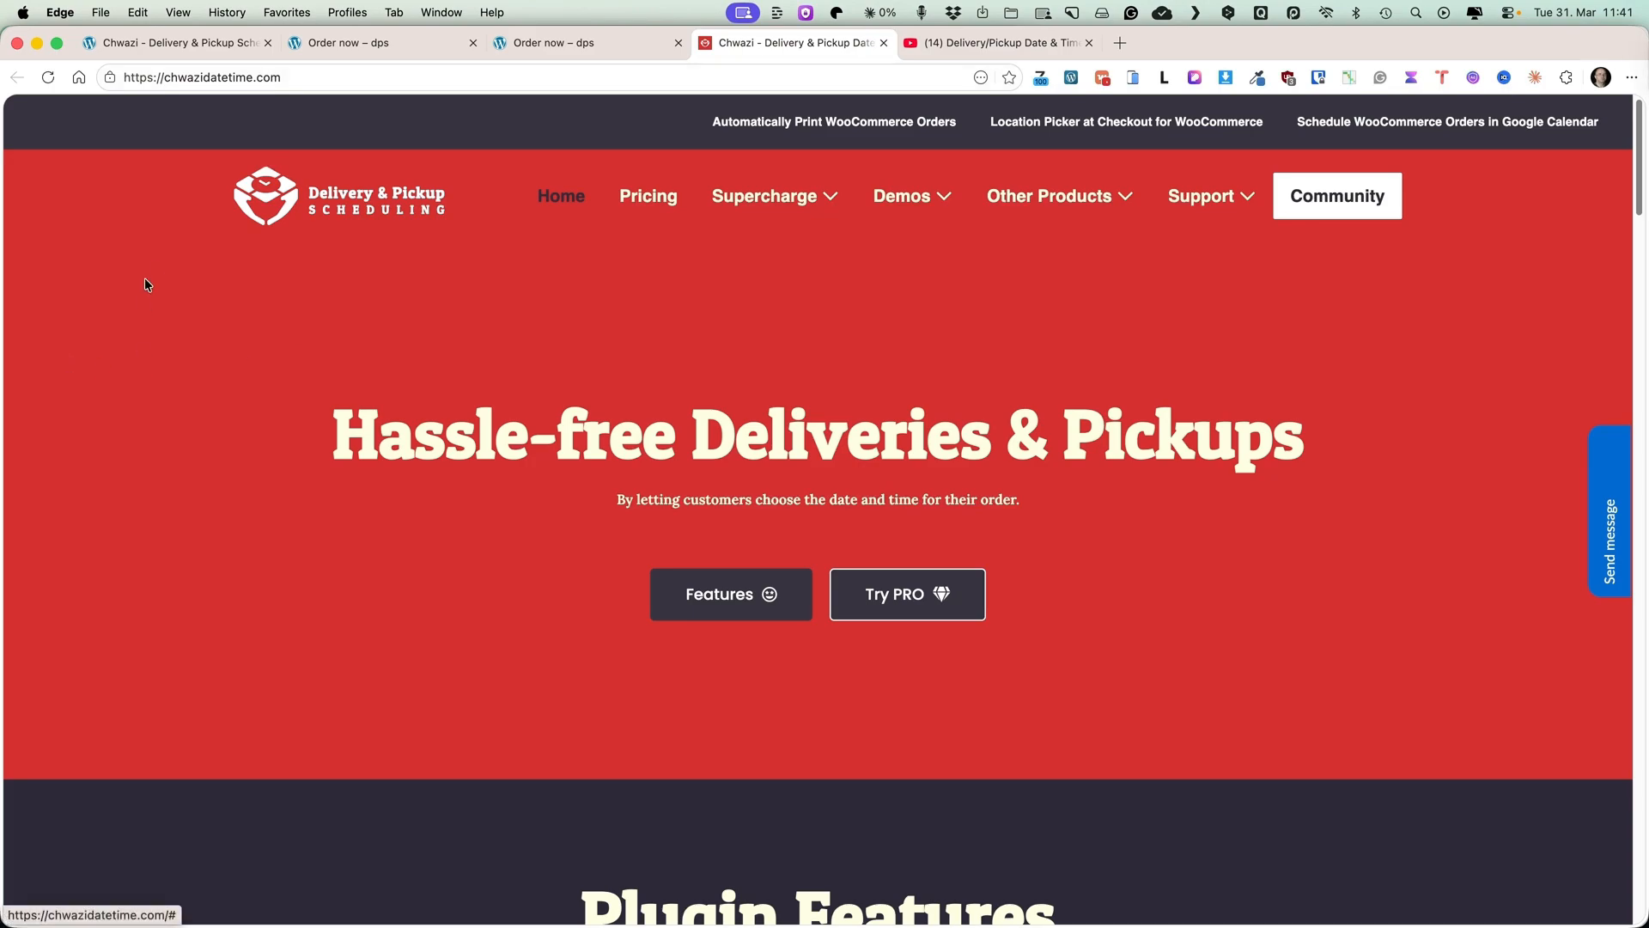
pyautogui.click(185, 43)
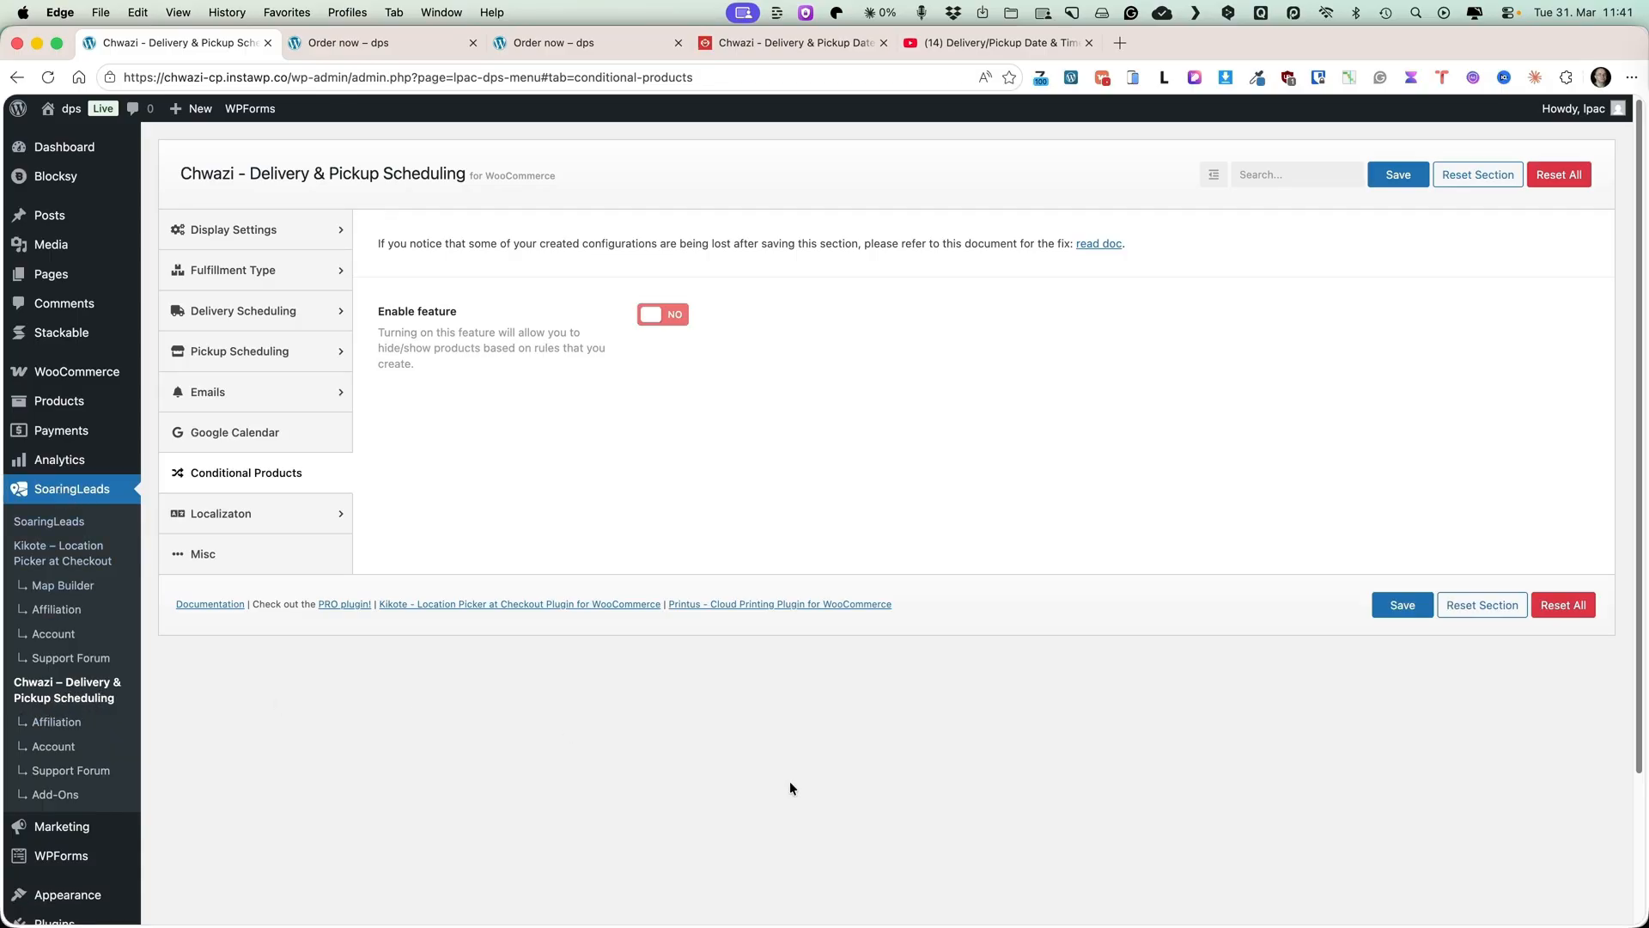
pyautogui.click(260, 230)
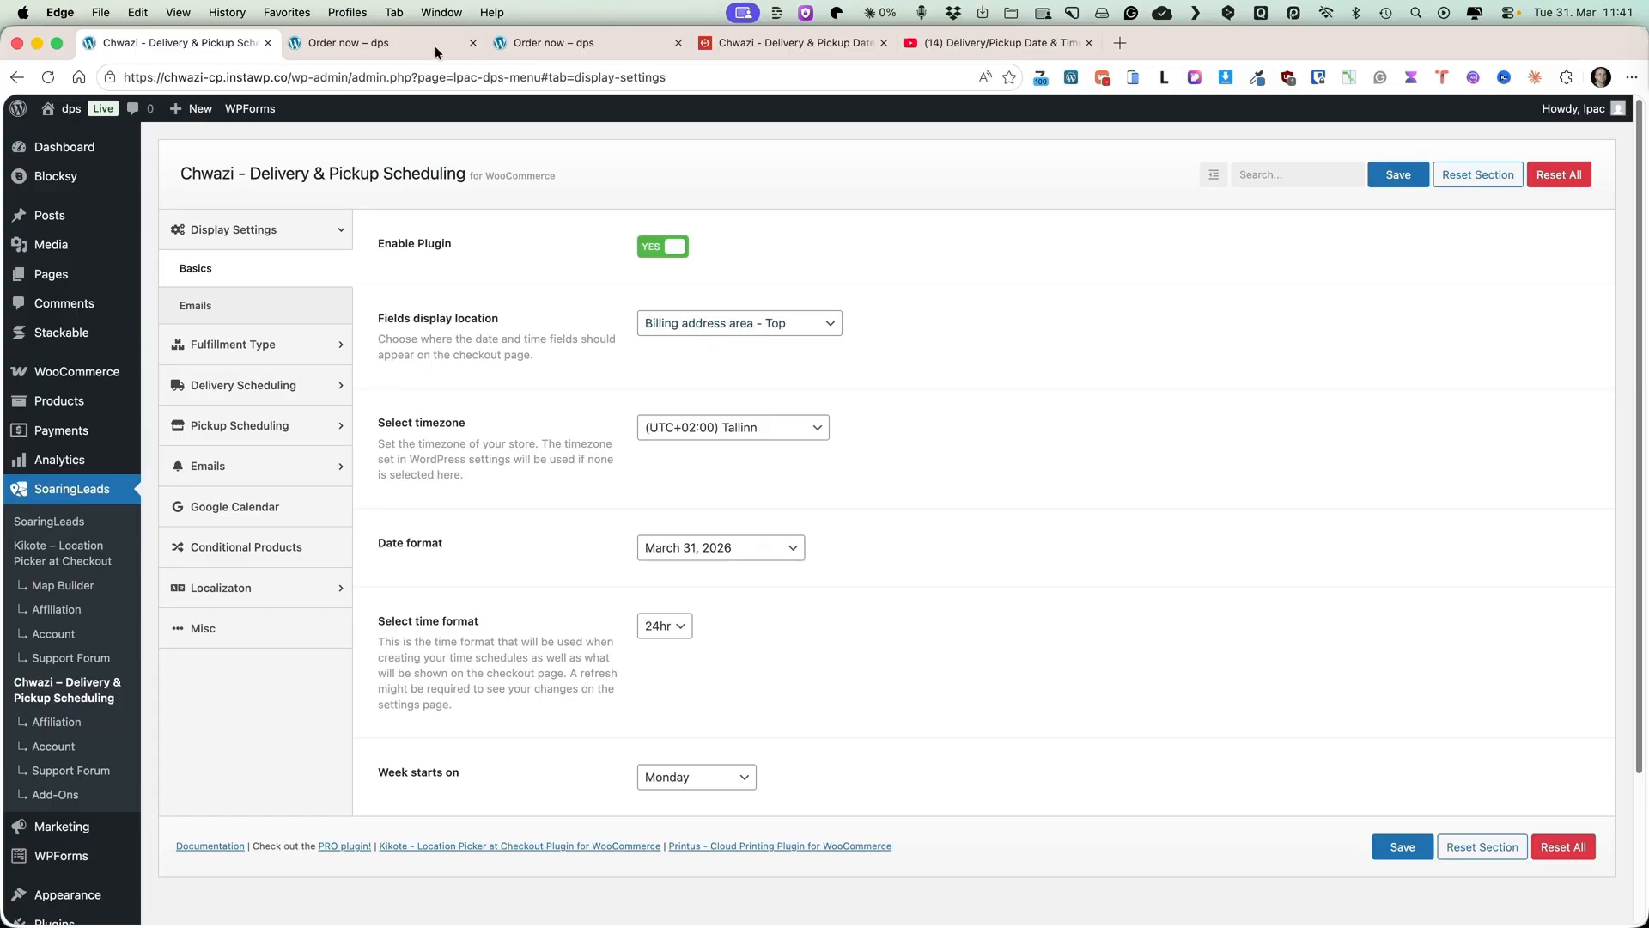
# On the checkout page, switch the order type to Pickup.
pyautogui.click(510, 50)
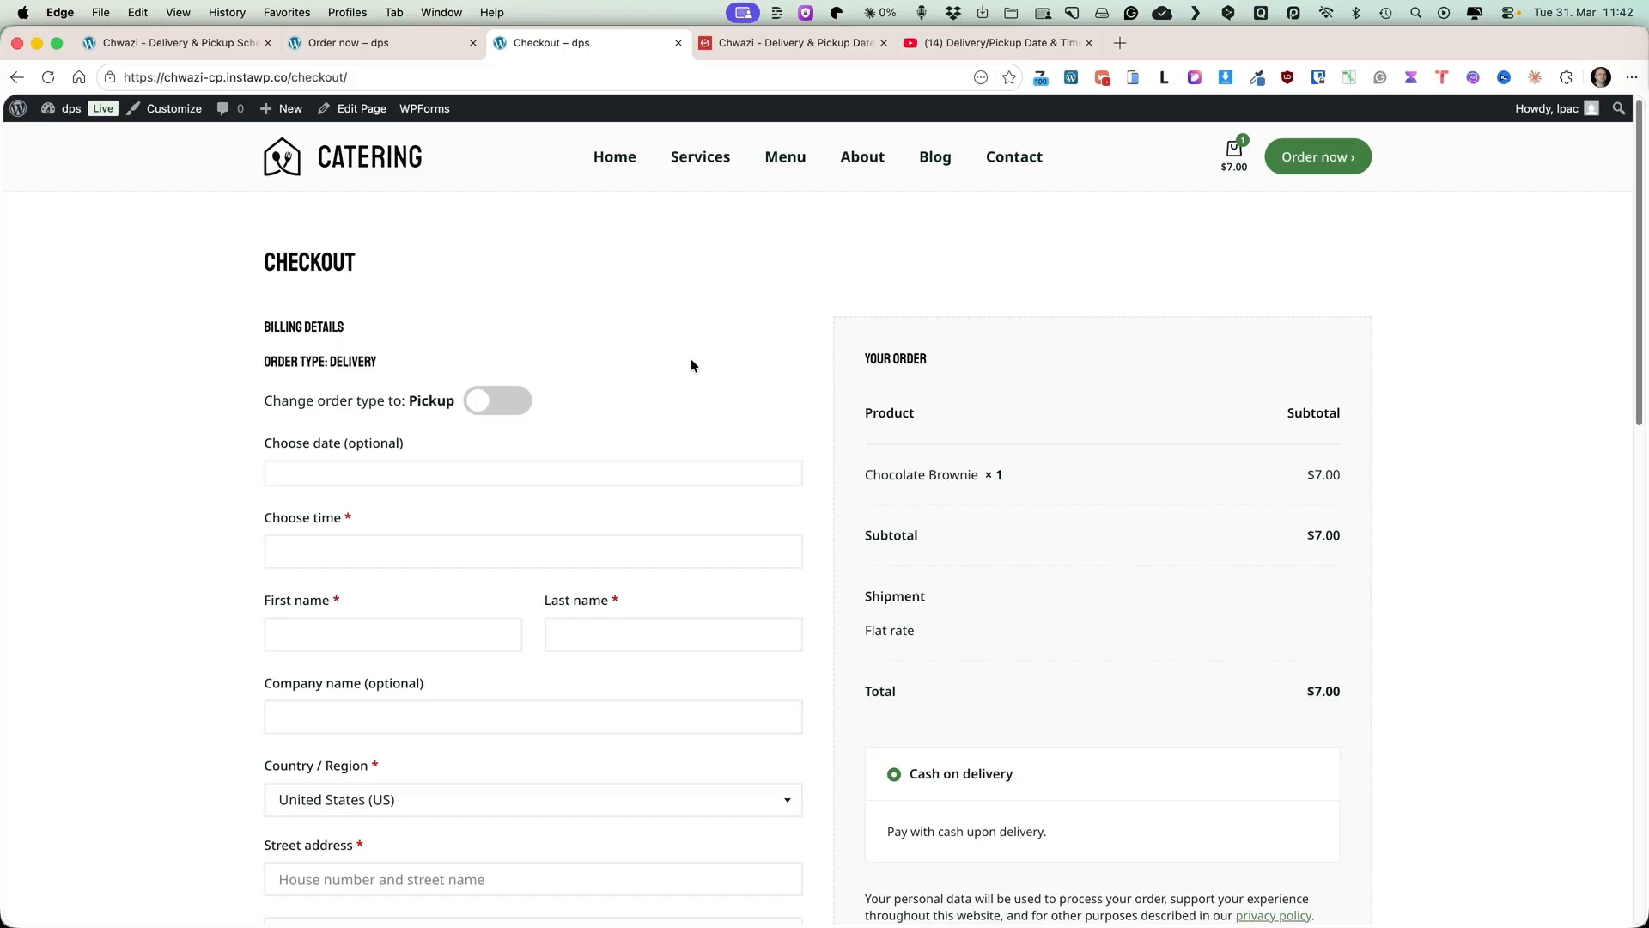
pyautogui.click(502, 400)
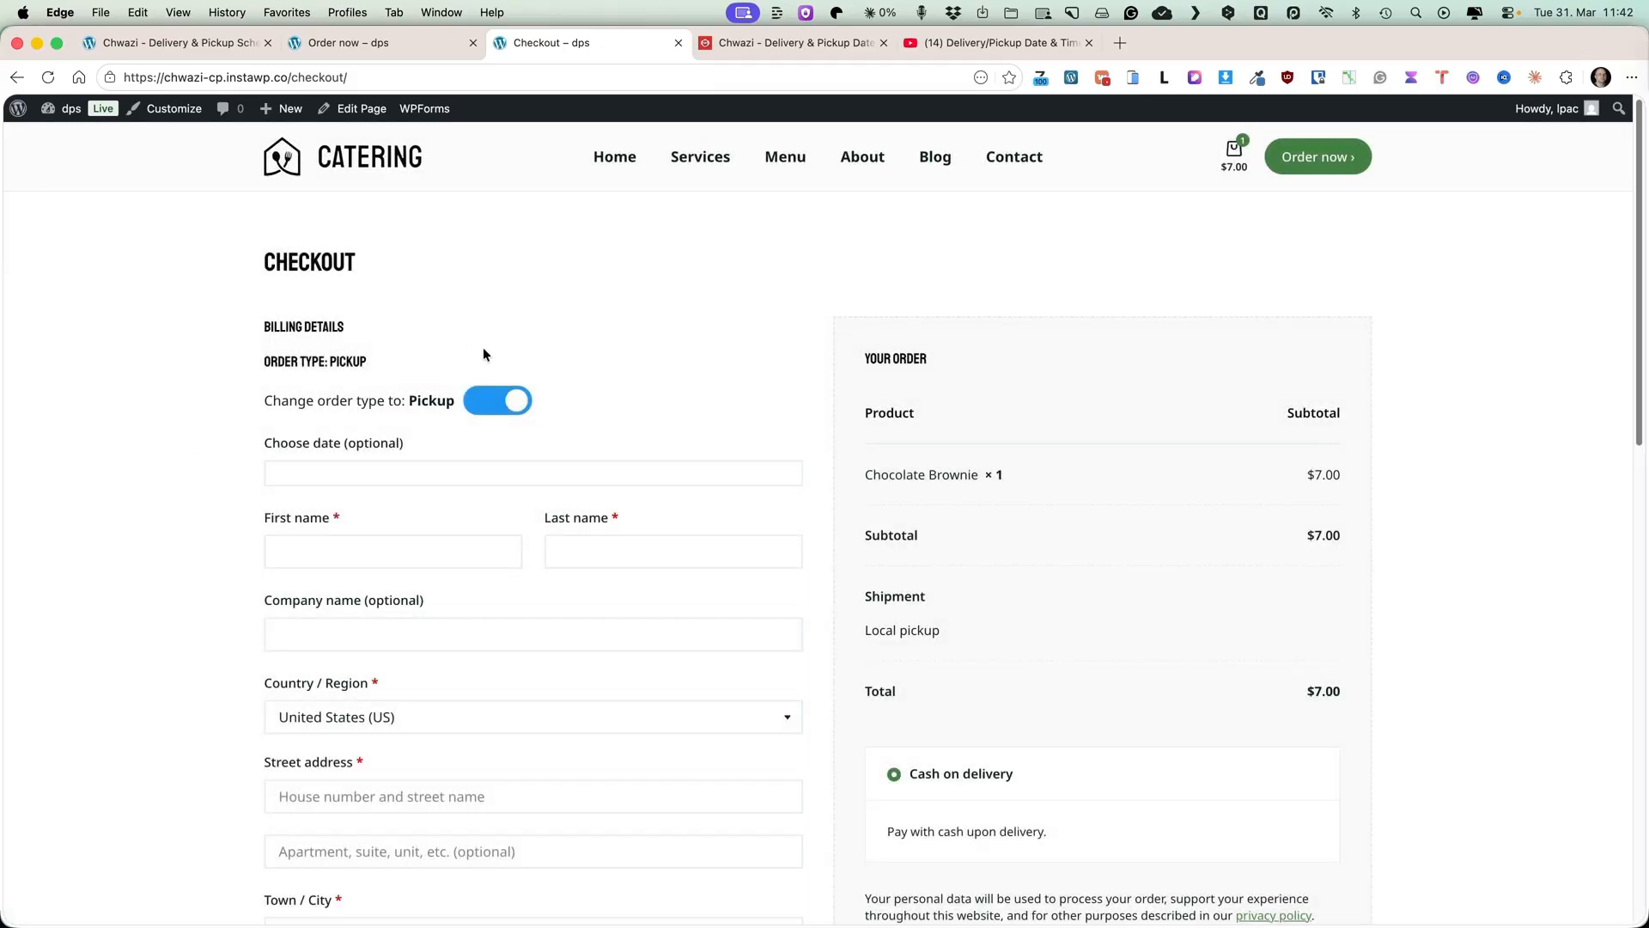
# Inspect the Fields display location options in the plugin's Display Settings, keeping Billing address area - Top.
pyautogui.click(172, 42)
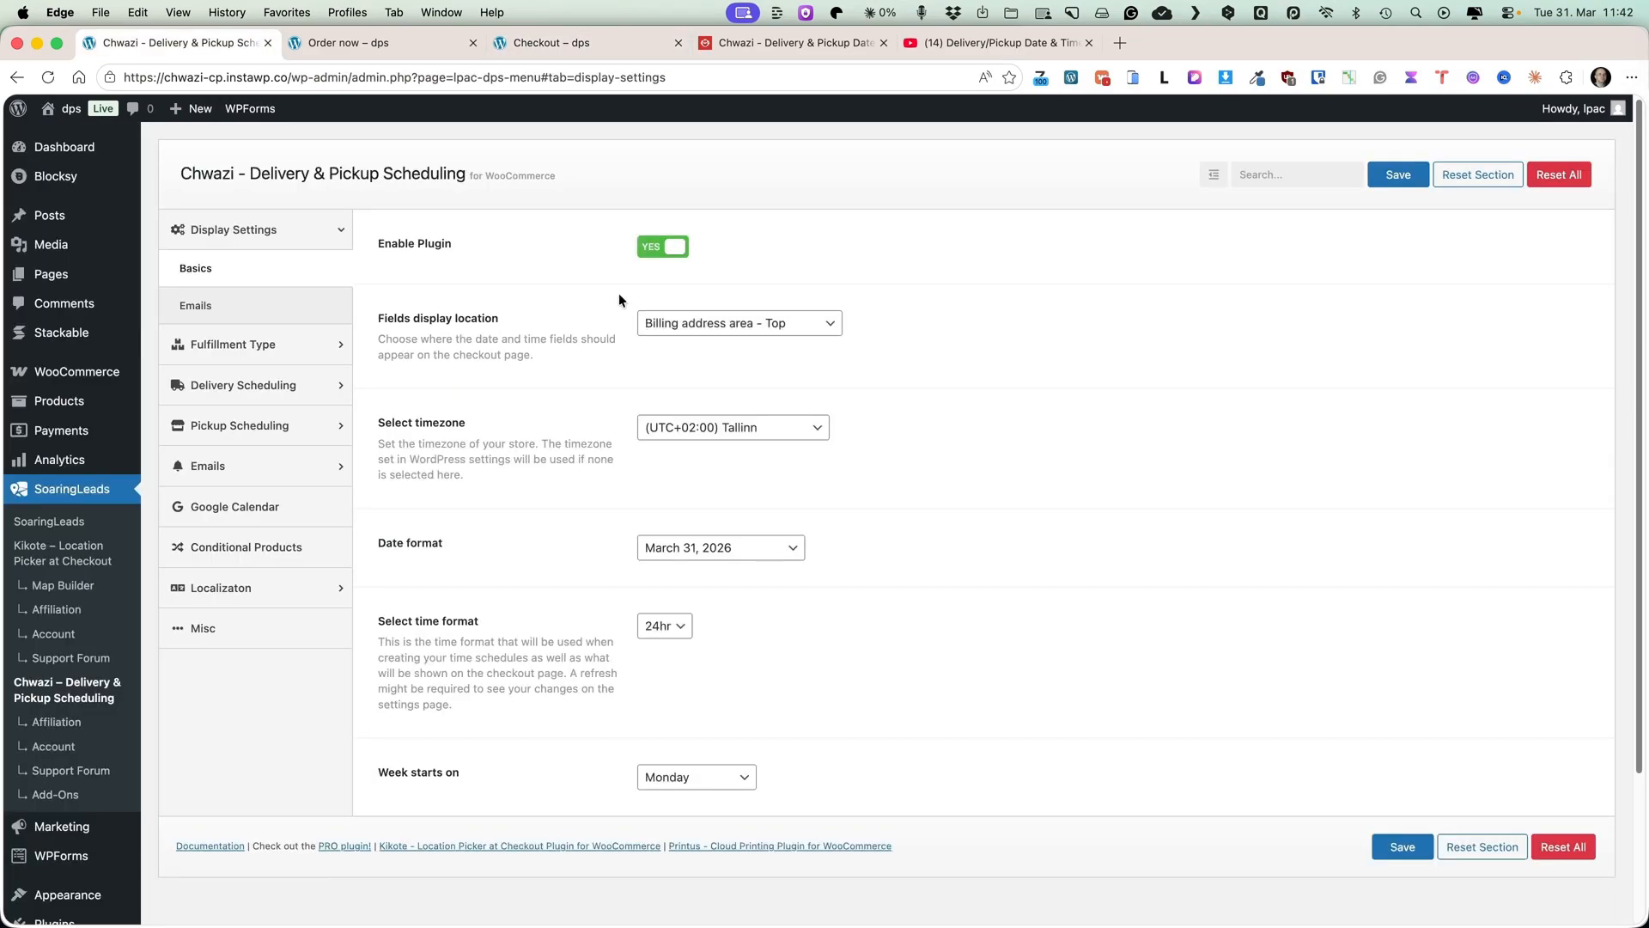
pyautogui.click(720, 325)
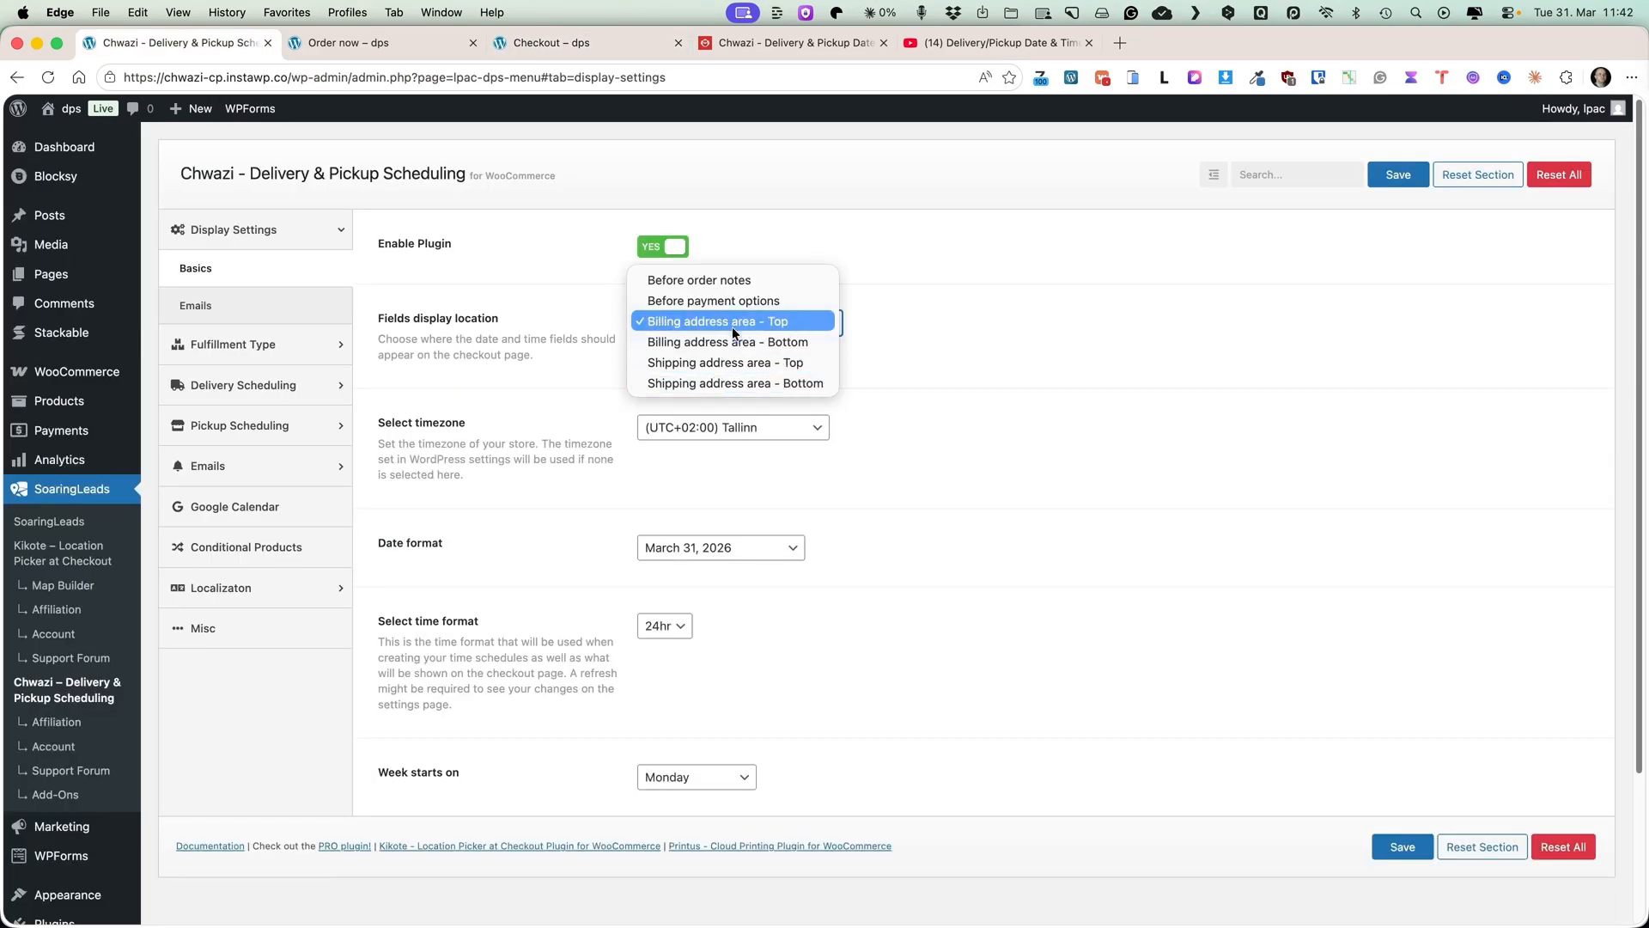
pyautogui.click(722, 322)
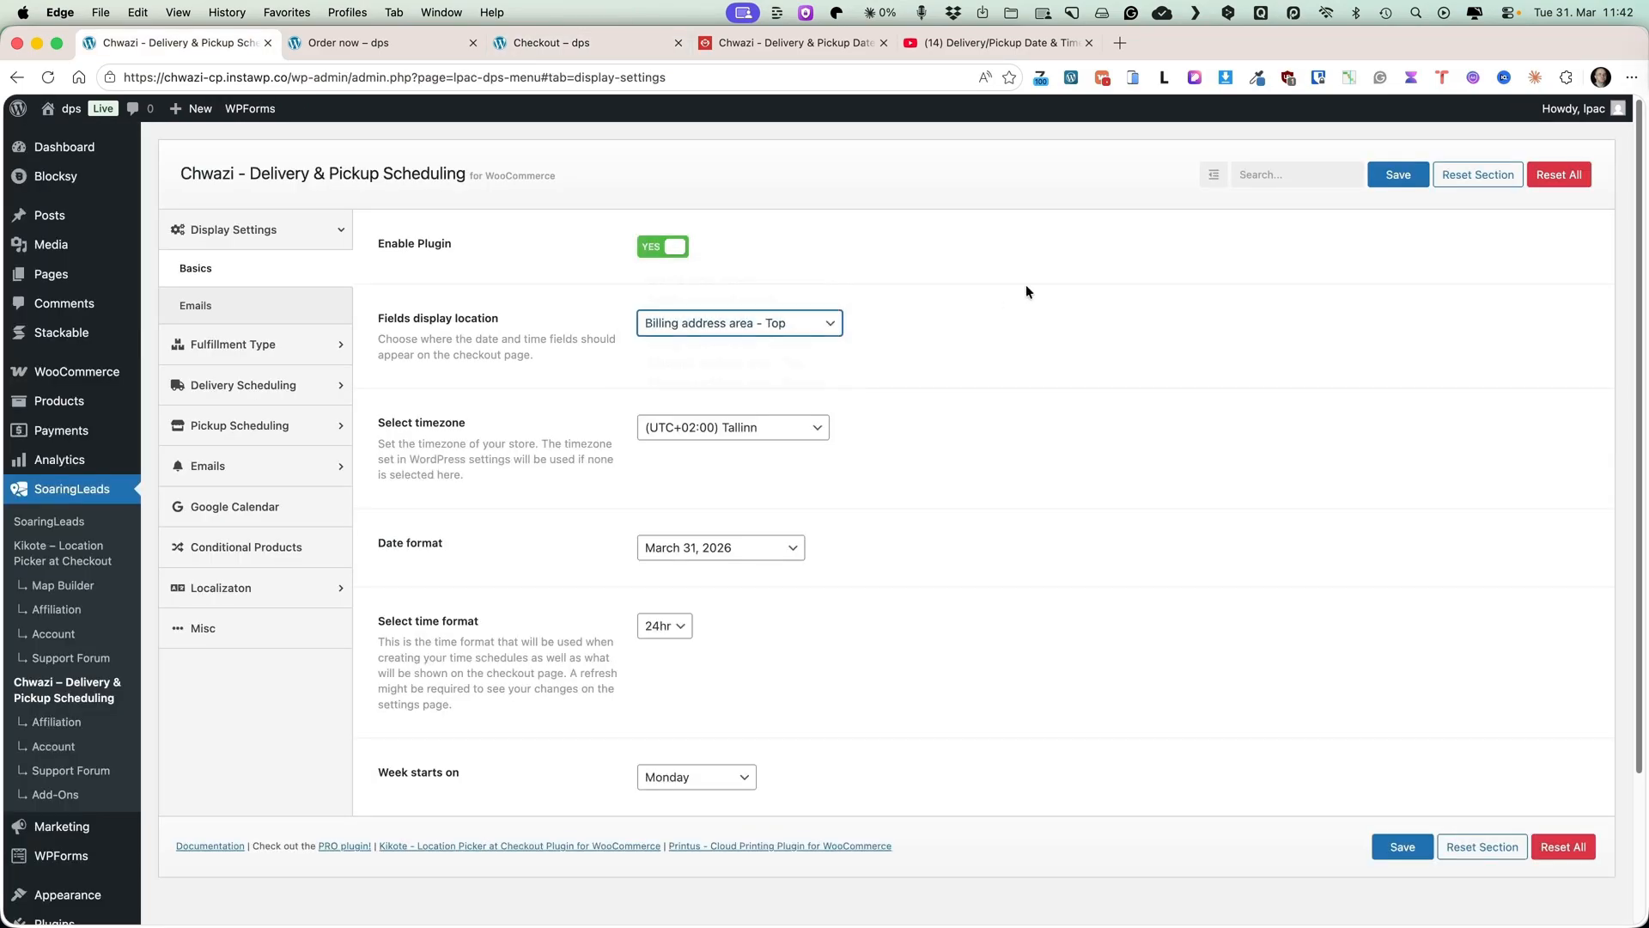
pyautogui.click(1059, 468)
# Set the fulfillment type selector type to Buttons and save the settings.
pyautogui.click(202, 310)
pyautogui.click(242, 343)
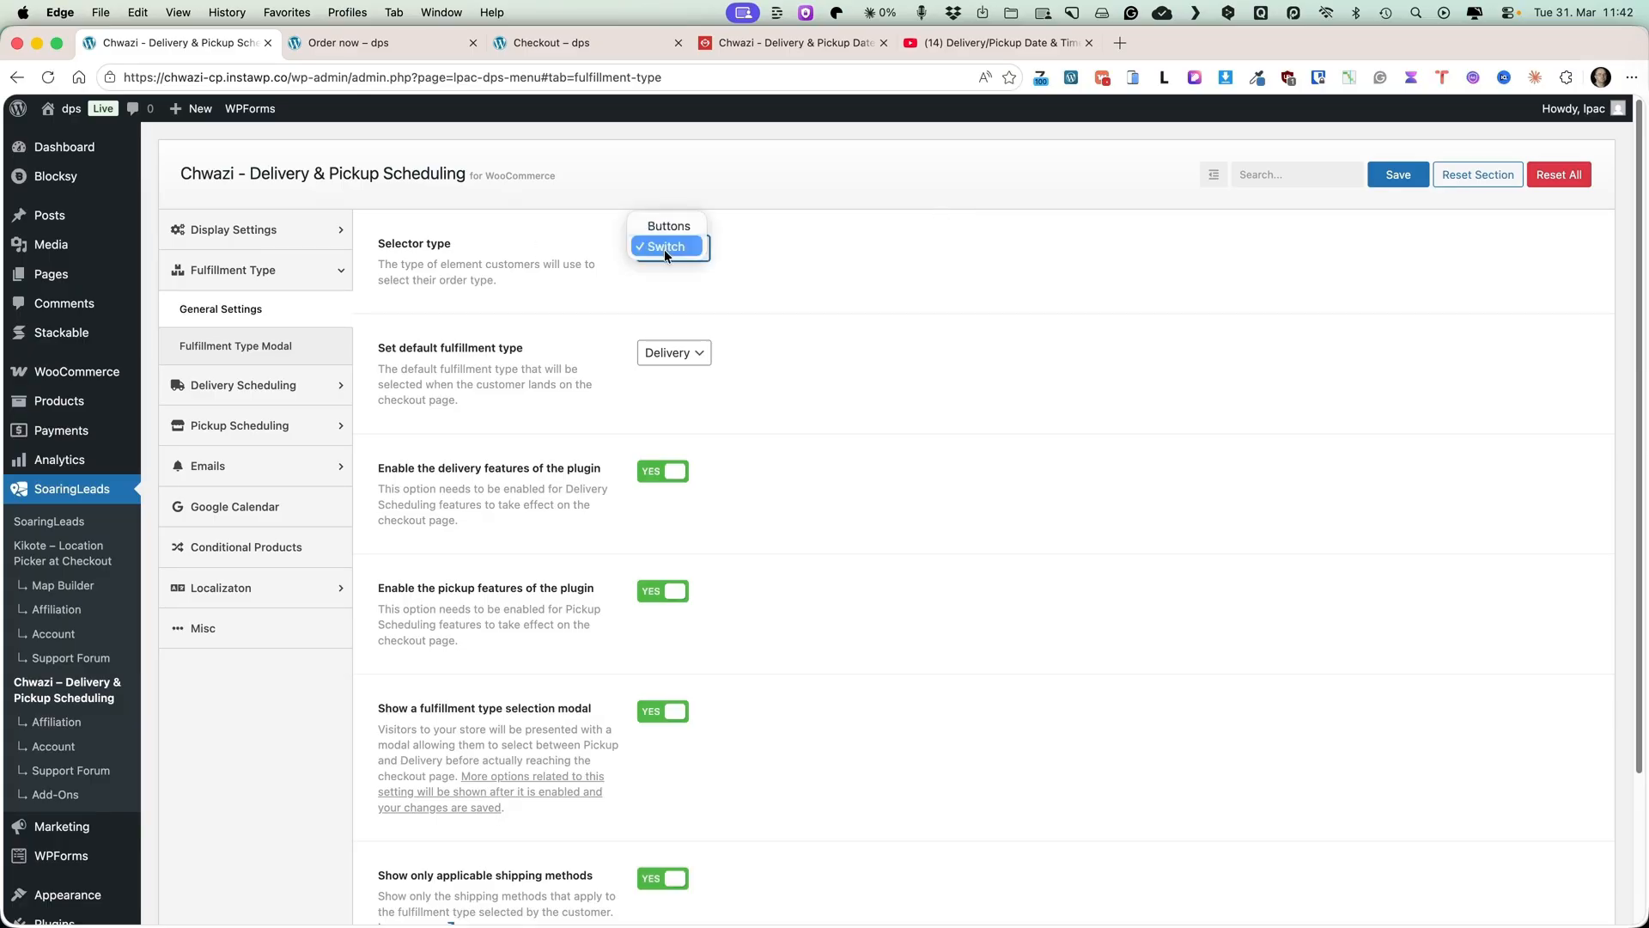
pyautogui.click(669, 226)
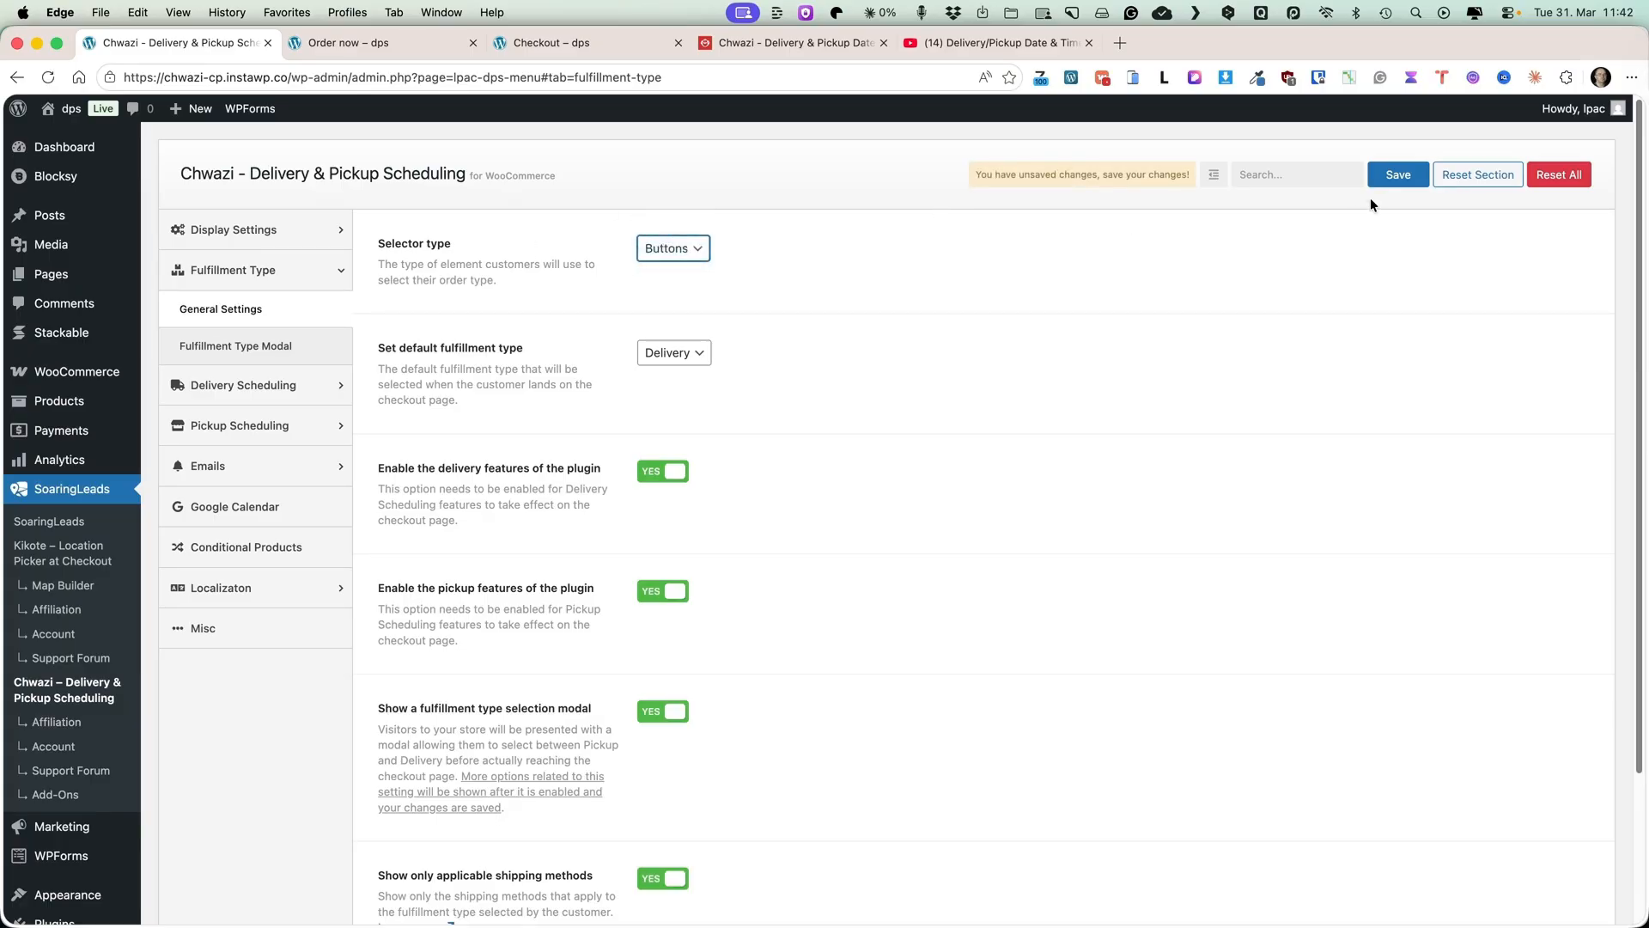
pyautogui.click(1398, 176)
# Reload the checkout page to view the order type selector.
pyautogui.click(549, 43)
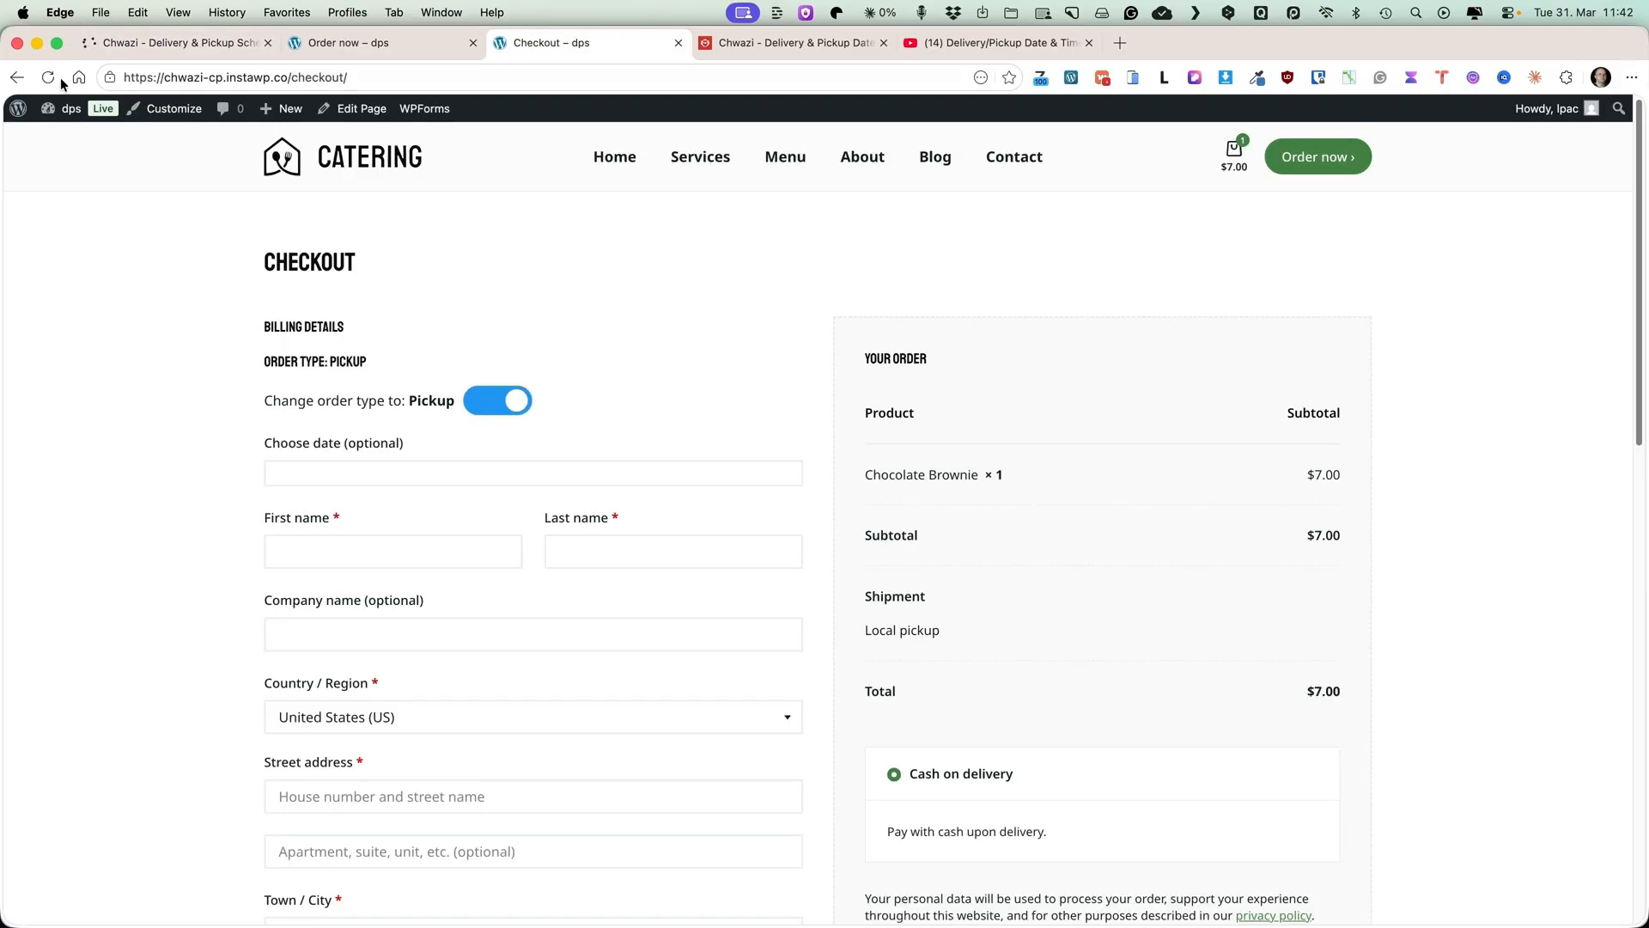
pyautogui.click(48, 77)
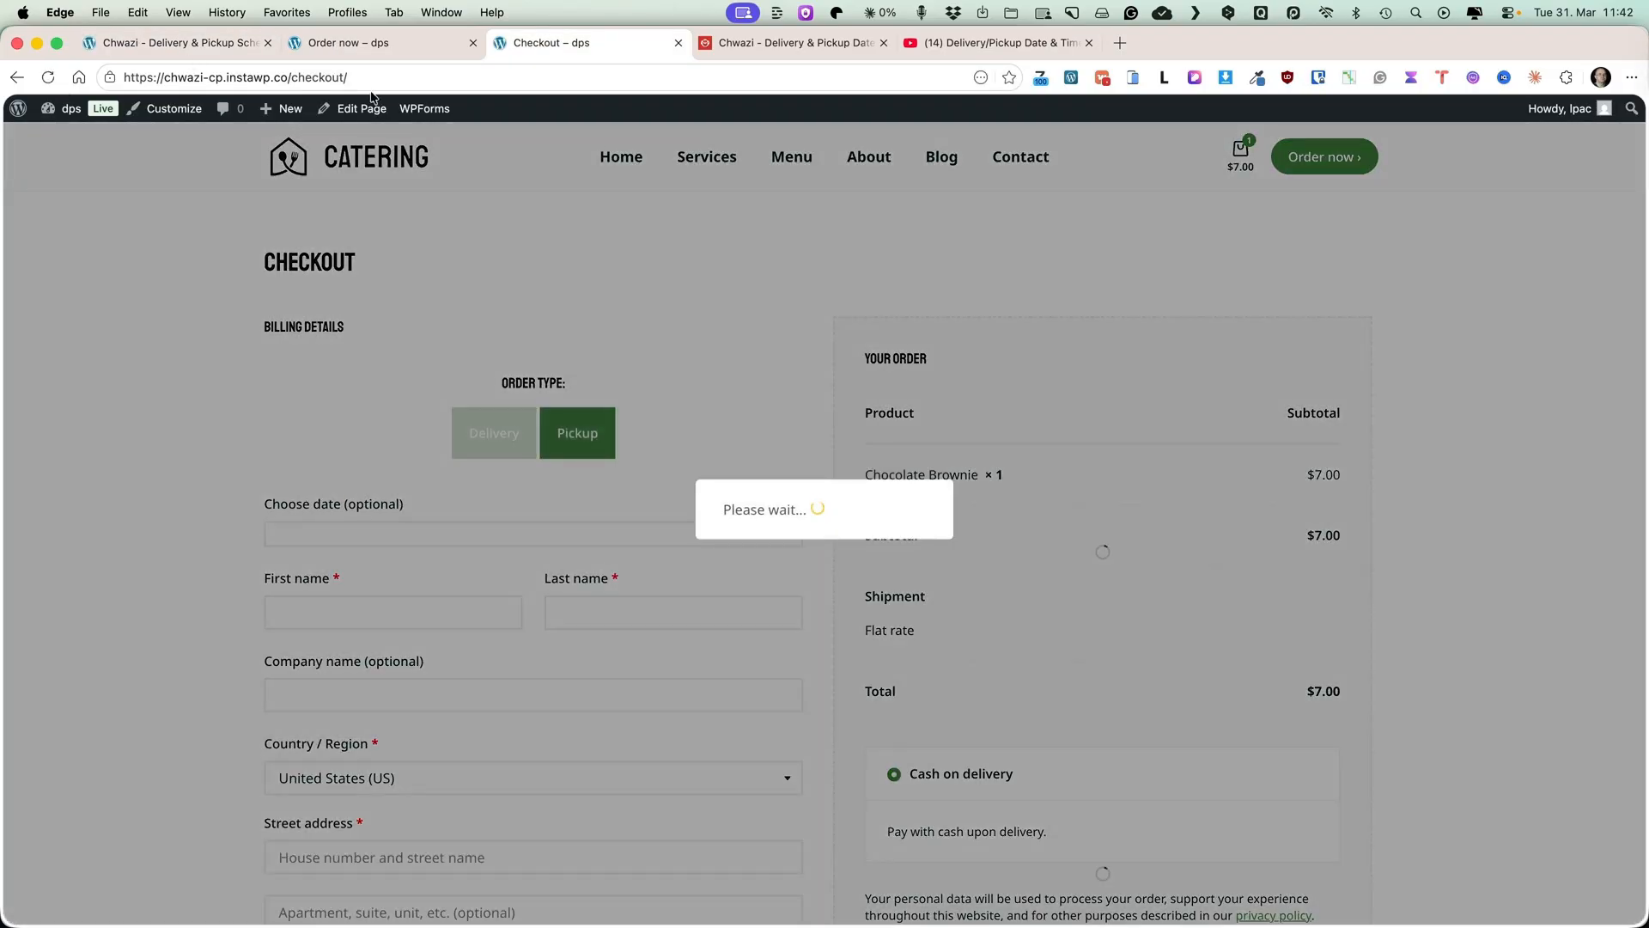
# Set the fulfillment type selector type back to Switch and save the settings.
pyautogui.click(162, 43)
pyautogui.click(673, 248)
pyautogui.click(669, 265)
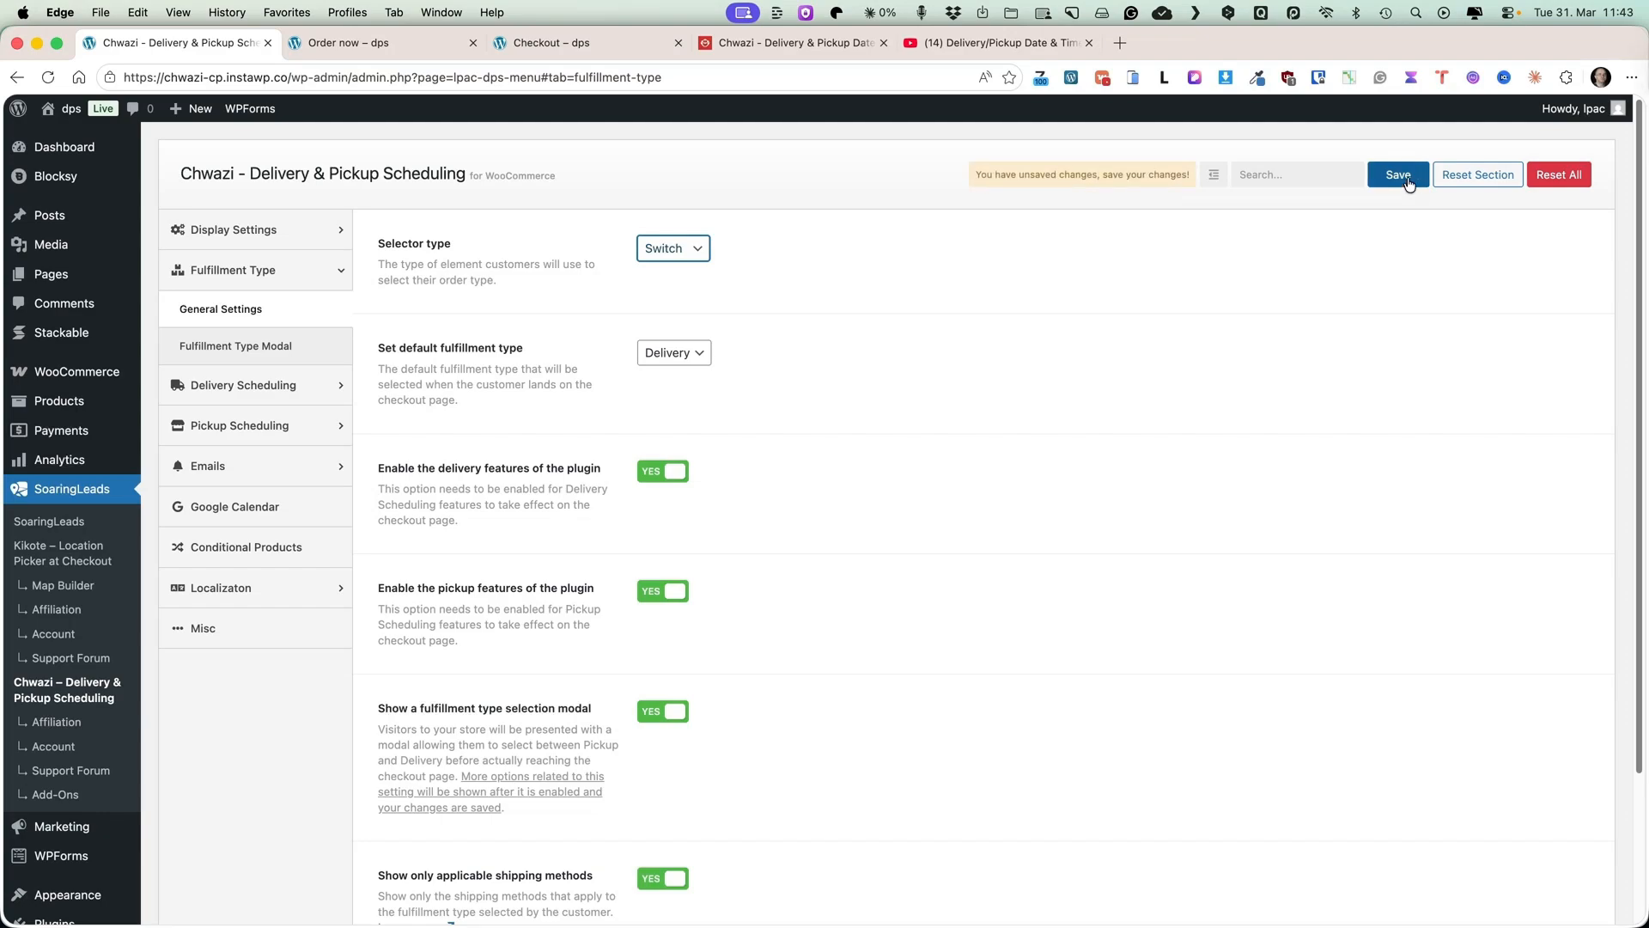
pyautogui.scroll(-5, 704, 390)
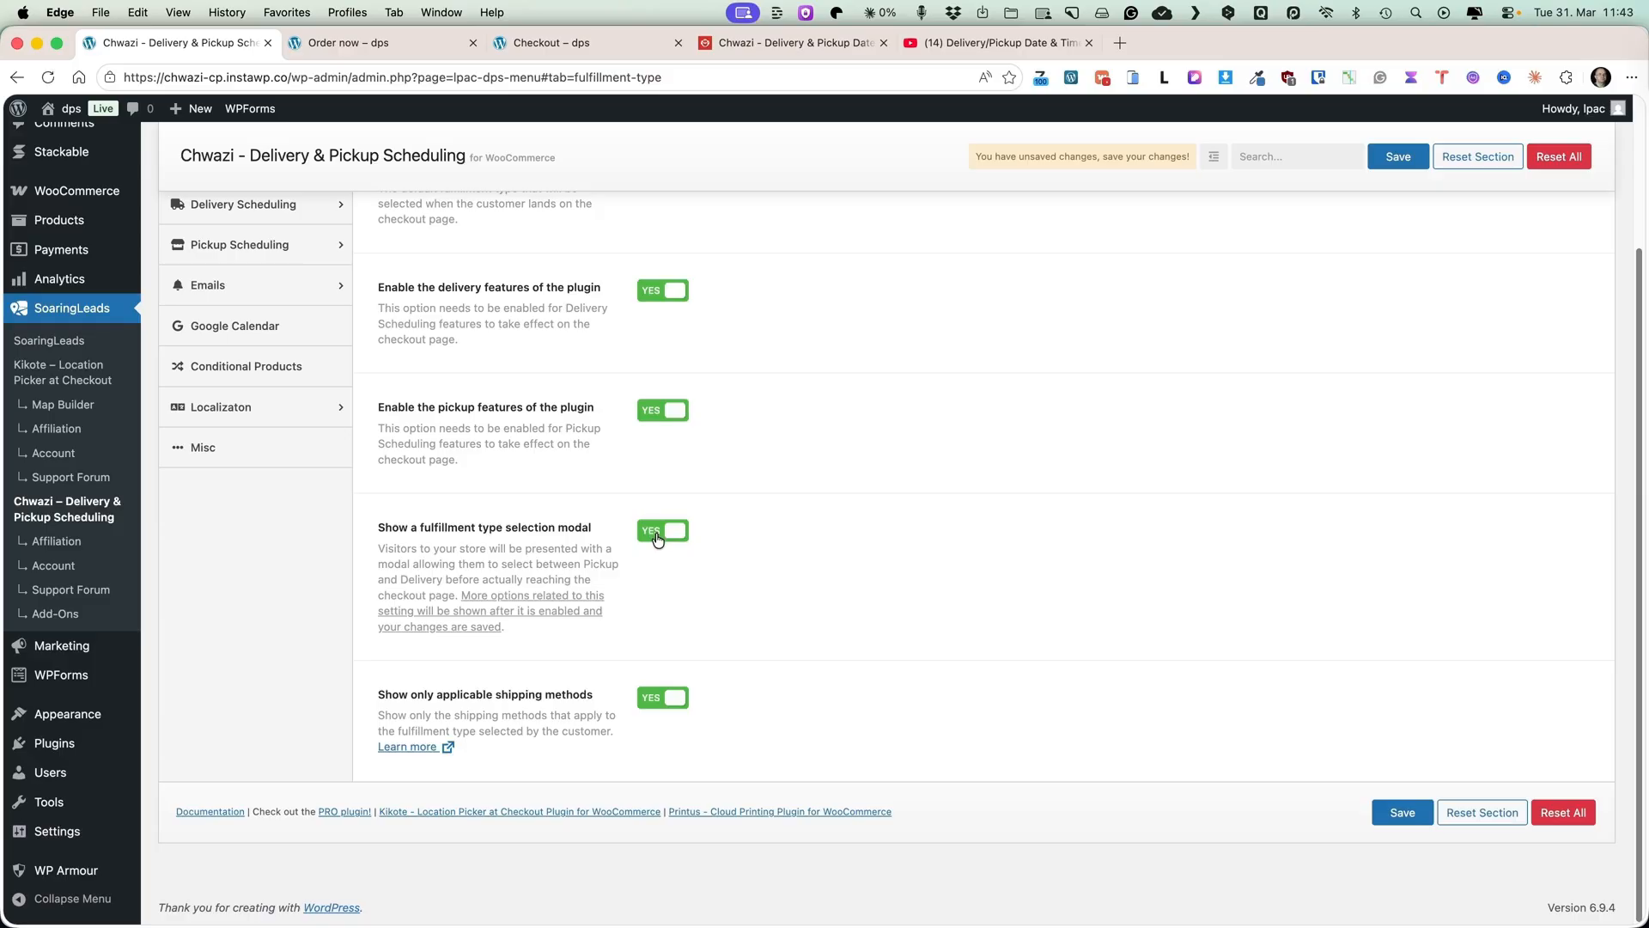
pyautogui.click(1389, 160)
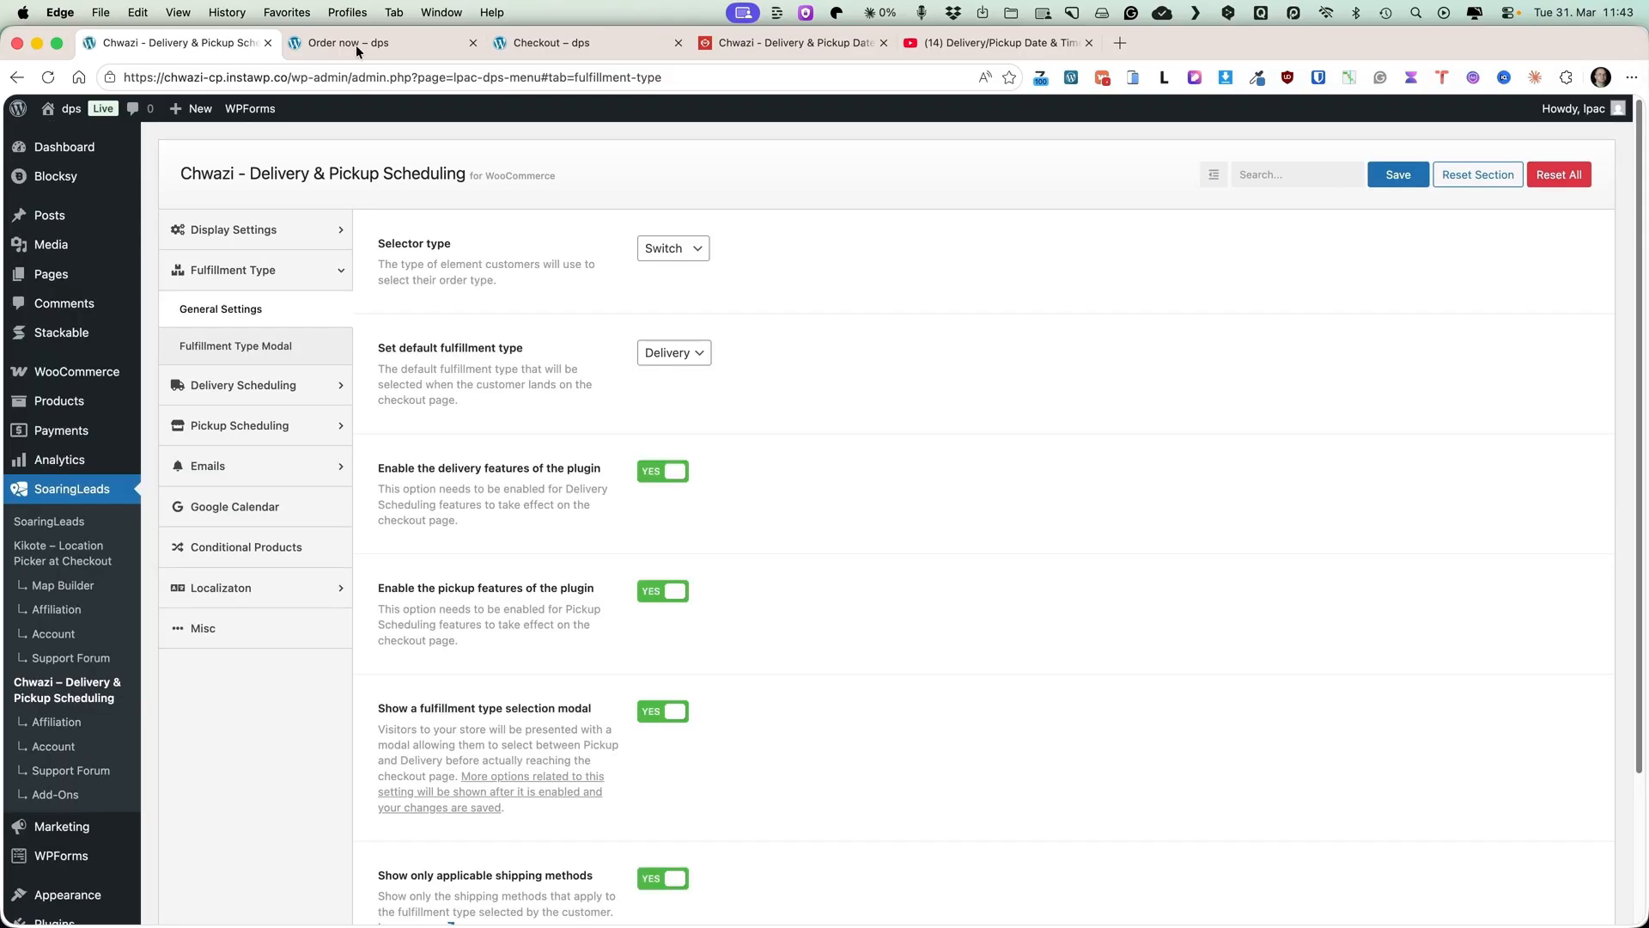
# Open the shop page URL in a new InPrivate window.
pyautogui.click(356, 43)
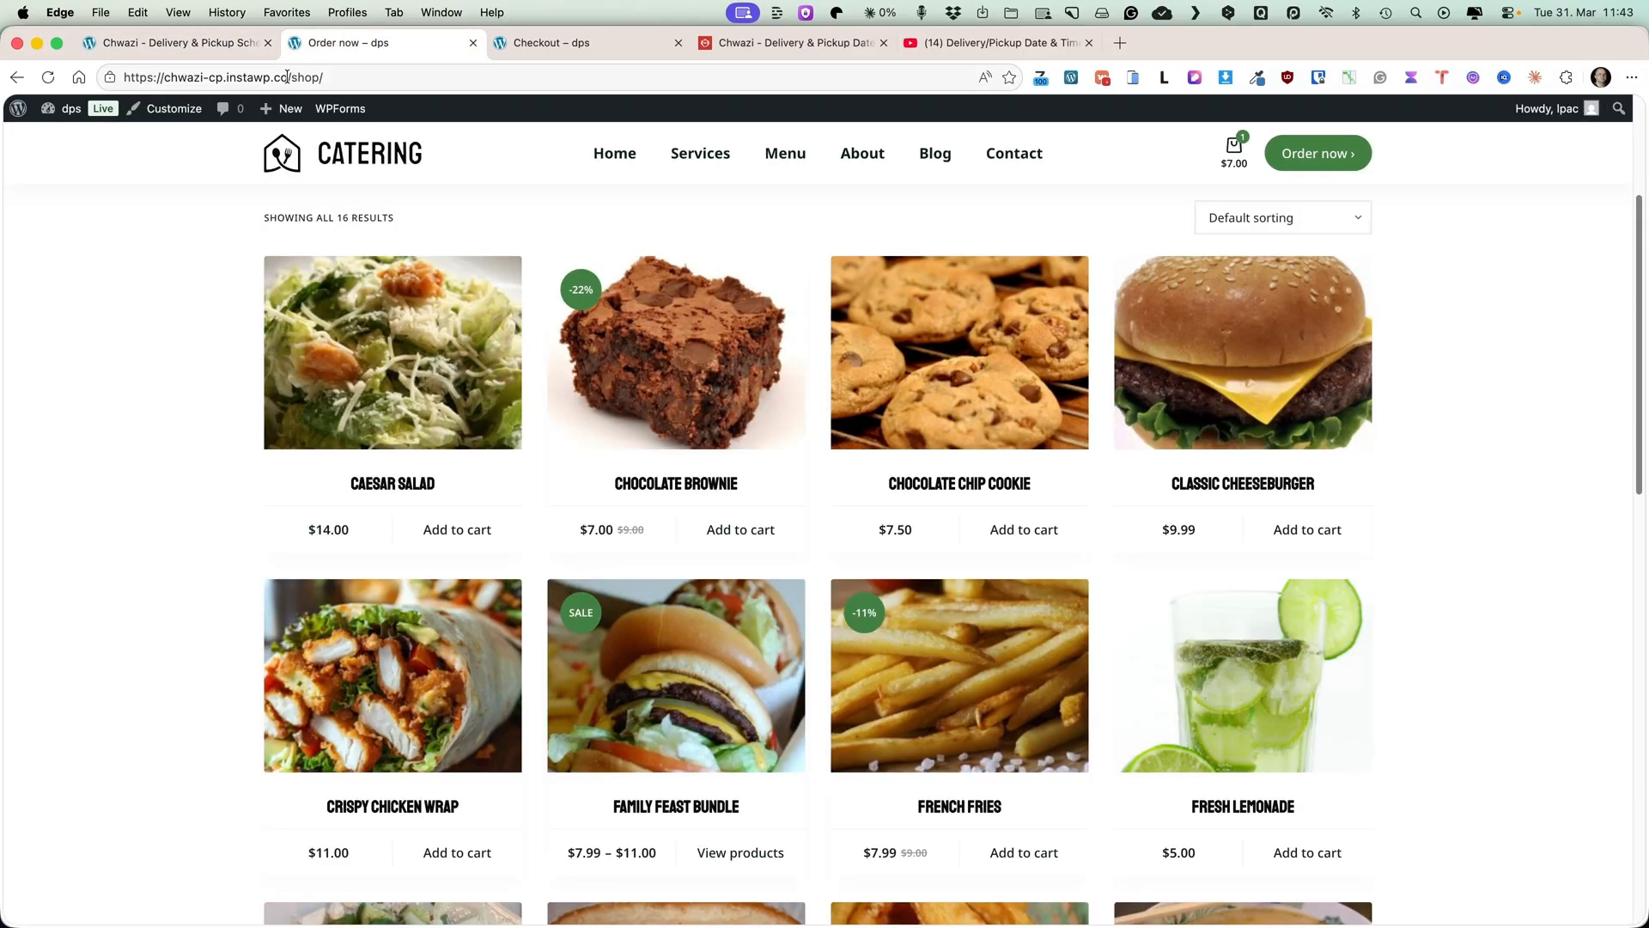
pyautogui.click(286, 76)
pyautogui.press('super+c')
pyautogui.click(110, 12)
pyautogui.press('Escape')
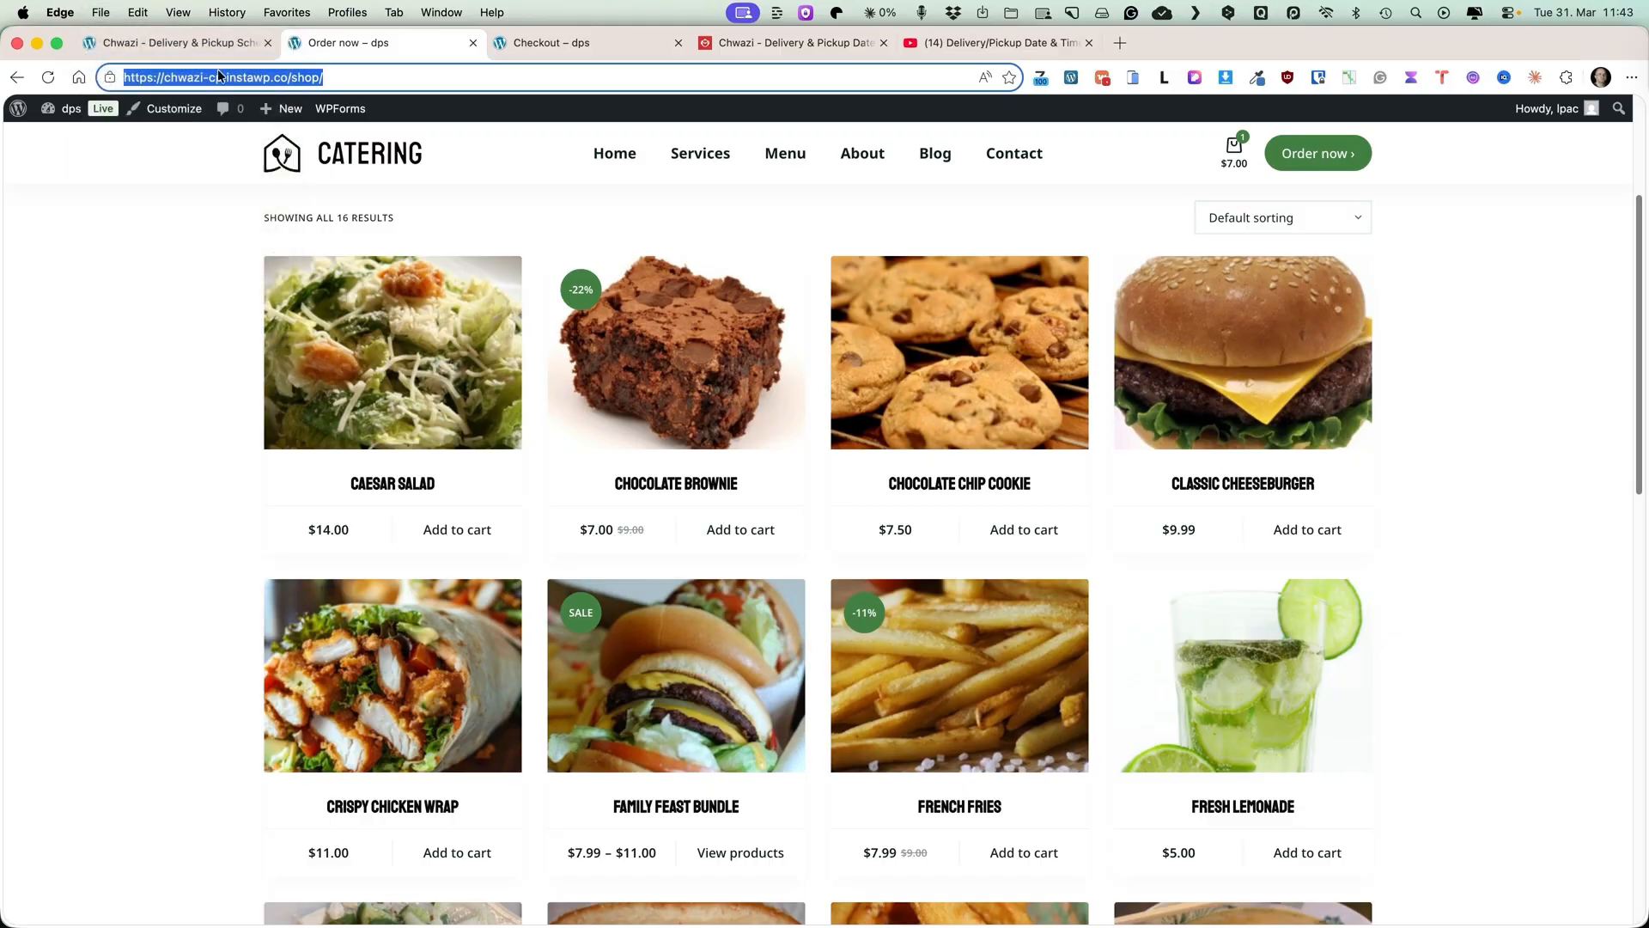
pyautogui.press('super+shift+n')
pyautogui.press('super+v')
pyautogui.press('Return')
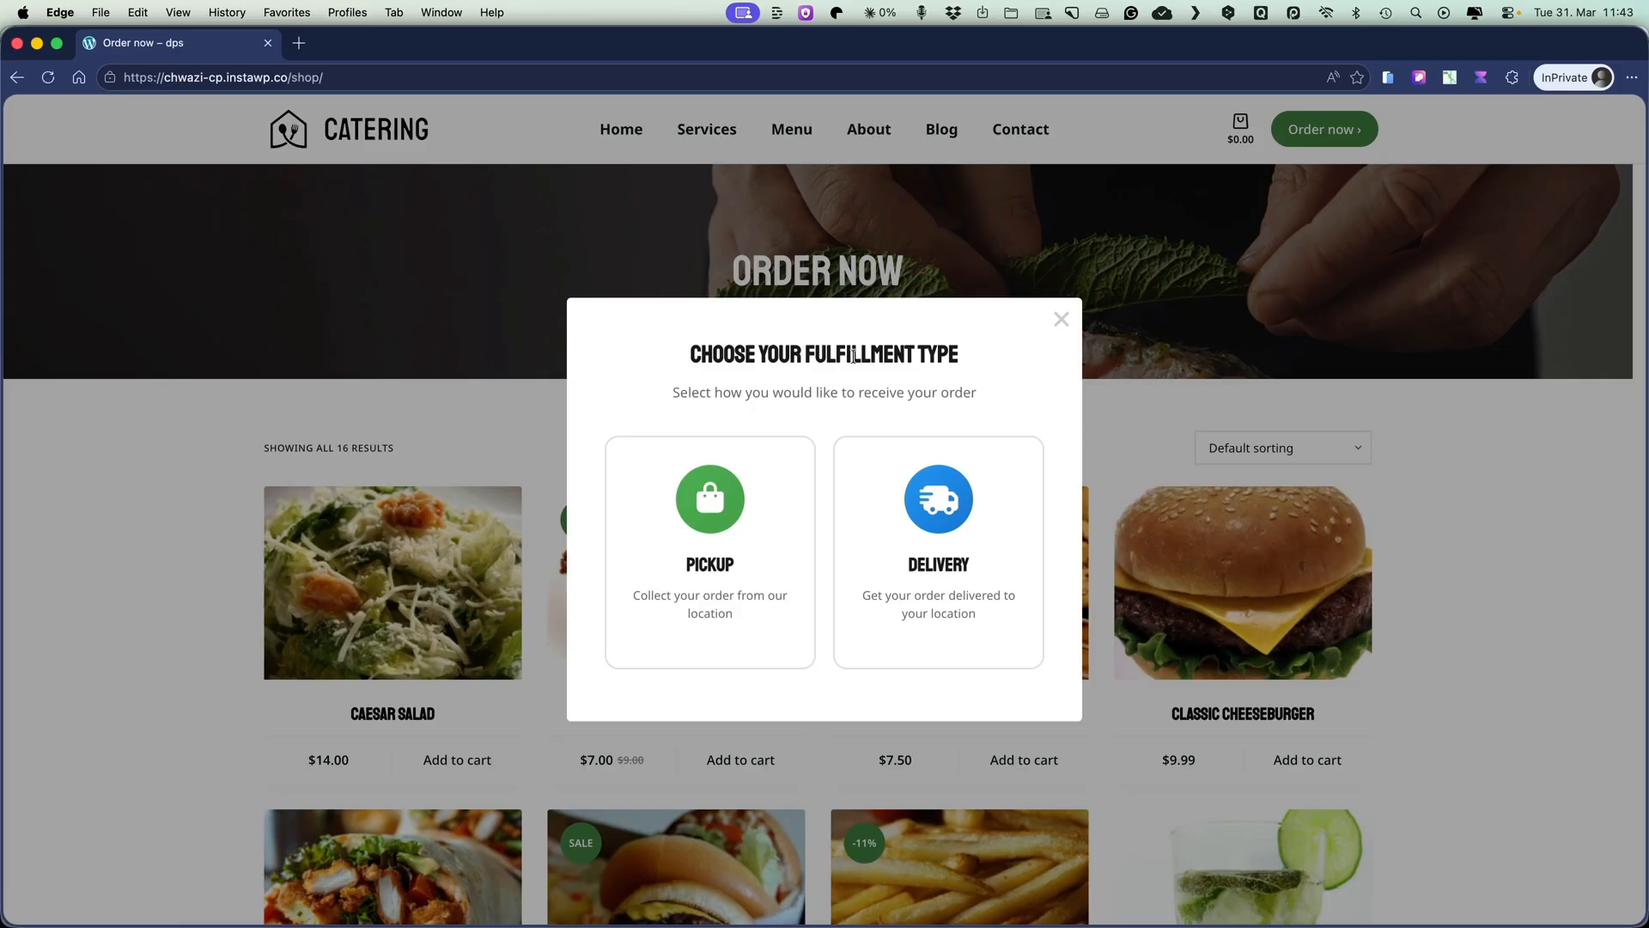
# Choose Delivery in the fulfillment modal, add the Chocolate Brownie to the cart and go to checkout.
pyautogui.click(932, 530)
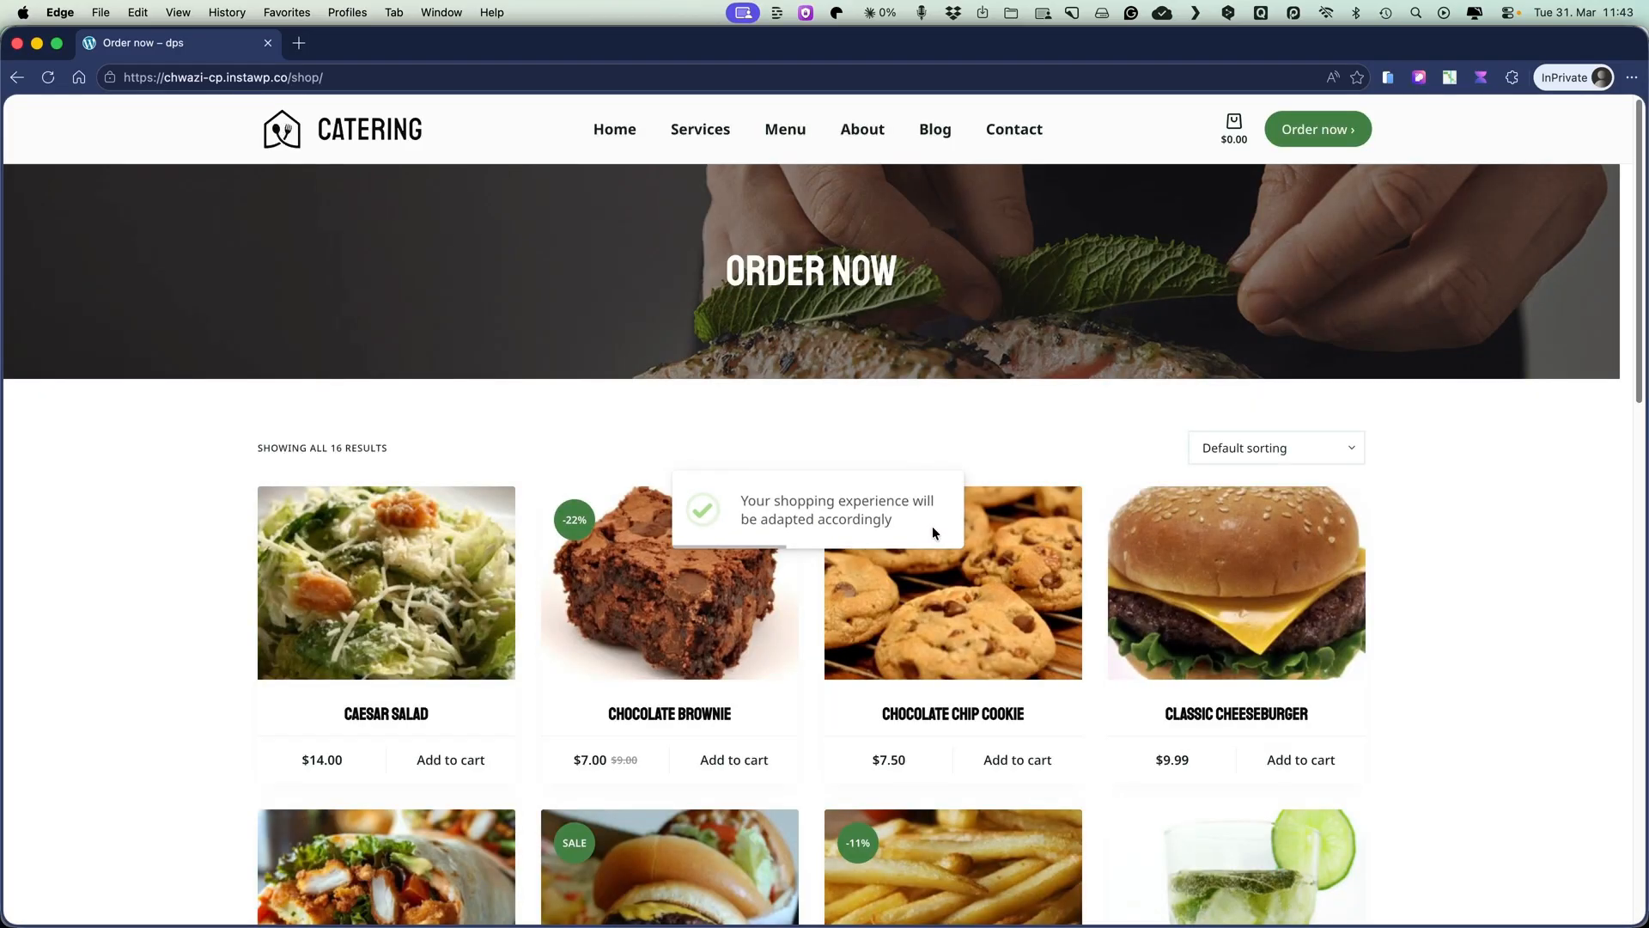
pyautogui.click(737, 760)
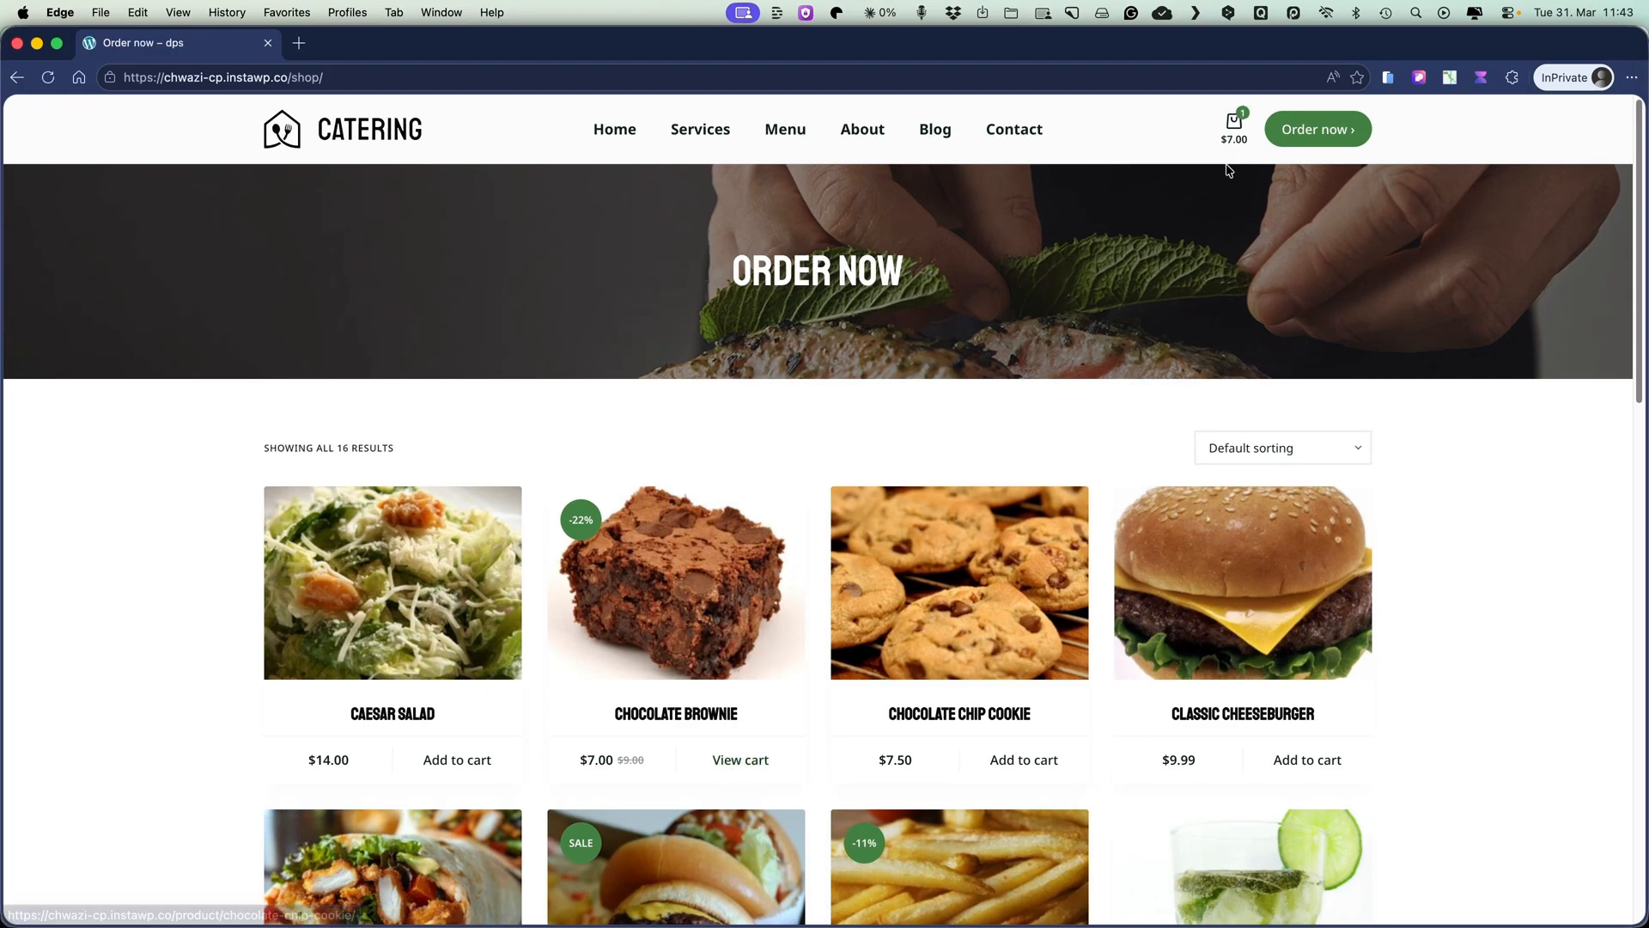
pyautogui.moveTo(1234, 124)
pyautogui.click(1193, 322)
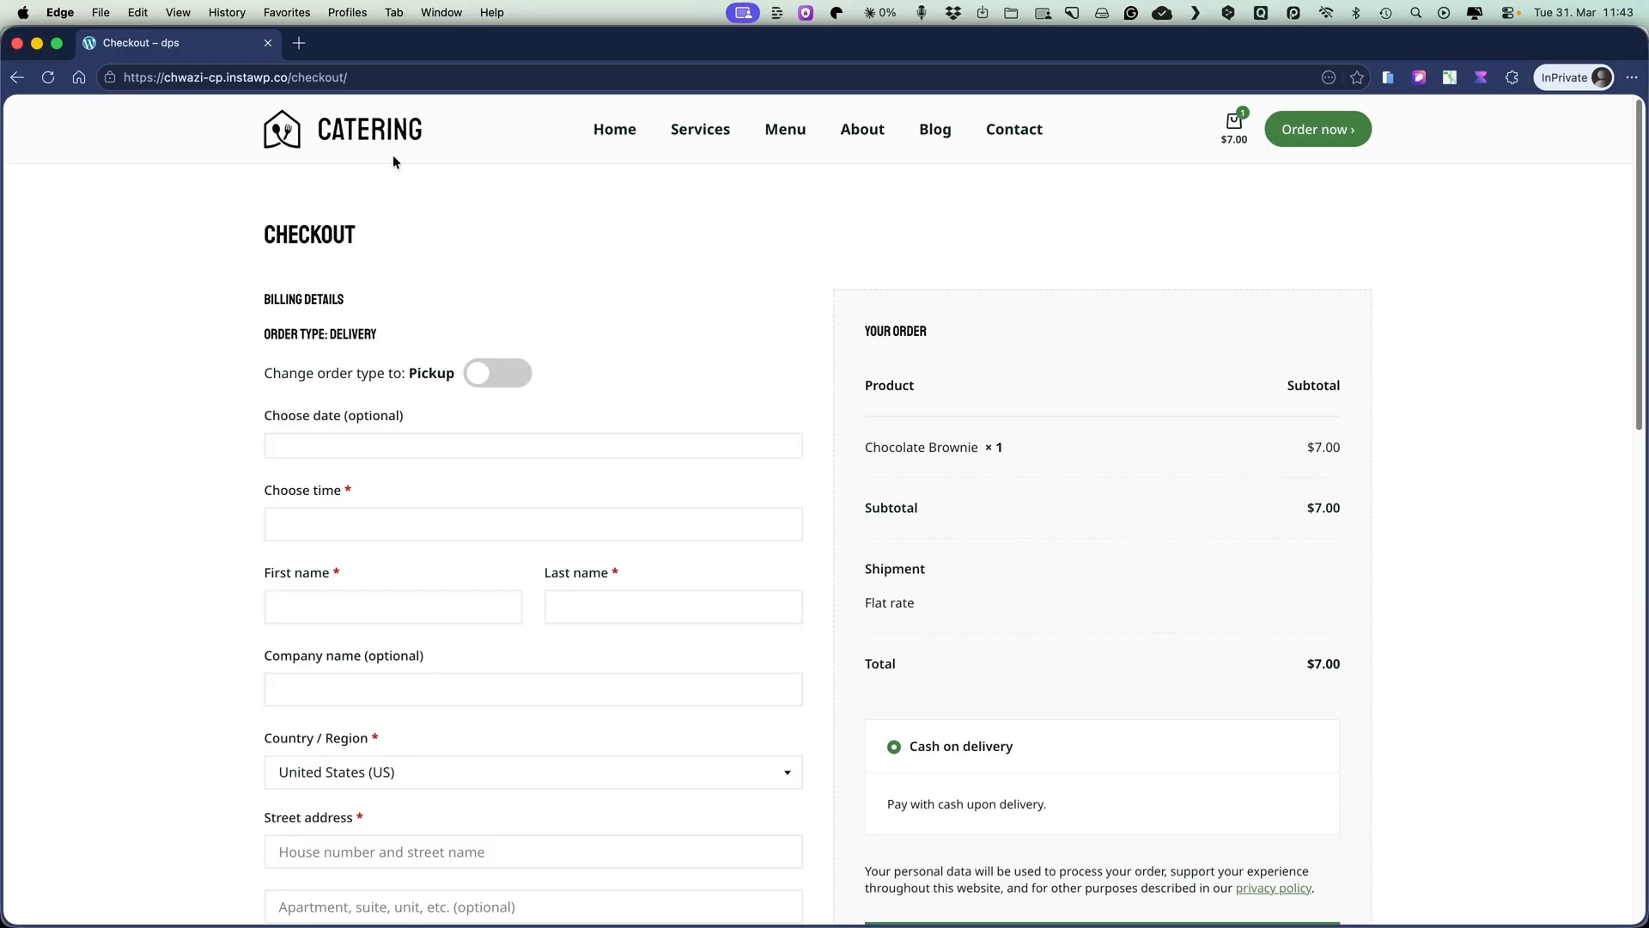
# Close the InPrivate window's tab and open a new InPrivate window.
pyautogui.click(268, 43)
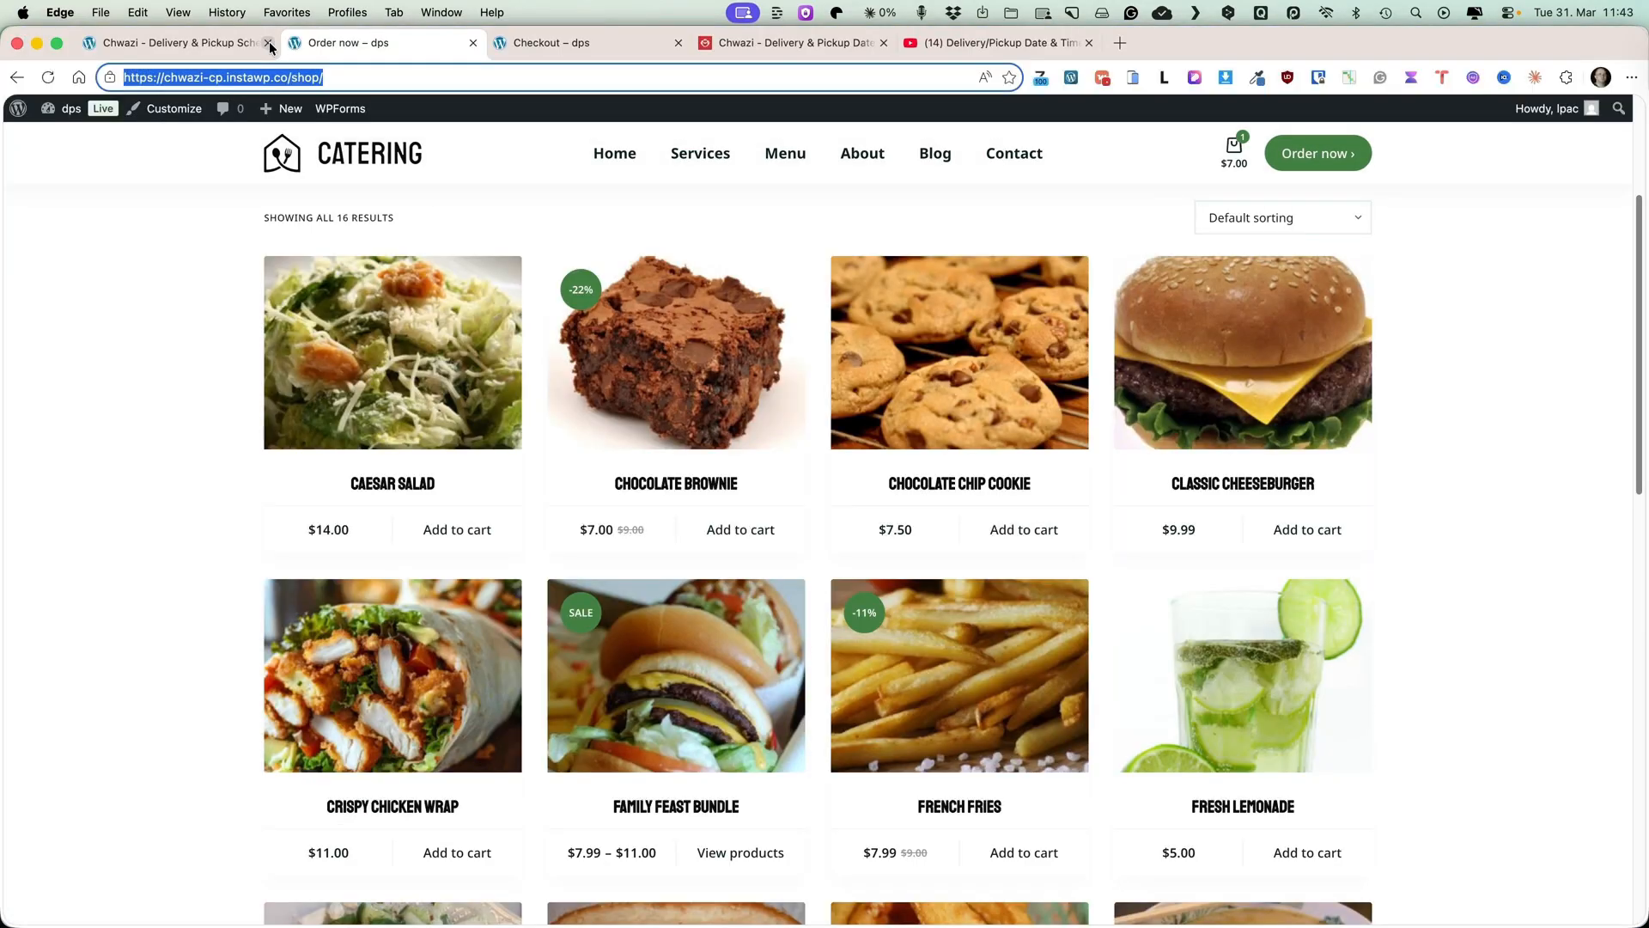
pyautogui.click(100, 12)
pyautogui.click(161, 57)
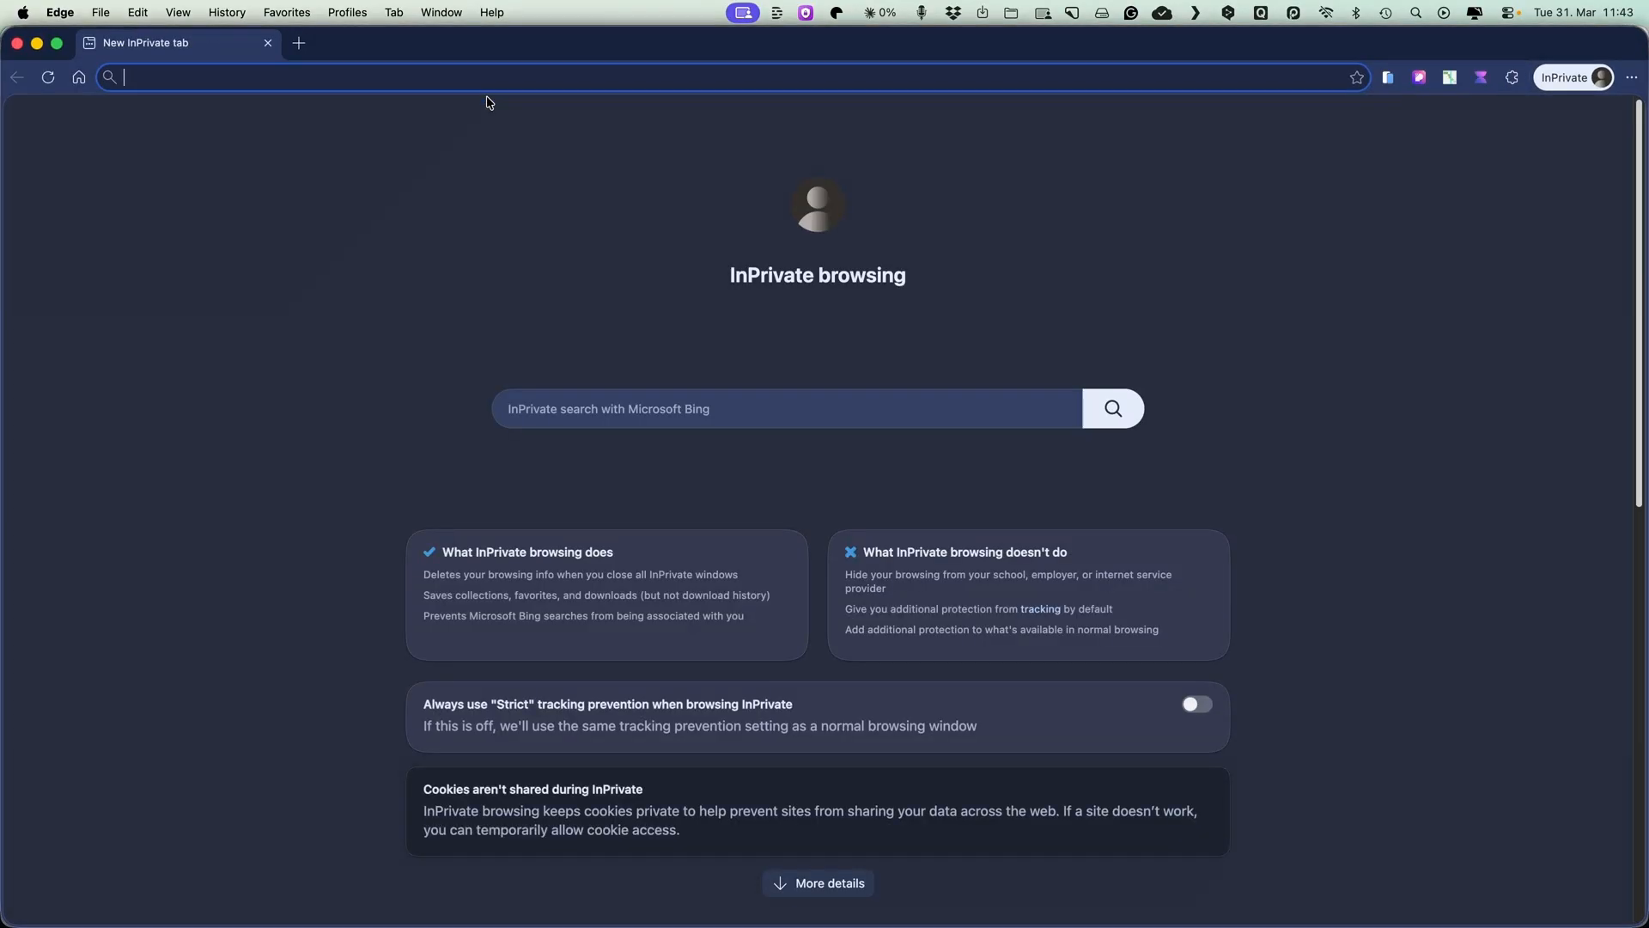
# Open the shop page in the InPrivate window and pick a fulfillment option in the modal.
pyautogui.press('super+v')
pyautogui.press('Return')
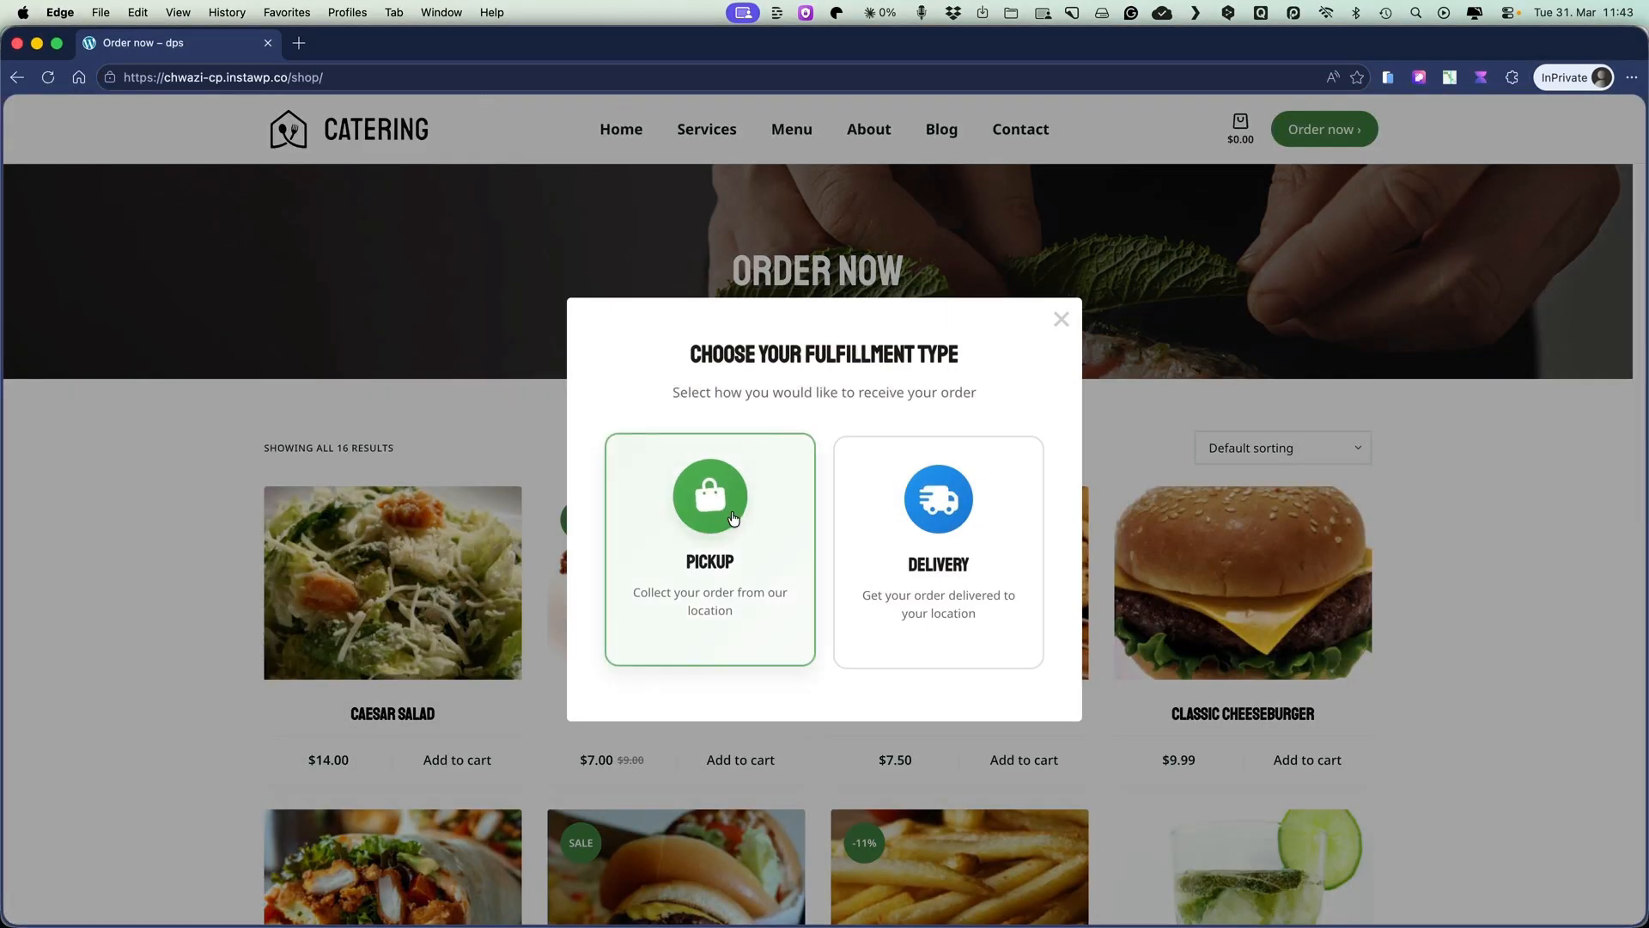
pyautogui.click(731, 512)
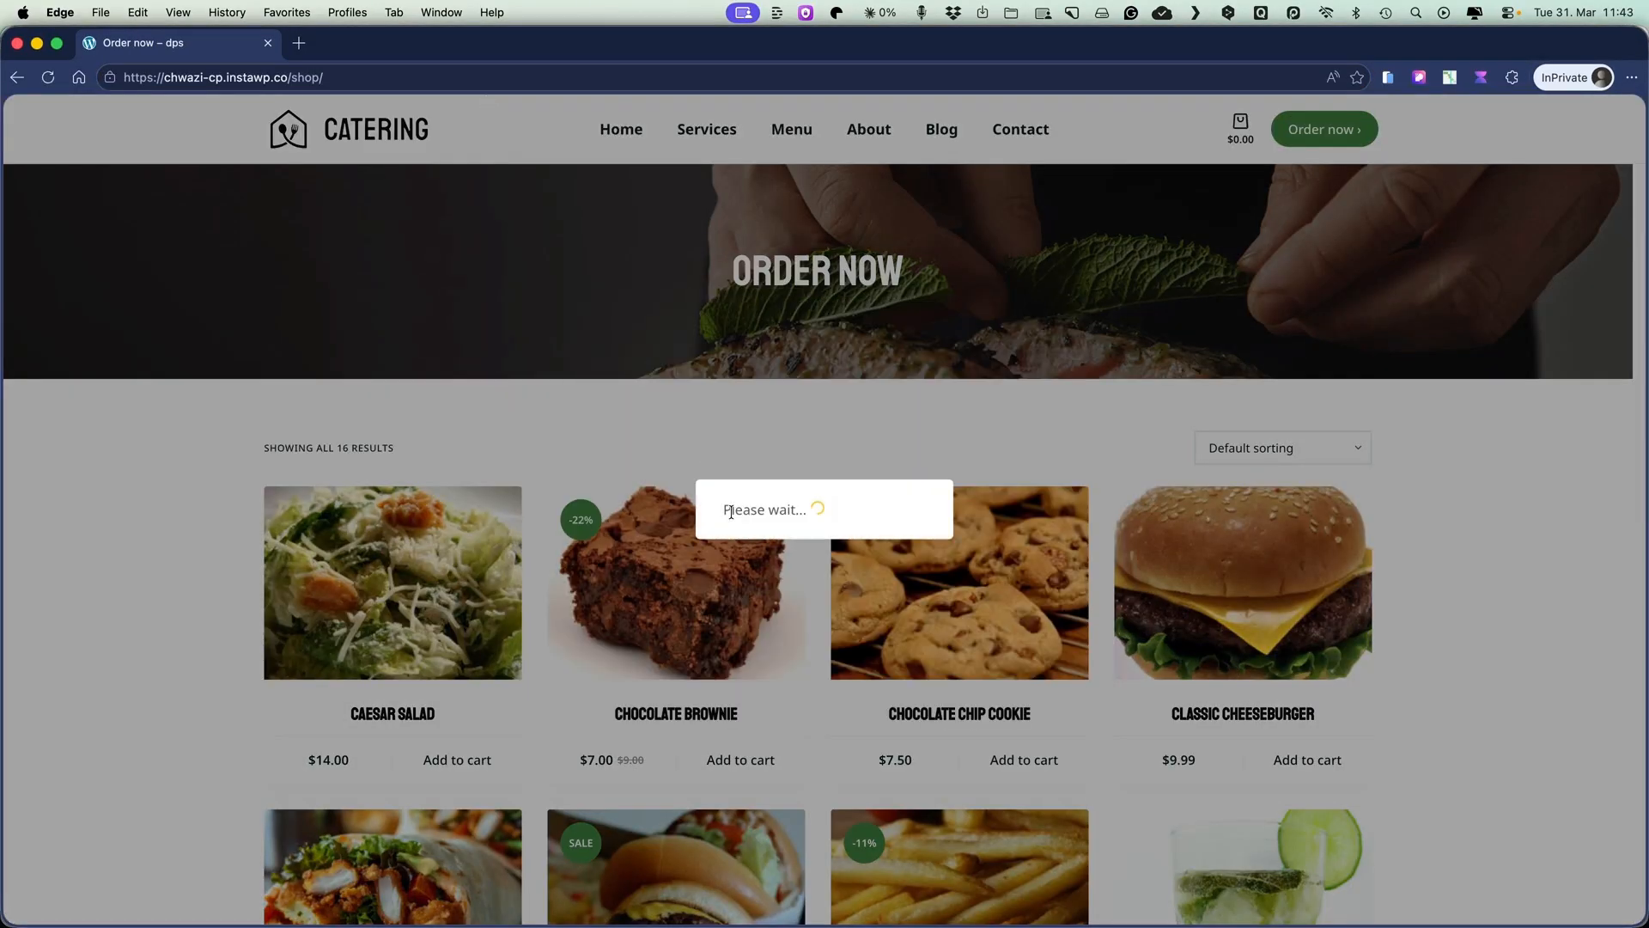
# Add the Chocolate Chip Cookie to the cart and proceed to checkout.
pyautogui.click(1031, 761)
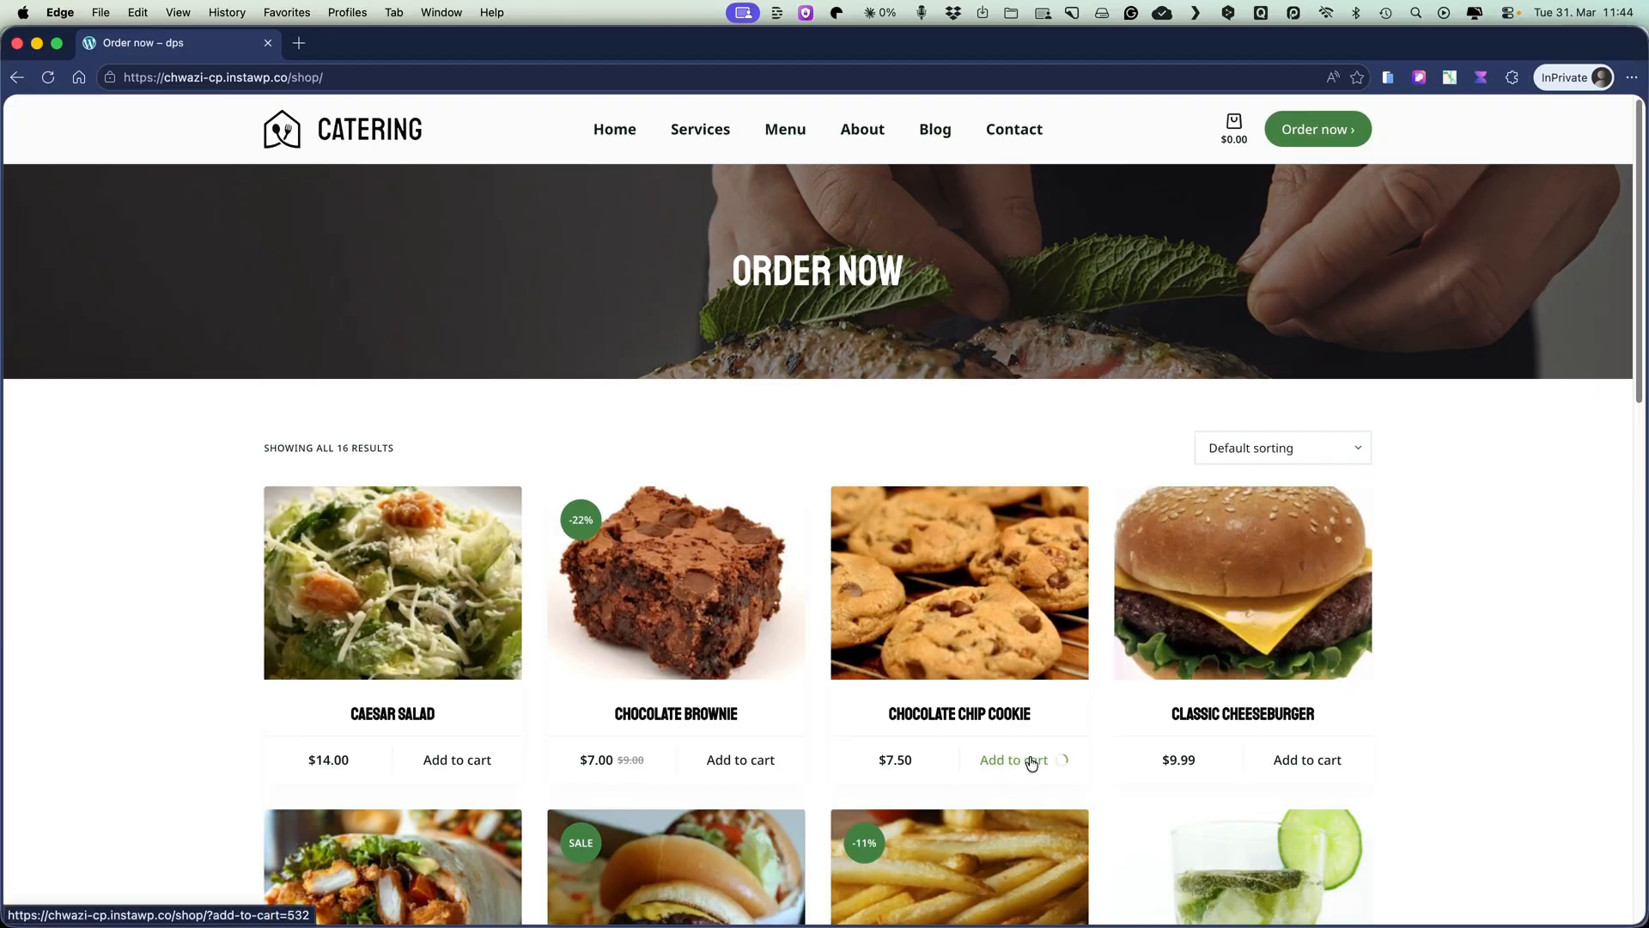
pyautogui.moveTo(1237, 143)
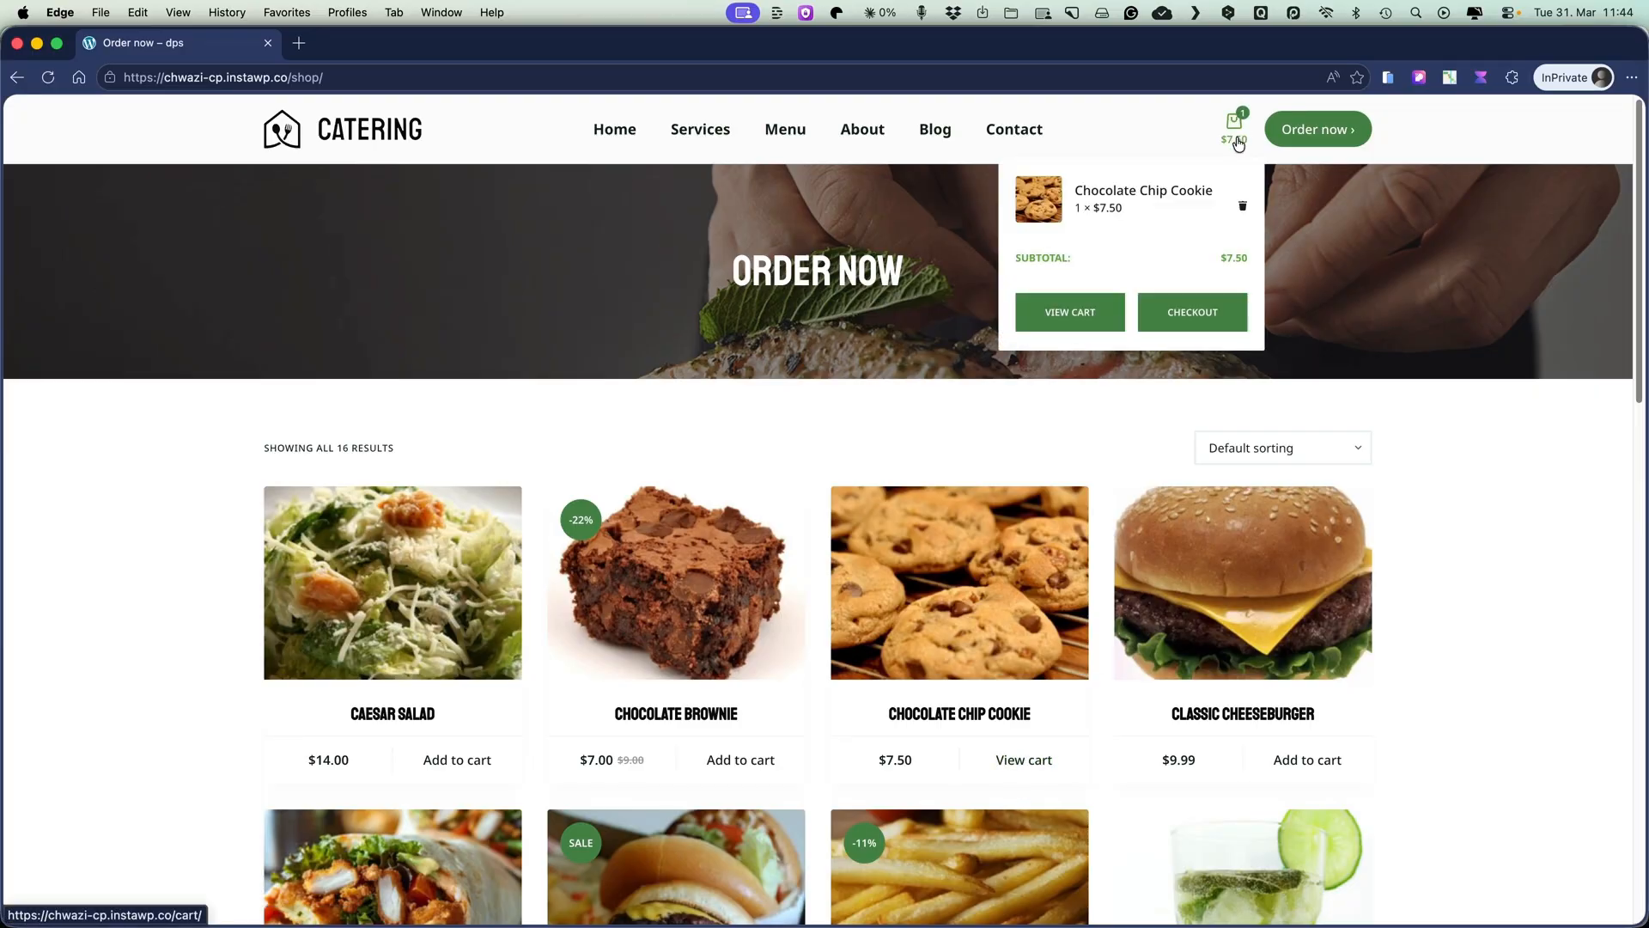
pyautogui.click(1192, 315)
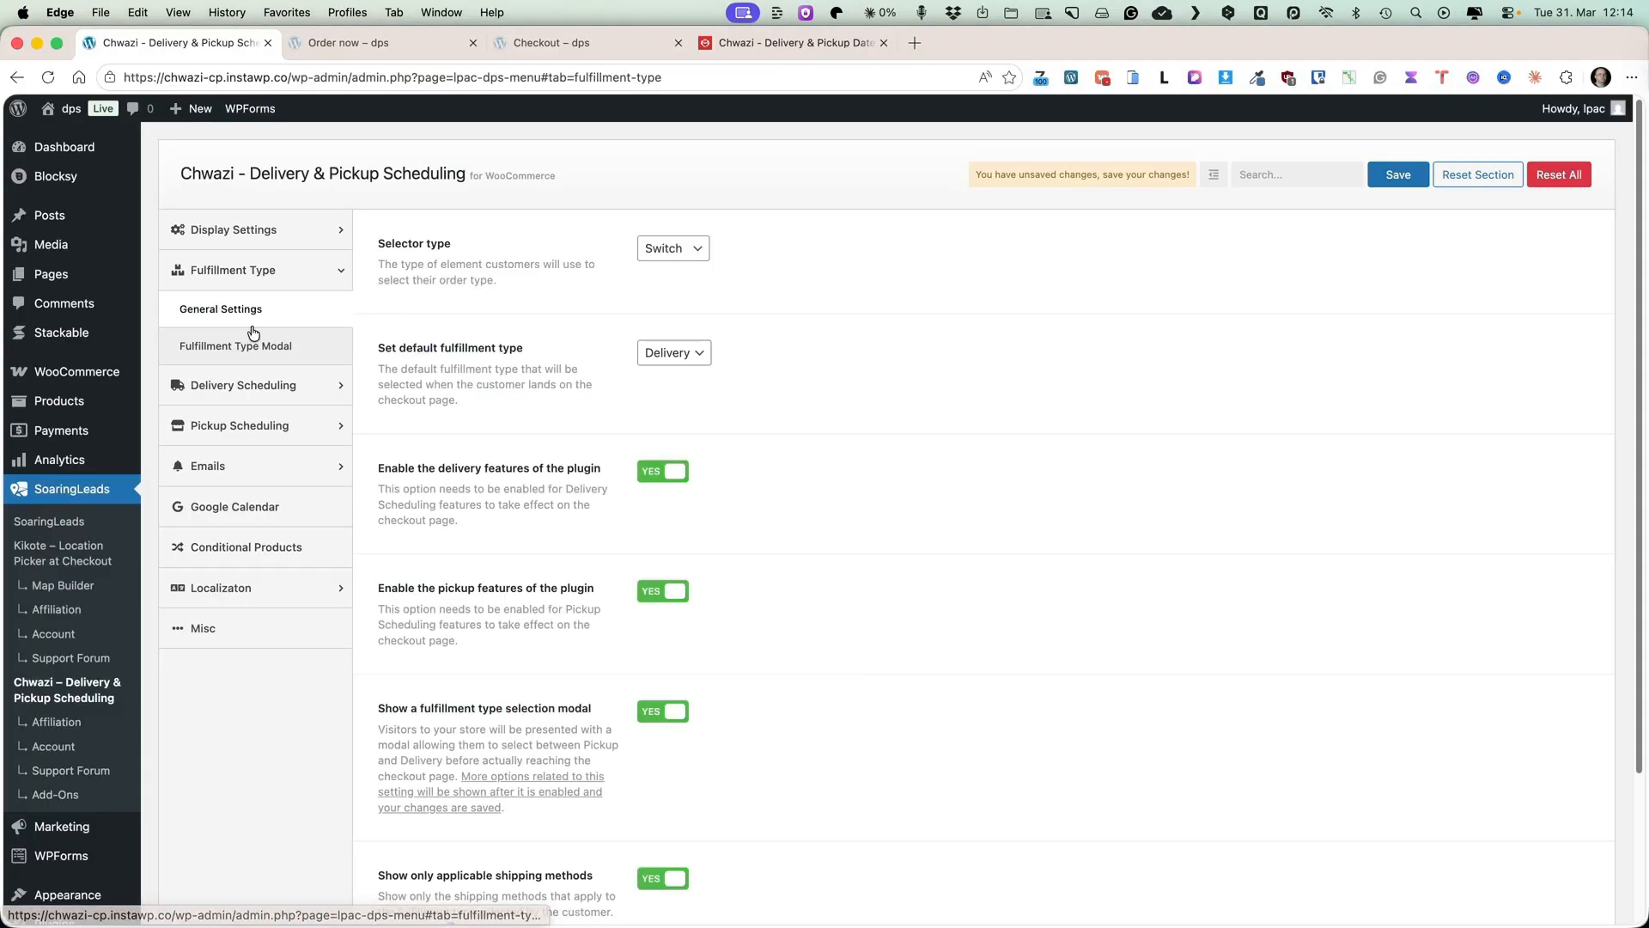
# Examine the Fulfillment Type Modal options: sitewide display, pages to show the modal, and timer duration.
pyautogui.click(220, 351)
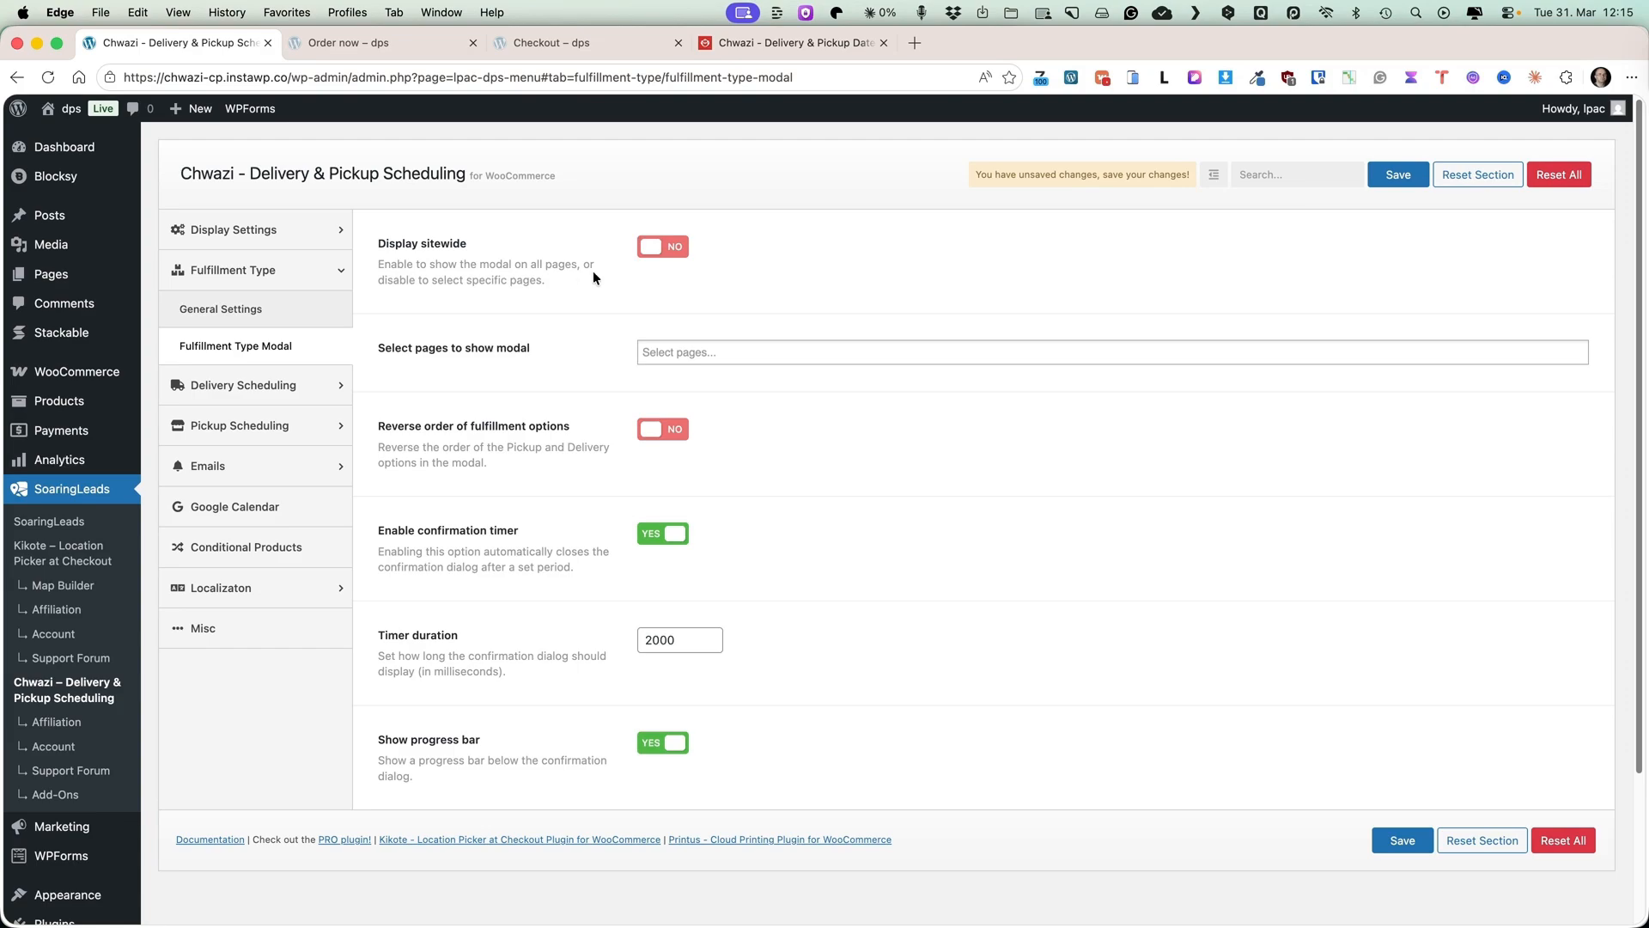
pyautogui.click(662, 250)
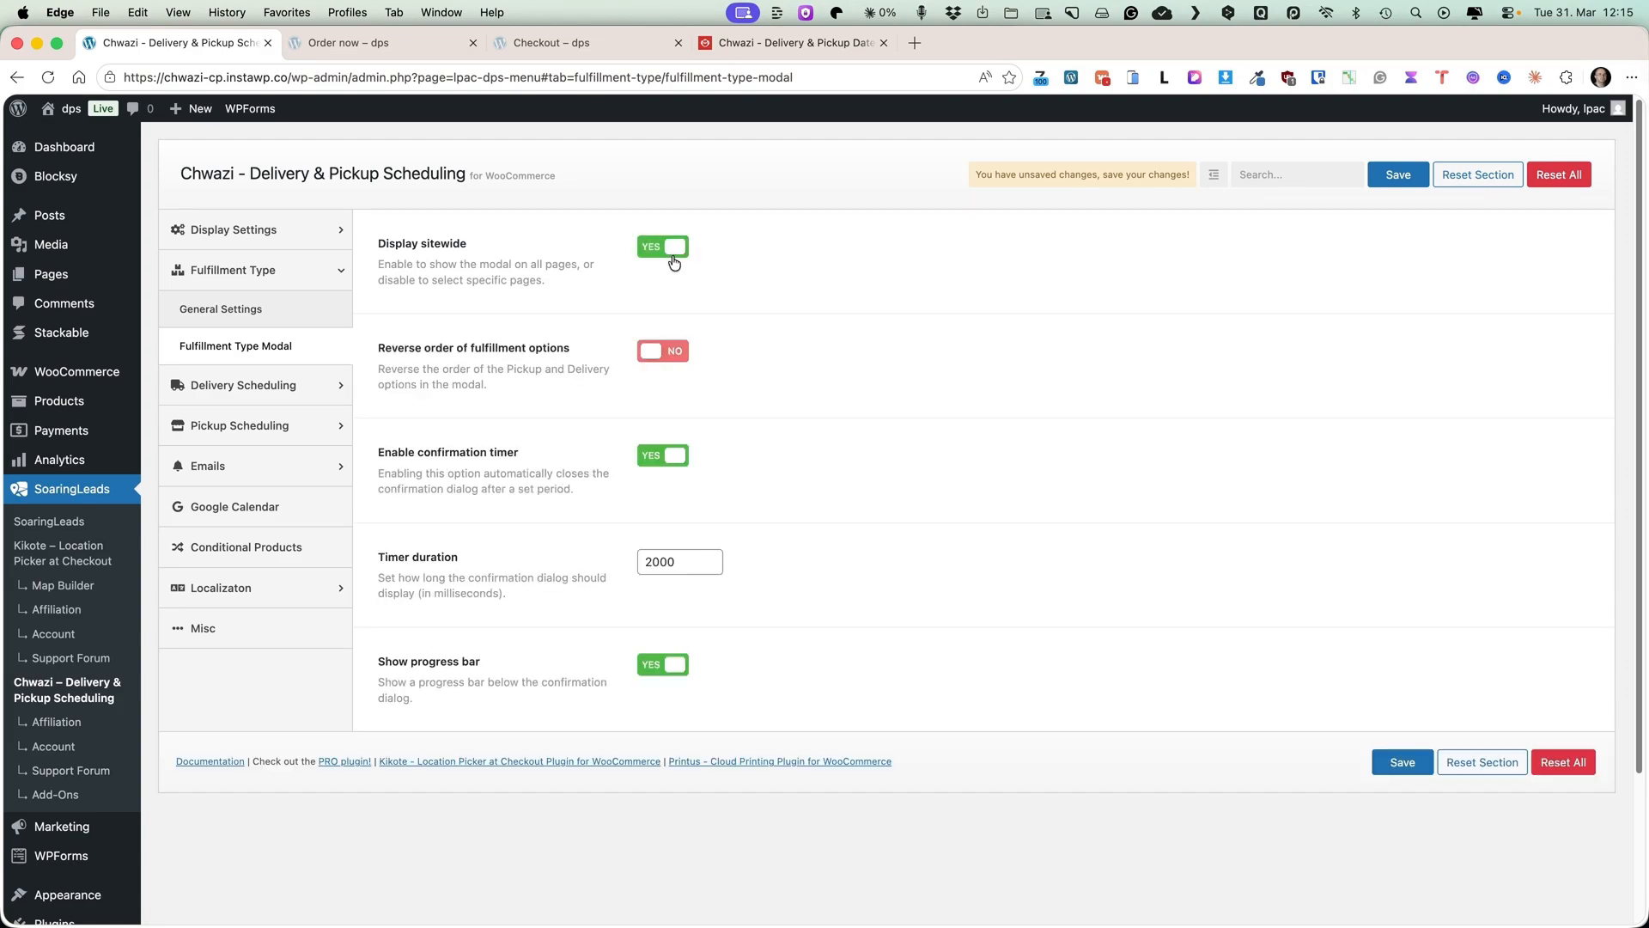
pyautogui.click(661, 251)
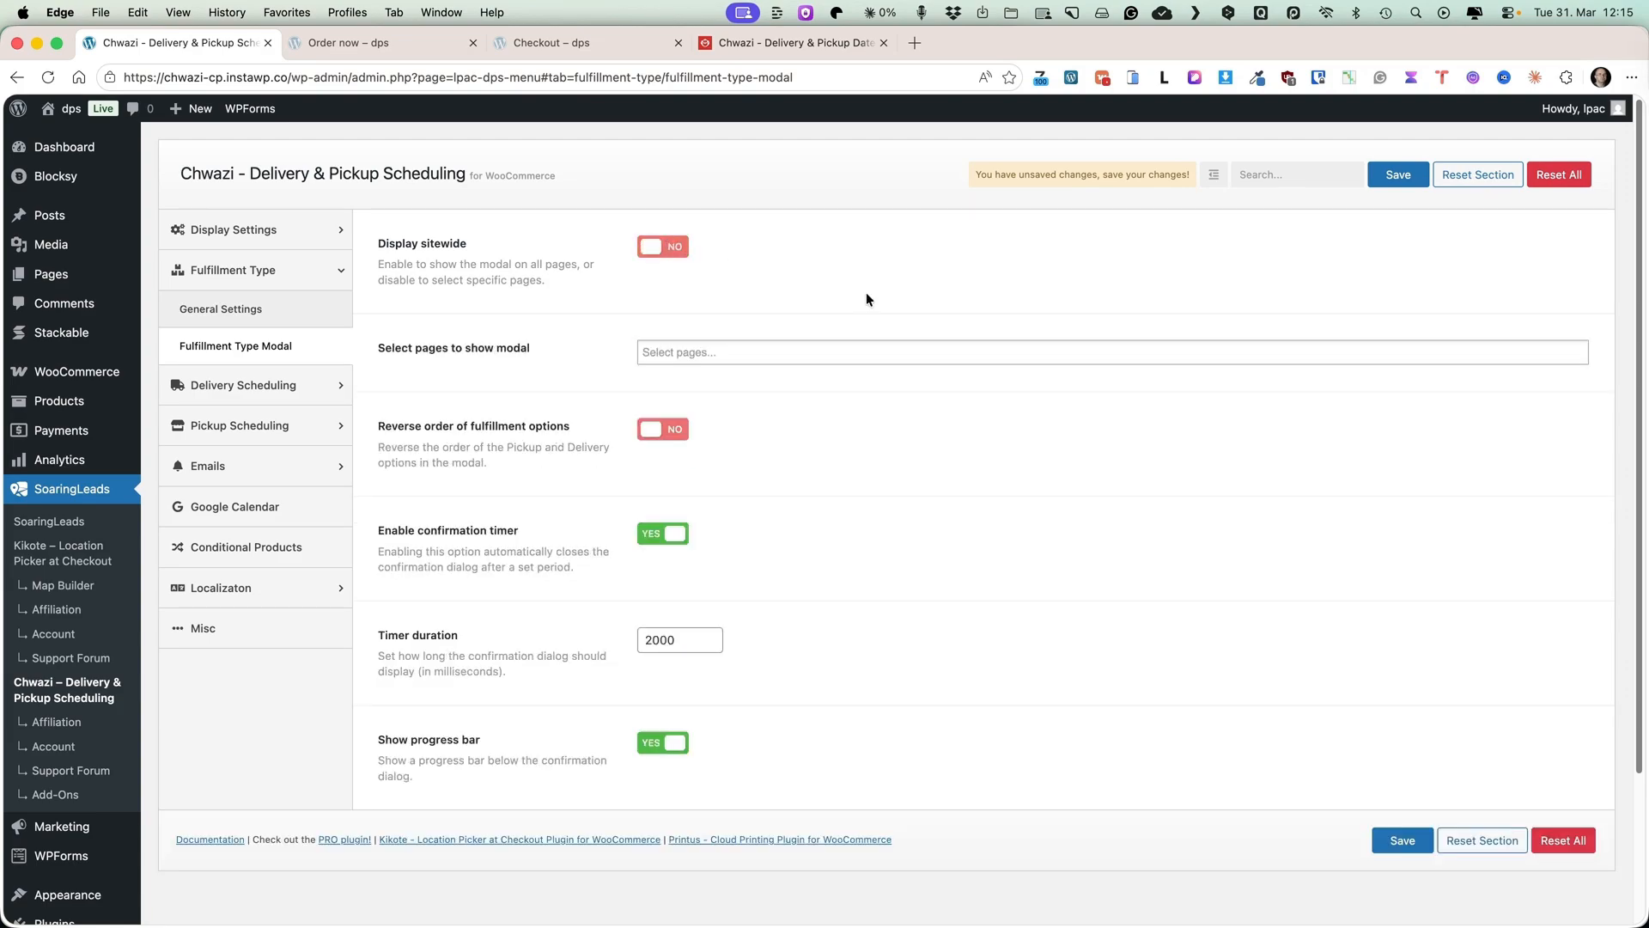
pyautogui.click(671, 350)
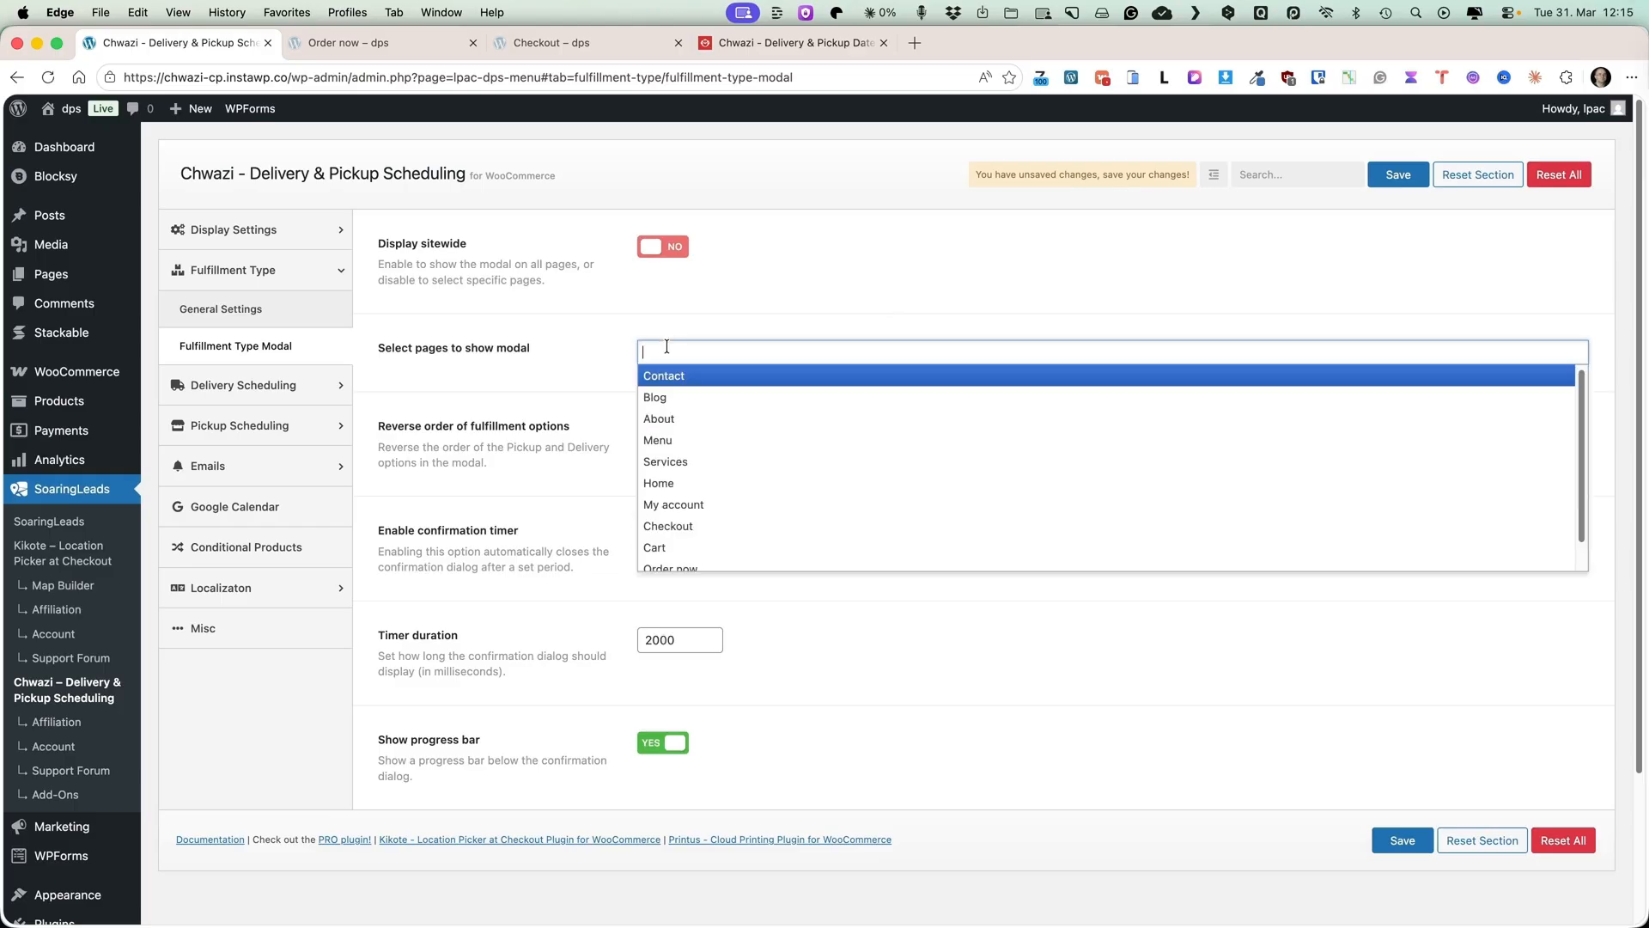
pyautogui.click(462, 390)
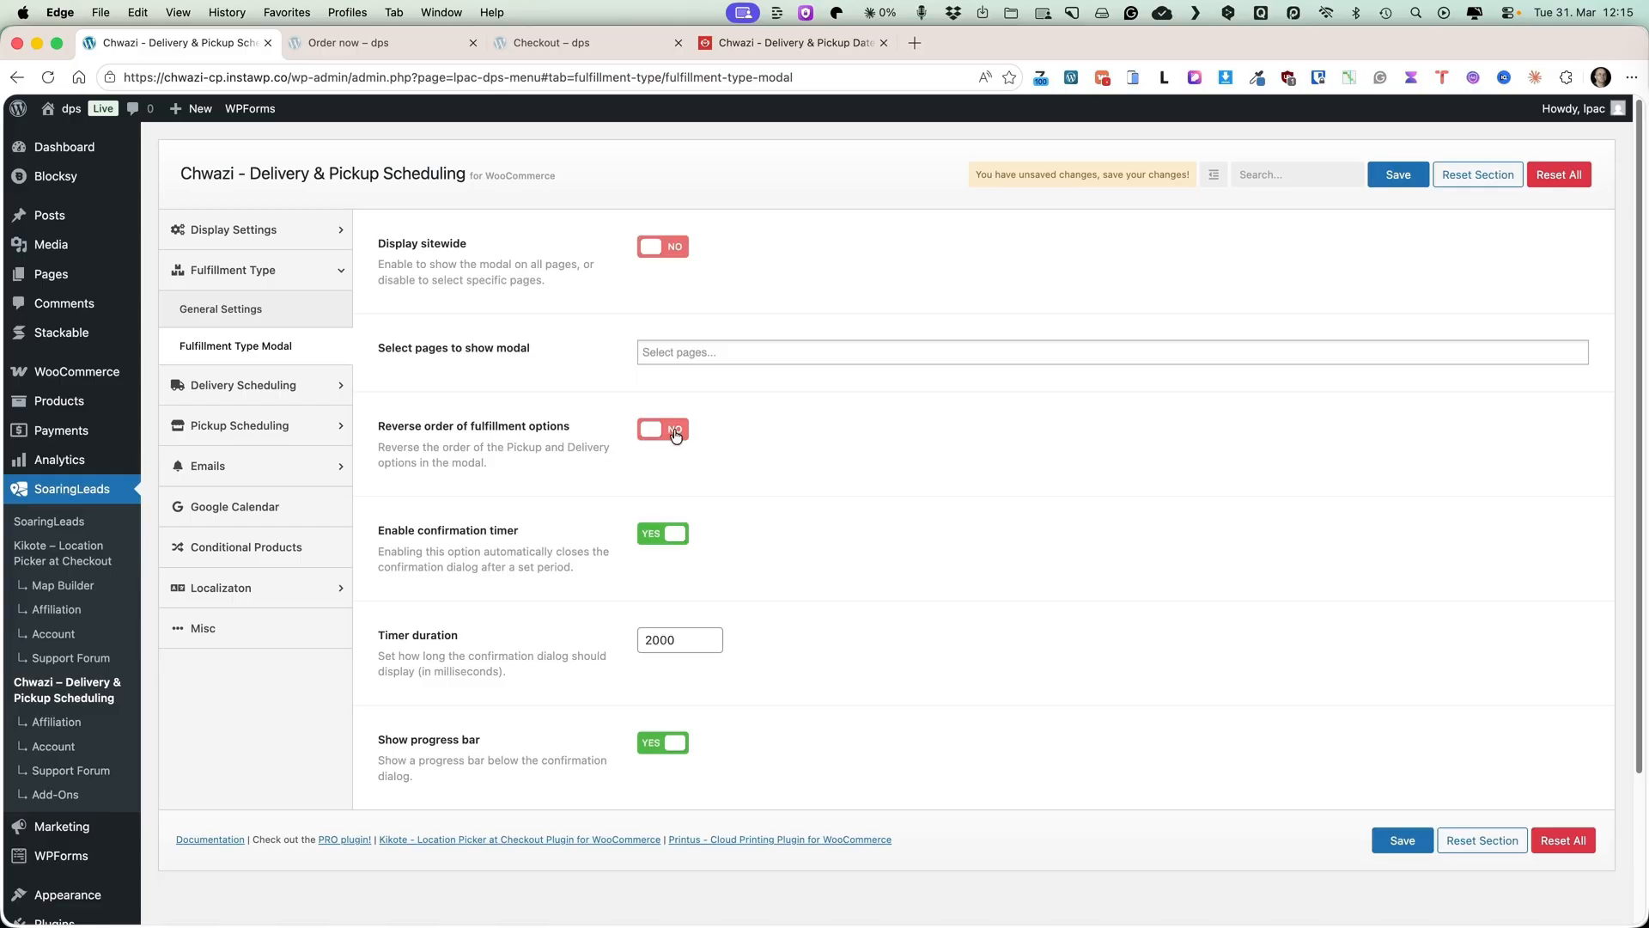
pyautogui.scroll(-1, 934, 509)
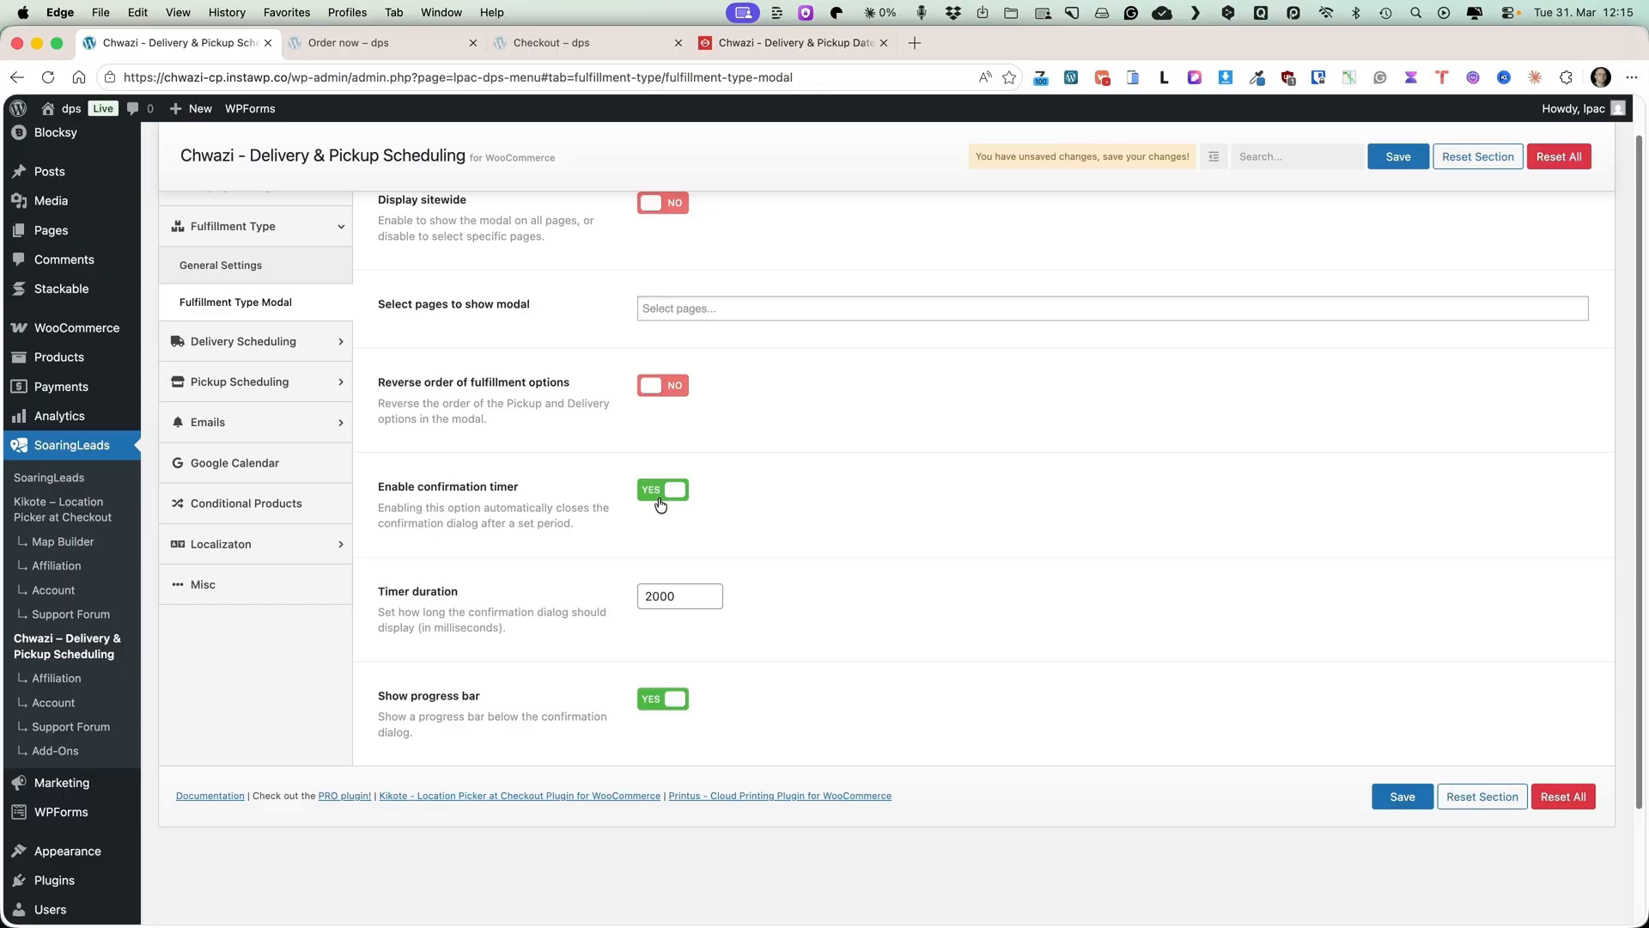
pyautogui.doubleClick(679, 597)
pyautogui.click(958, 621)
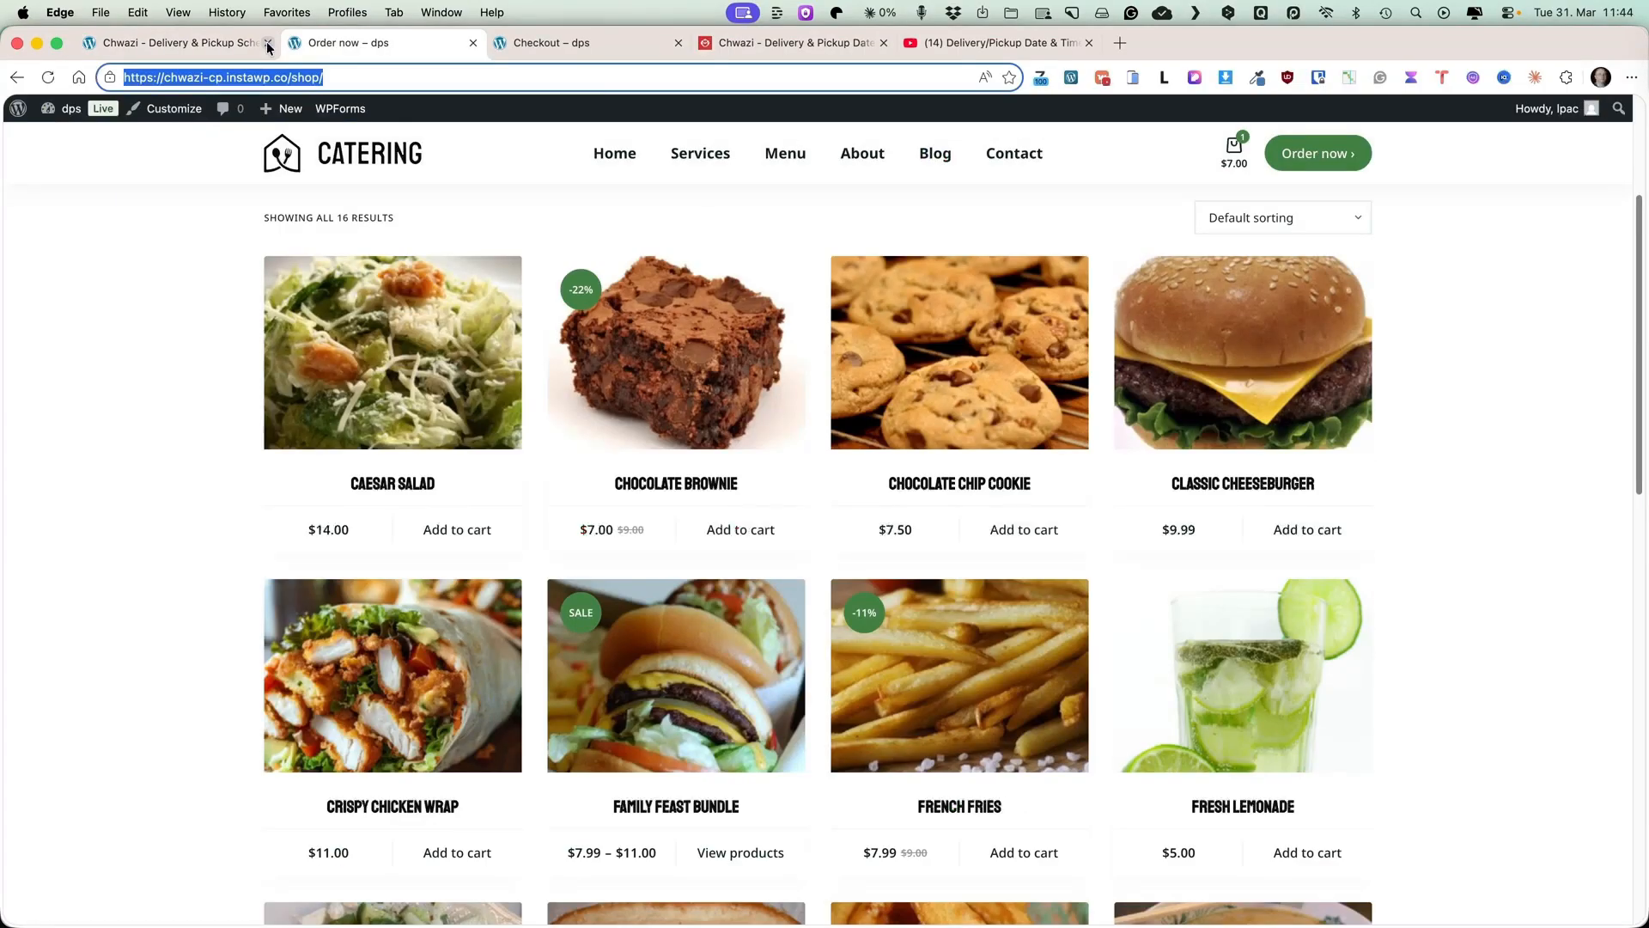
# Review the fulfillment type general settings in the plugin tab and open the Delivery Scheduling date settings.
pyautogui.click(248, 41)
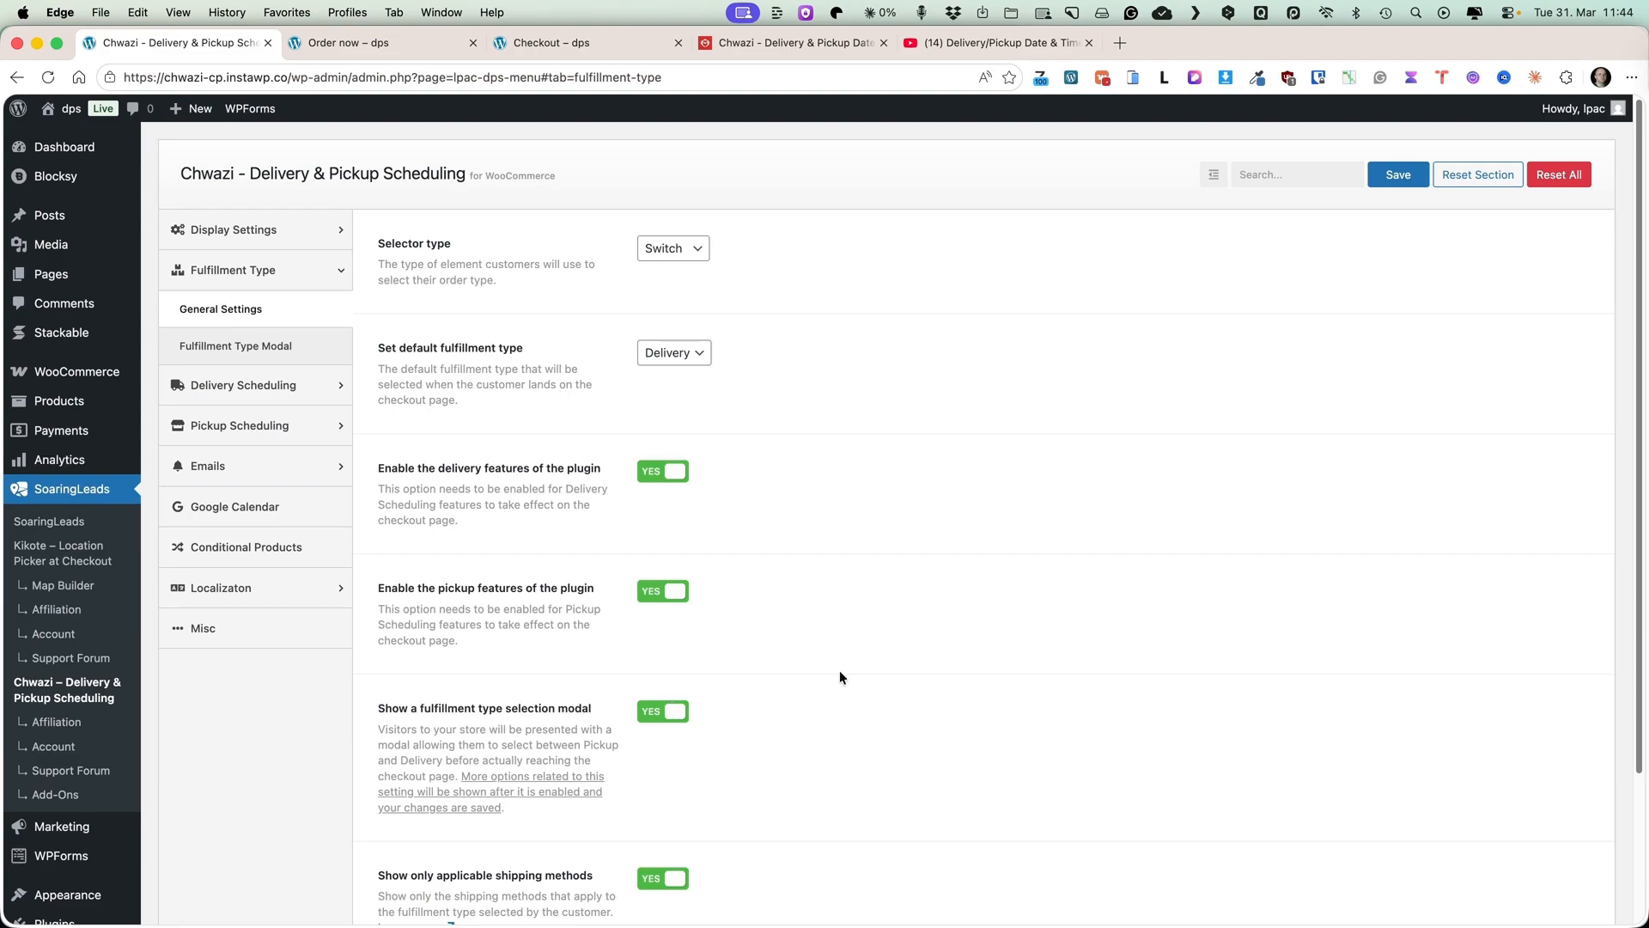
pyautogui.scroll(-3, 842, 678)
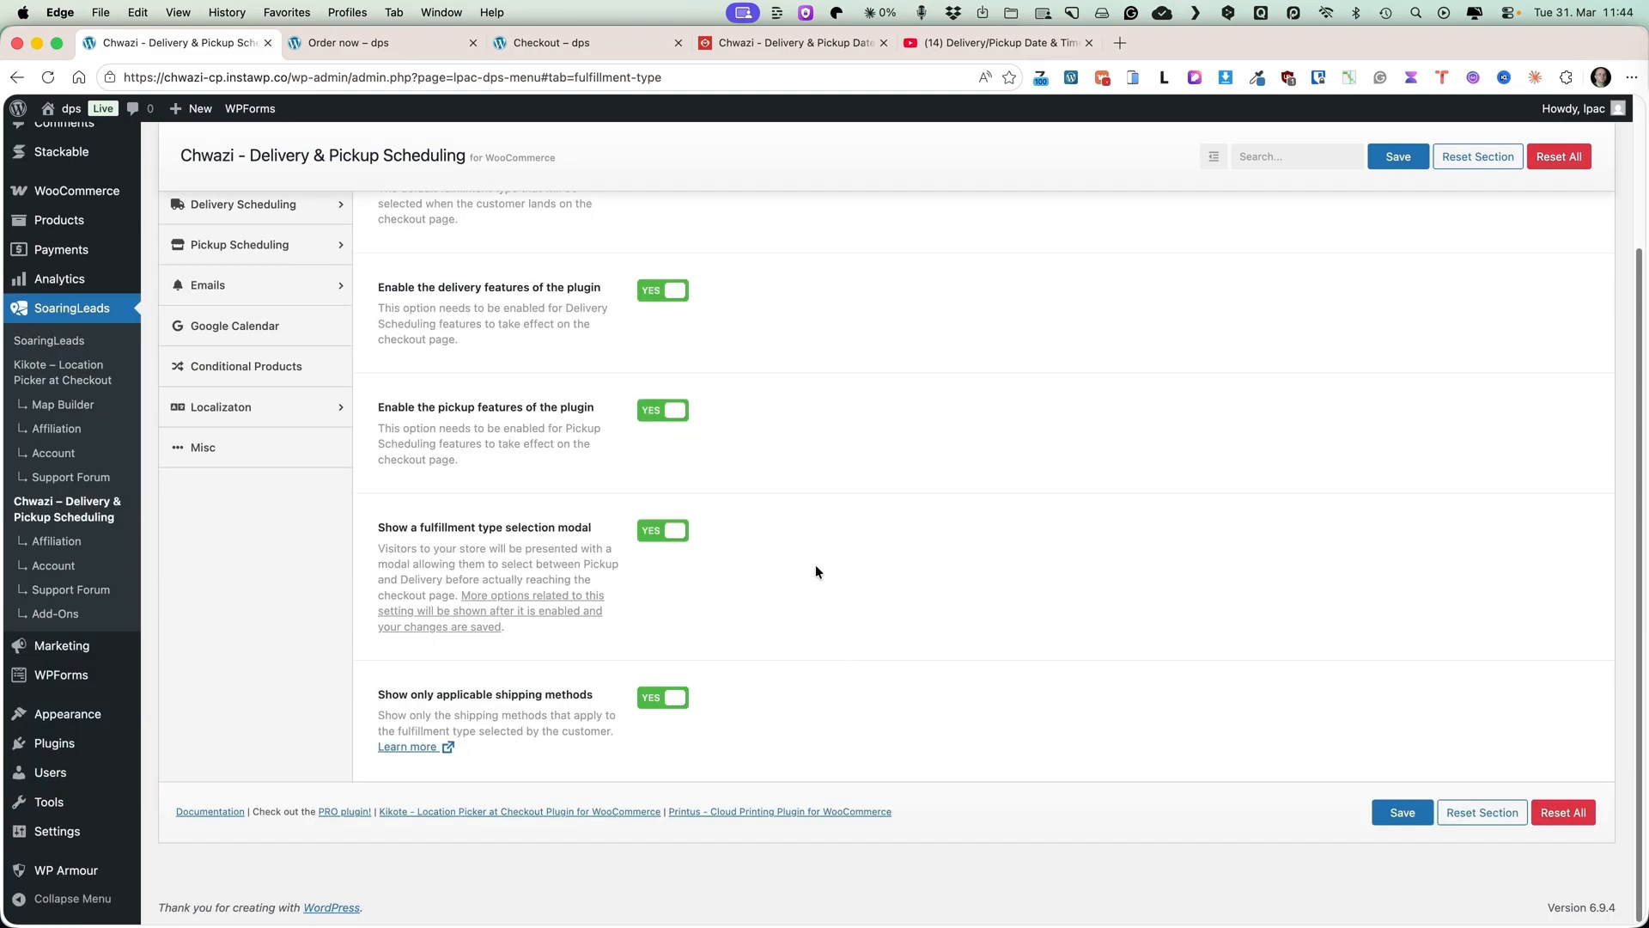
pyautogui.scroll(2, 816, 564)
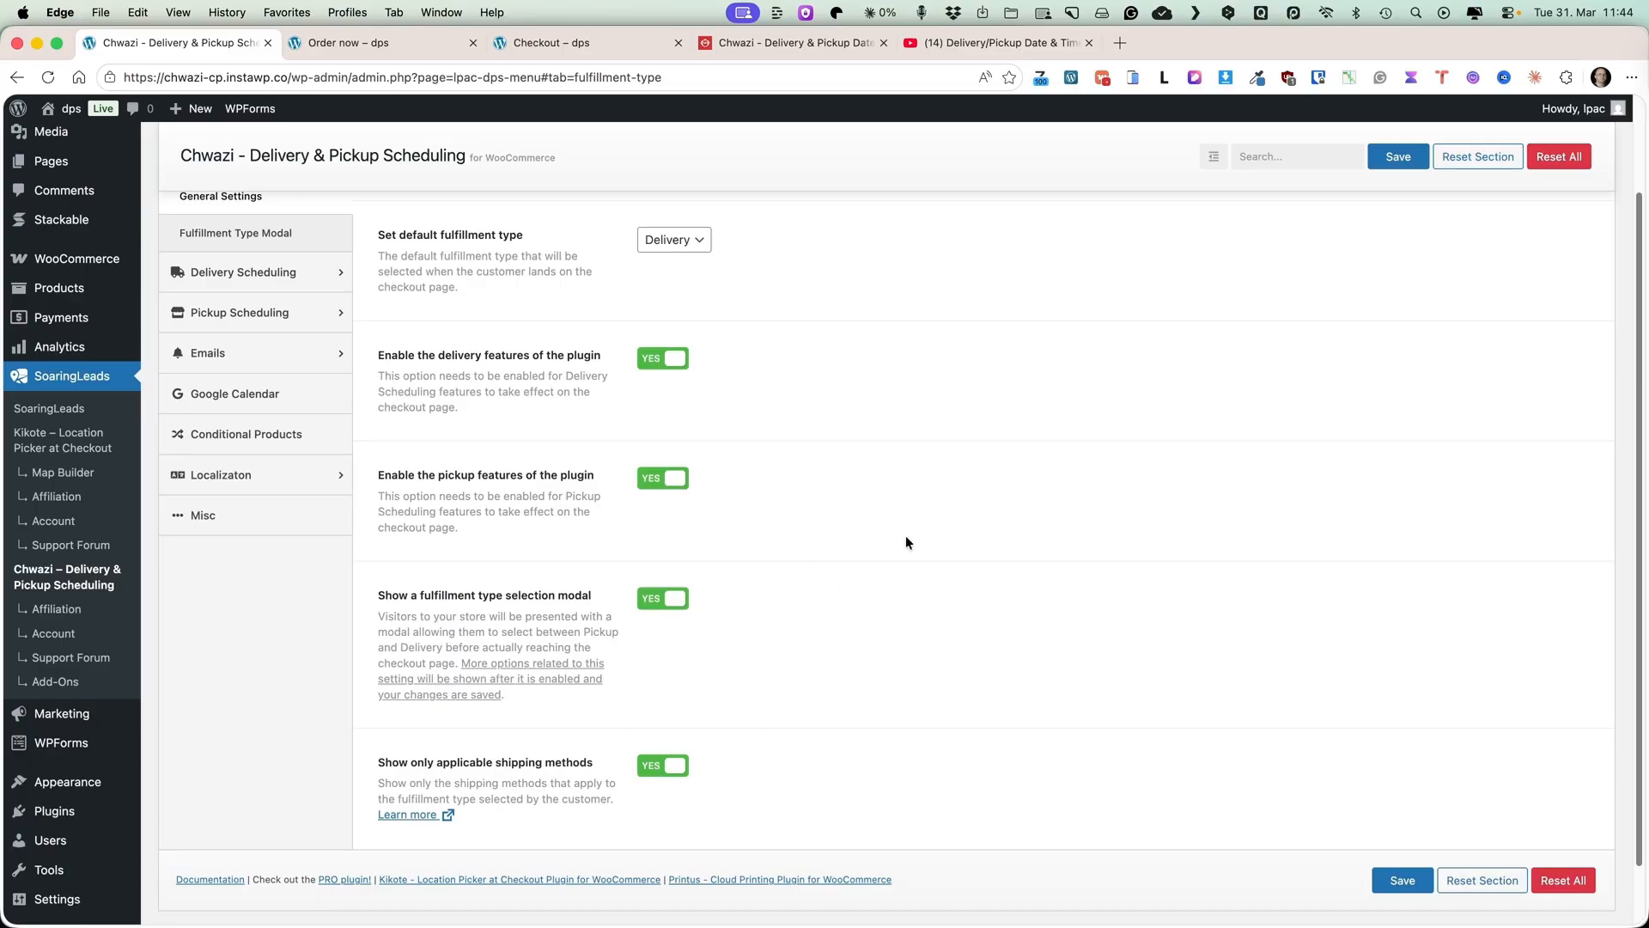
pyautogui.scroll(3, 906, 542)
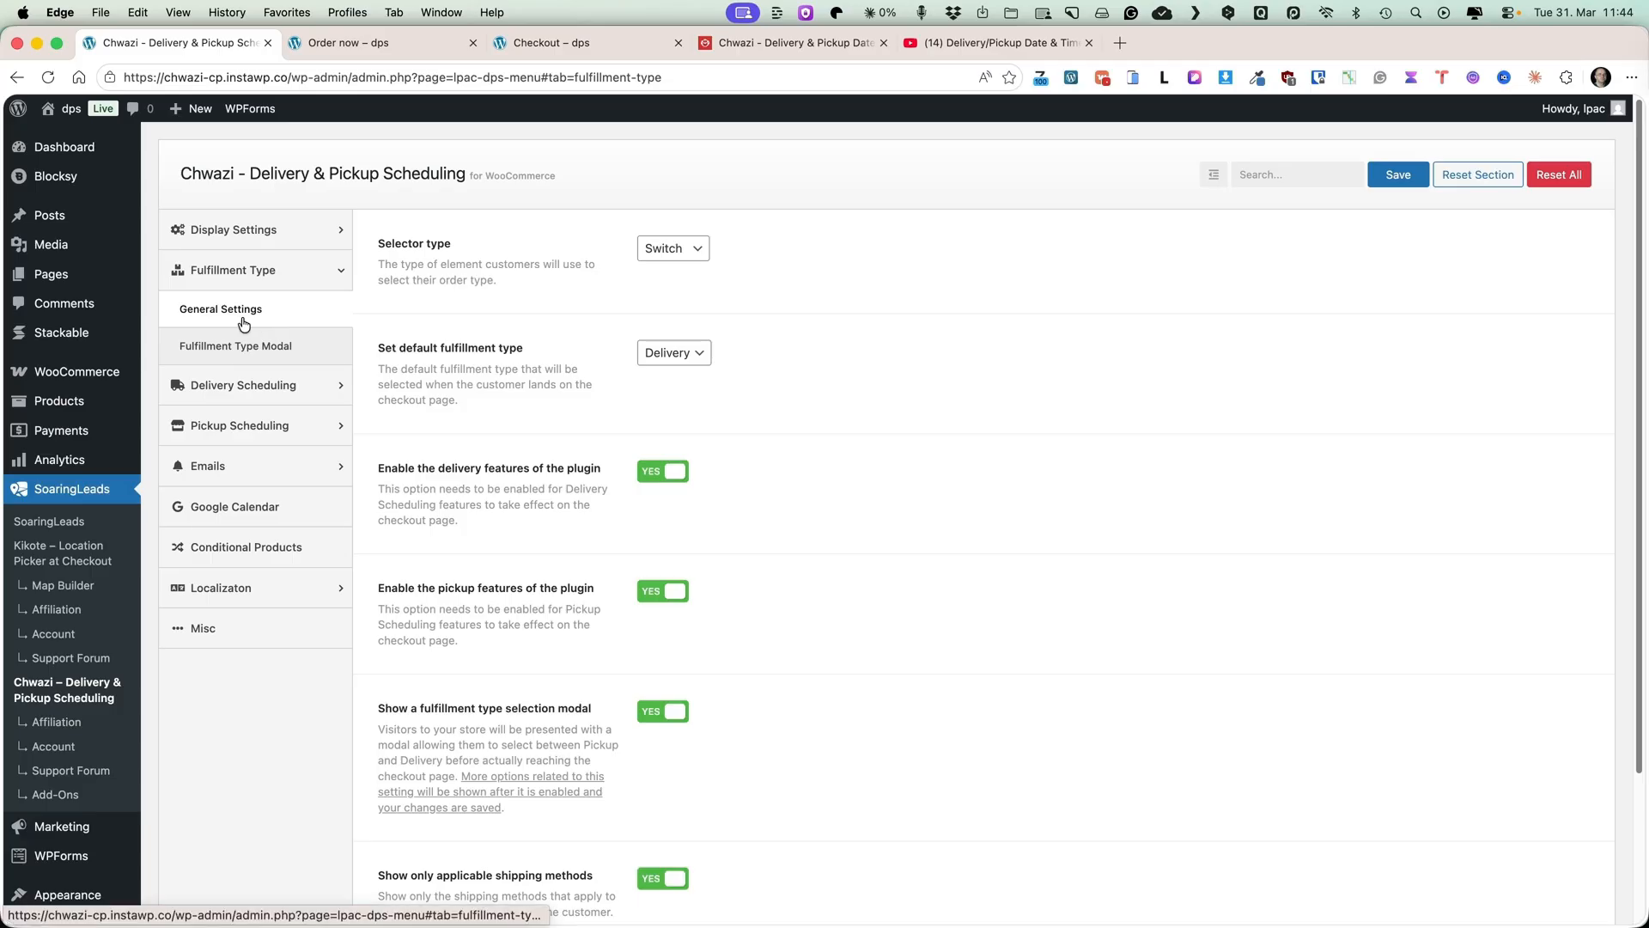
pyautogui.click(229, 385)
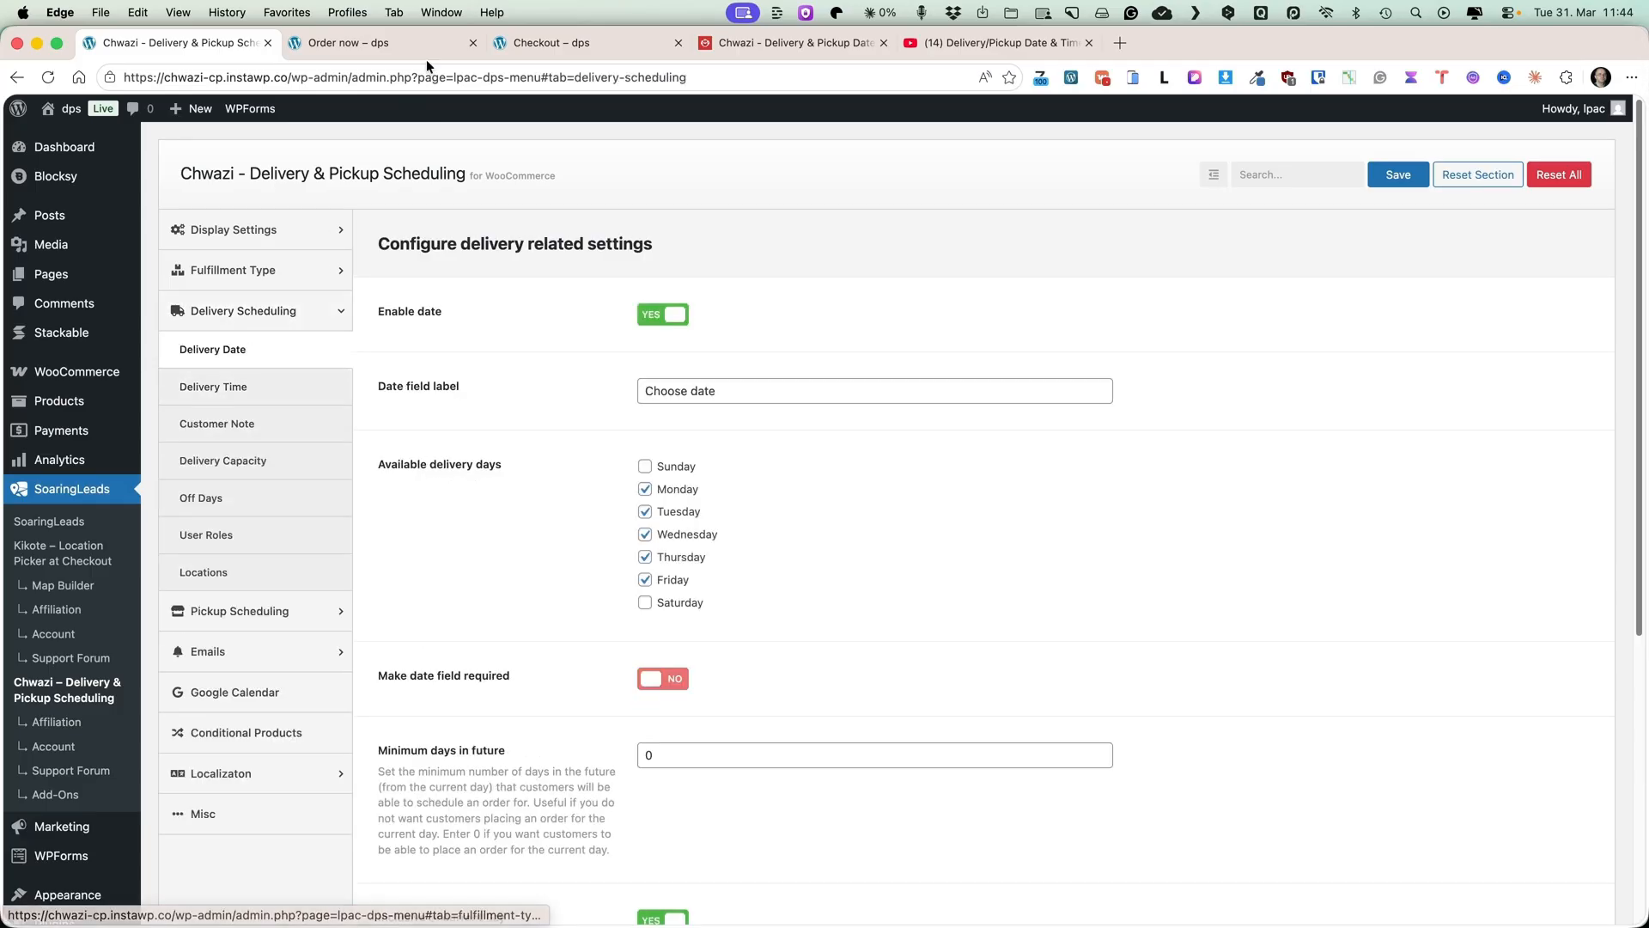
# On the checkout page, choose April 1, 2026 as the delivery date and 13:00 - 14:00 as the time.
pyautogui.click(622, 38)
pyautogui.click(514, 505)
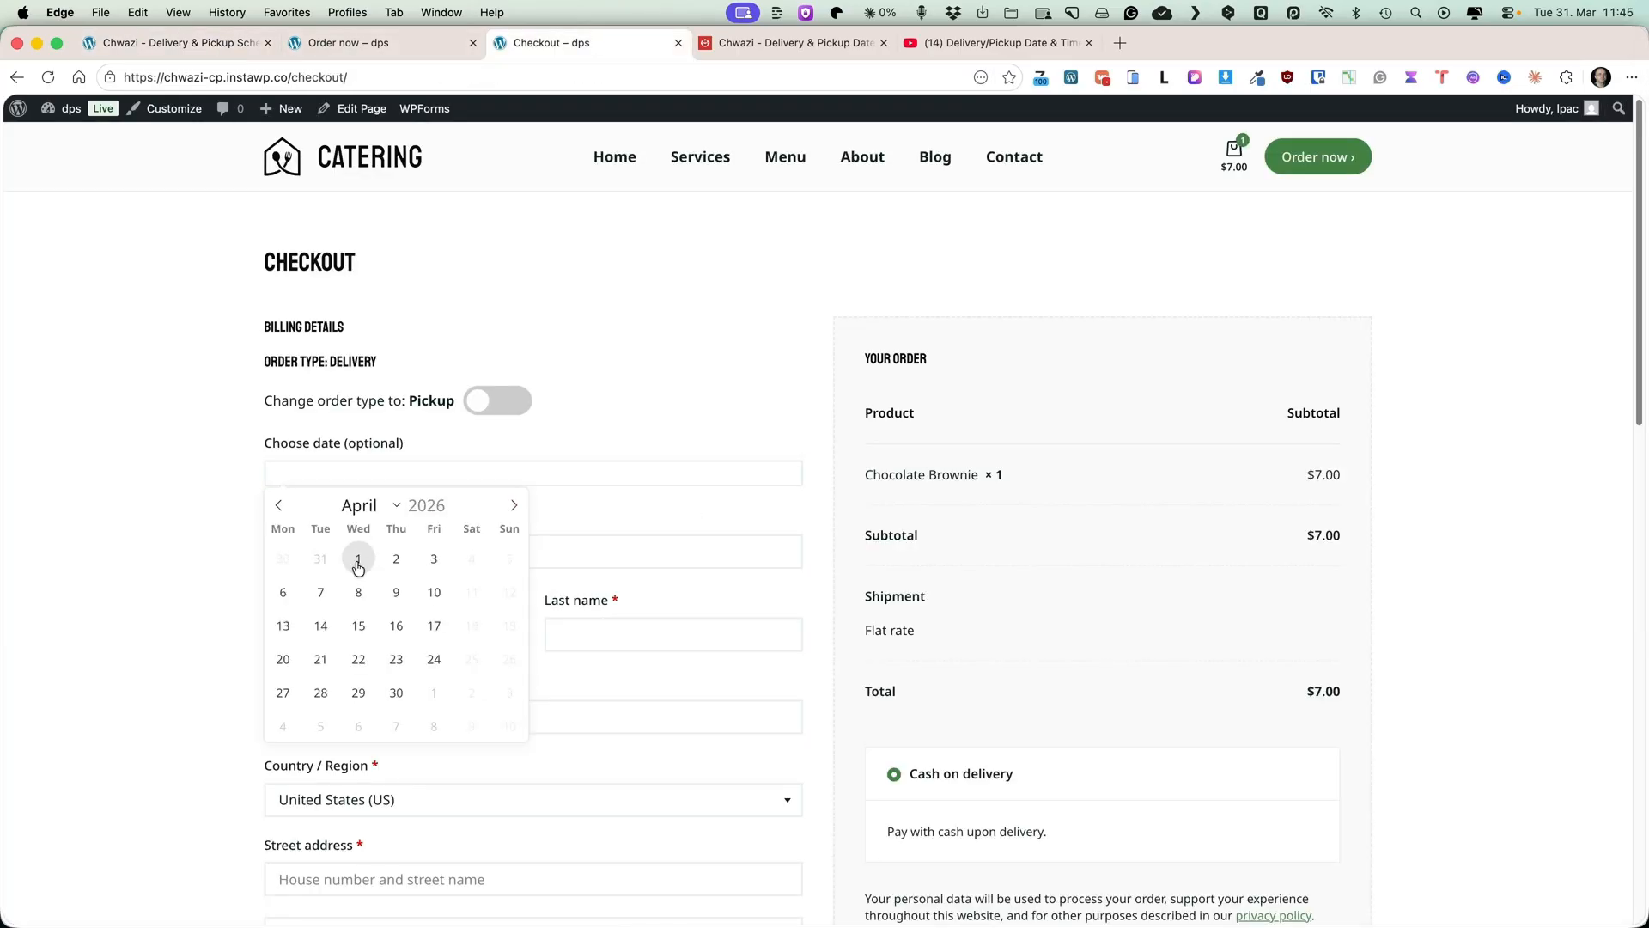
pyautogui.click(358, 558)
pyautogui.click(342, 547)
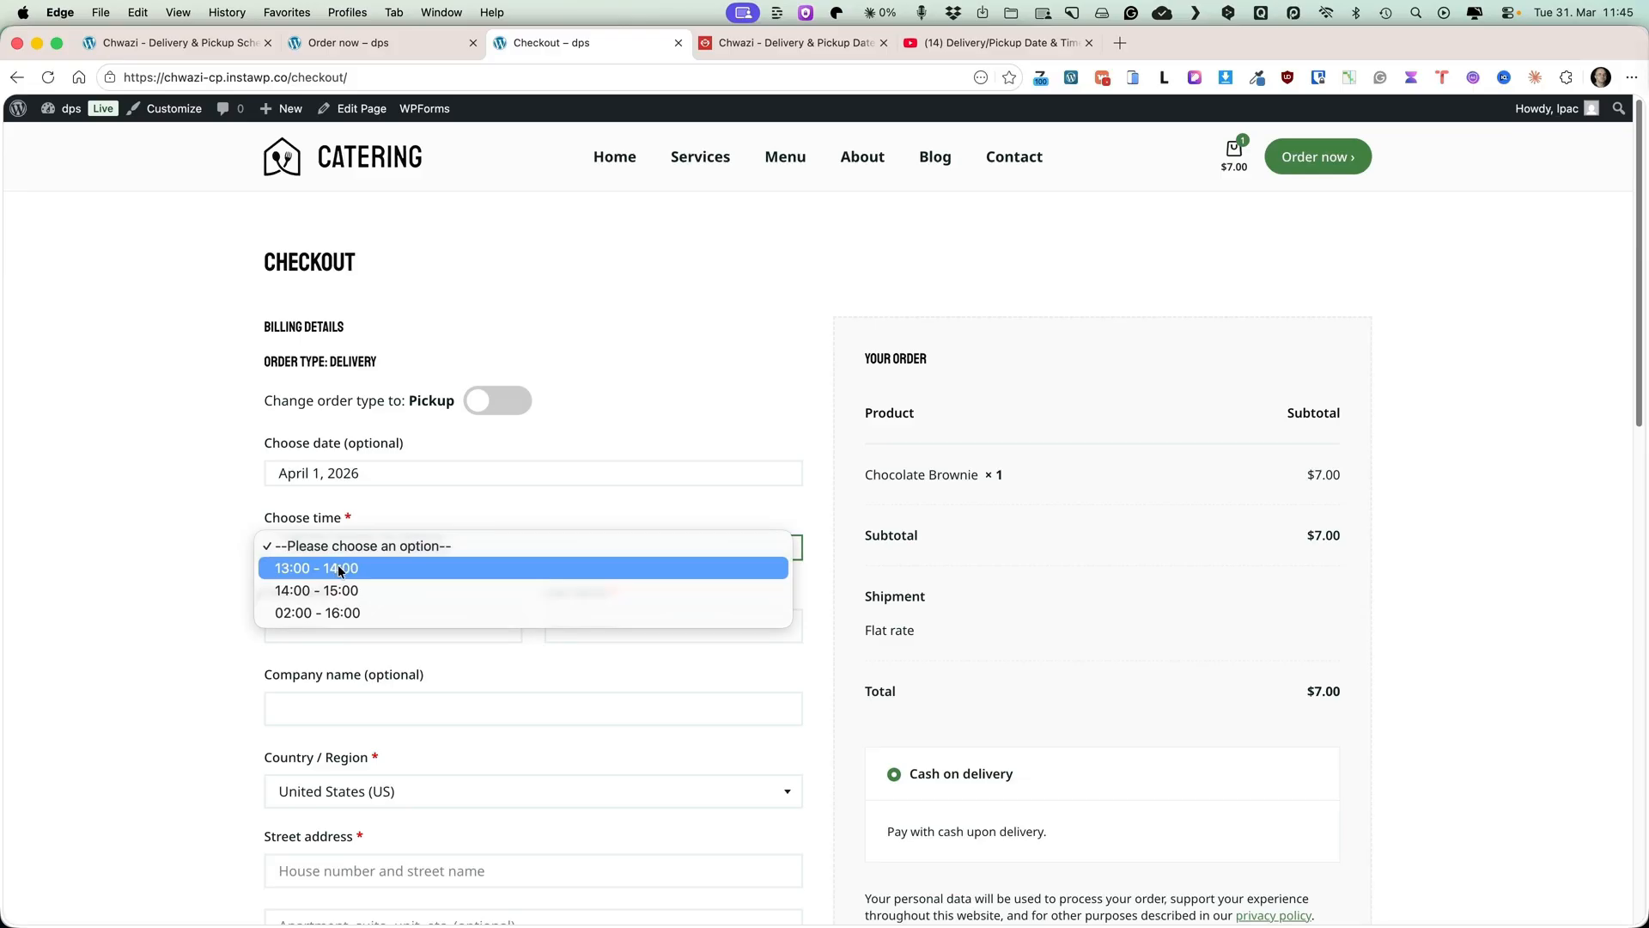
pyautogui.click(341, 569)
# Review the delivery date settings in the plugin tab and open the Delivery Time settings.
pyautogui.click(170, 43)
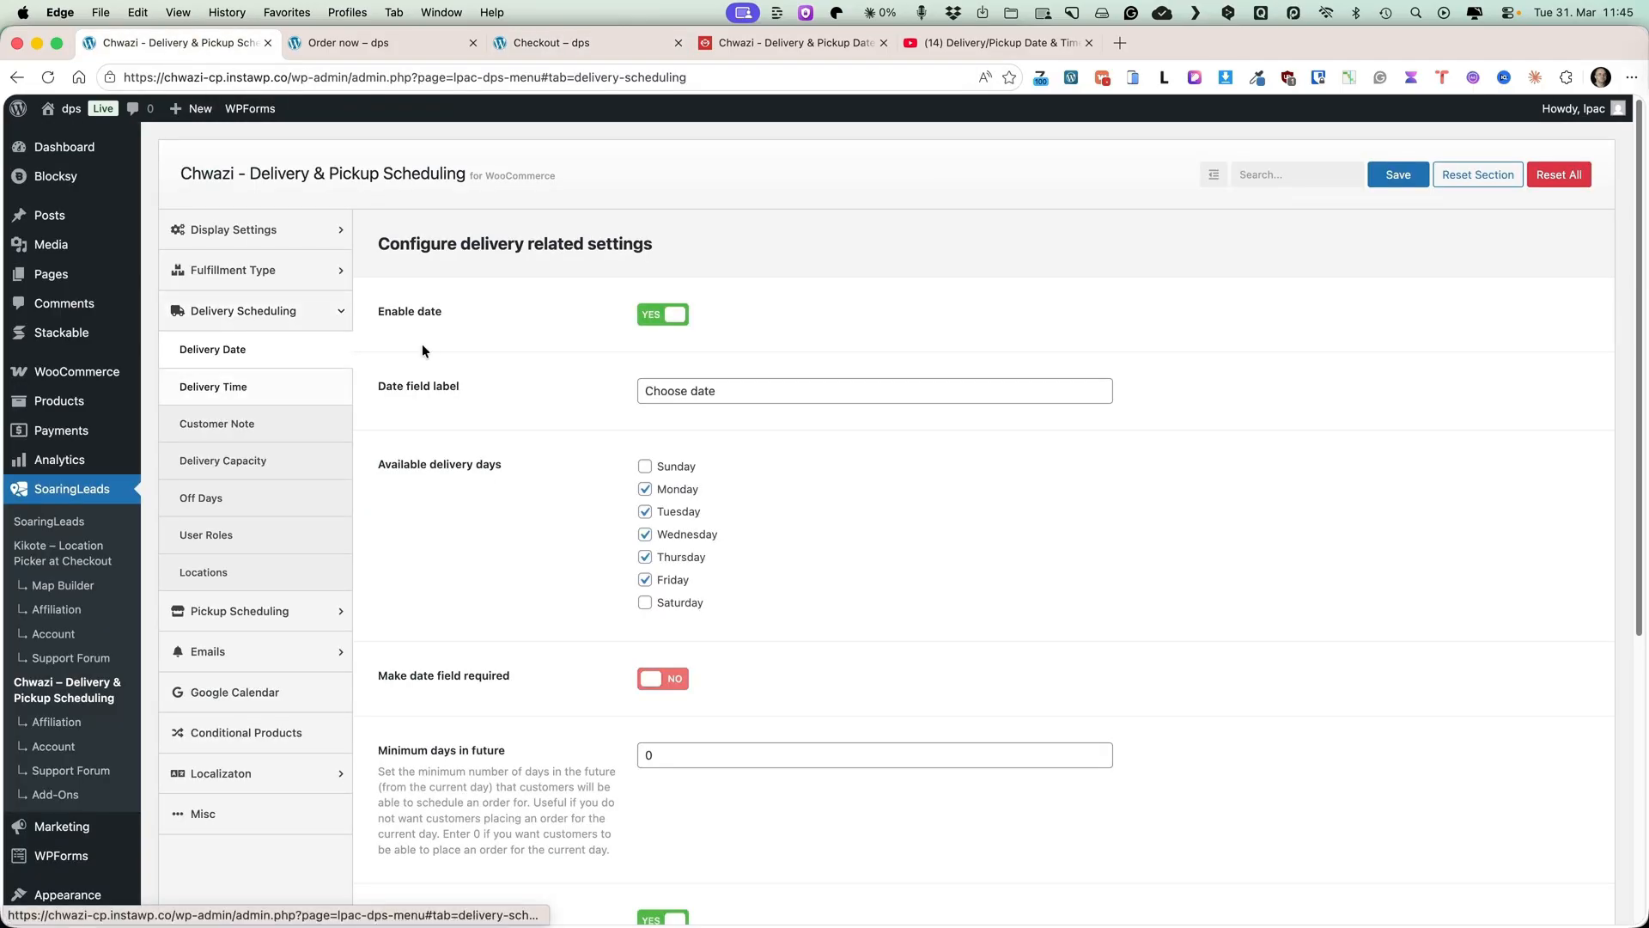
pyautogui.scroll(-1, 698, 512)
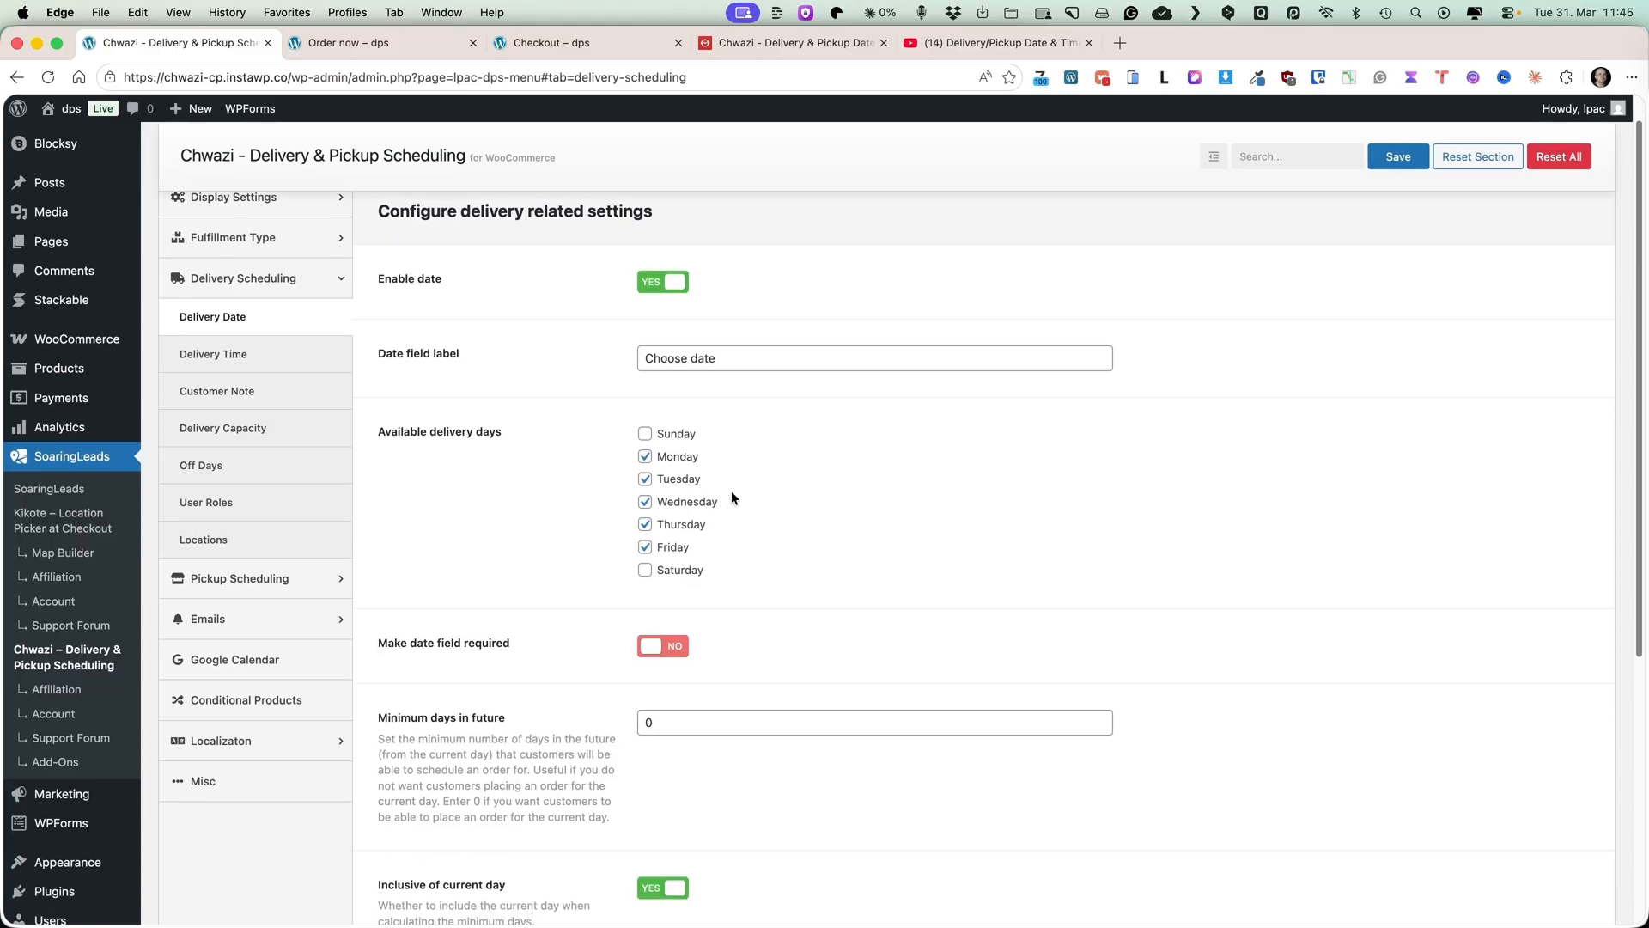
pyautogui.scroll(-5, 1033, 504)
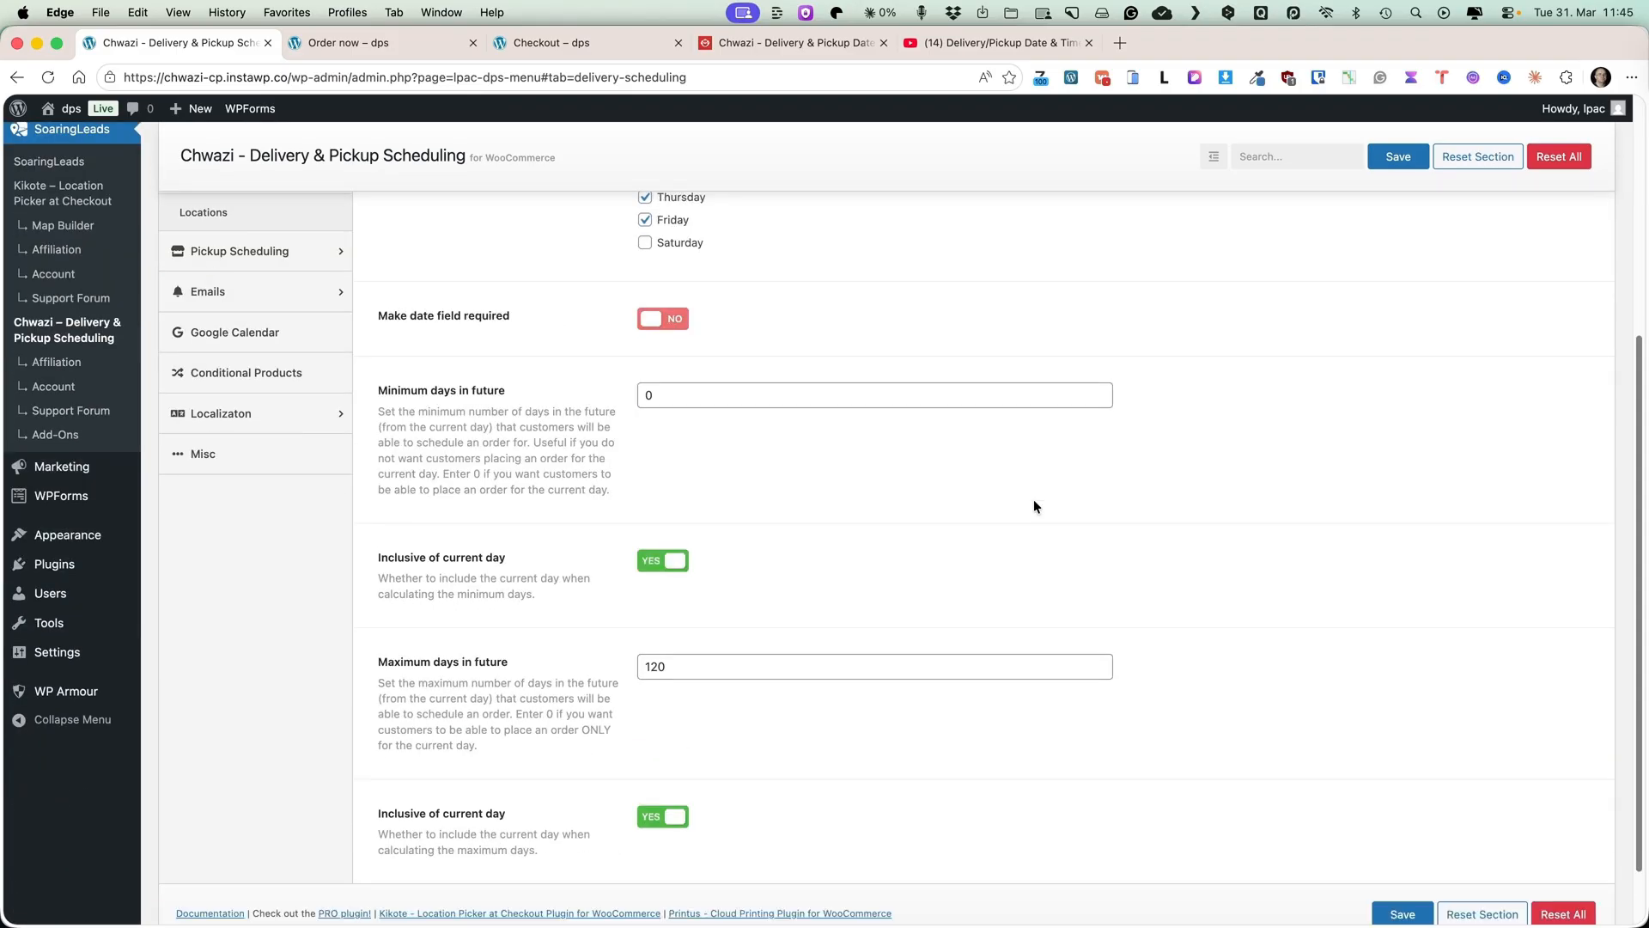
pyautogui.scroll(6, 1033, 504)
pyautogui.click(222, 366)
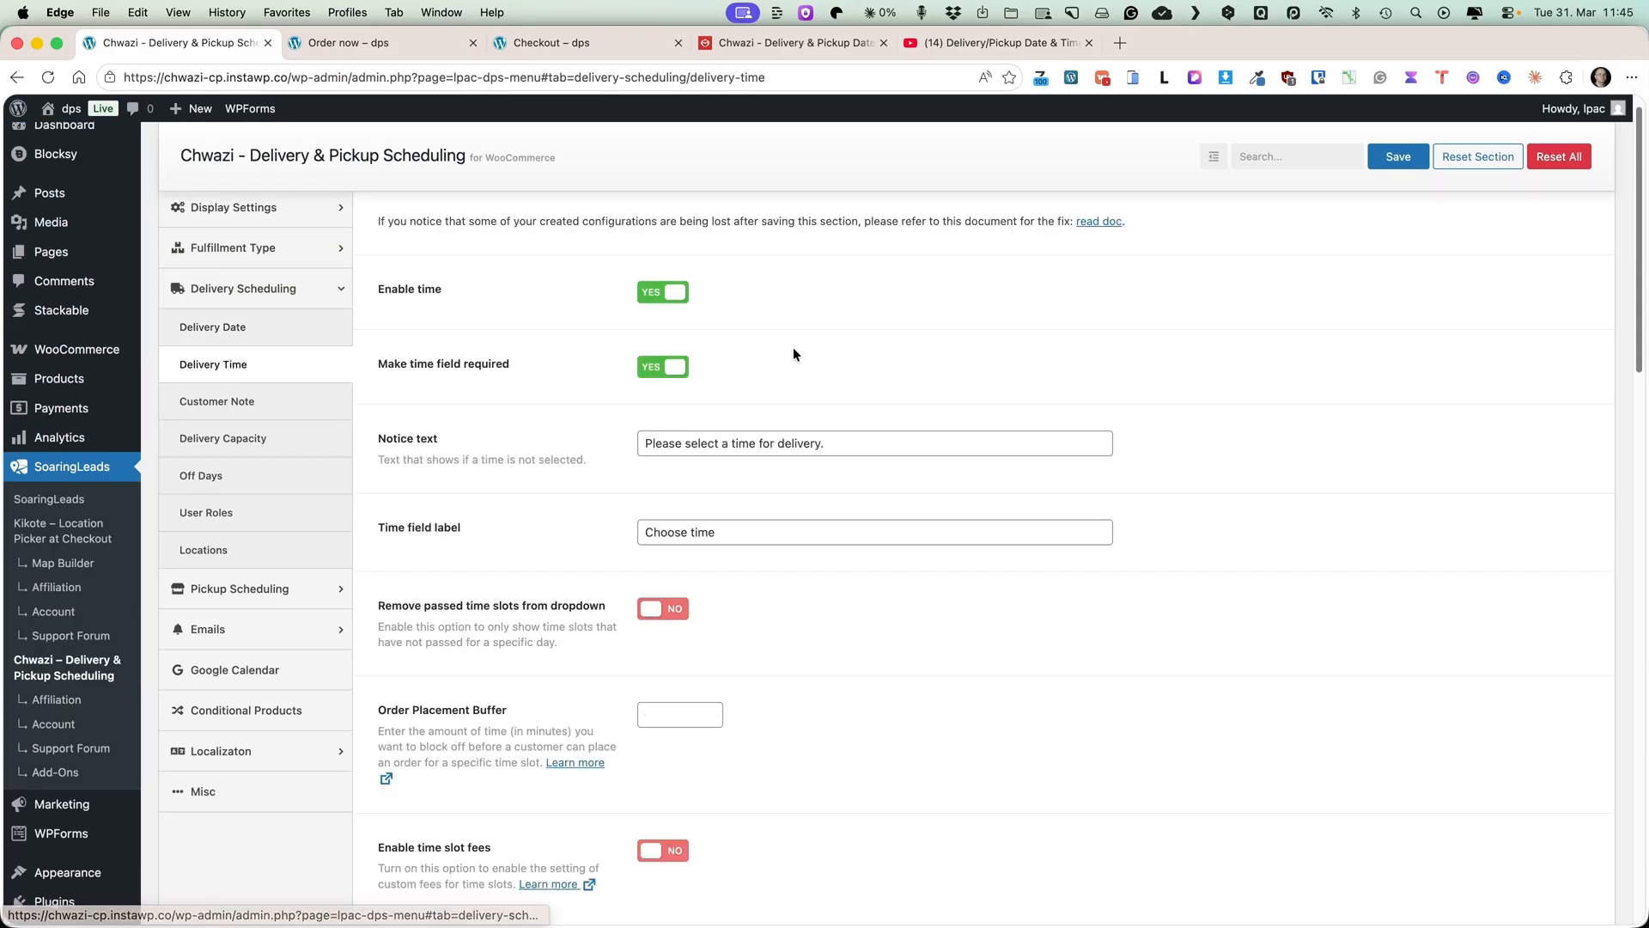
pyautogui.scroll(-15, 979, 495)
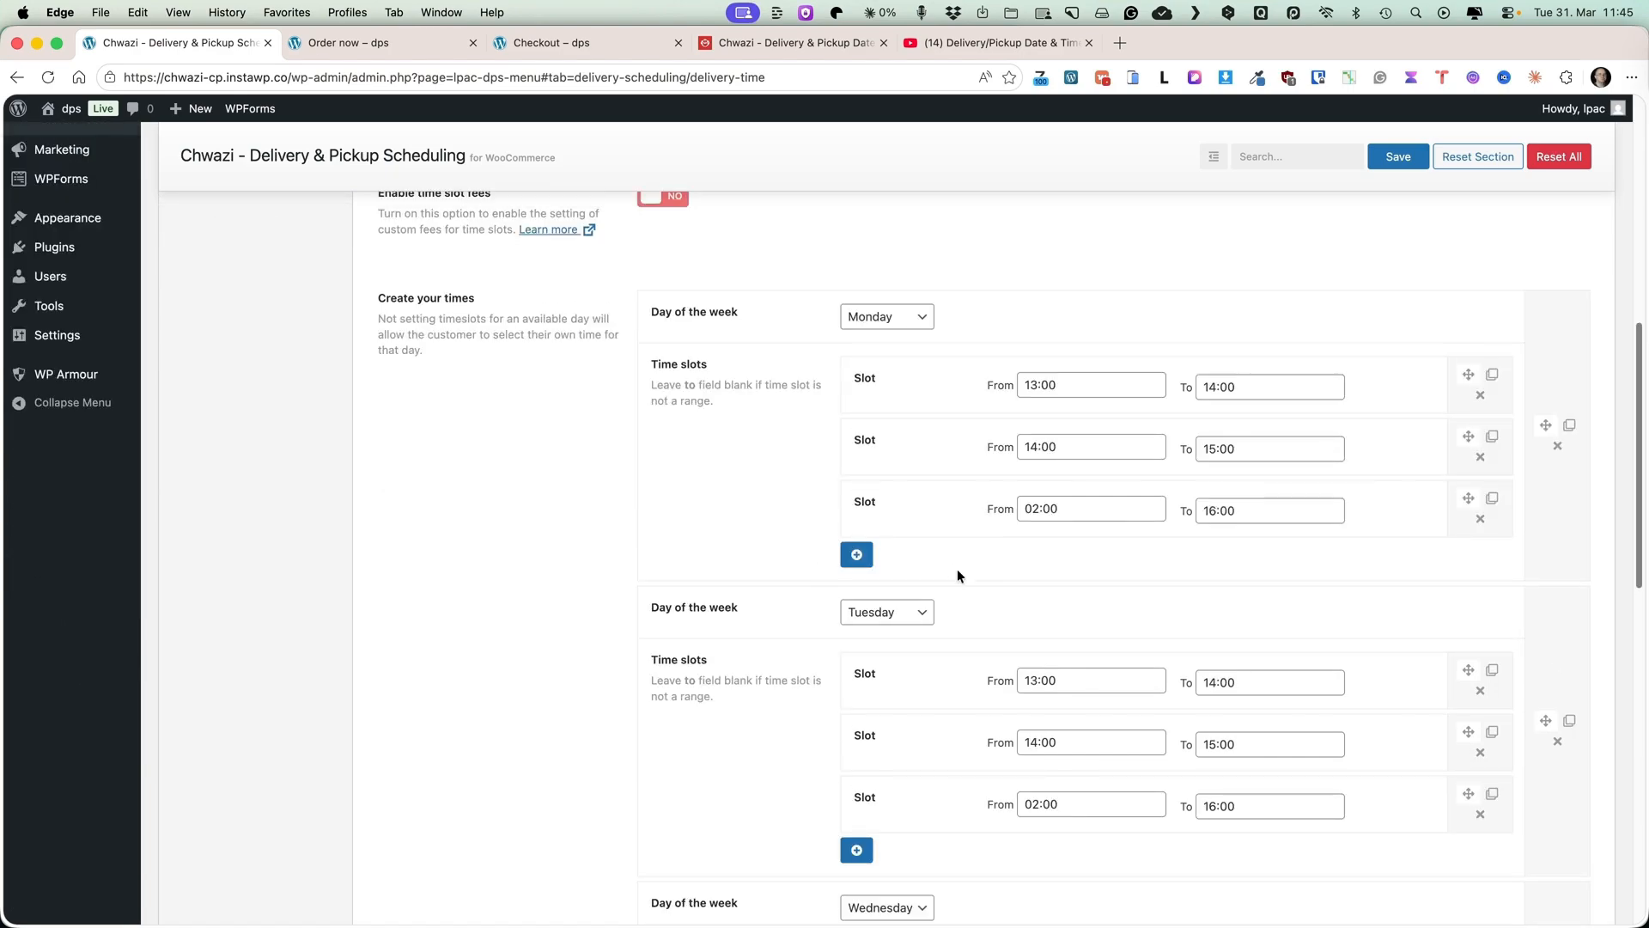
# Replace Monday's 02:00–16:00 time slot with a new slot from 15:00 to 16:00.
pyautogui.click(858, 556)
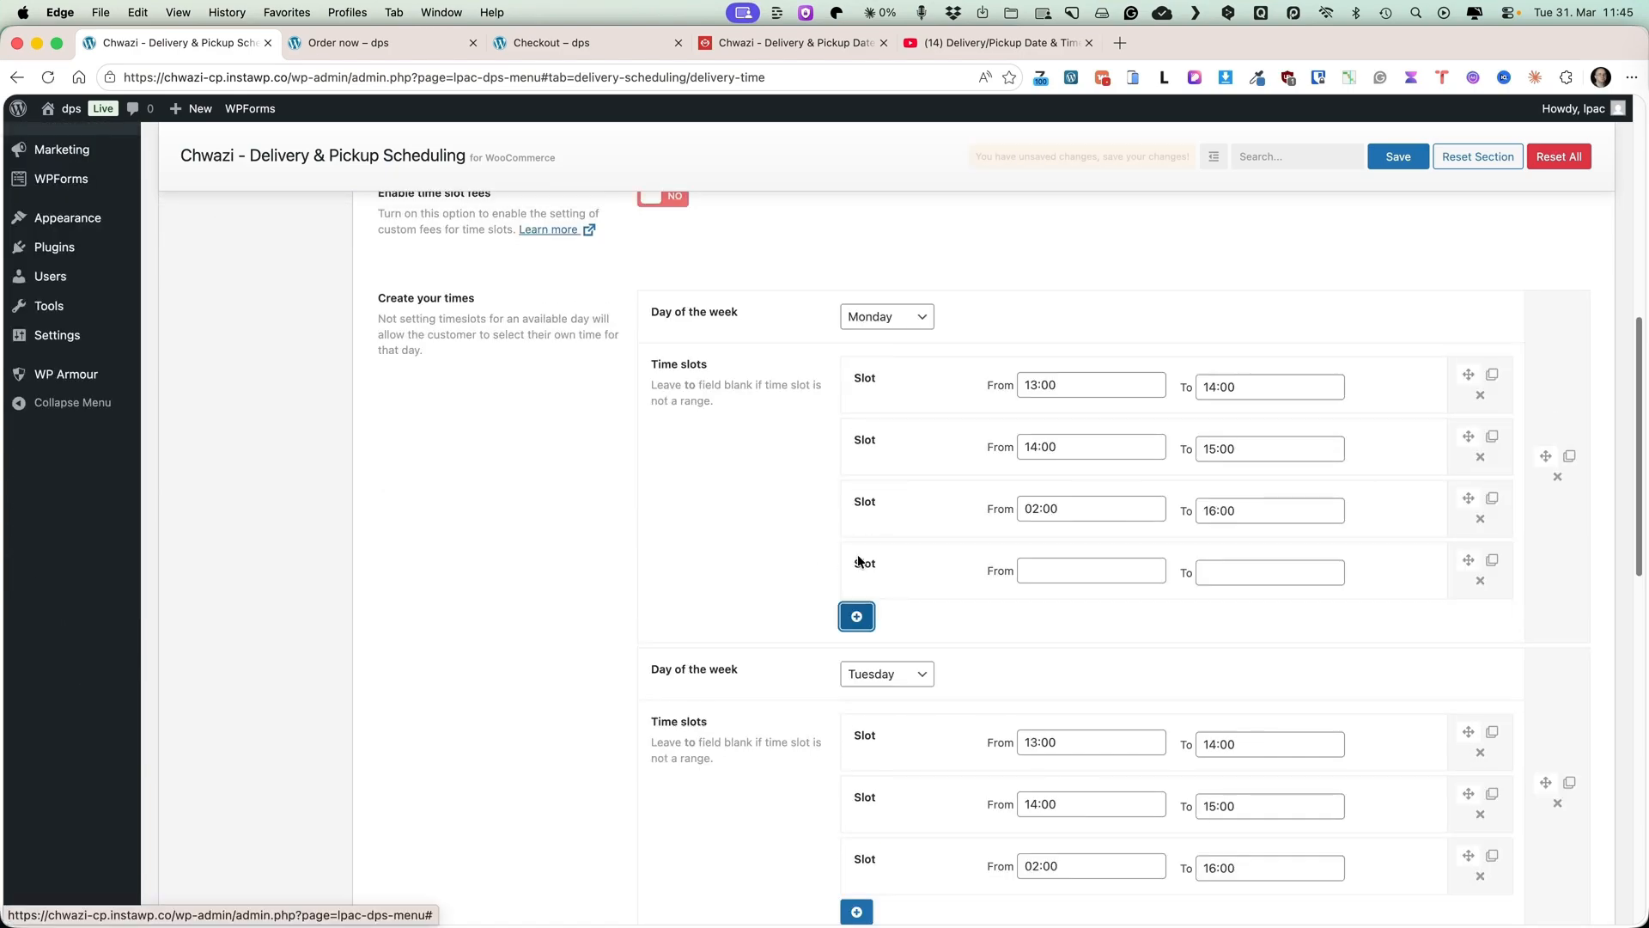
pyautogui.click(1075, 563)
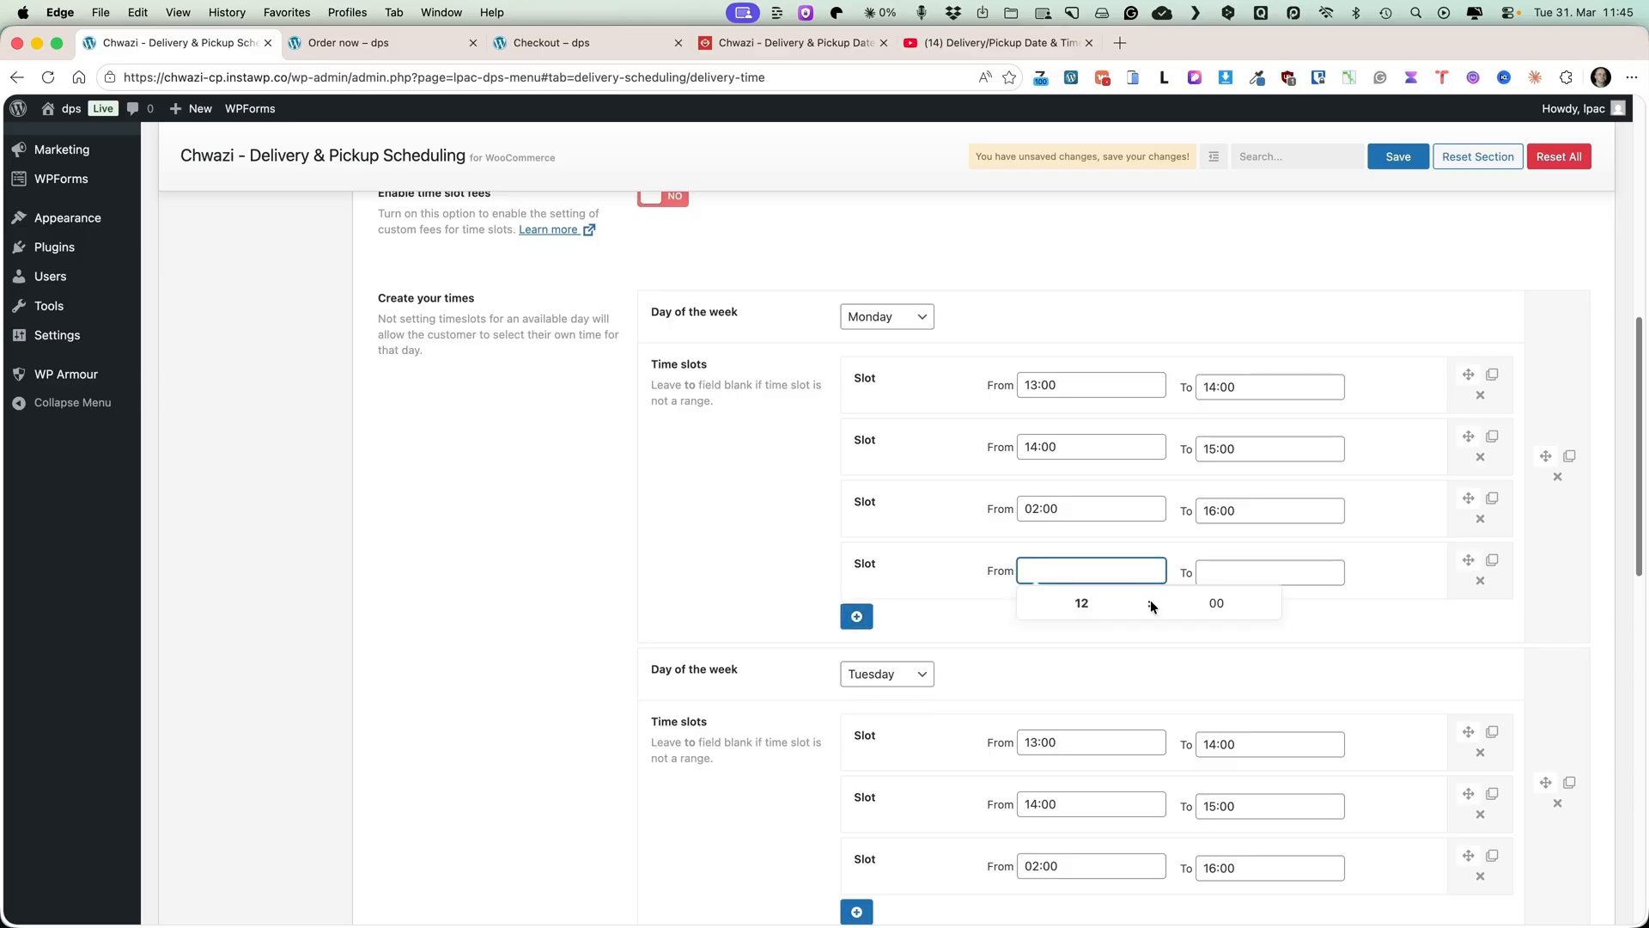
pyautogui.click(1136, 596)
pyautogui.click(1288, 562)
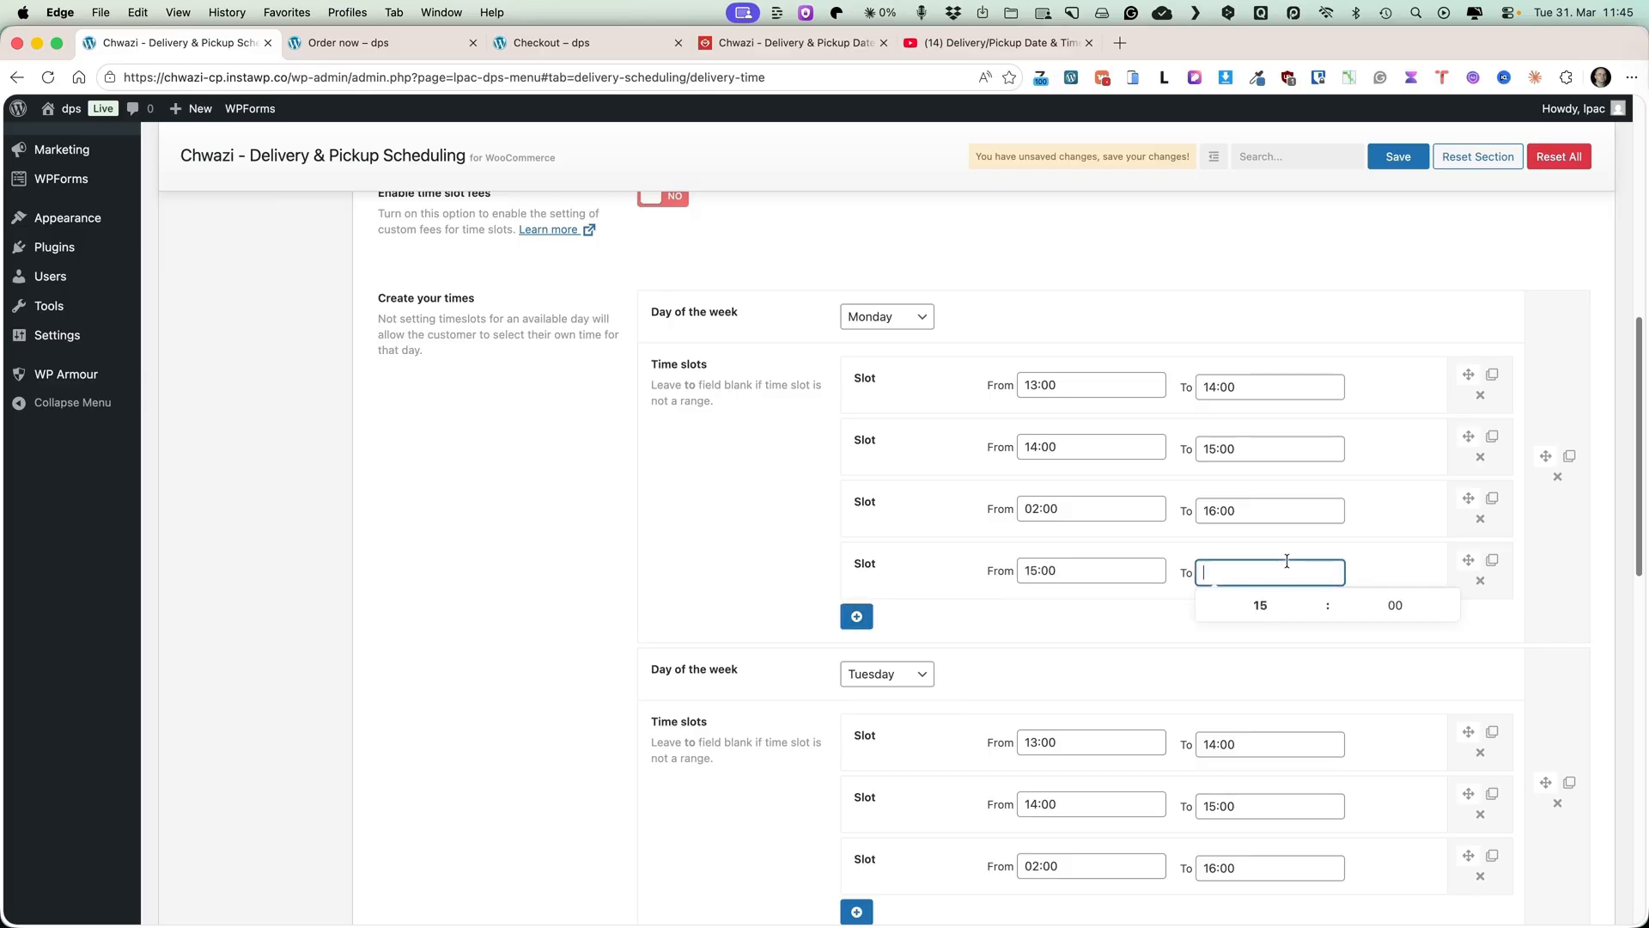
pyautogui.click(1319, 597)
pyautogui.click(1480, 518)
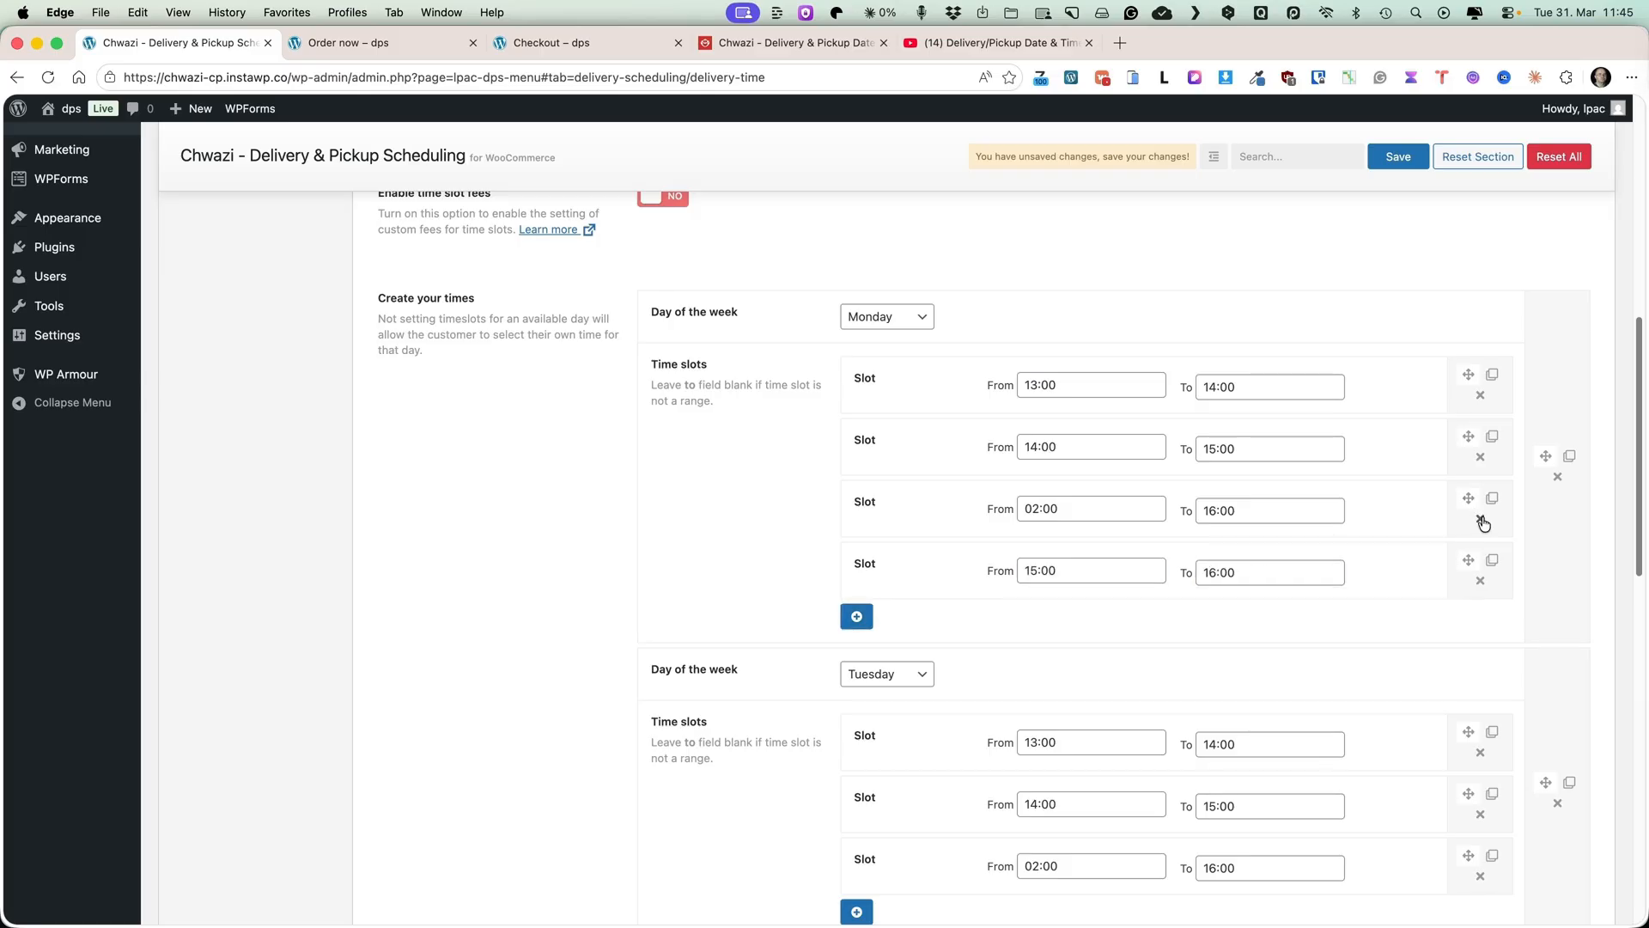
pyautogui.click(986, 193)
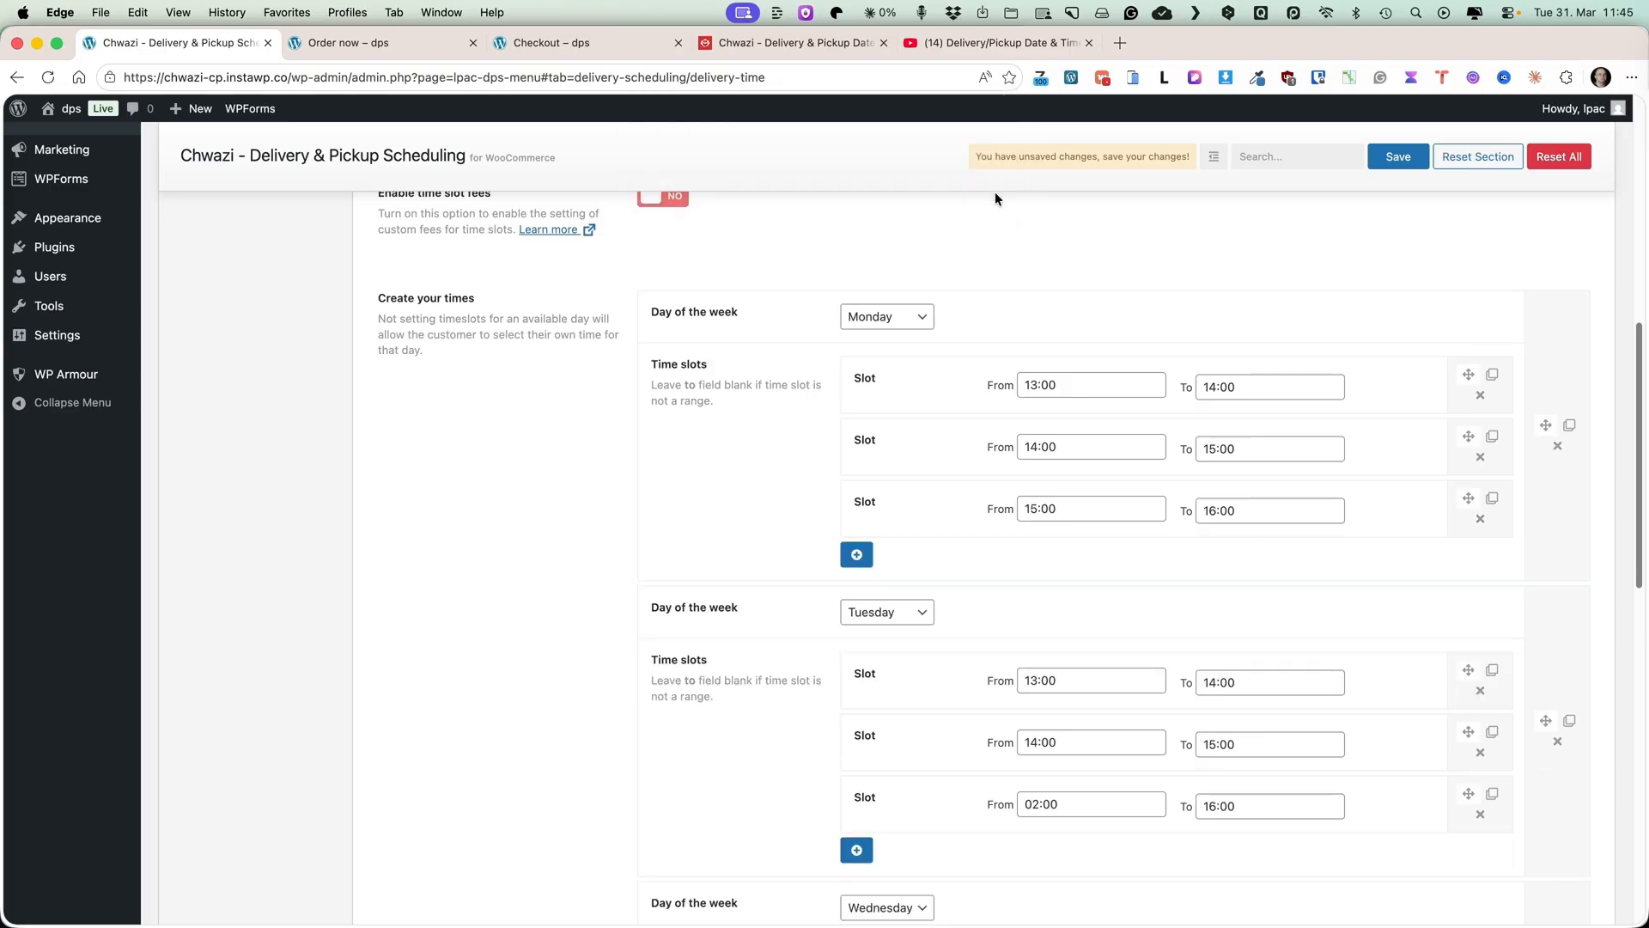
# Delete the time slot groups for every day except Monday, confirming each deletion.
pyautogui.scroll(-3, 1213, 647)
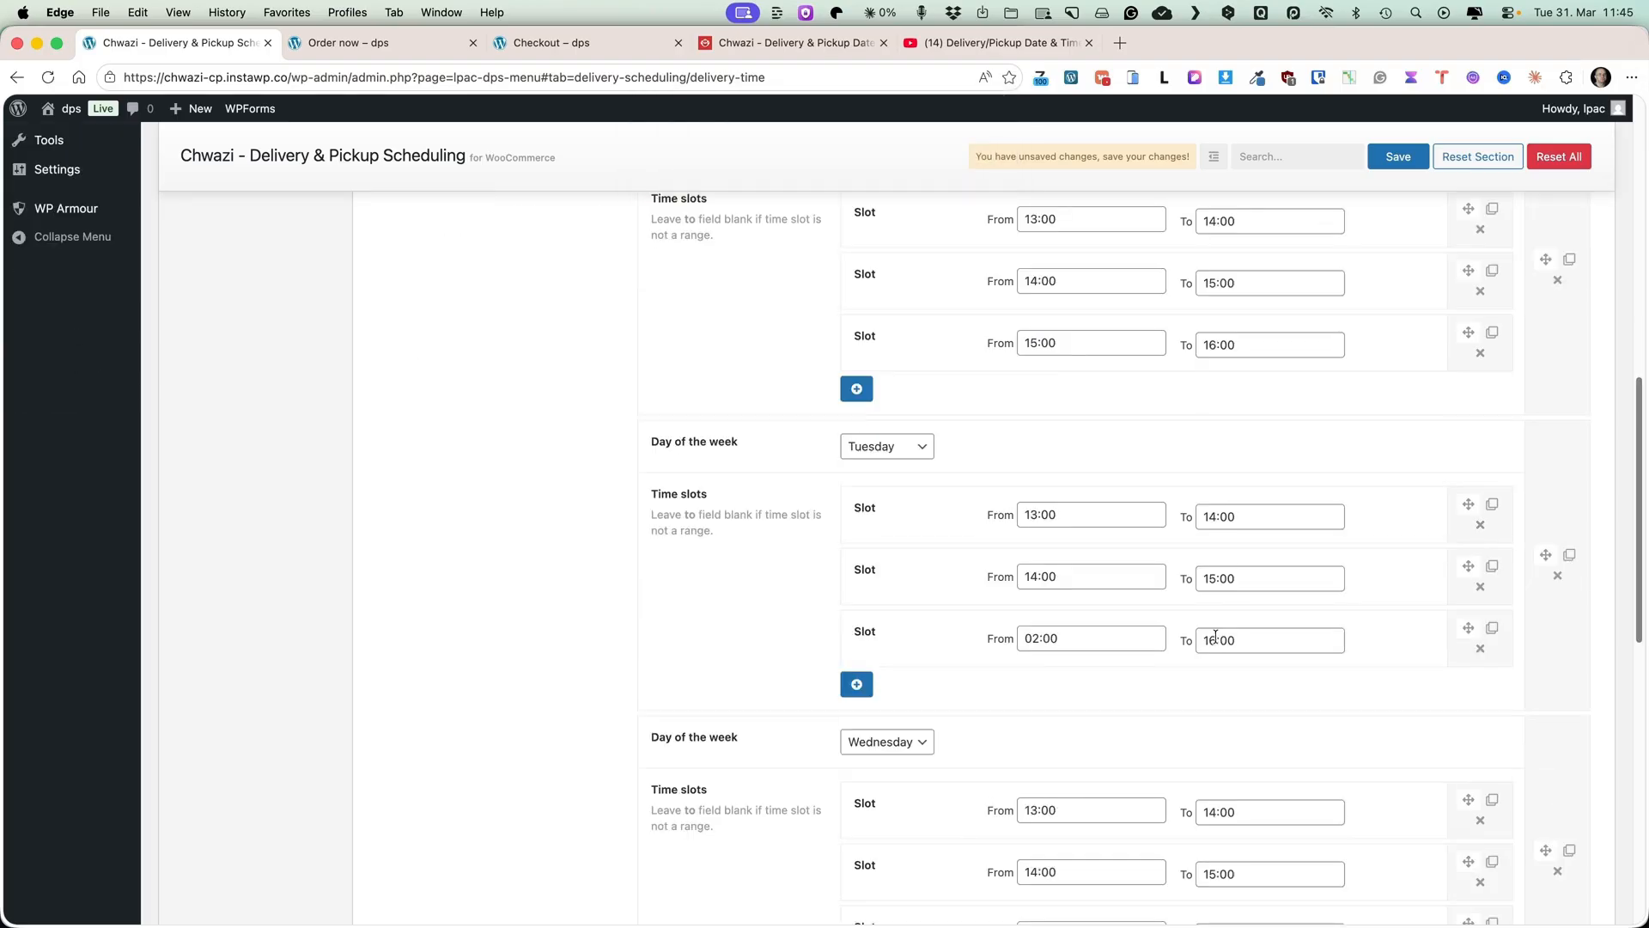
pyautogui.click(1555, 576)
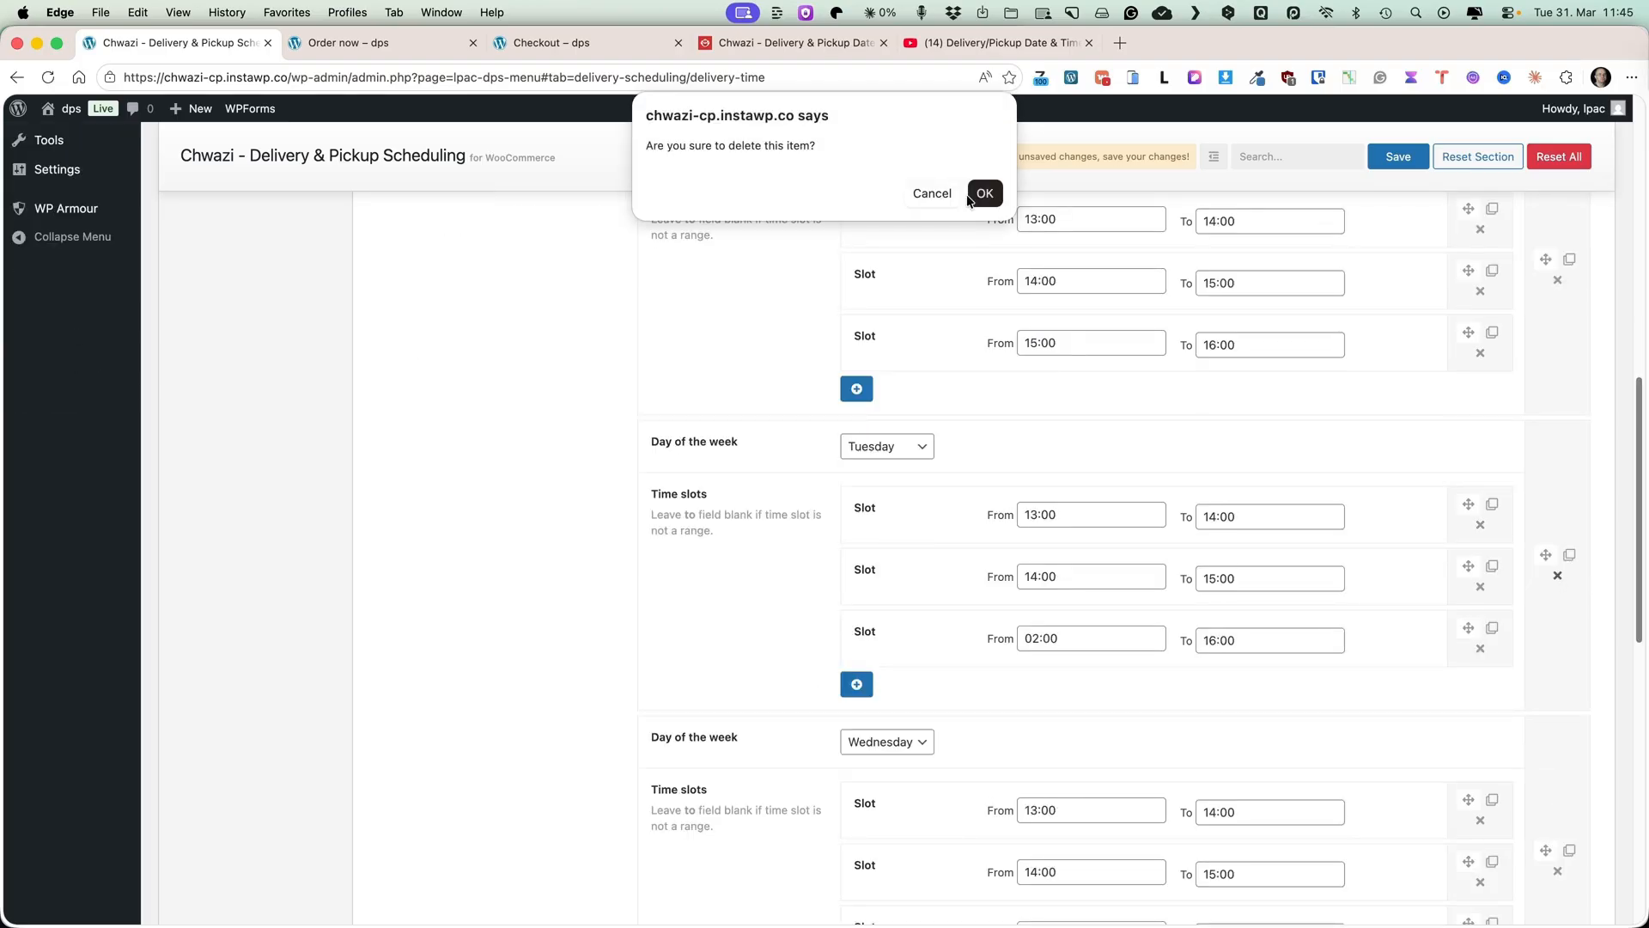
pyautogui.click(983, 193)
pyautogui.scroll(-4, 1512, 532)
pyautogui.click(1557, 345)
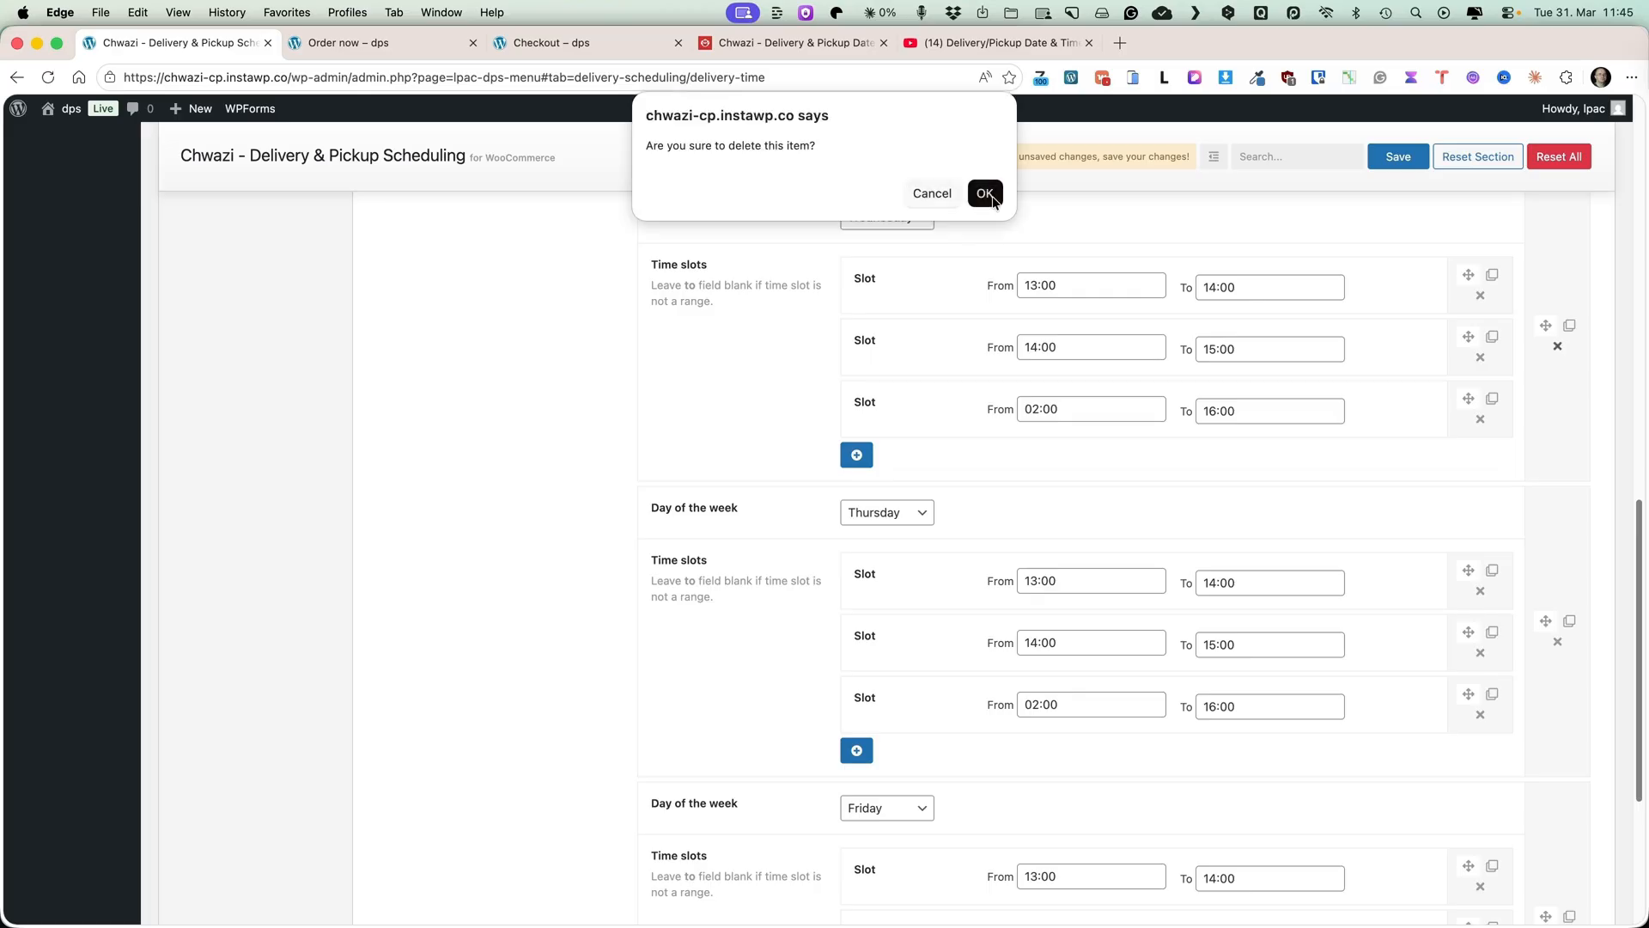
pyautogui.click(984, 193)
pyautogui.click(983, 193)
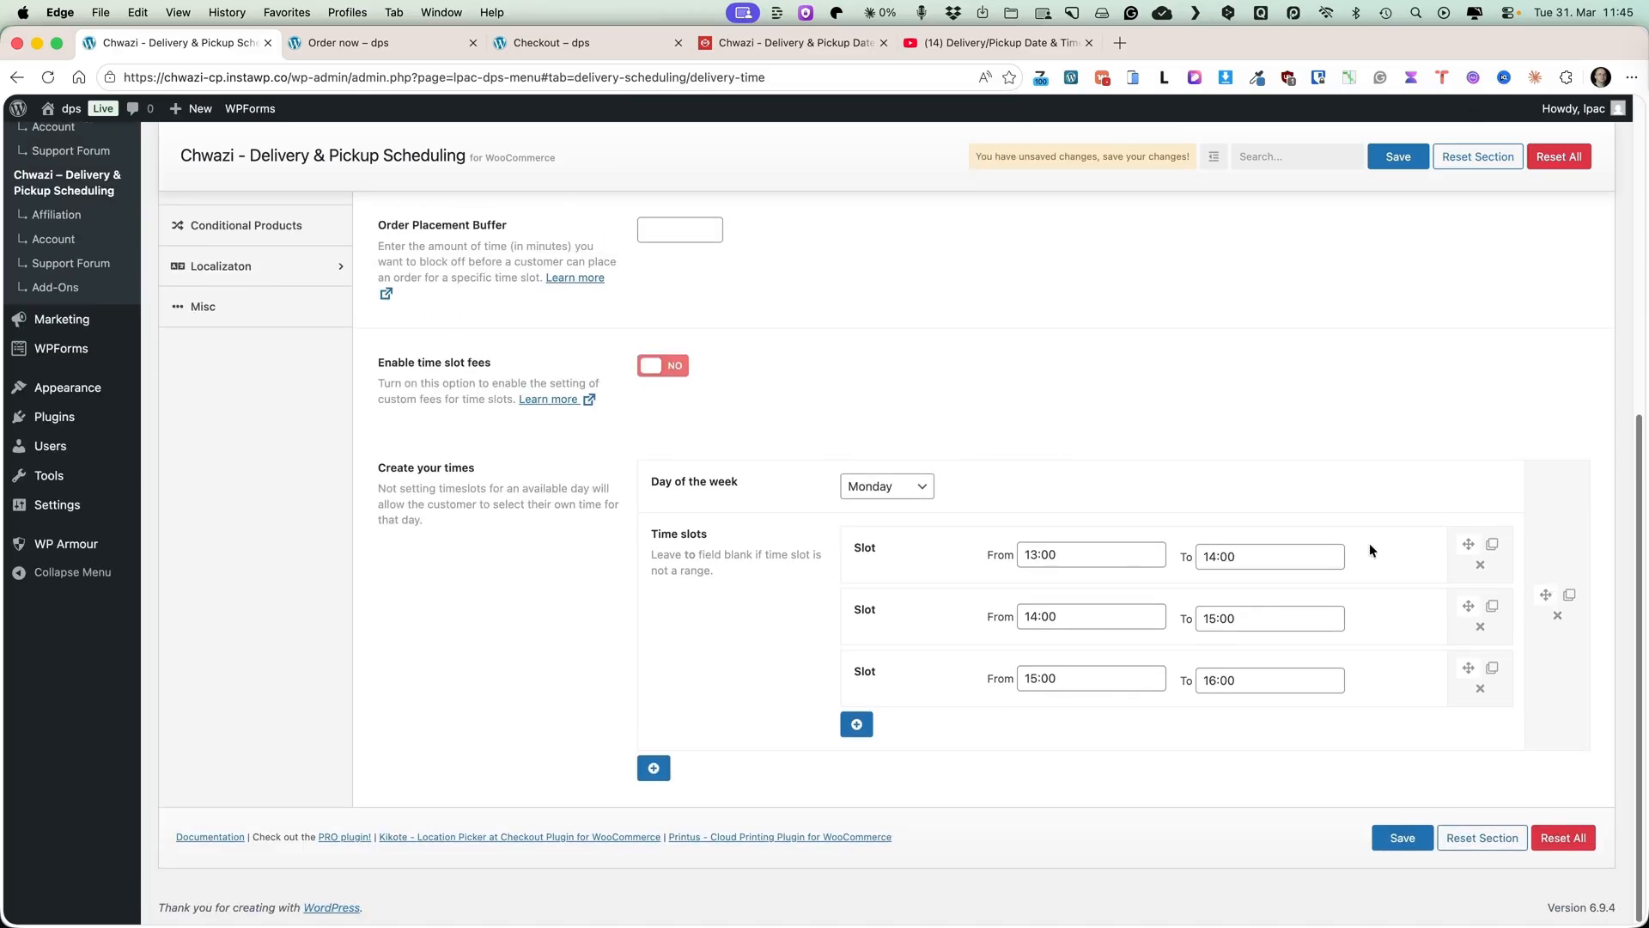
# Duplicate the Monday time slot group.
pyautogui.click(1570, 594)
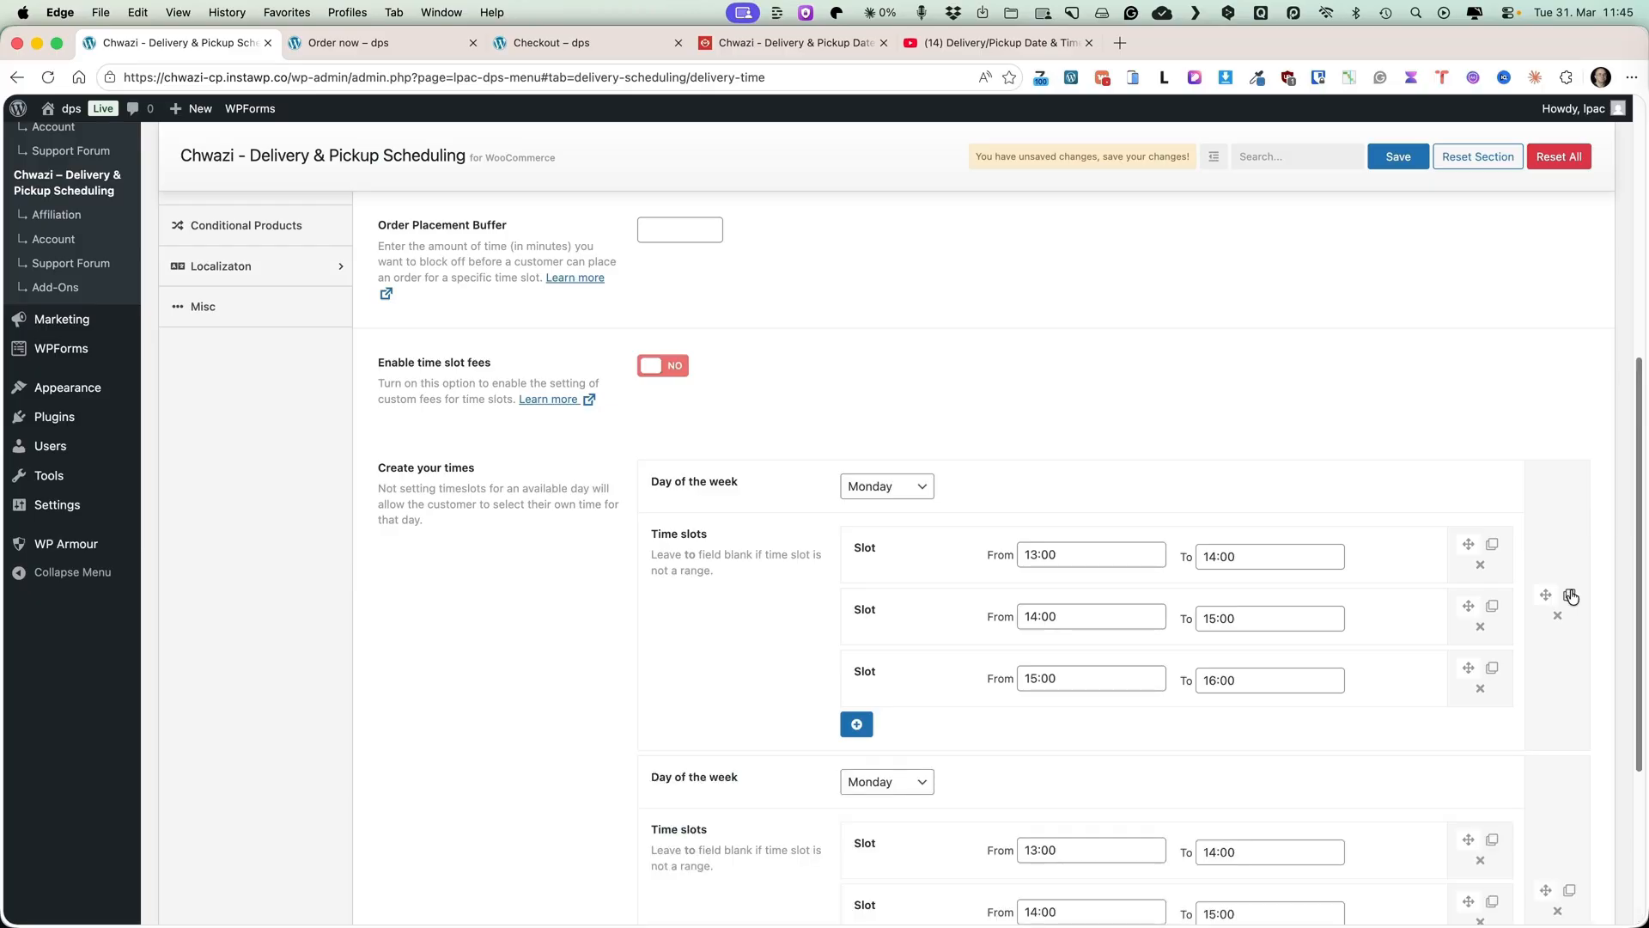
pyautogui.scroll(-10, 1570, 594)
pyautogui.scroll(8, 1563, 573)
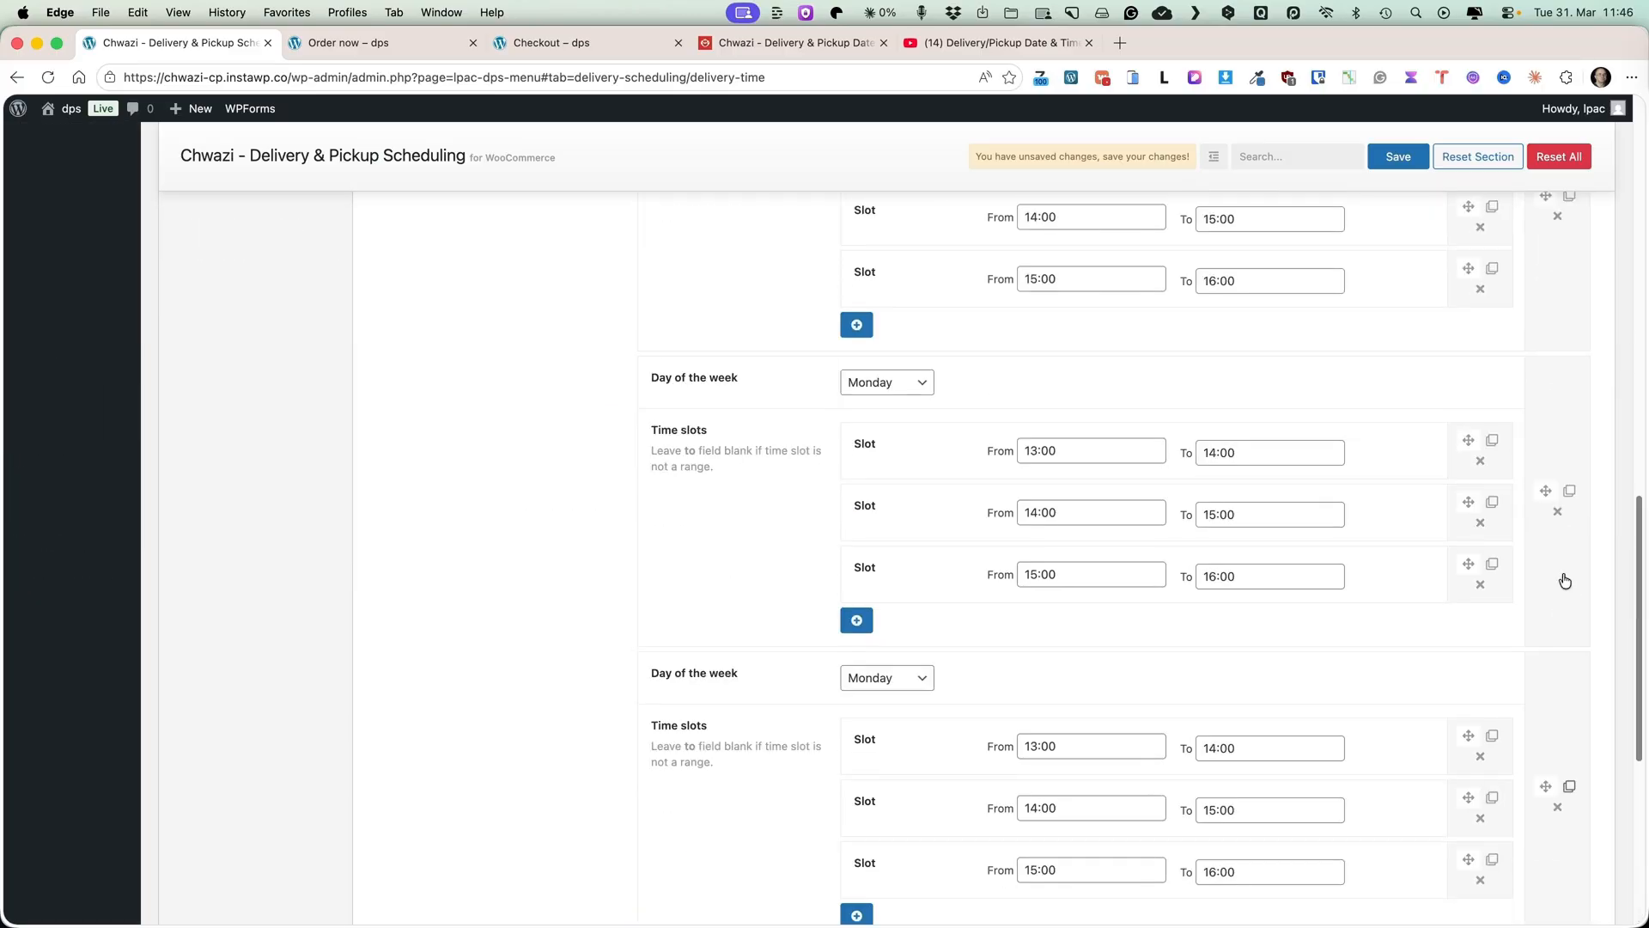
# Assign Tuesday, Wednesday, Thursday and Friday to the four duplicated time slot groups and save the section.
pyautogui.click(868, 603)
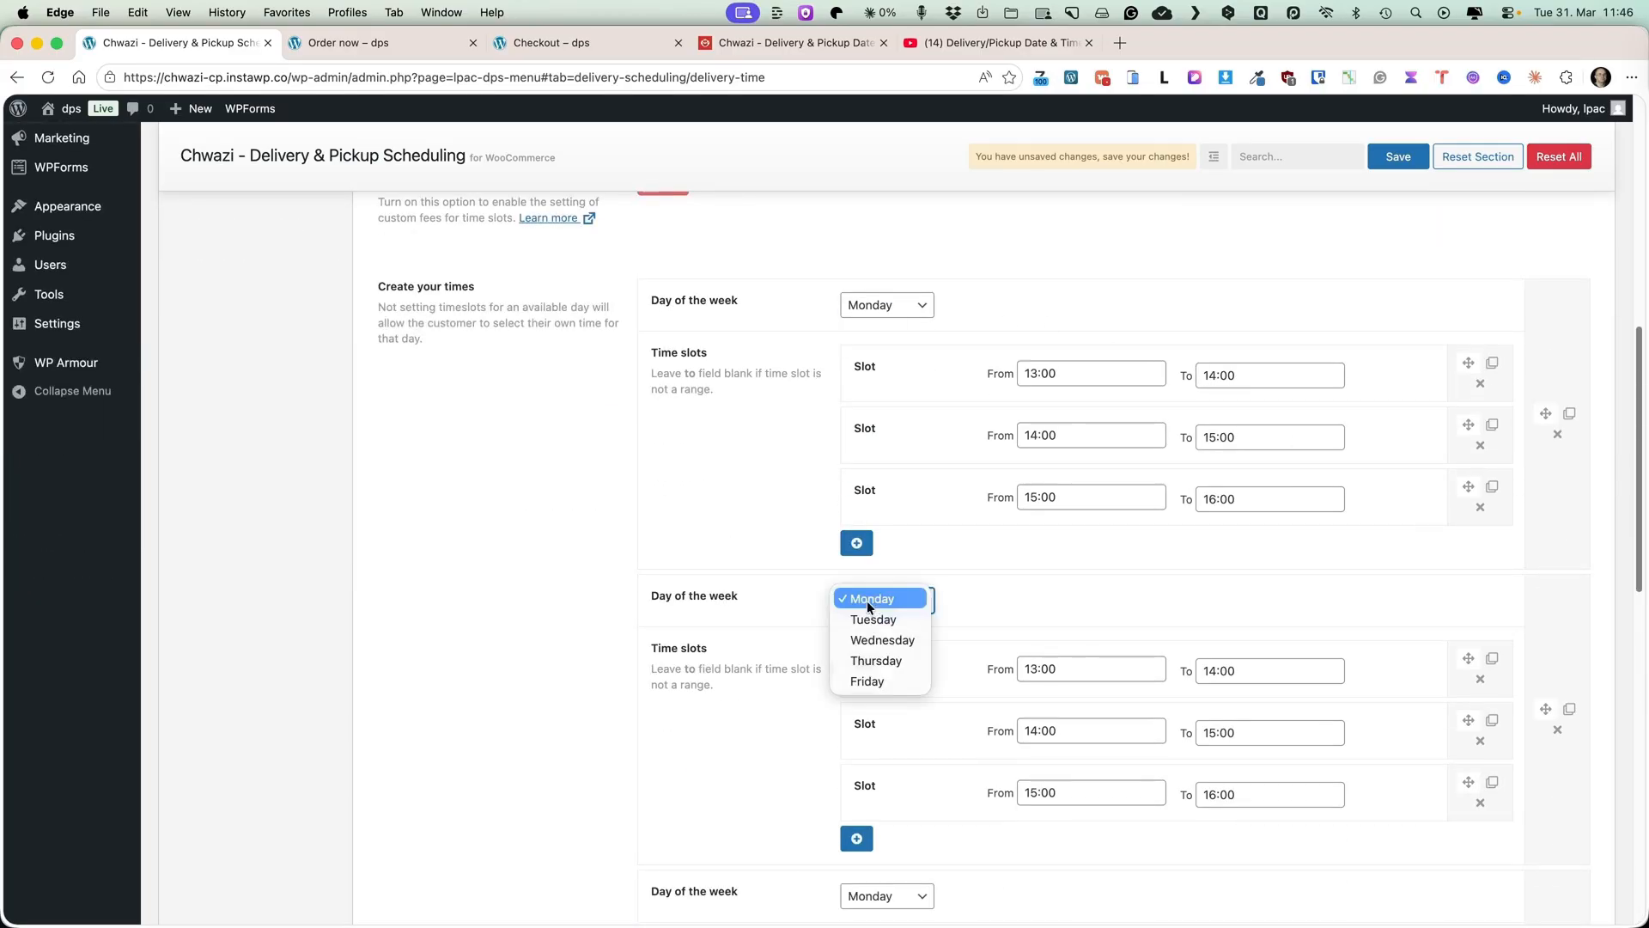
pyautogui.click(1012, 604)
pyautogui.scroll(-3, 1012, 603)
pyautogui.click(868, 660)
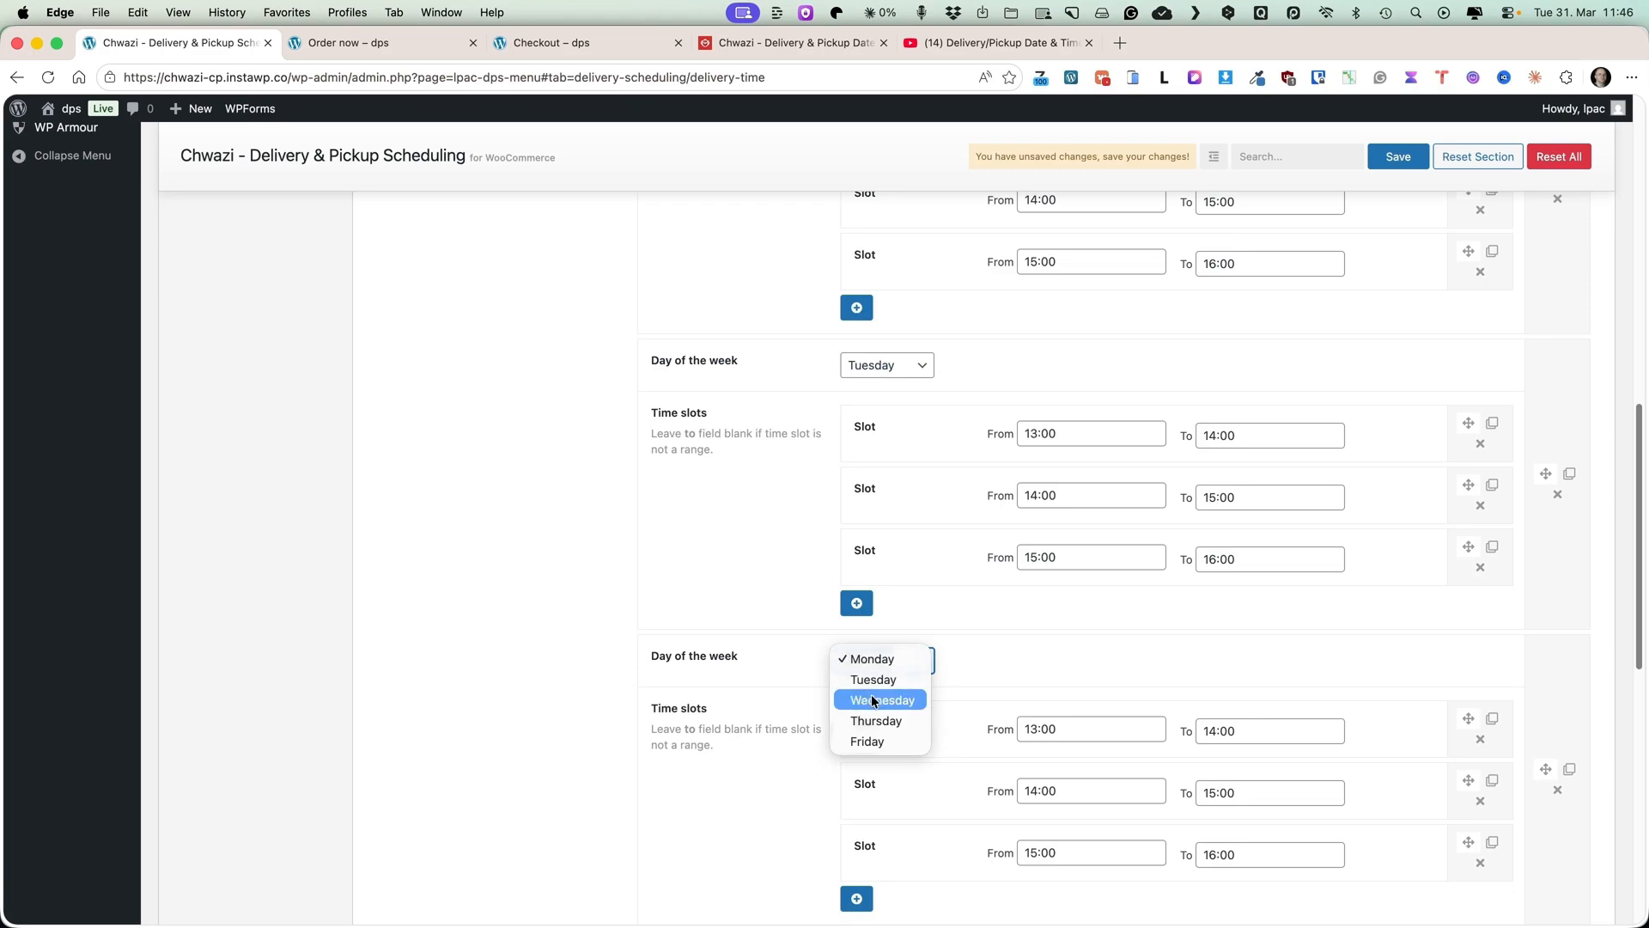
pyautogui.click(871, 694)
pyautogui.scroll(-4, 1185, 601)
pyautogui.click(887, 621)
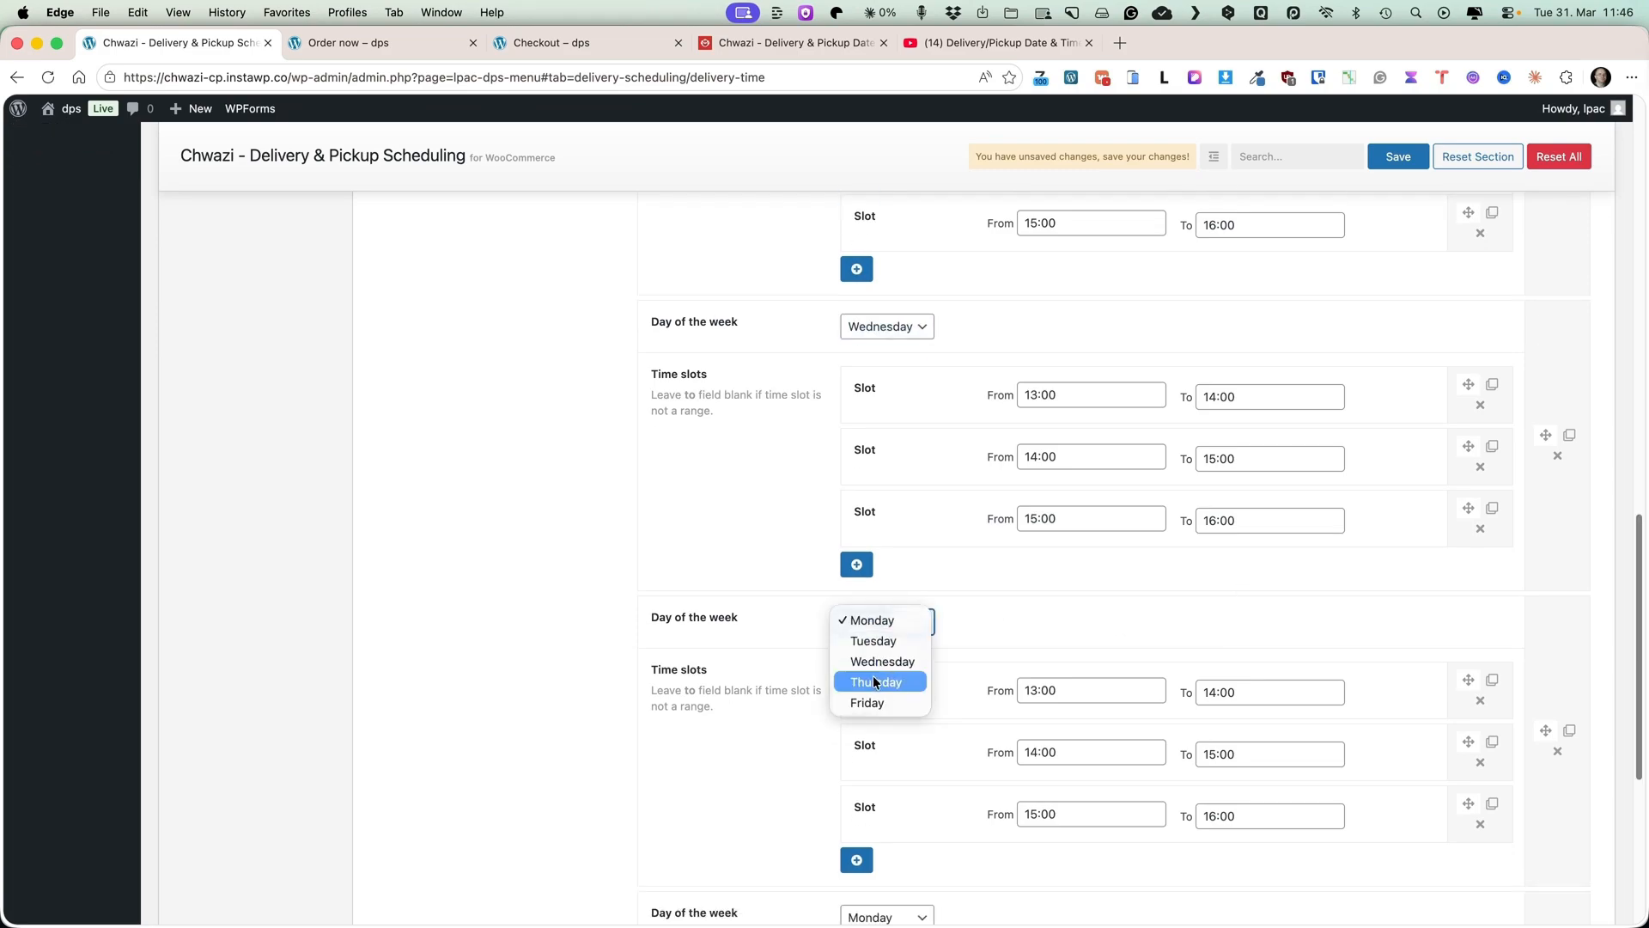
pyautogui.click(873, 675)
pyautogui.scroll(-5, 1122, 621)
pyautogui.click(882, 483)
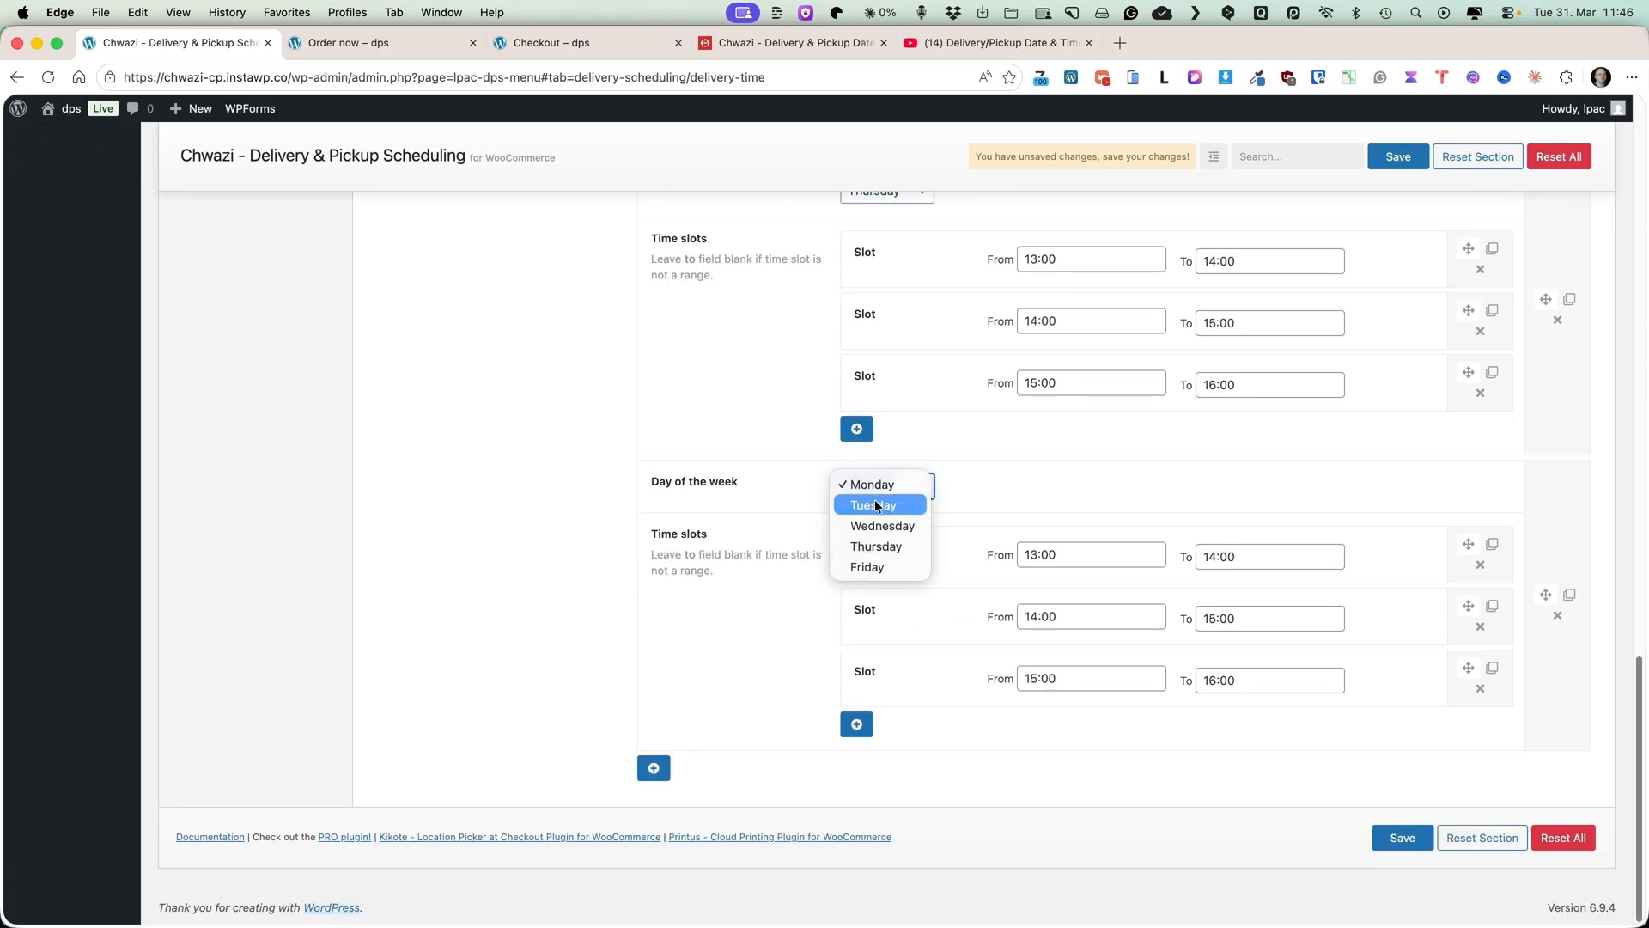
pyautogui.click(860, 569)
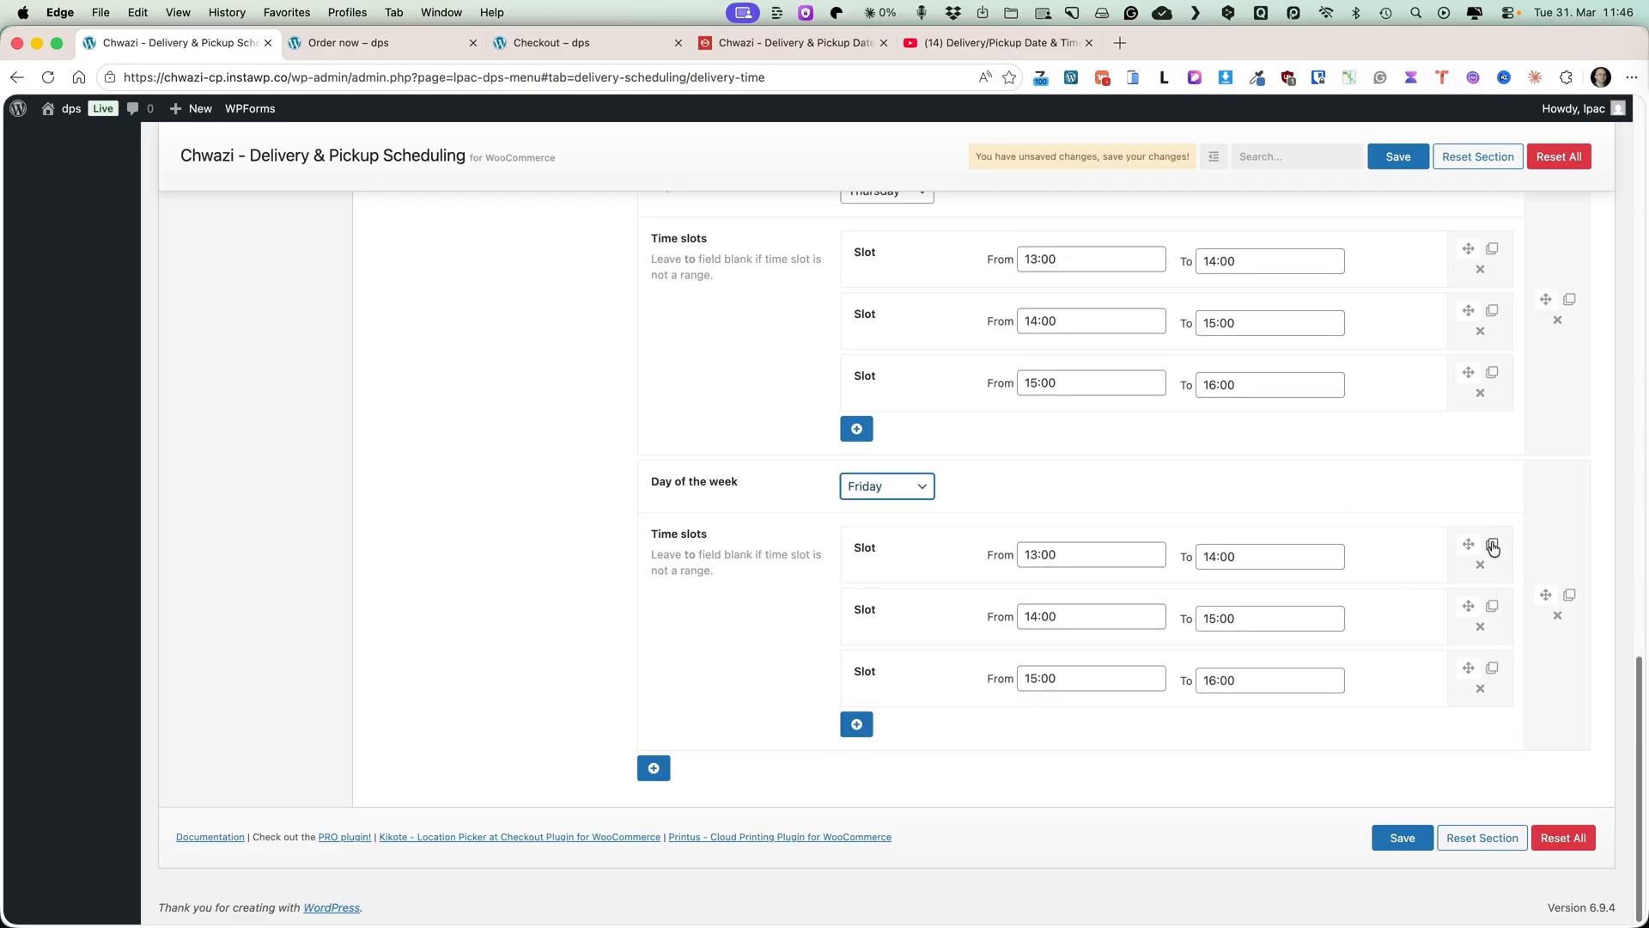
pyautogui.click(1399, 156)
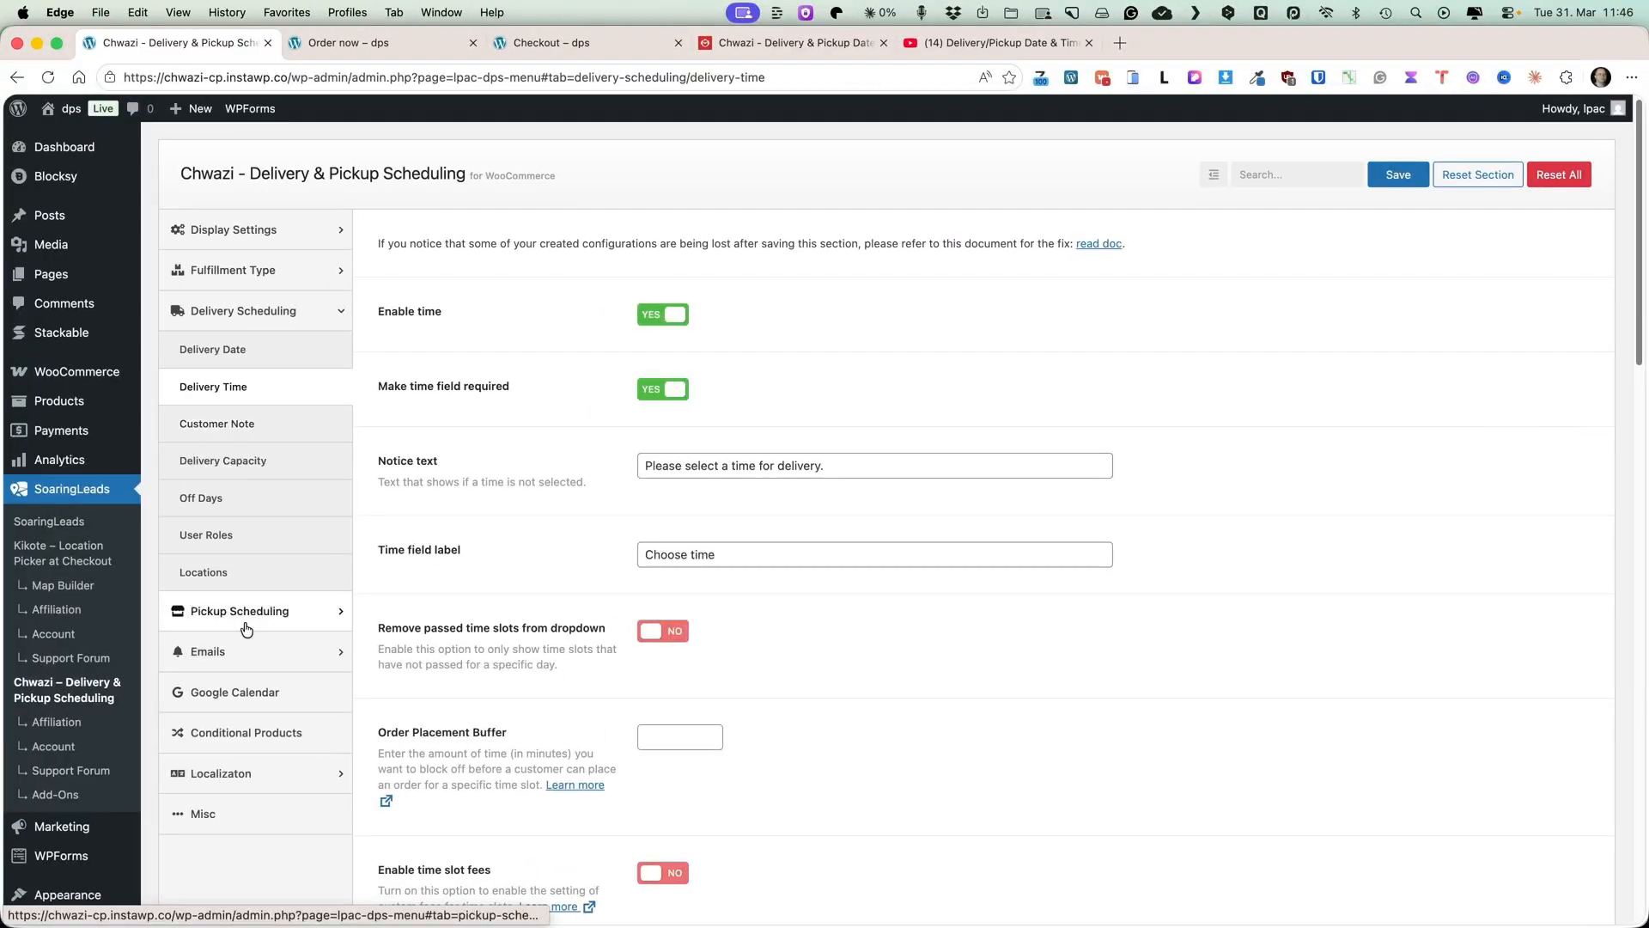
# Browse the Pickup Scheduling date and User Roles settings, then open the Conditional Products settings.
pyautogui.click(259, 617)
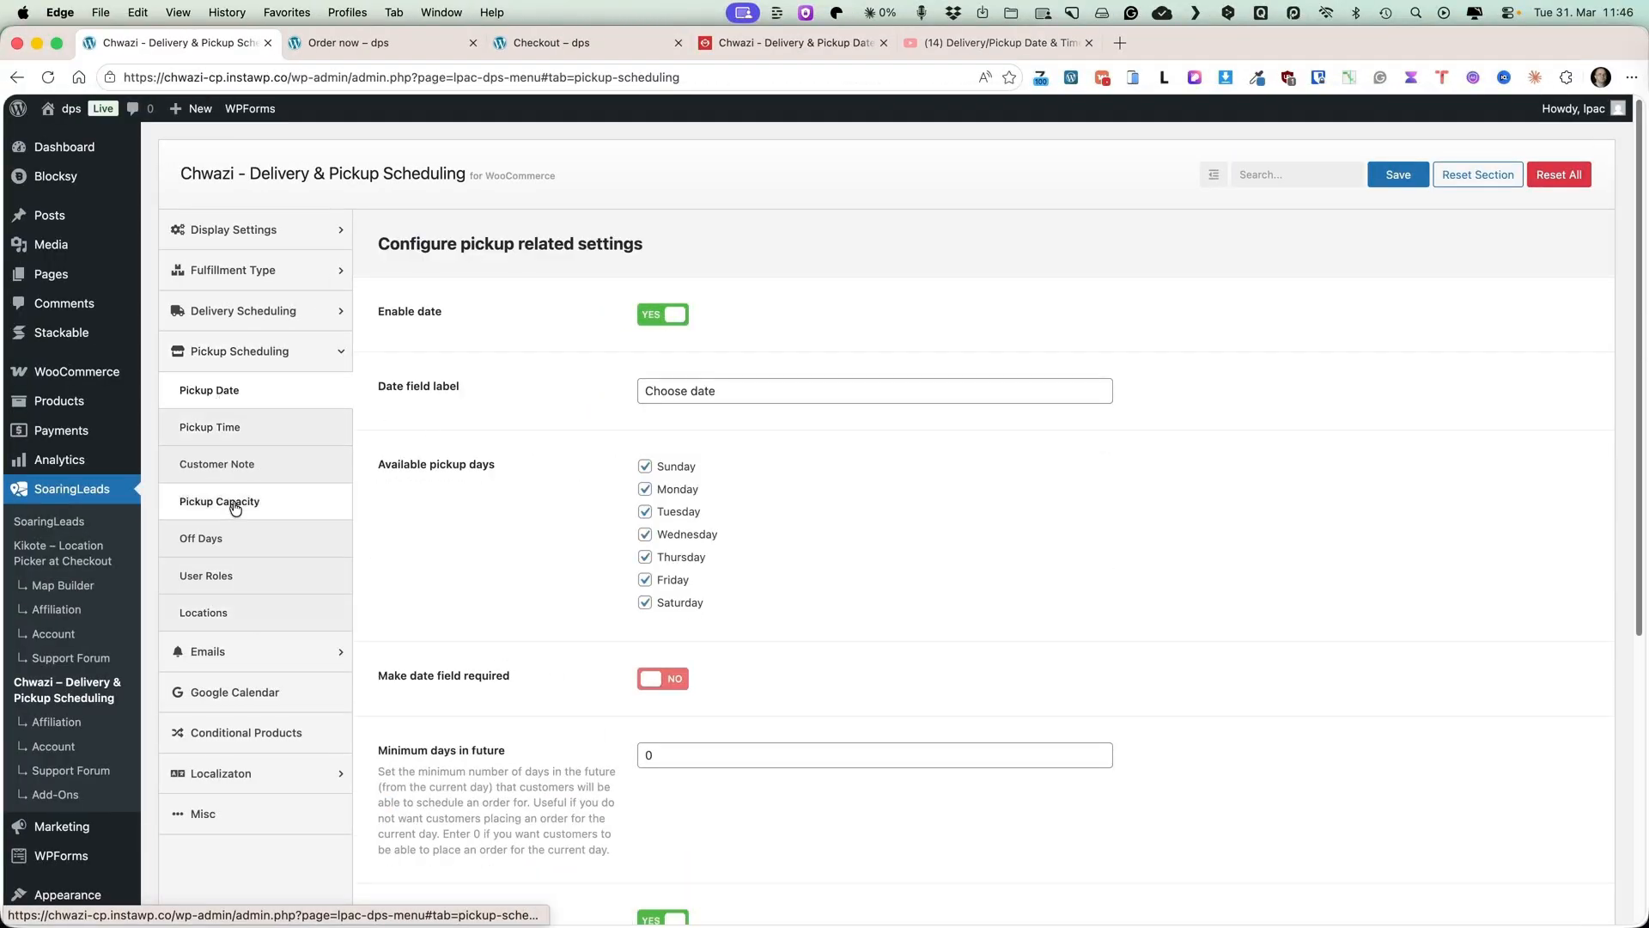
pyautogui.scroll(-2, 232, 713)
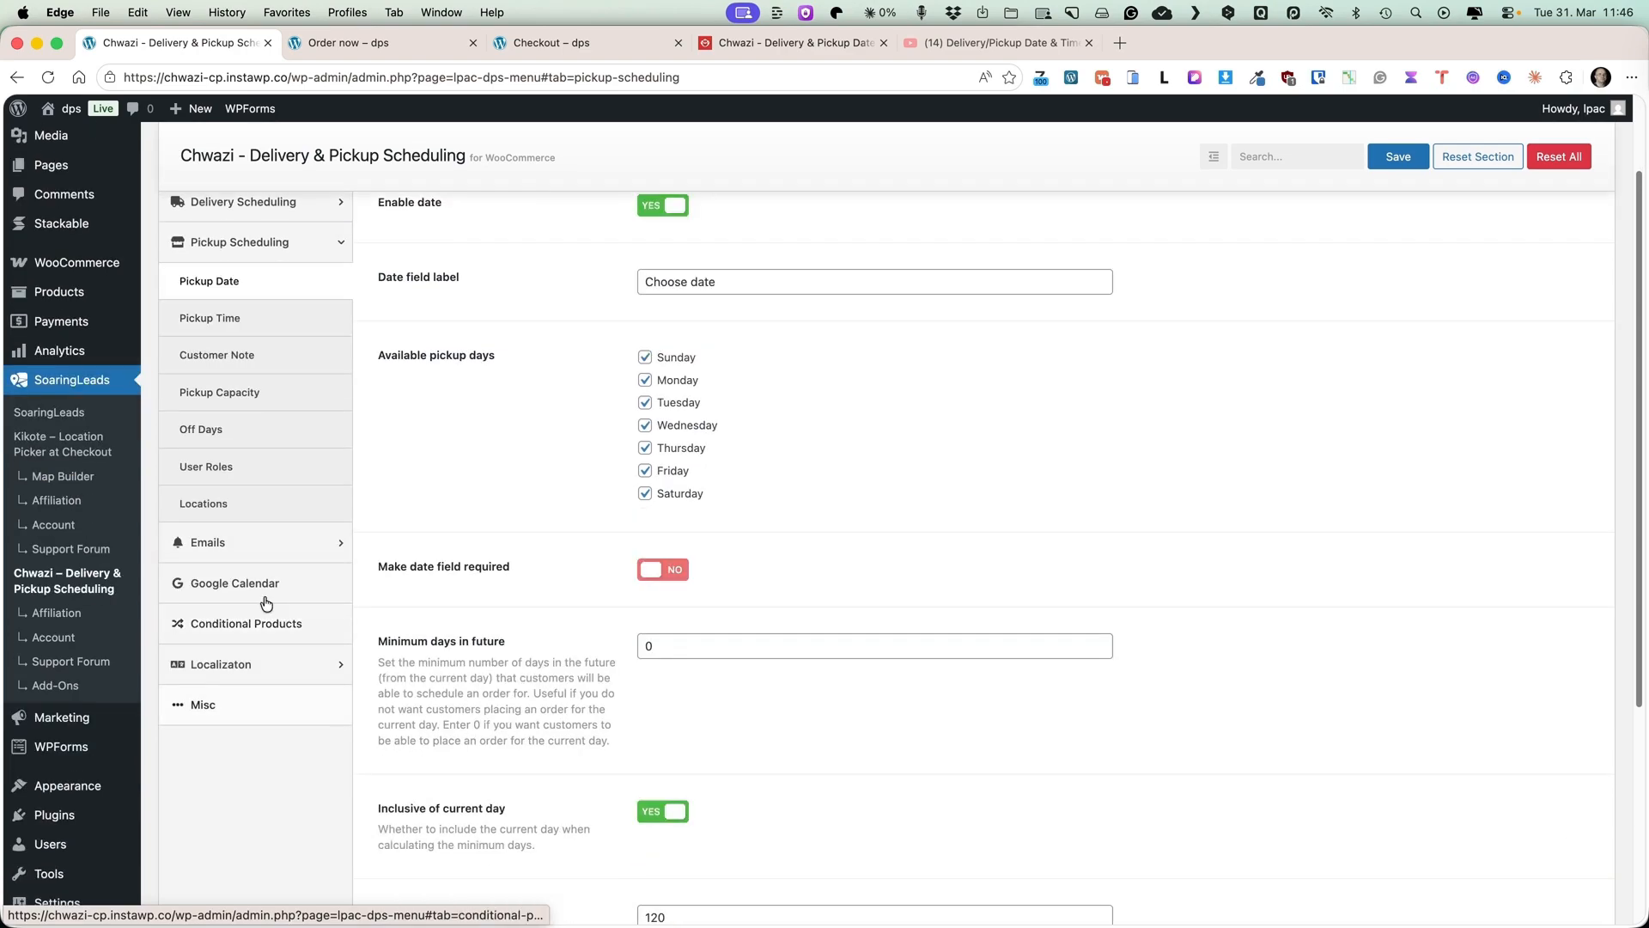
pyautogui.click(227, 474)
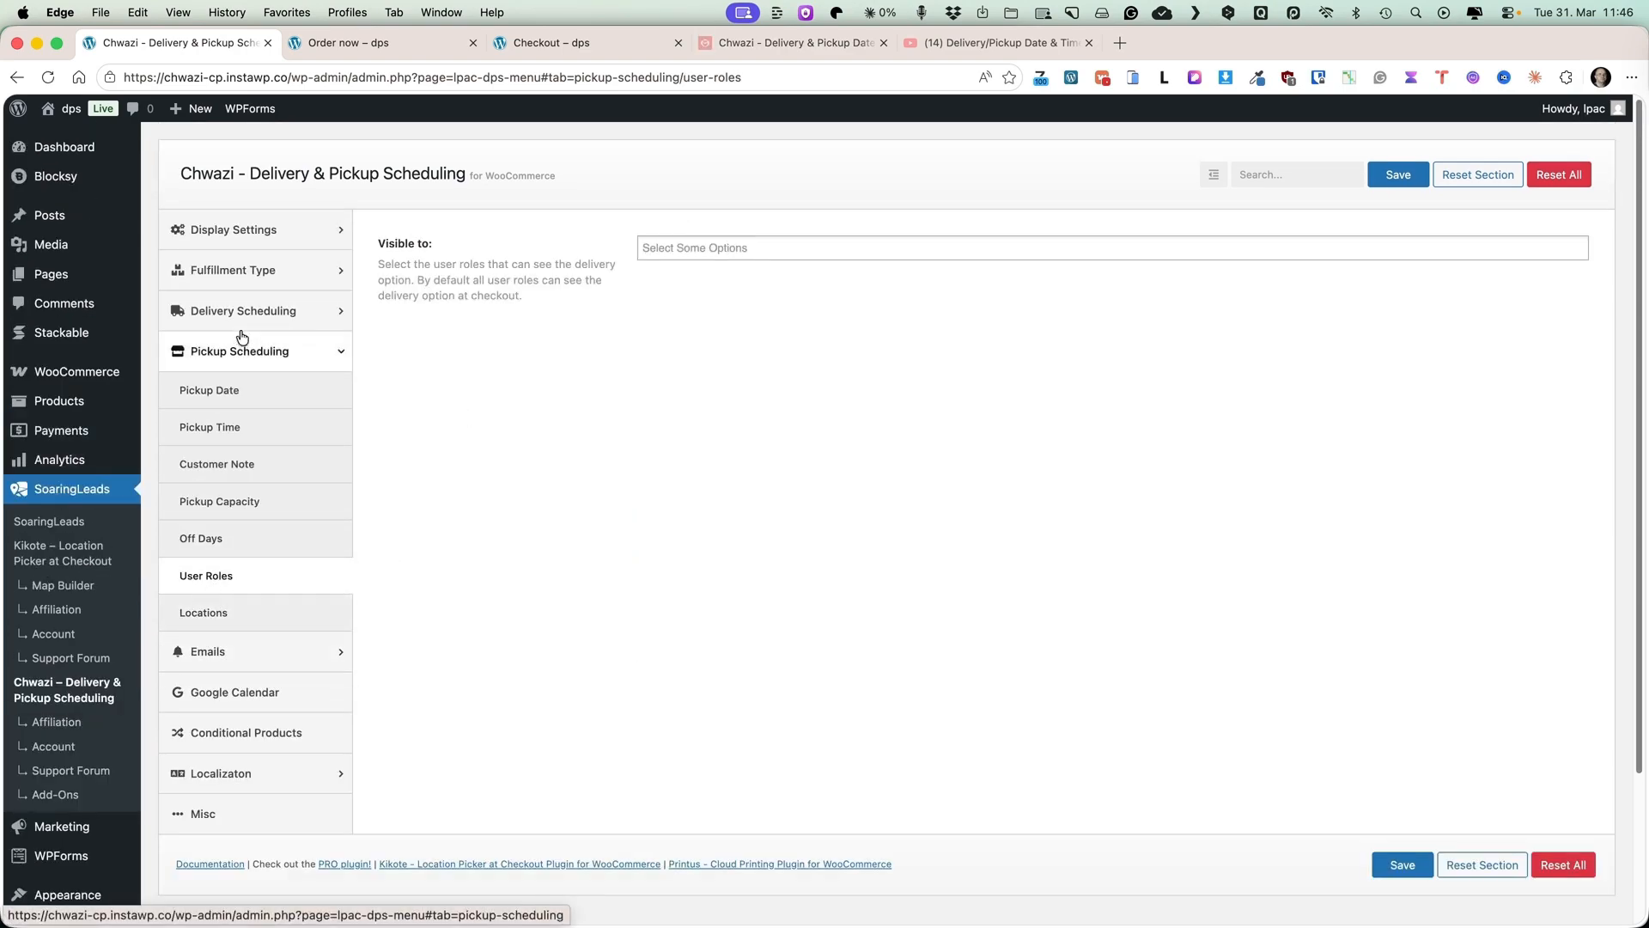
pyautogui.click(738, 247)
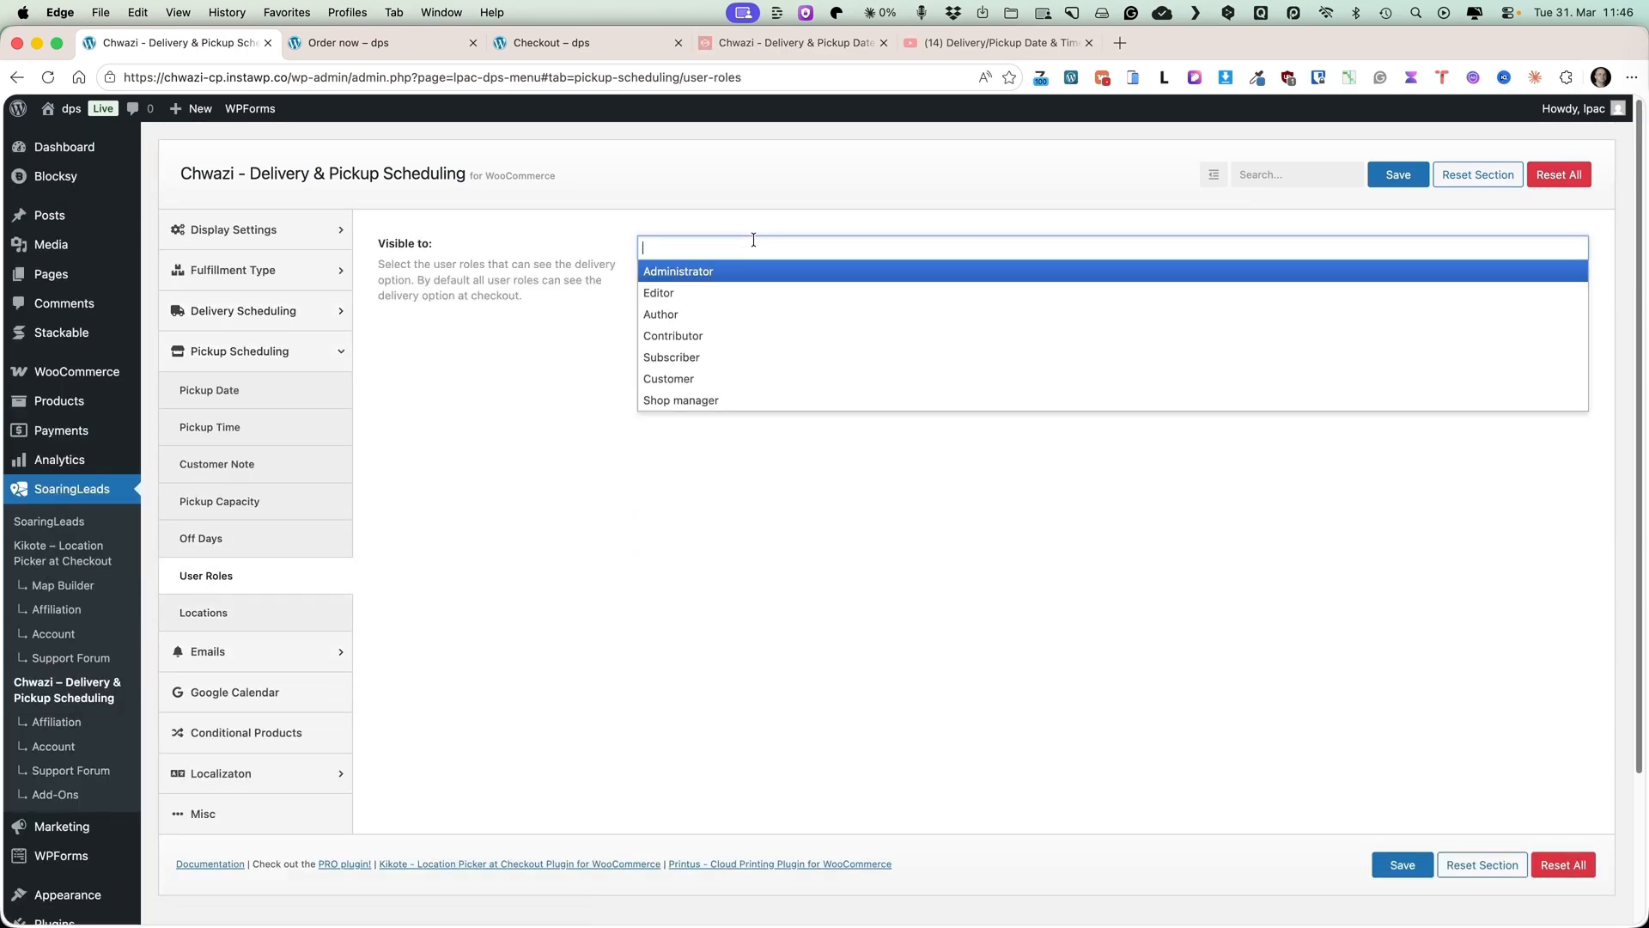
pyautogui.click(518, 372)
pyautogui.scroll(-2, 429, 687)
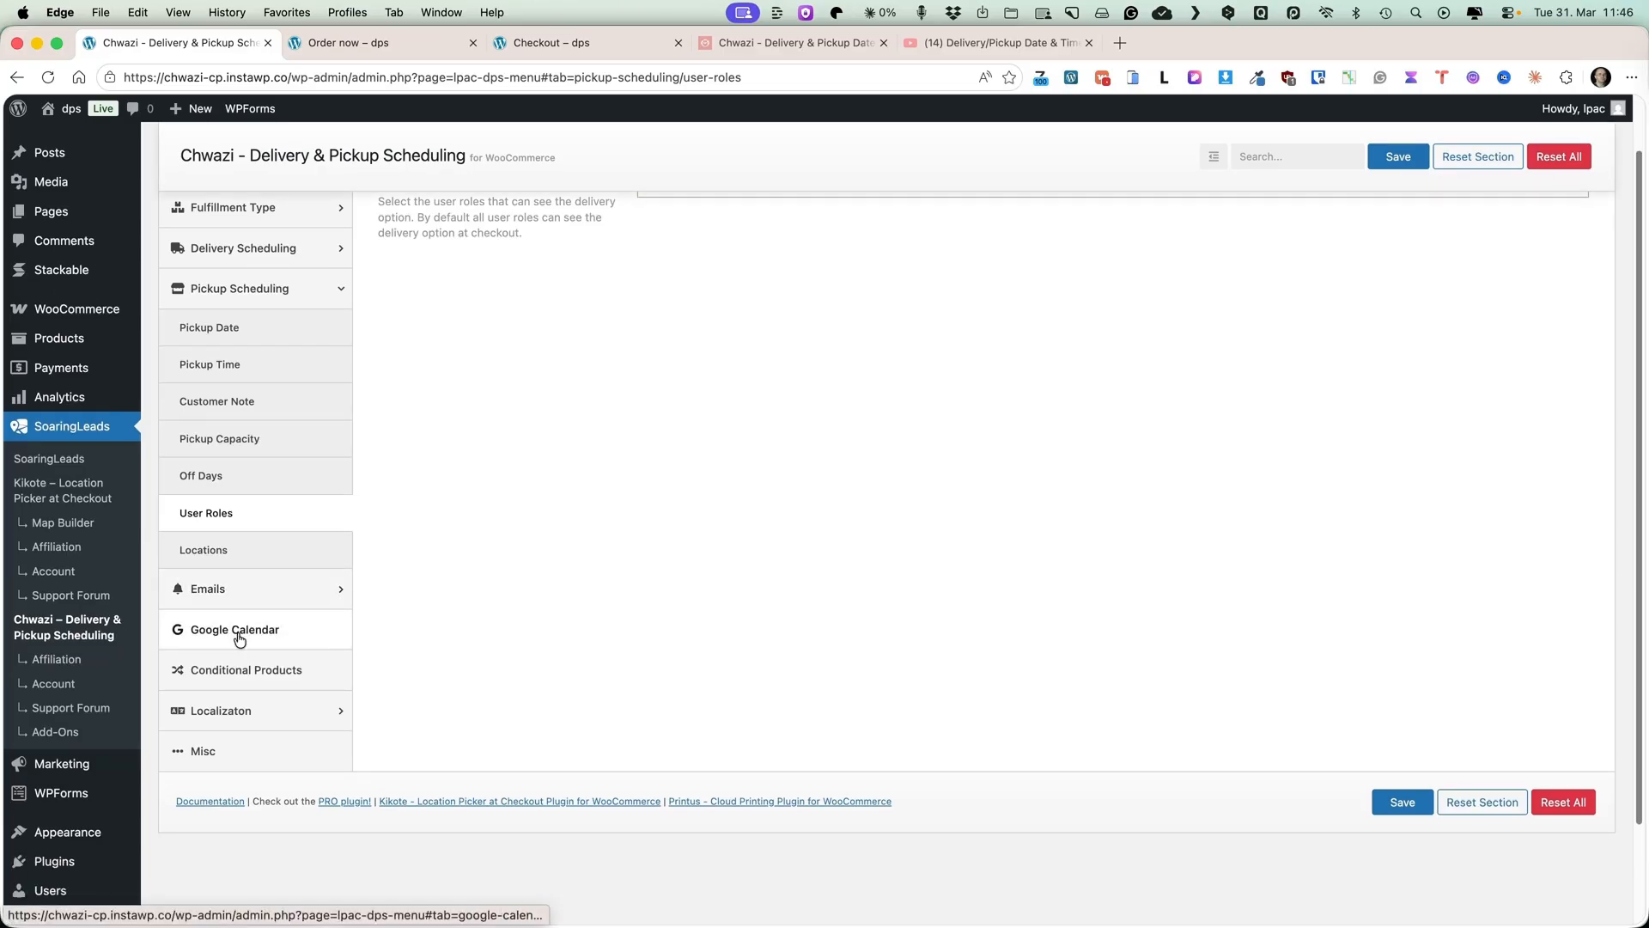
pyautogui.scroll(-3, 619, 614)
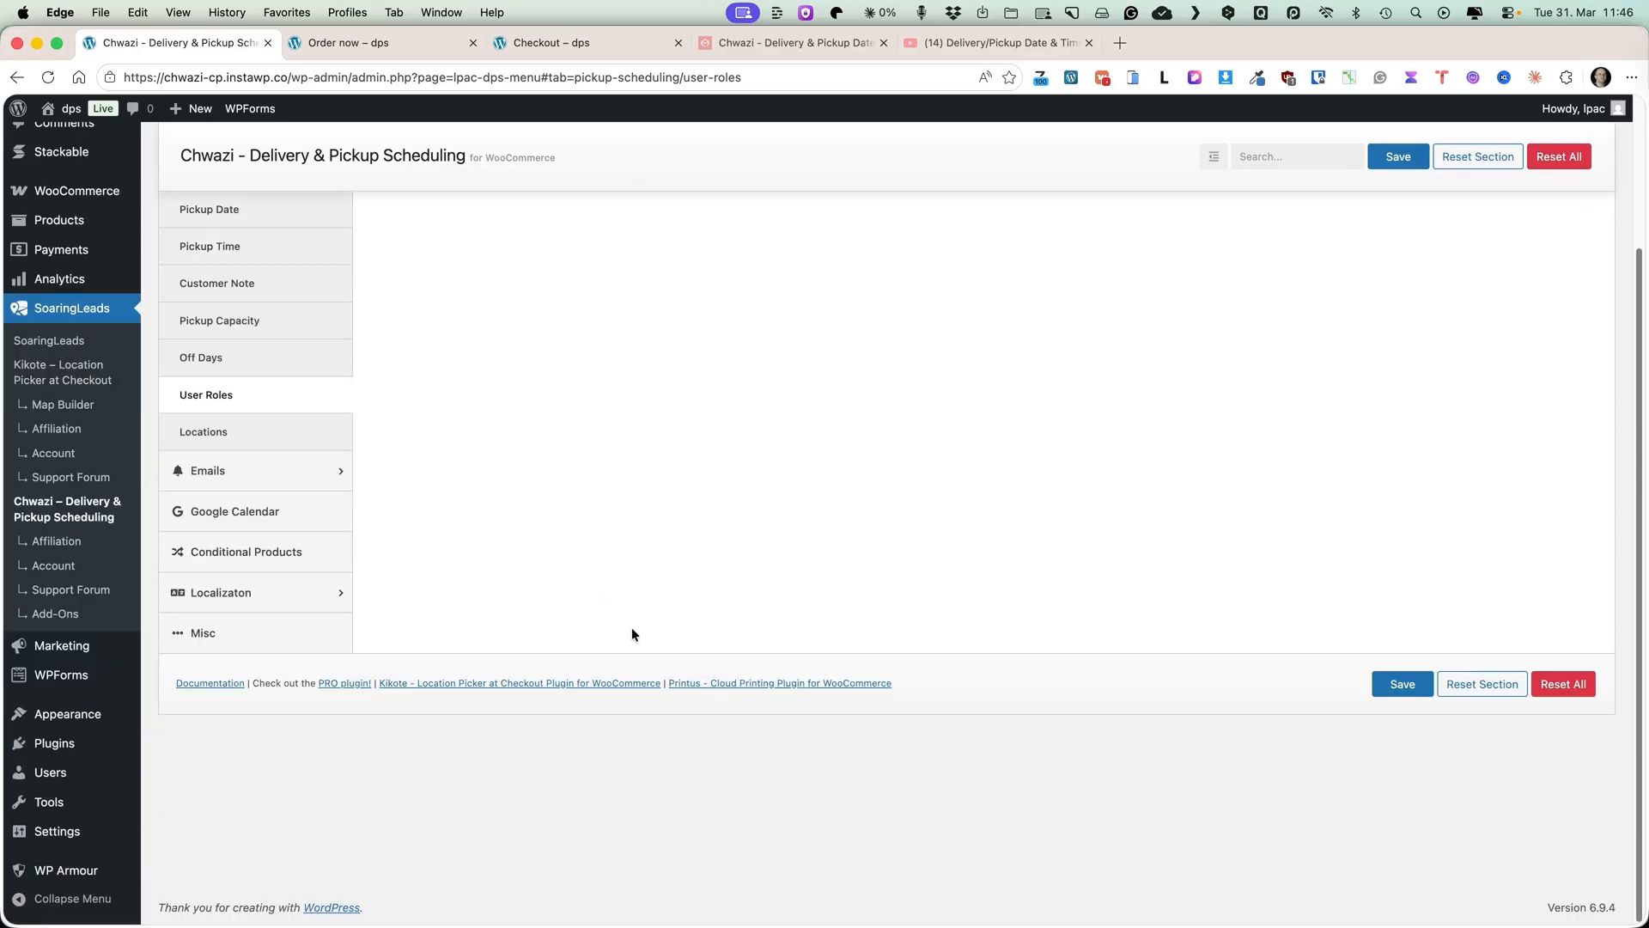
pyautogui.click(233, 551)
pyautogui.scroll(4, 507, 610)
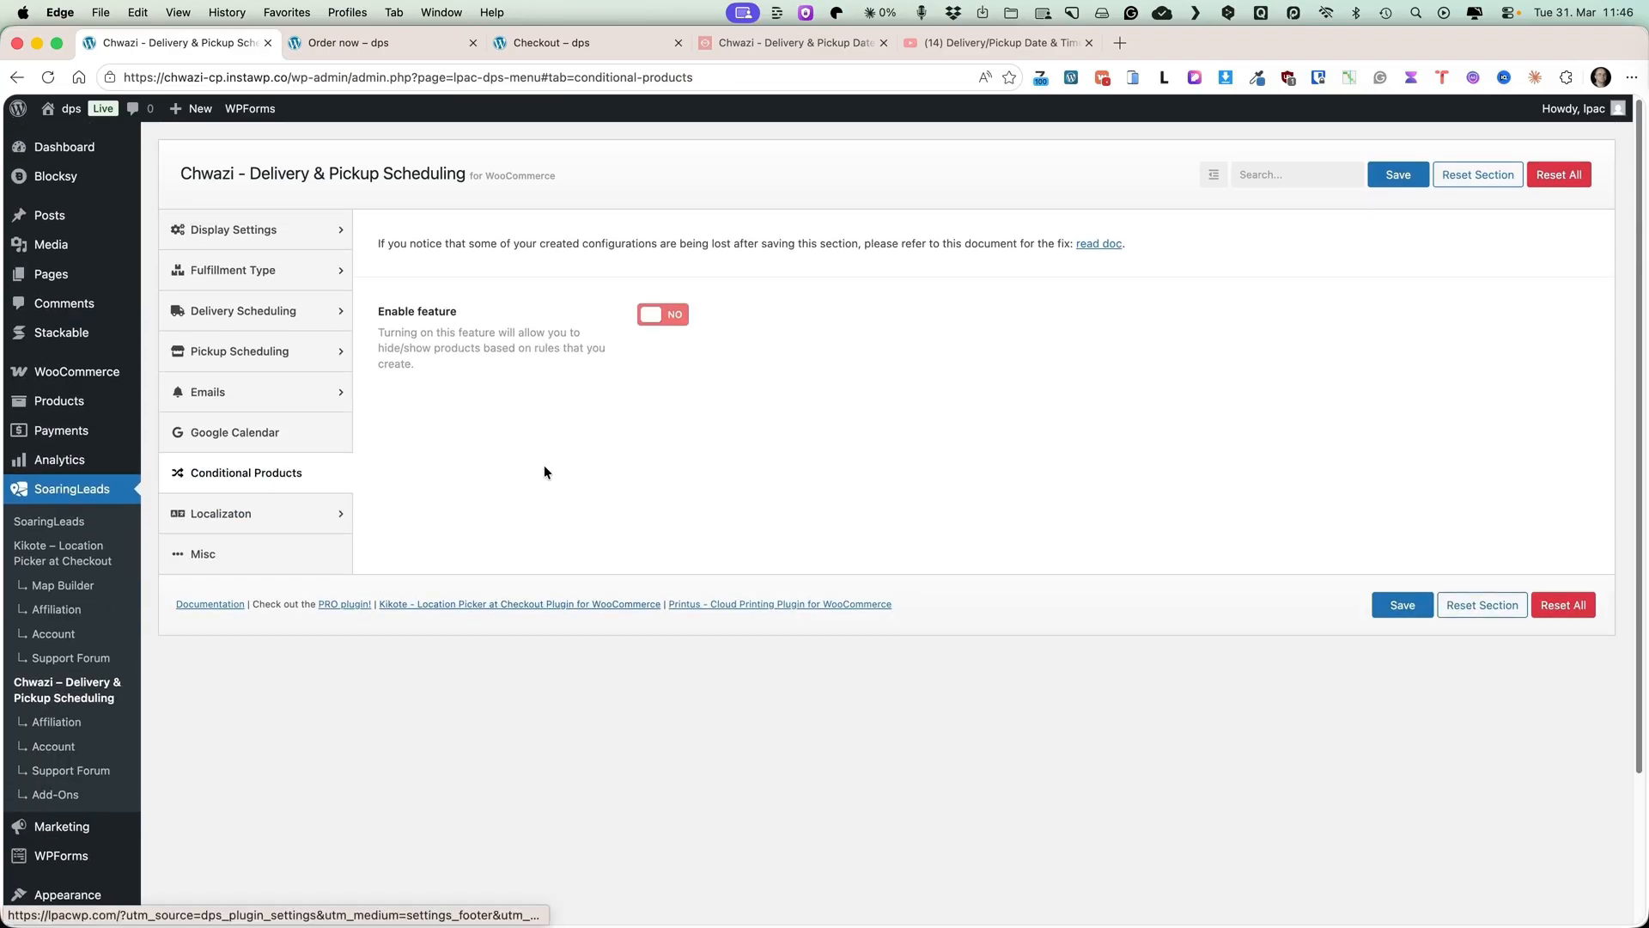
# Look through the product listing on the storefront shop page, then return to the plugin settings.
pyautogui.click(348, 38)
pyautogui.scroll(3, 1049, 508)
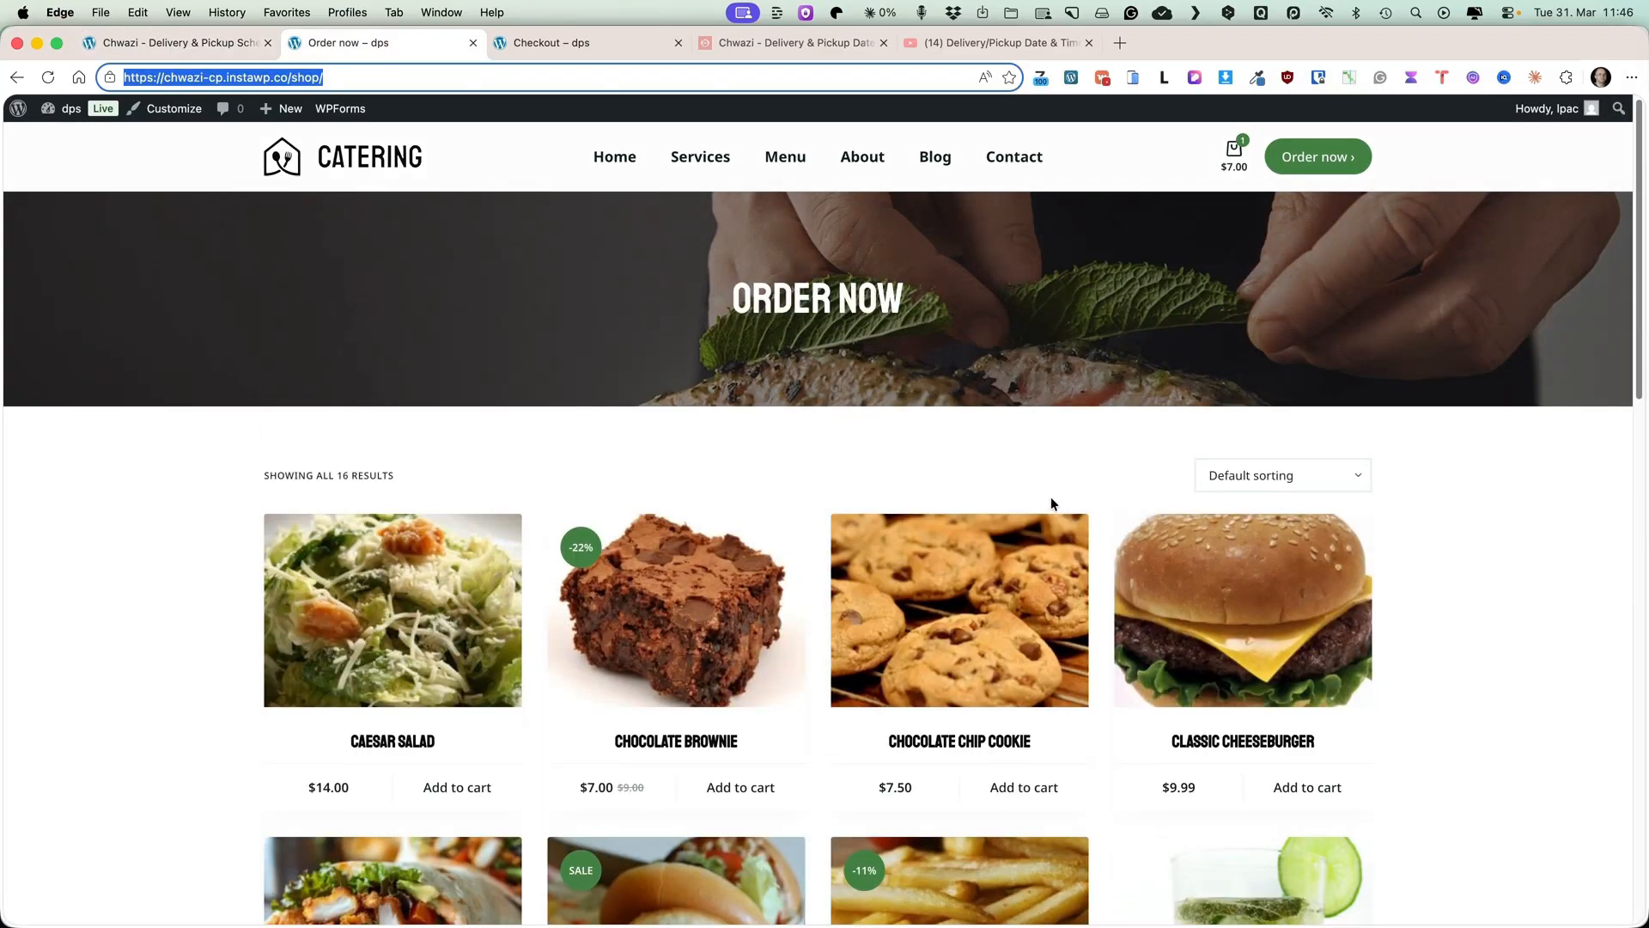
pyautogui.scroll(-5, 1048, 508)
pyautogui.scroll(-4, 1063, 505)
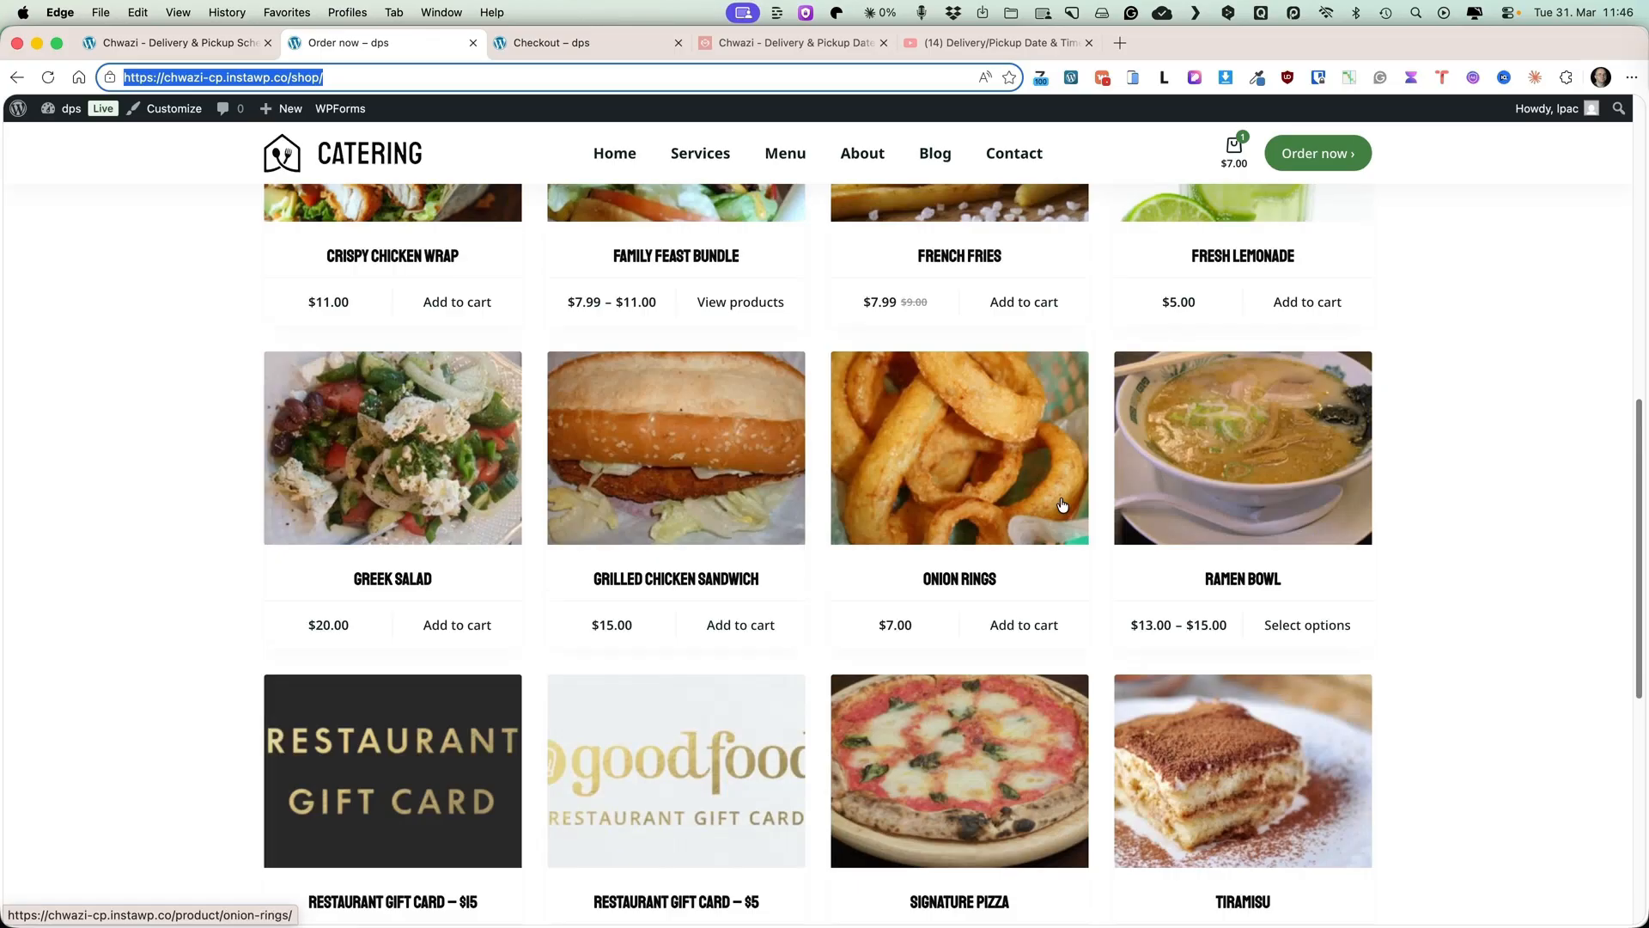
pyautogui.scroll(-3, 1063, 505)
pyautogui.scroll(7, 1060, 505)
pyautogui.scroll(4, 1061, 505)
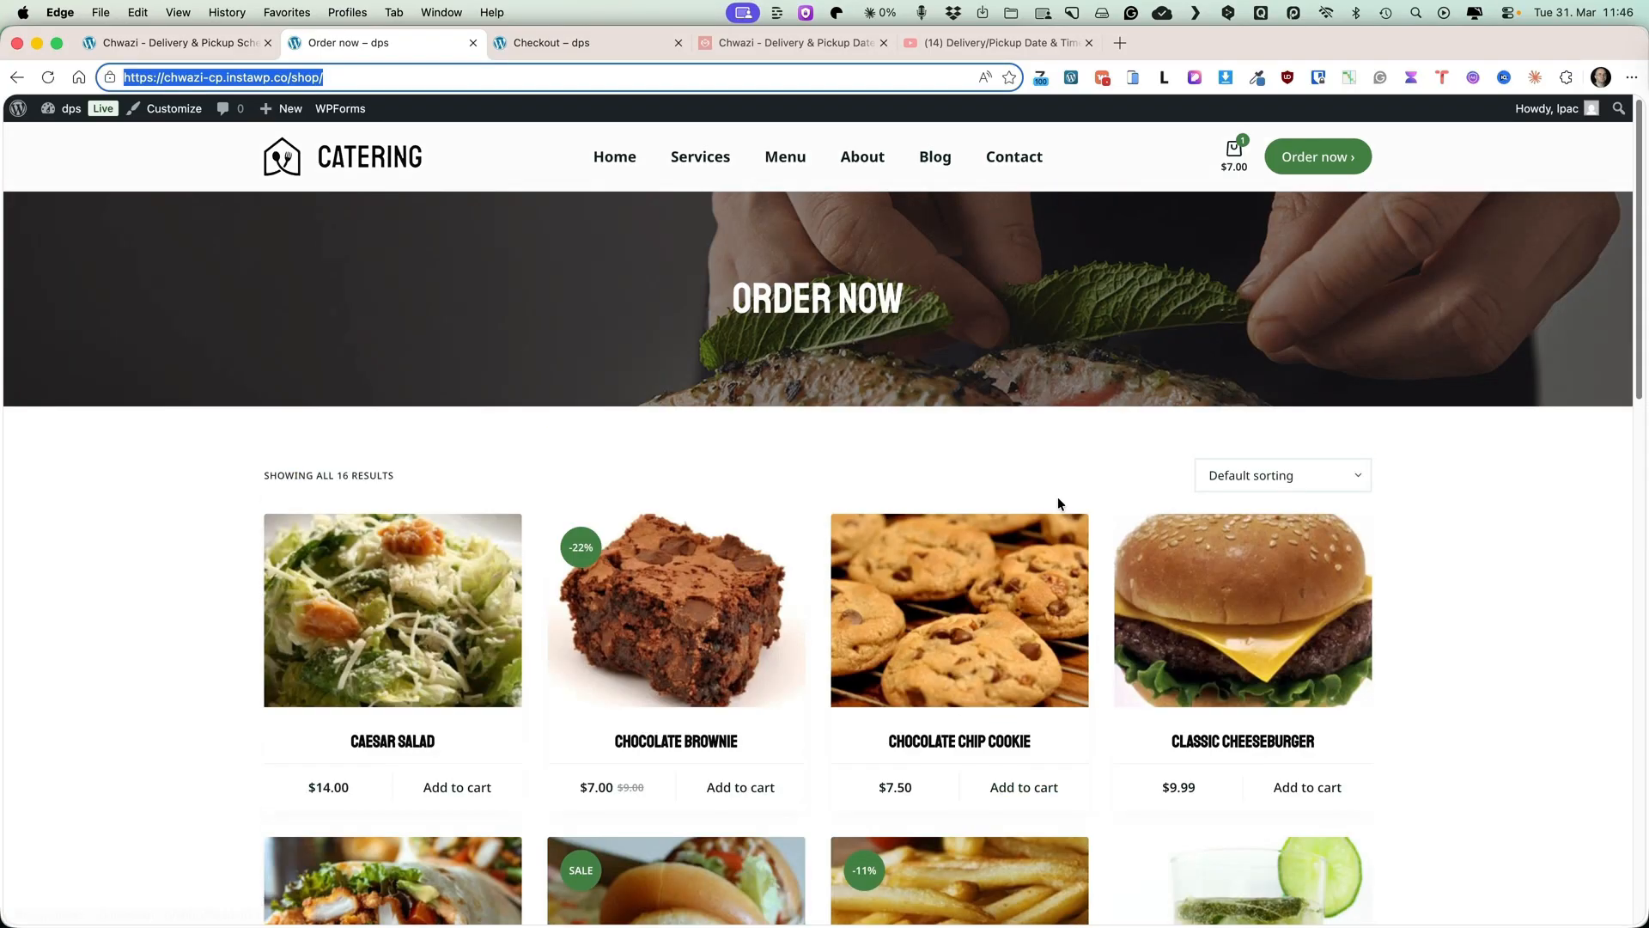
pyautogui.click(148, 40)
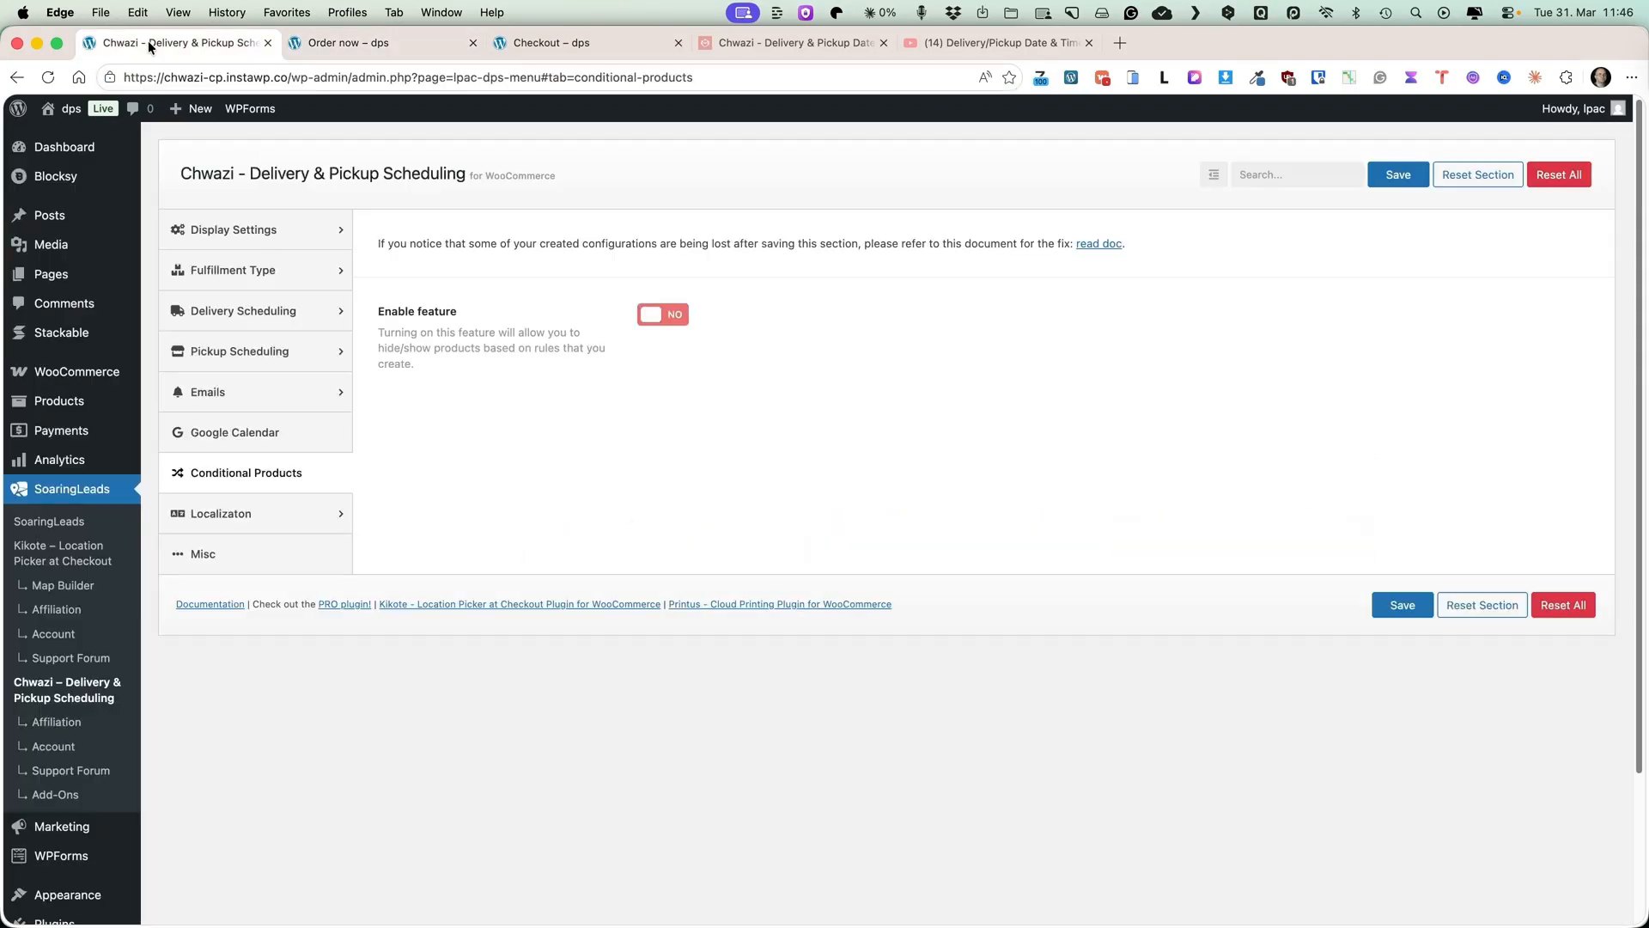
# Enable the Conditional Products feature and add a new product visibility rule with Recurring occurrence.
pyautogui.click(665, 314)
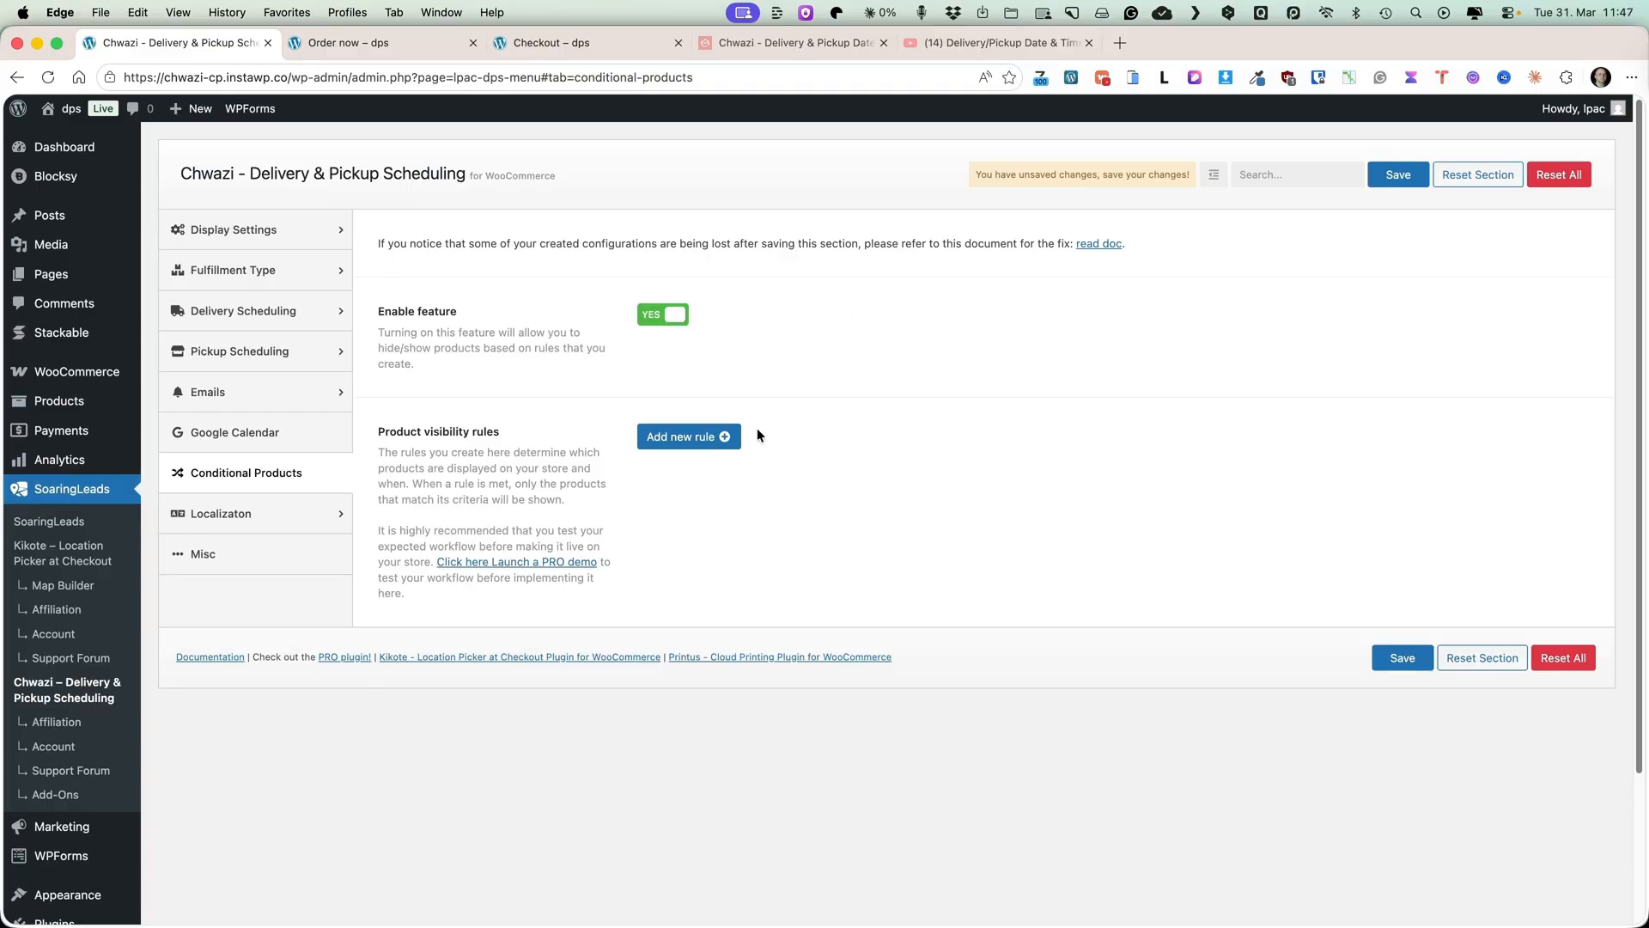
pyautogui.click(692, 439)
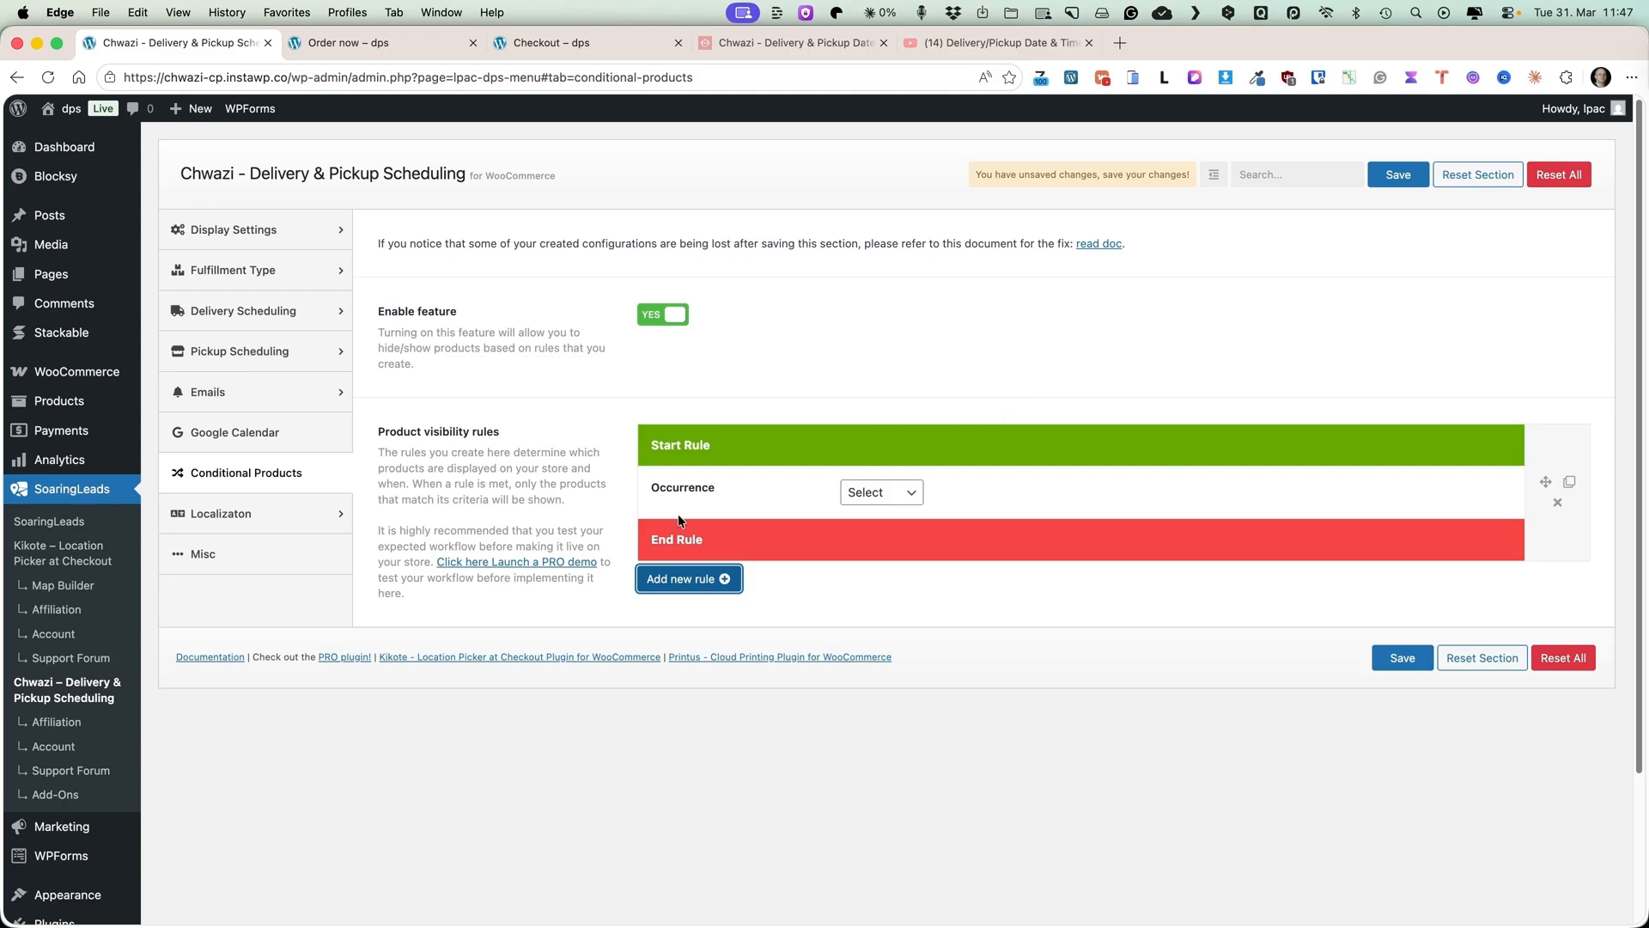
pyautogui.click(884, 500)
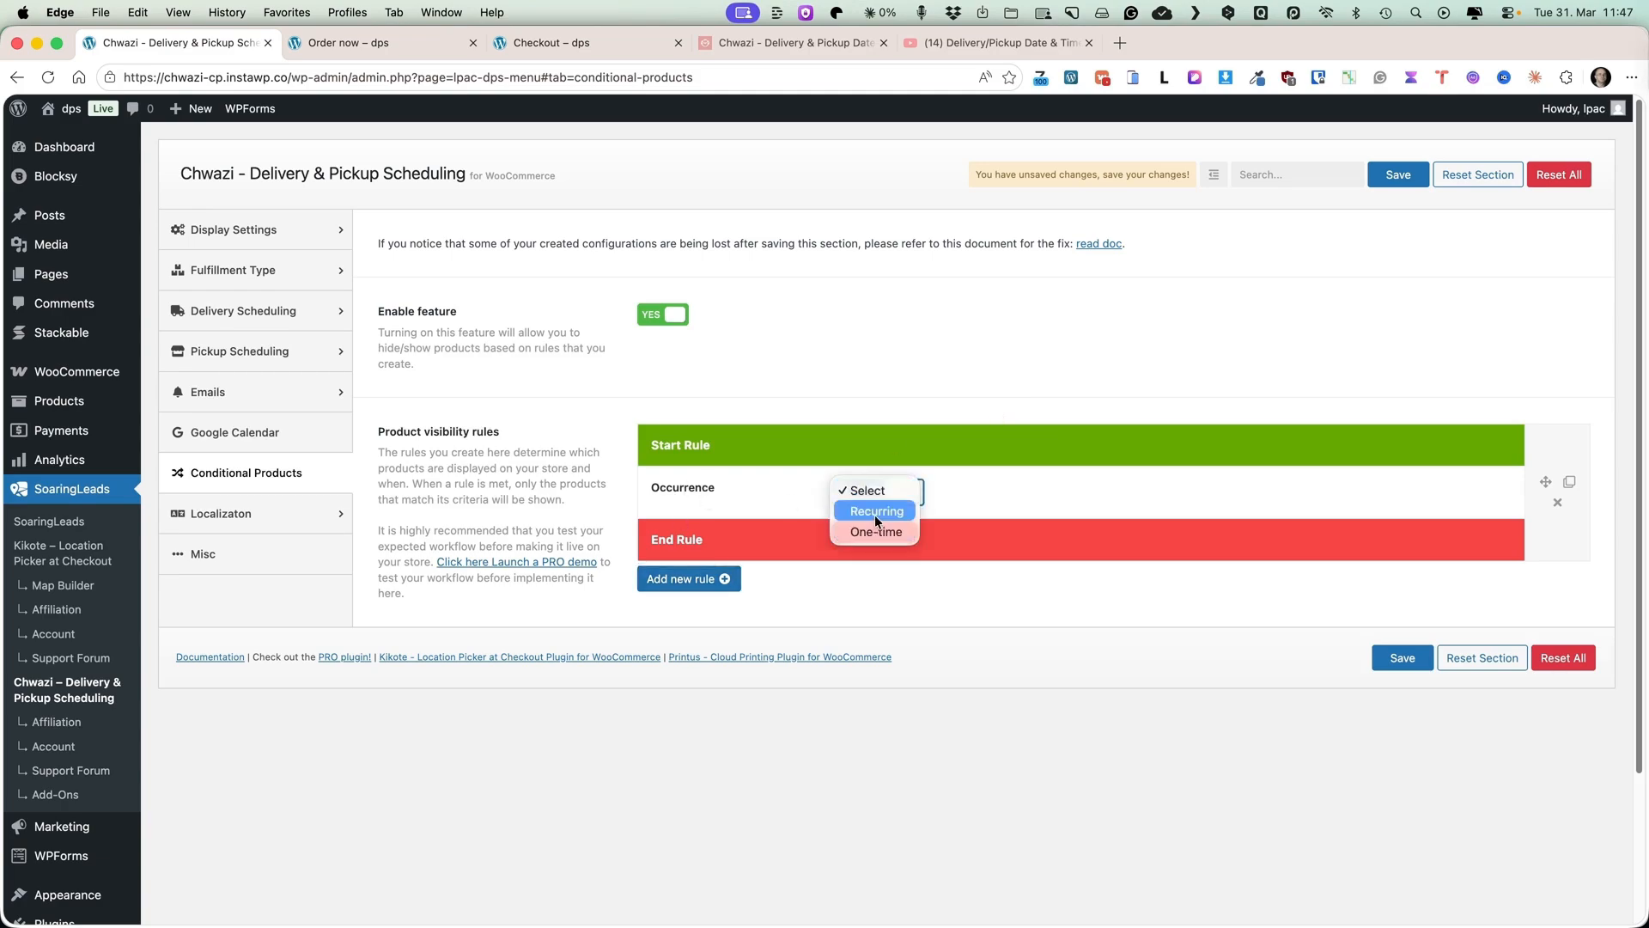
pyautogui.click(878, 512)
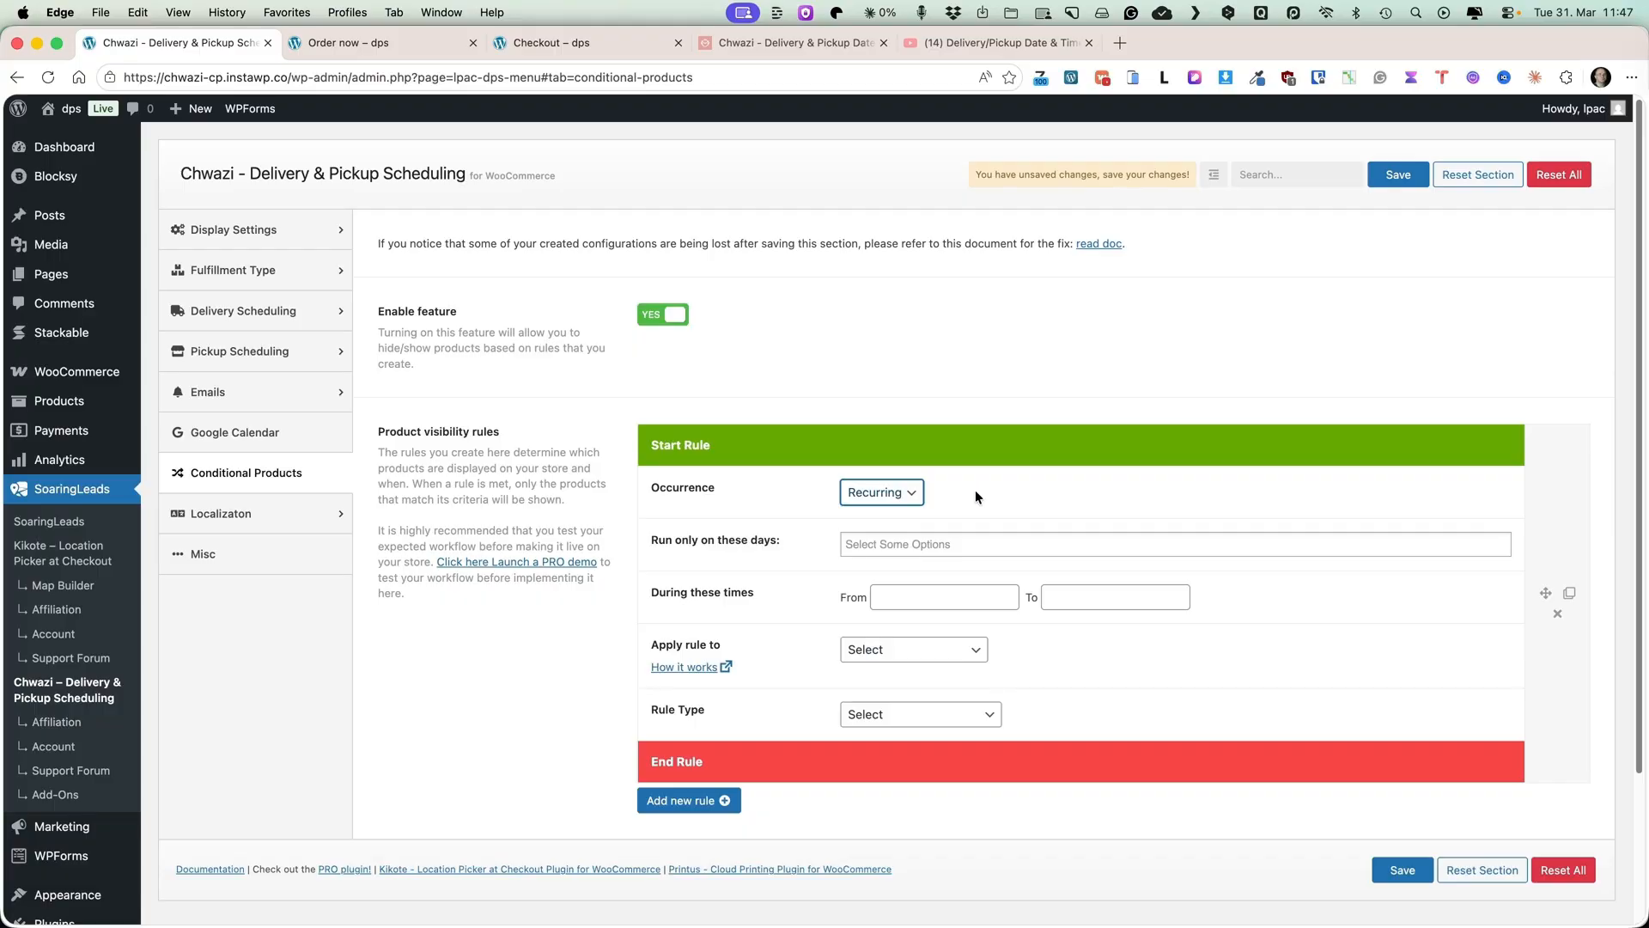
# Set the rule to run only on Monday, Wednesday and Friday.
pyautogui.click(893, 544)
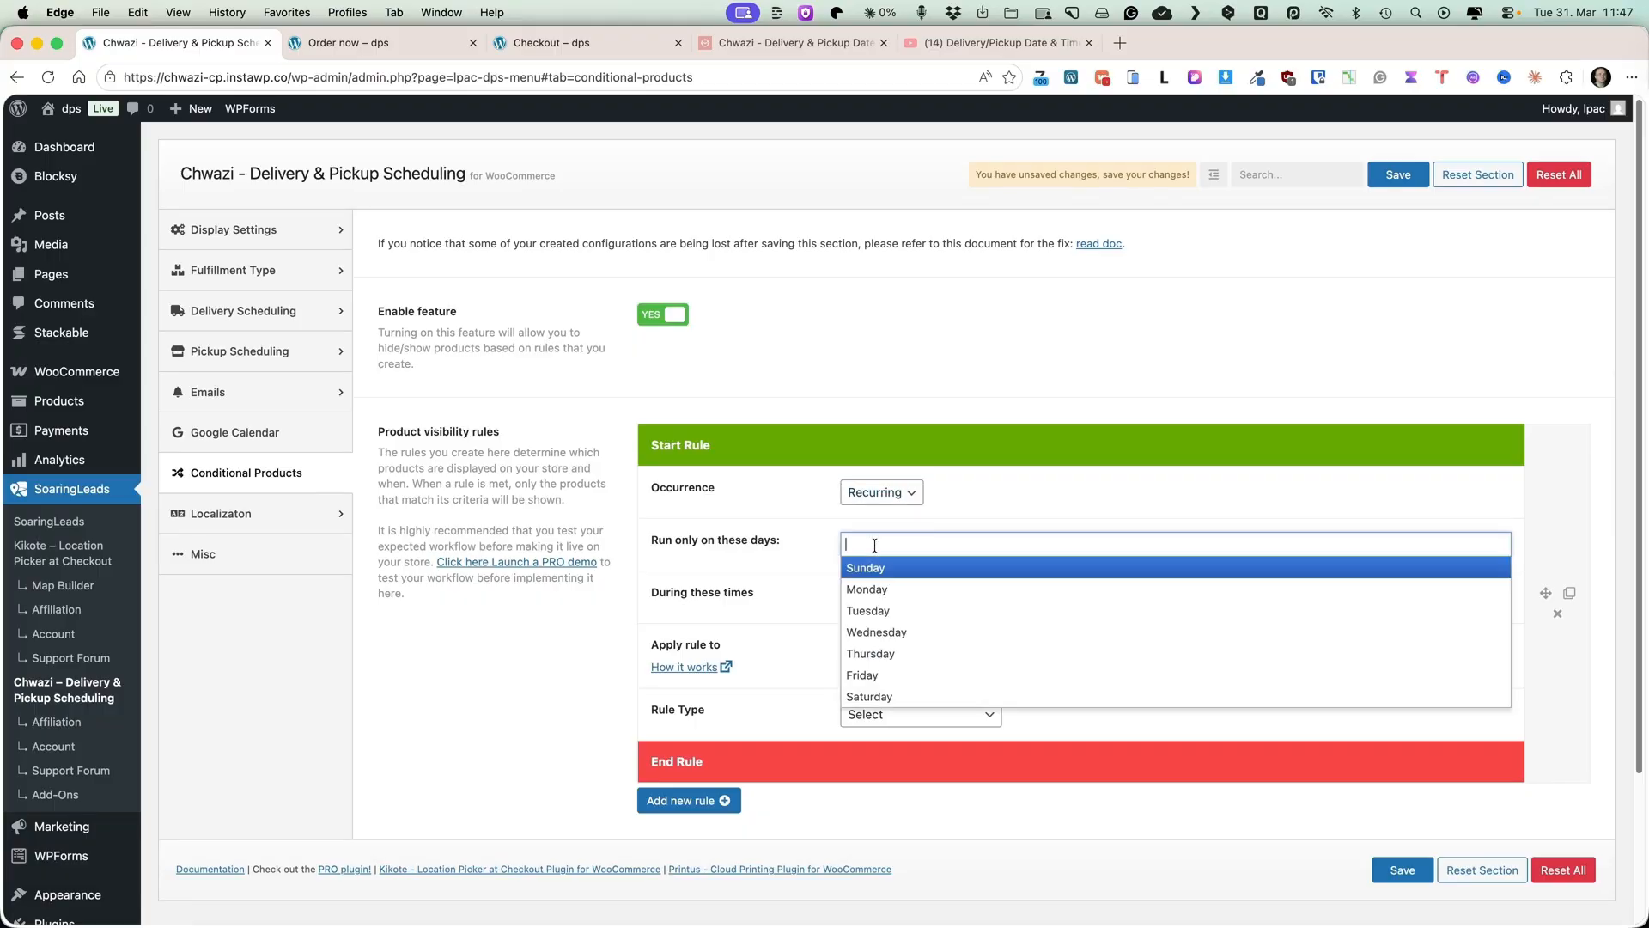
pyautogui.click(858, 590)
pyautogui.click(918, 544)
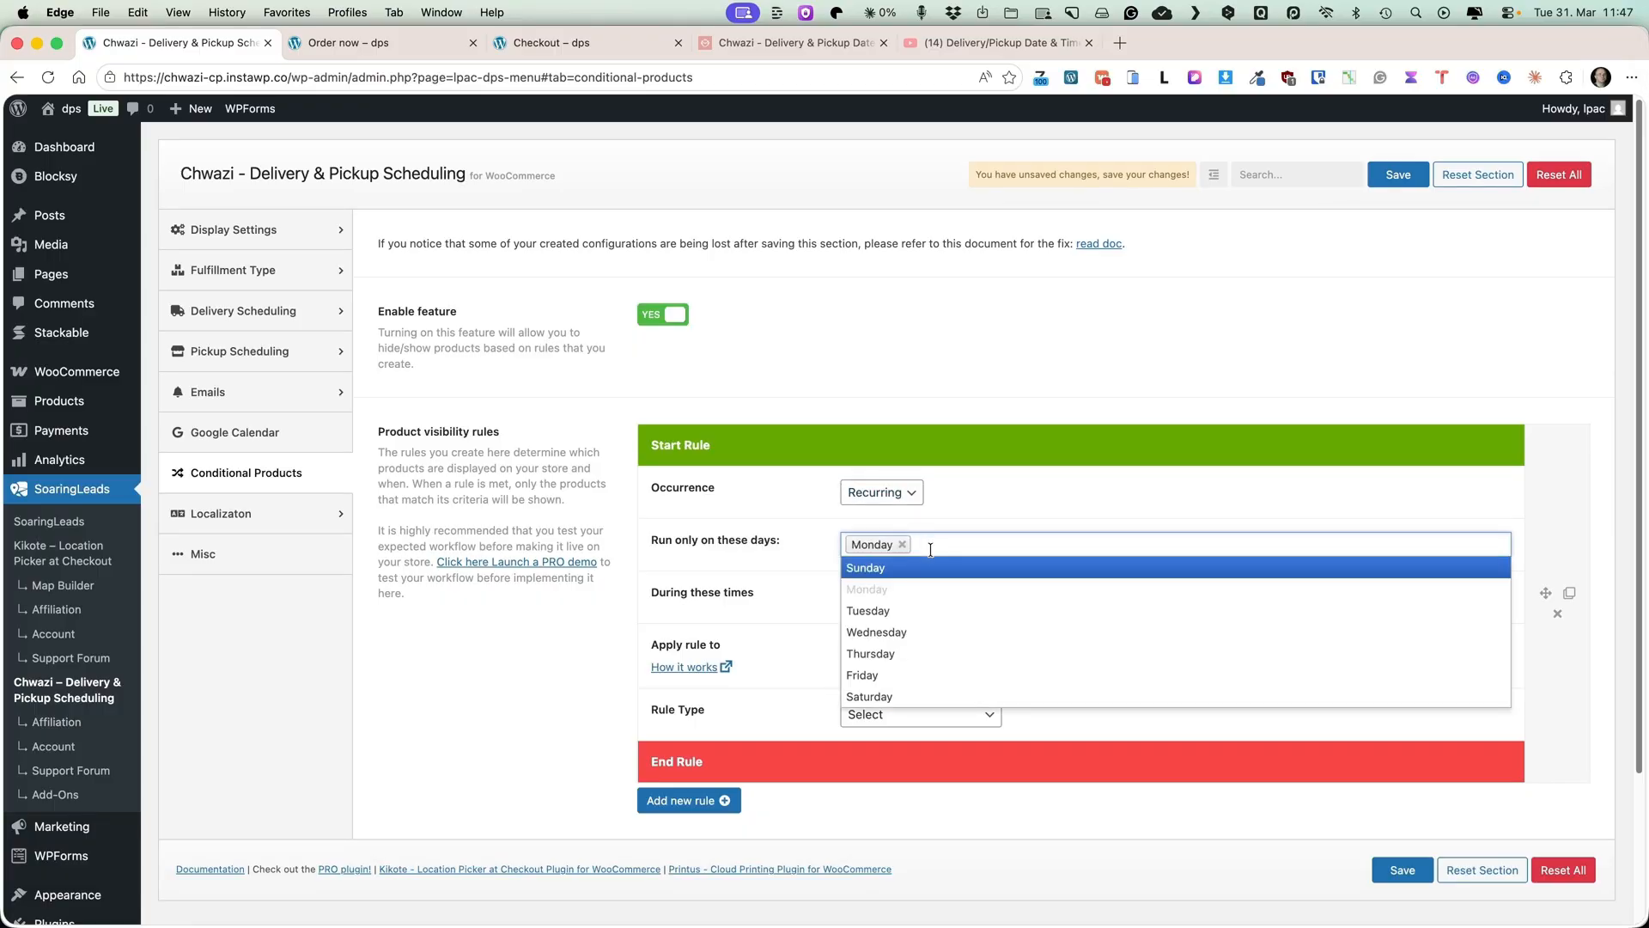
pyautogui.click(897, 632)
pyautogui.click(1014, 548)
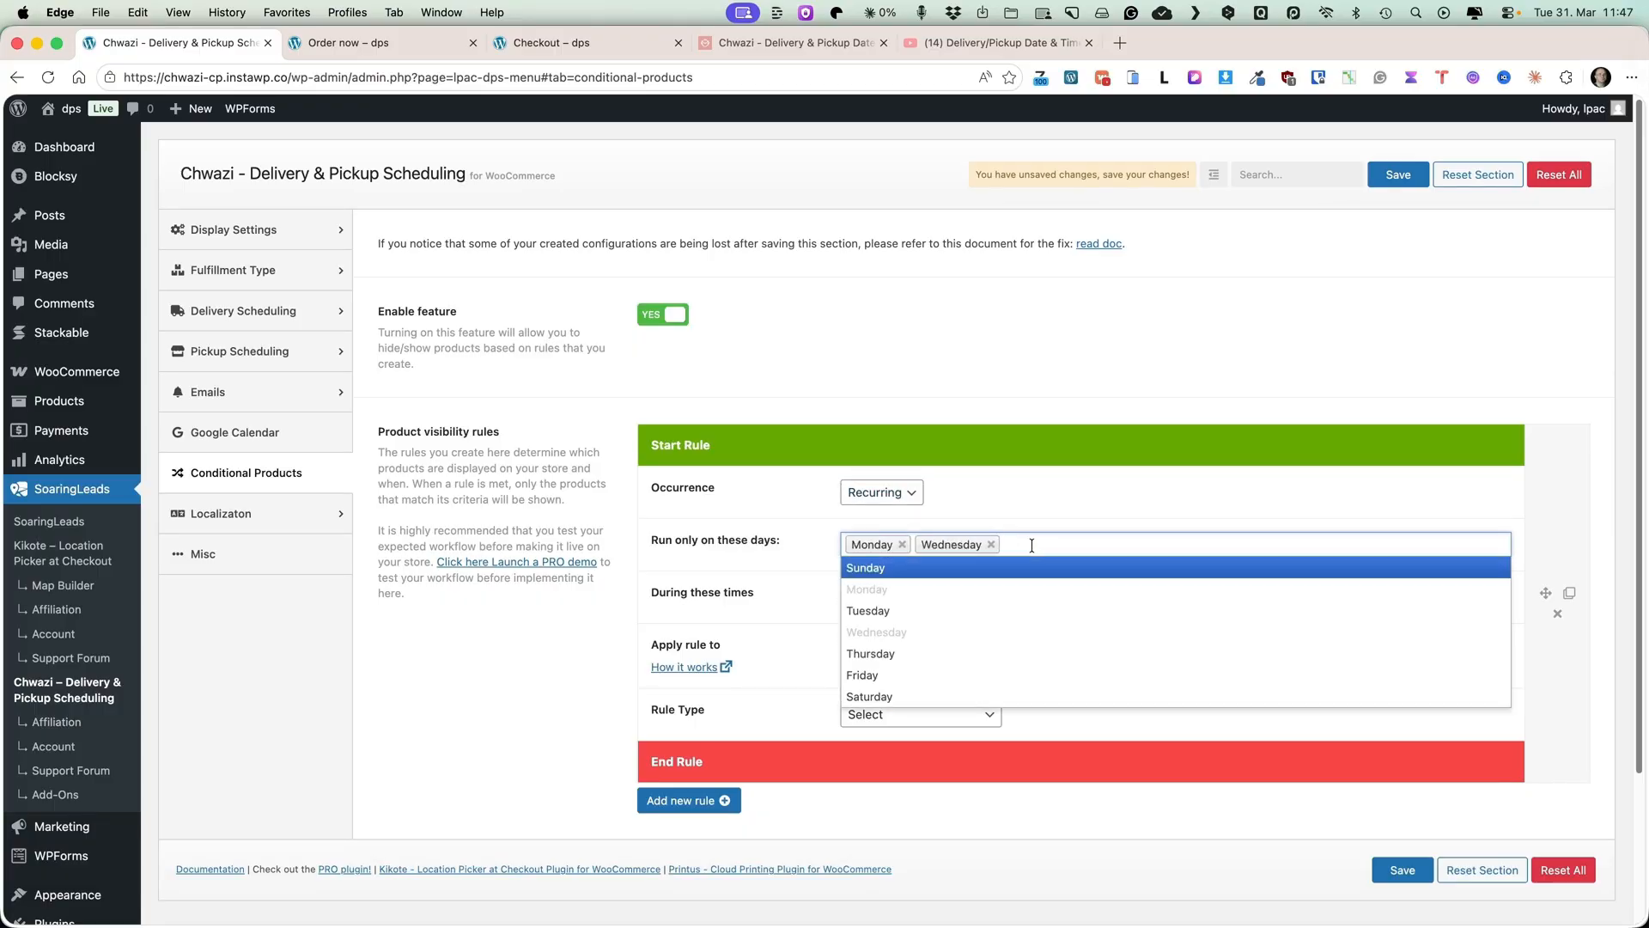
pyautogui.click(903, 675)
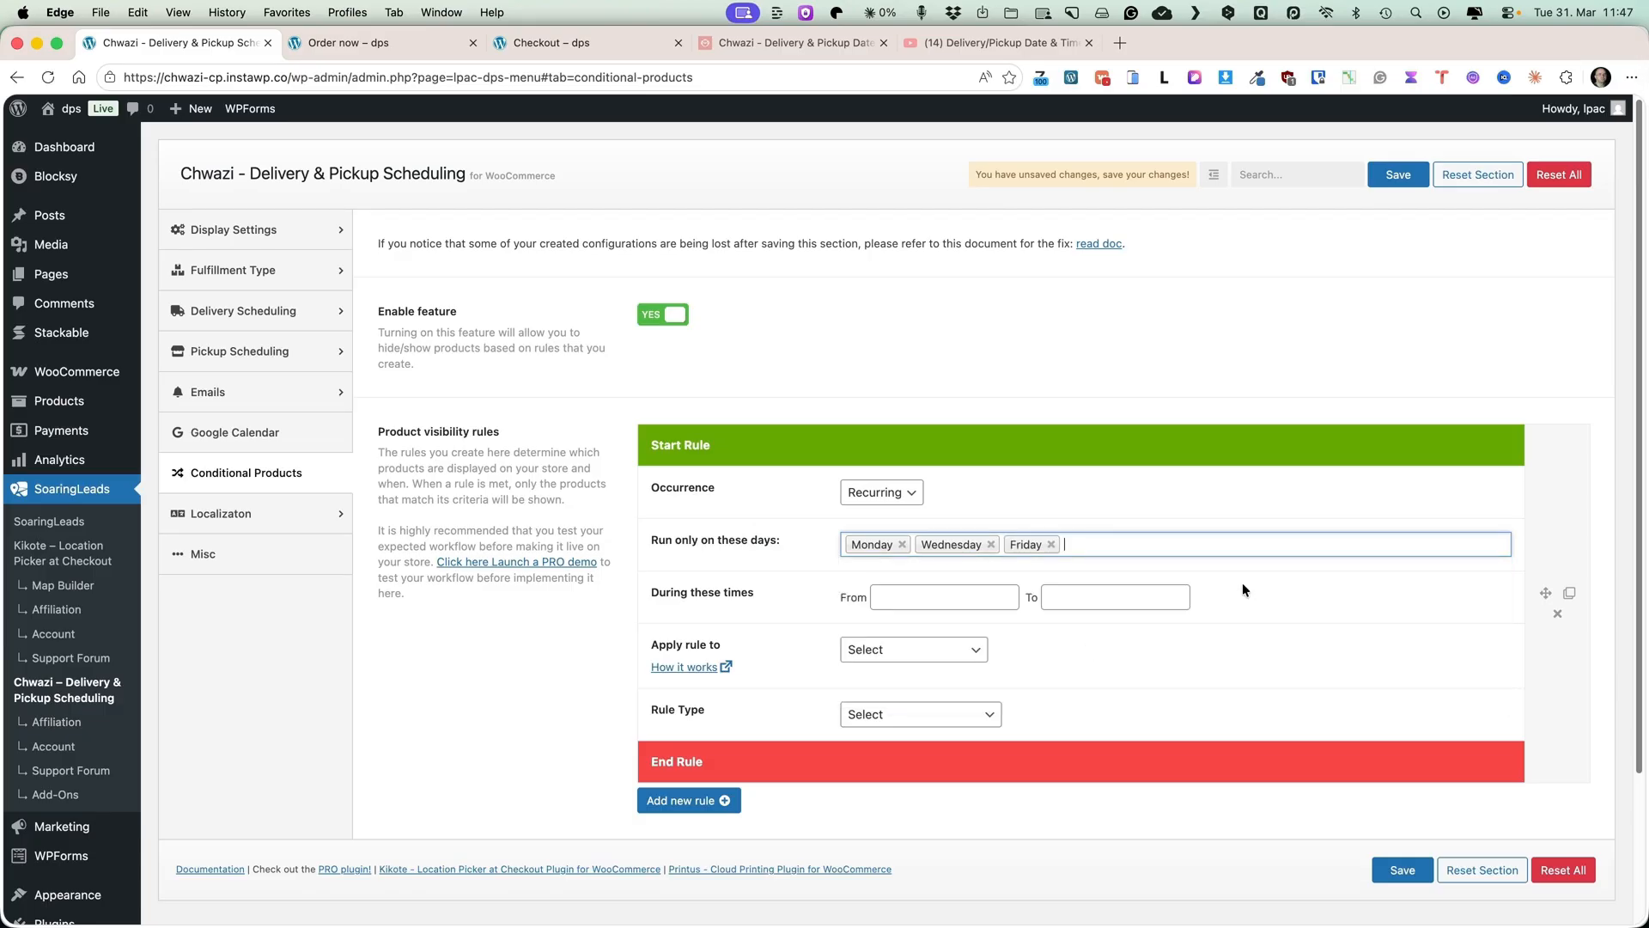
# Set the rule's active times from 11:00 to 16:00.
pyautogui.click(944, 597)
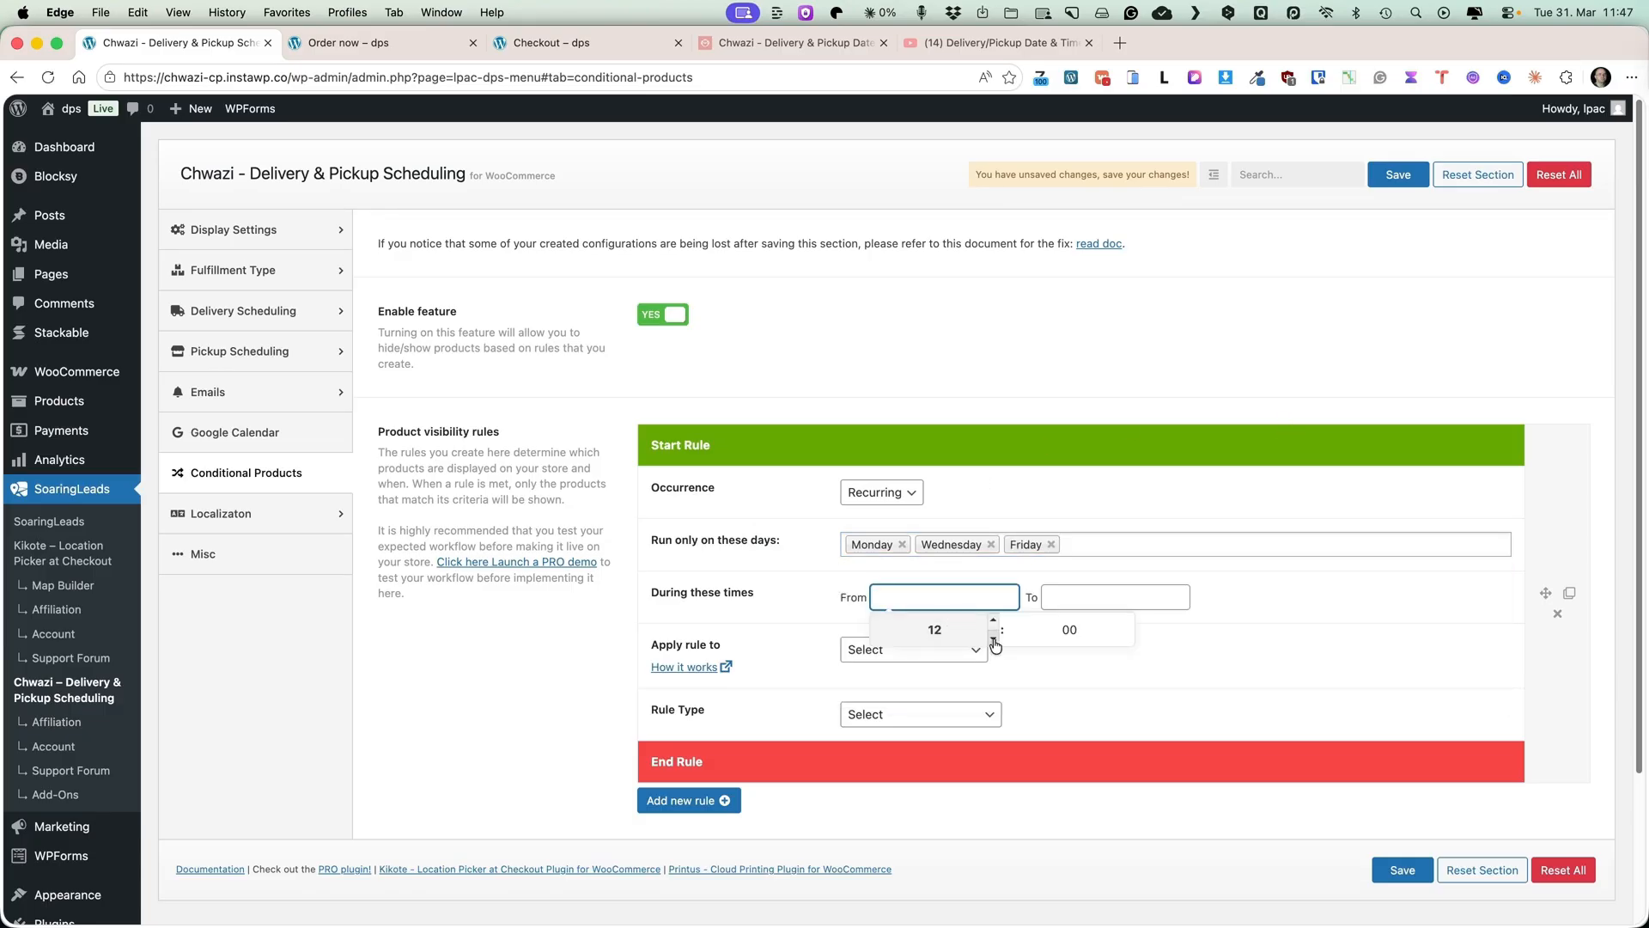
pyautogui.click(994, 621)
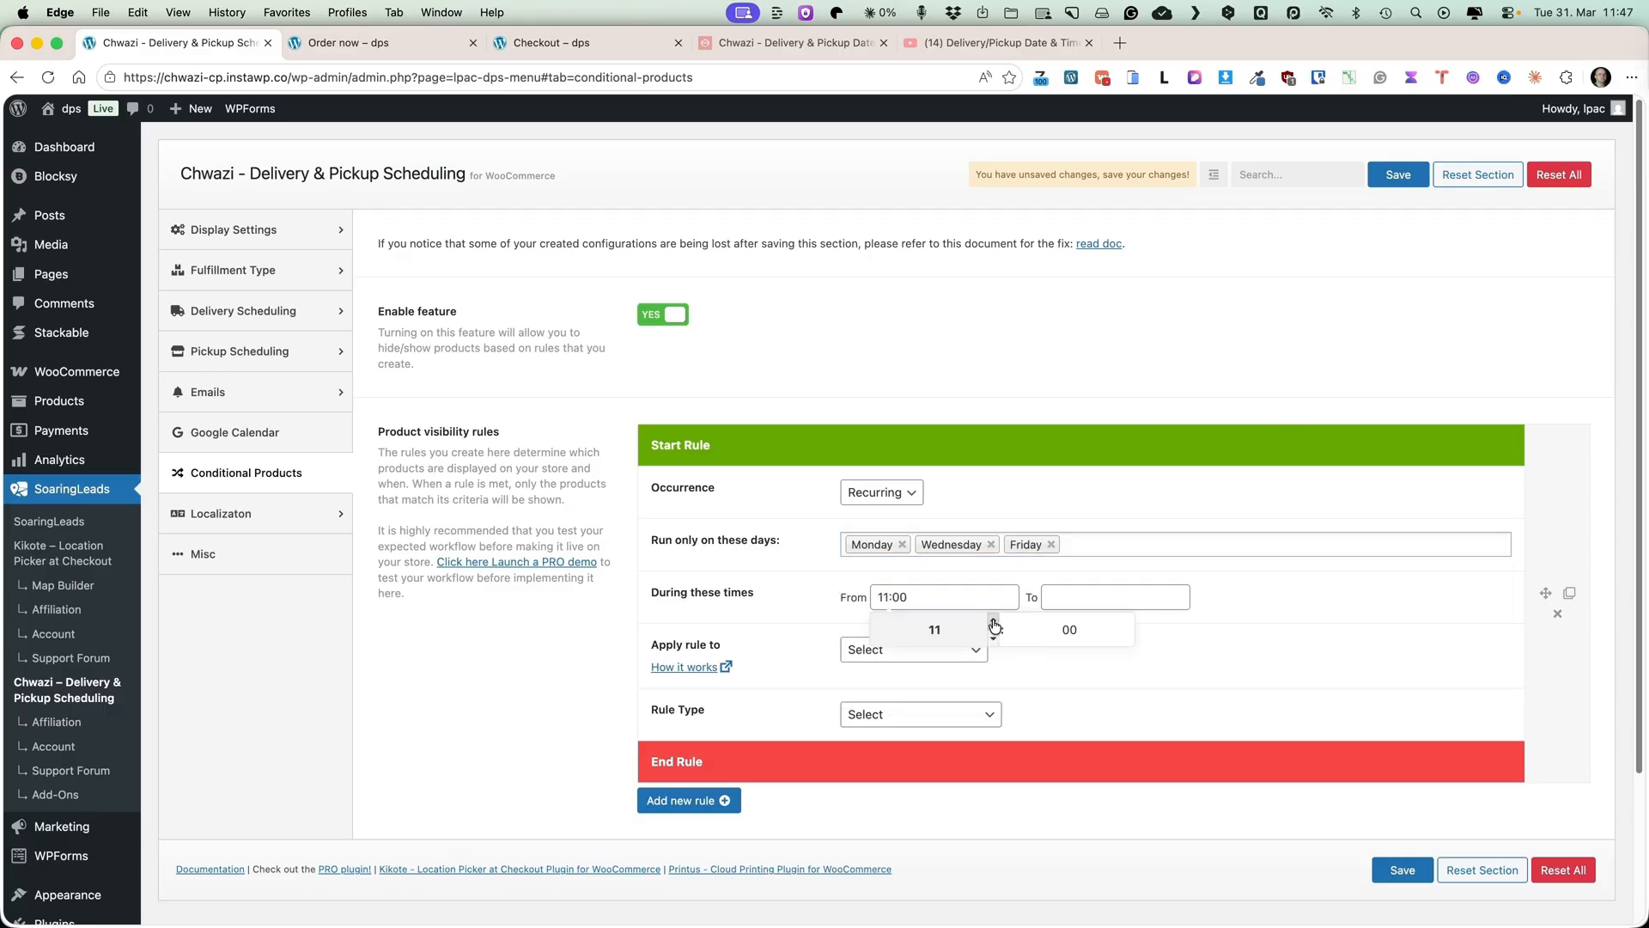
pyautogui.click(1116, 599)
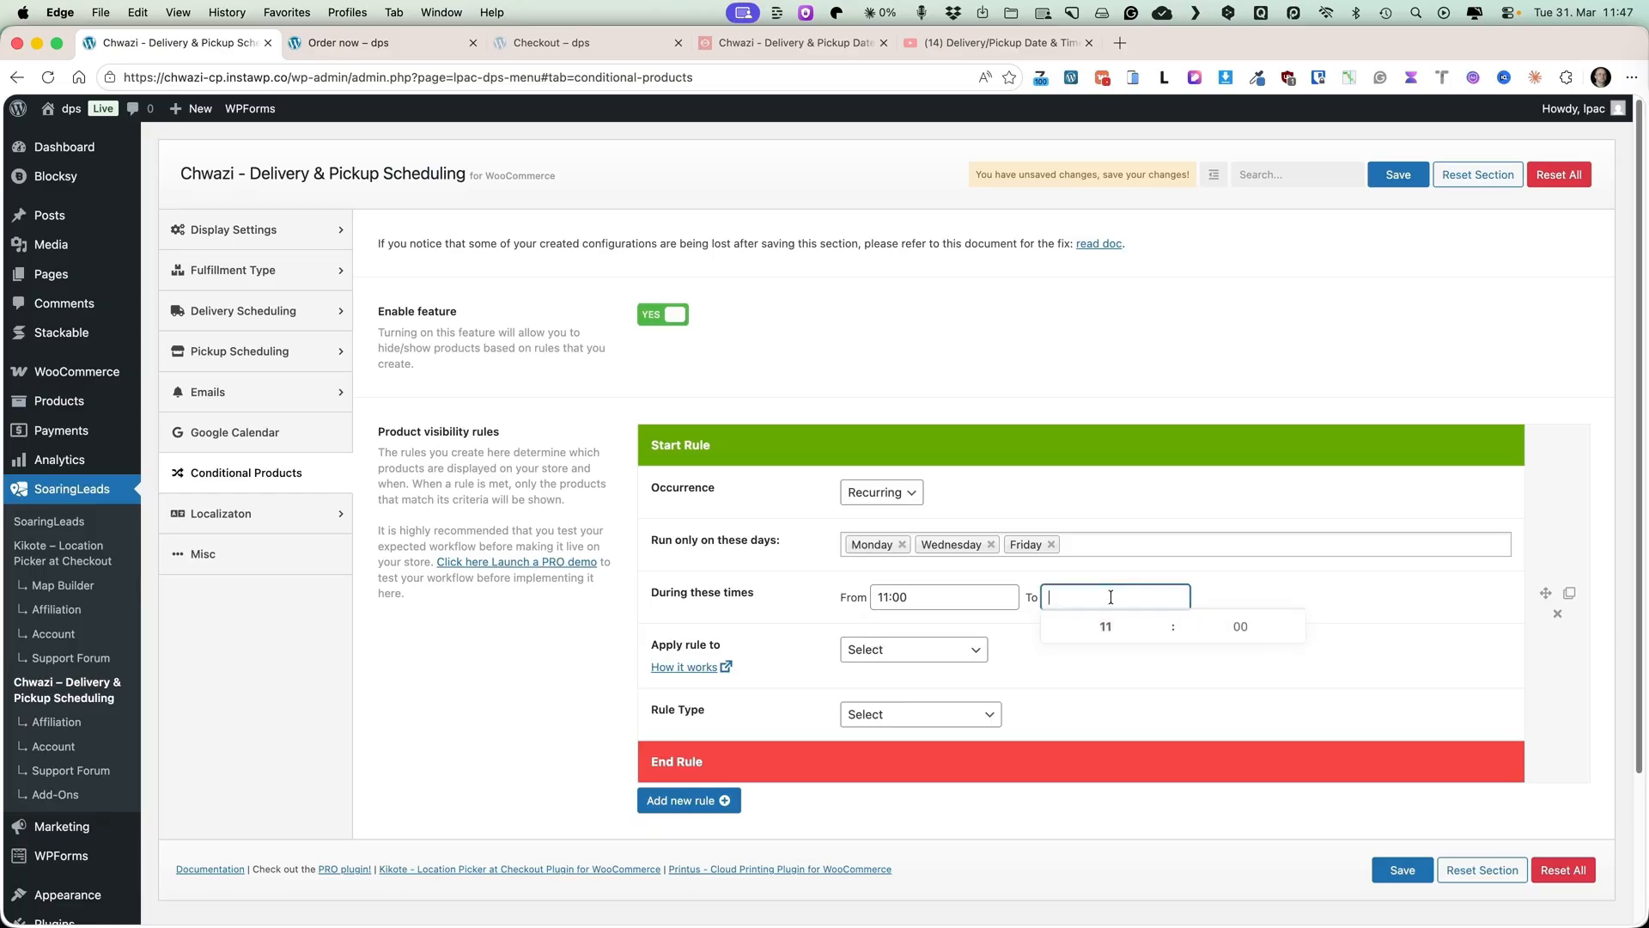
pyautogui.click(1164, 621)
pyautogui.click(1166, 622)
pyautogui.click(1165, 622)
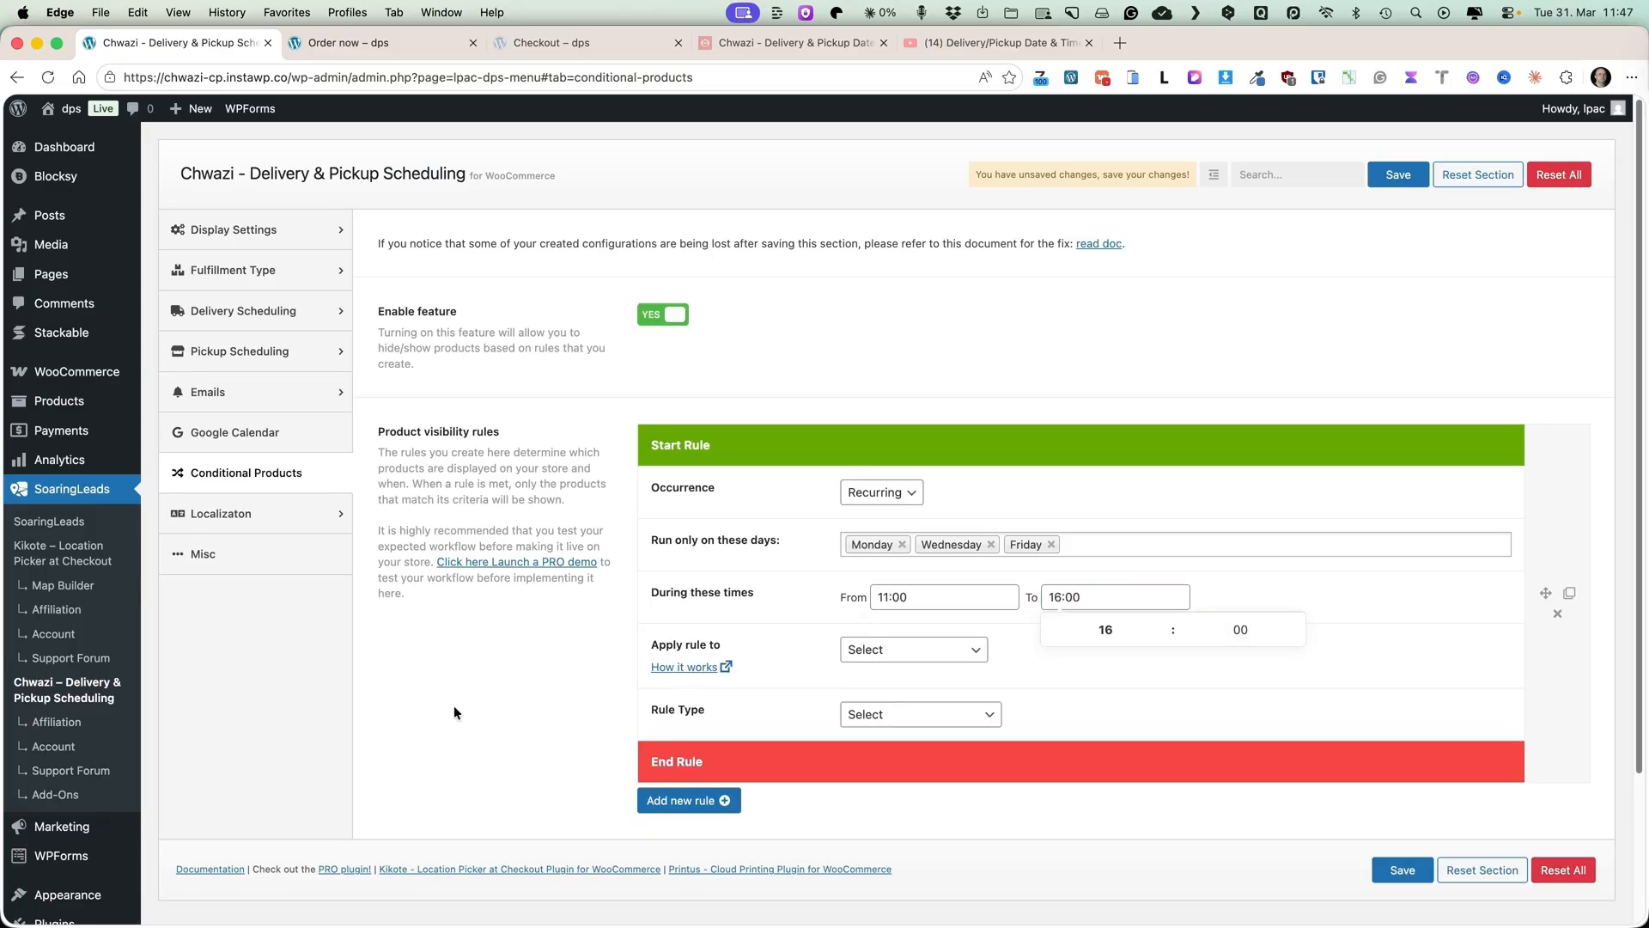
pyautogui.click(488, 700)
# Apply the rule to both fulfillment types and set its rule type to Product name.
pyautogui.scroll(-3, 508, 699)
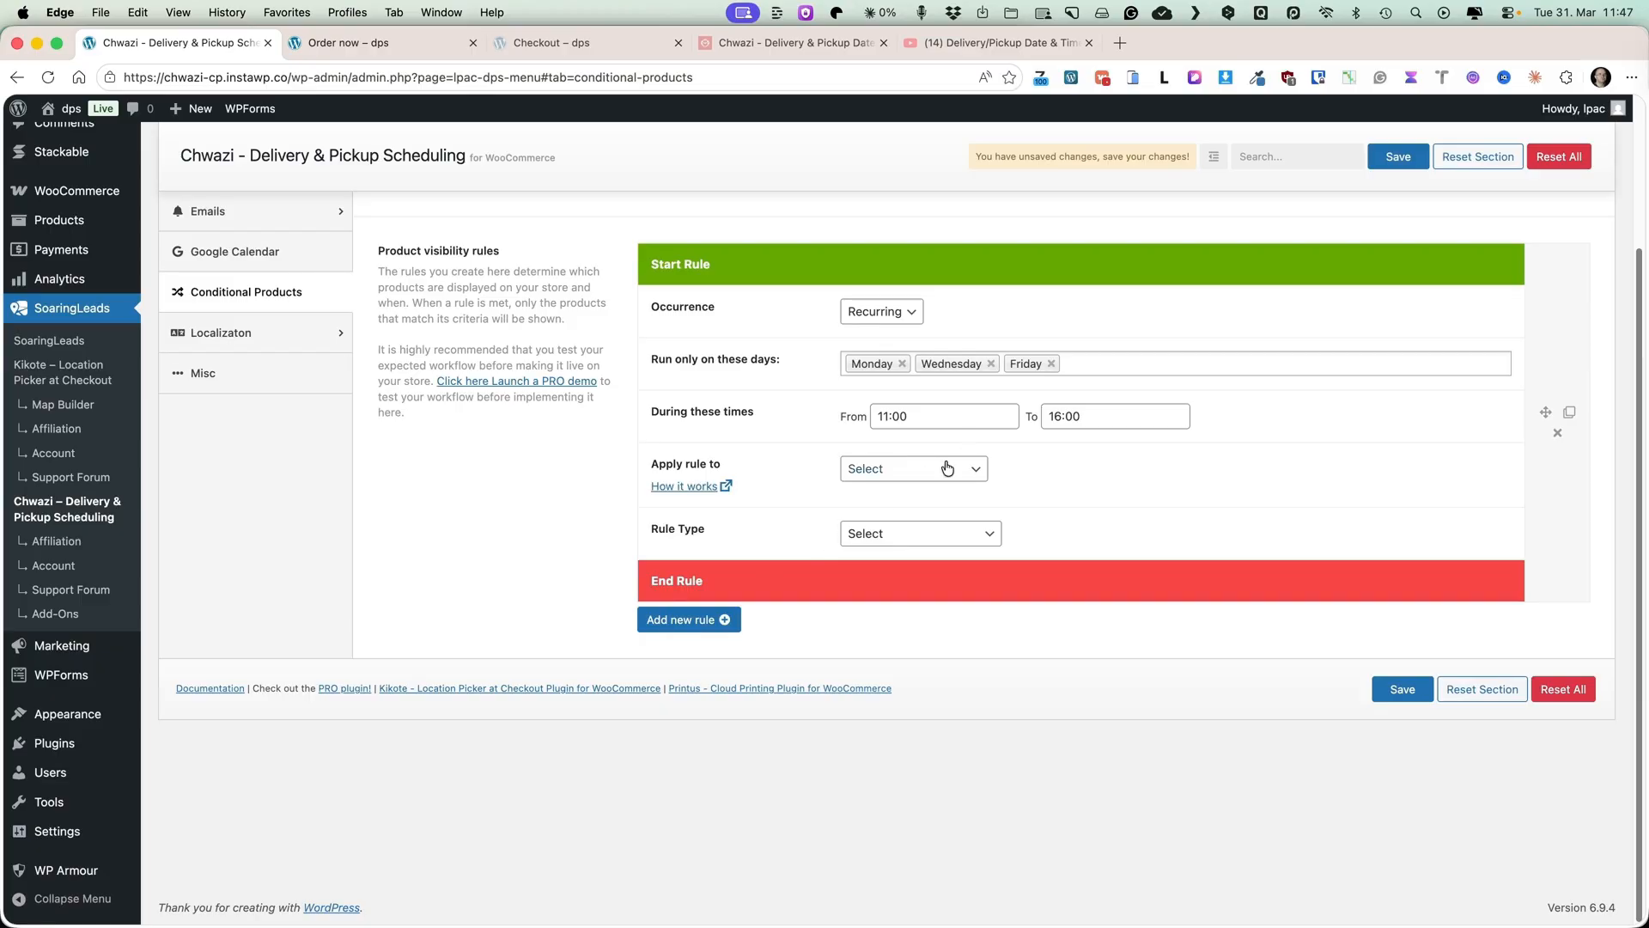
pyautogui.click(899, 472)
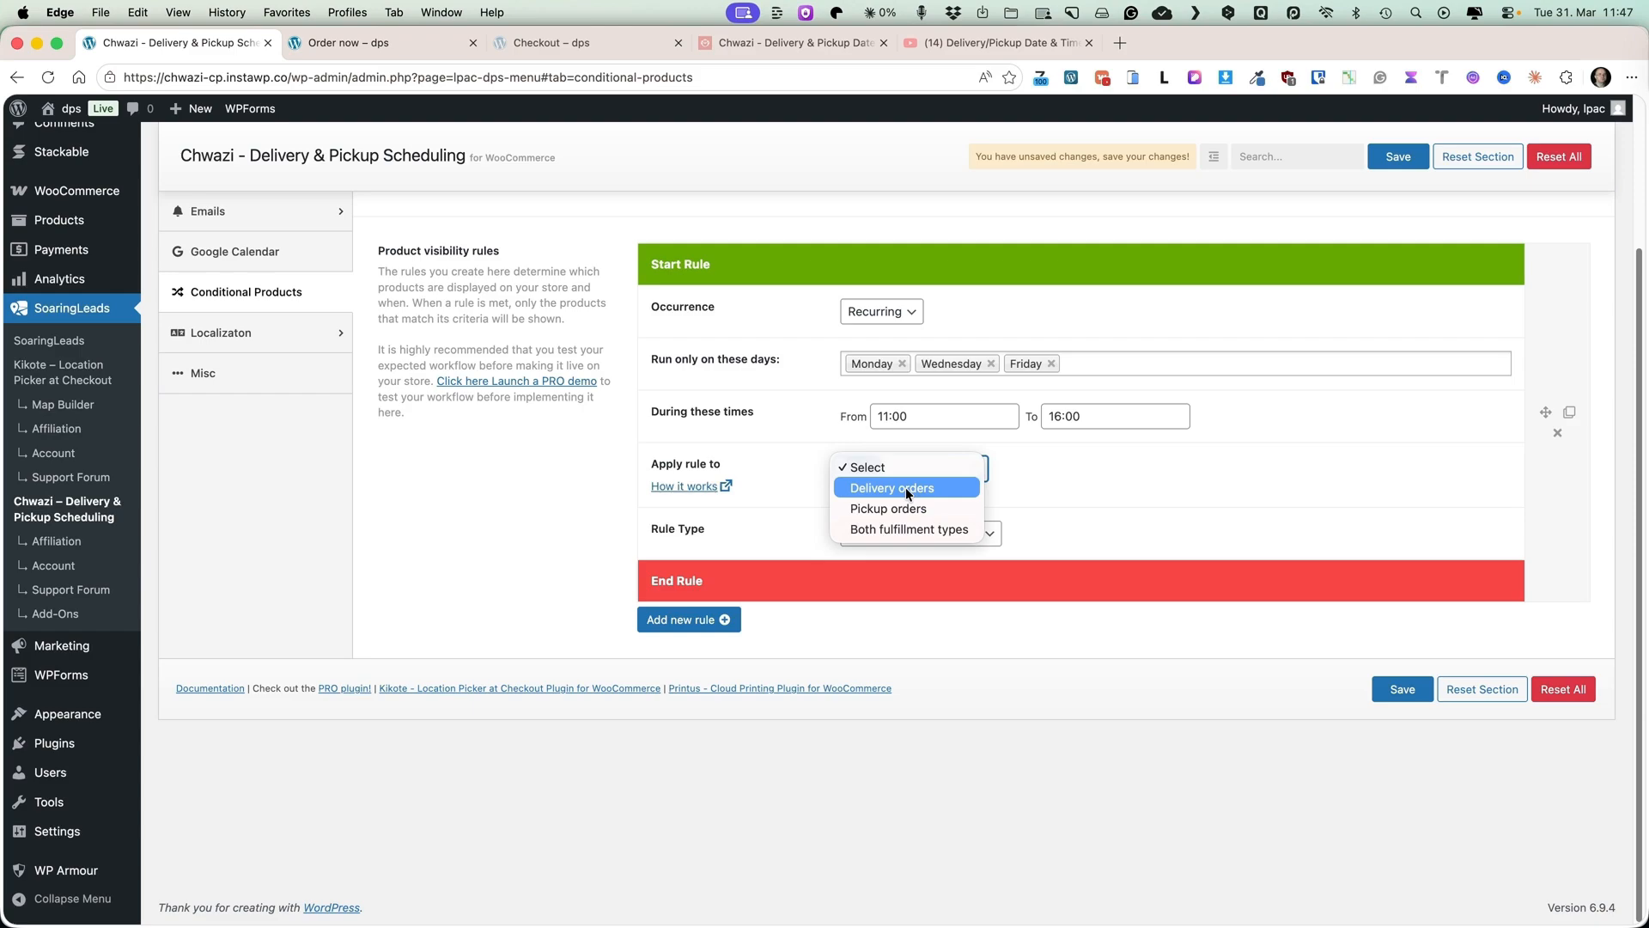
pyautogui.click(958, 529)
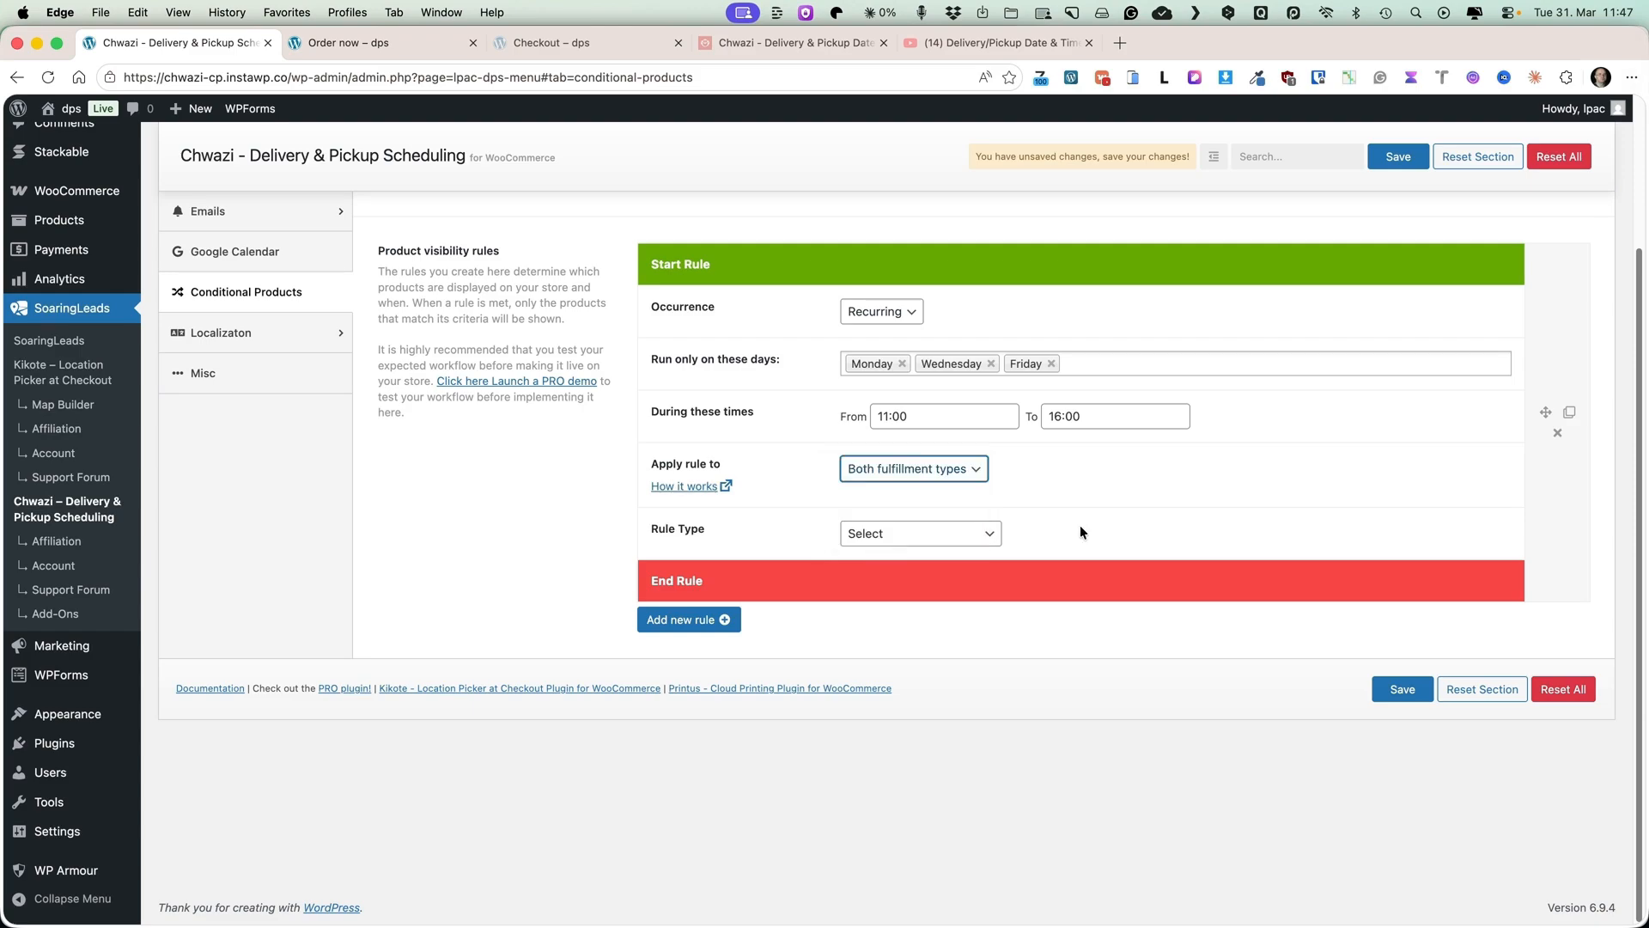
pyautogui.click(912, 530)
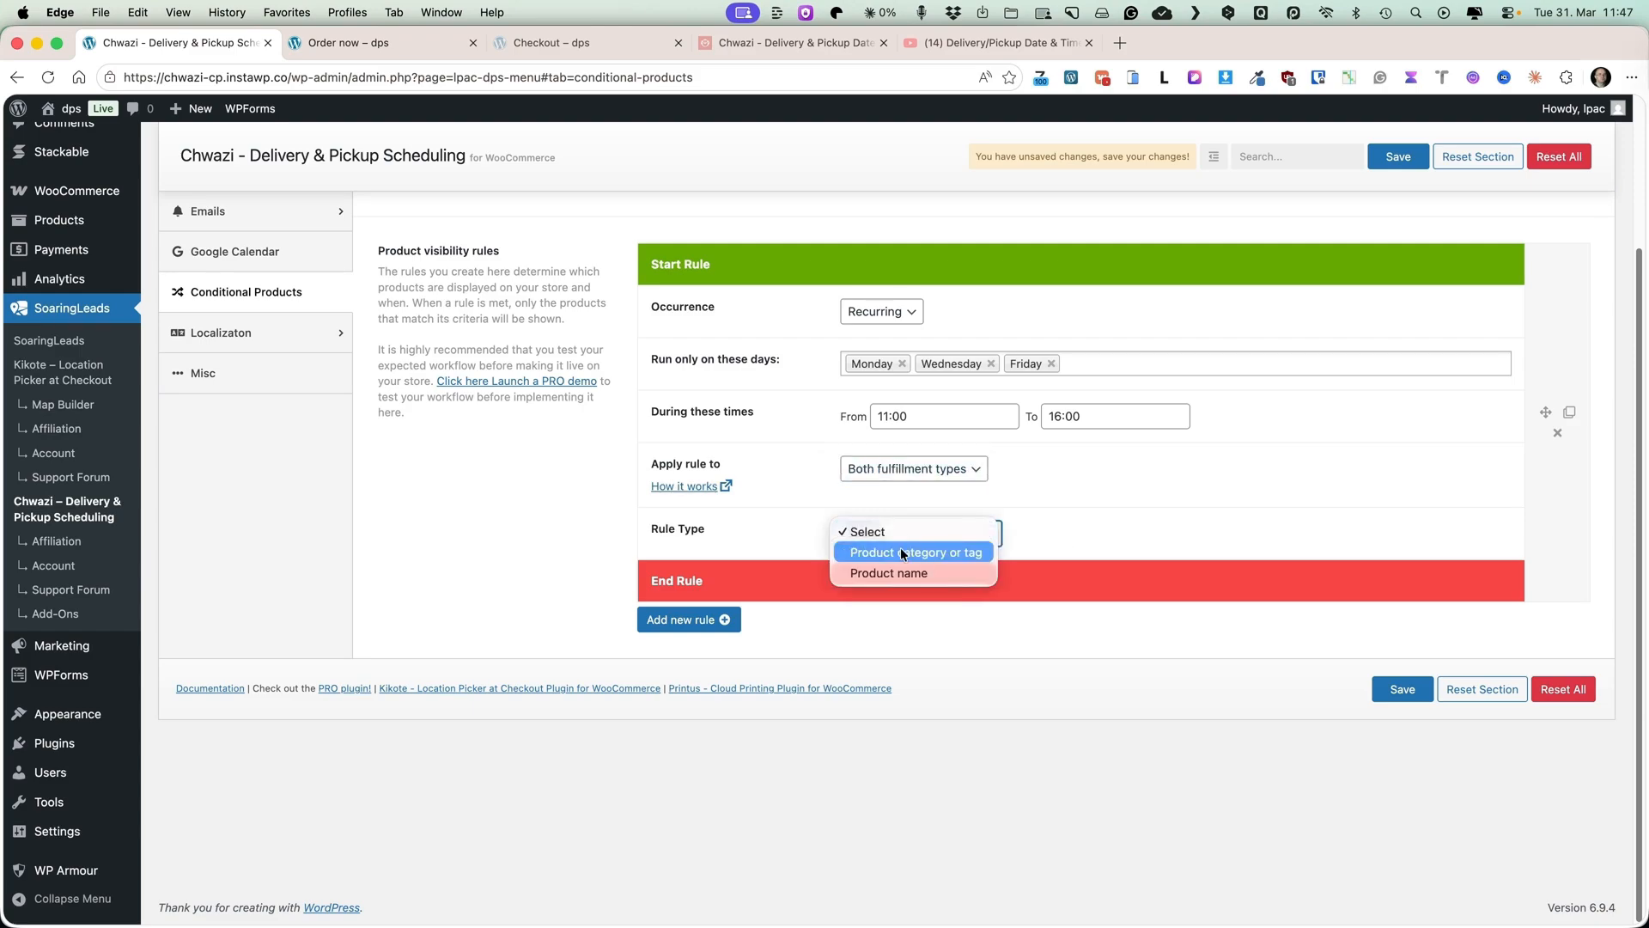
pyautogui.click(887, 573)
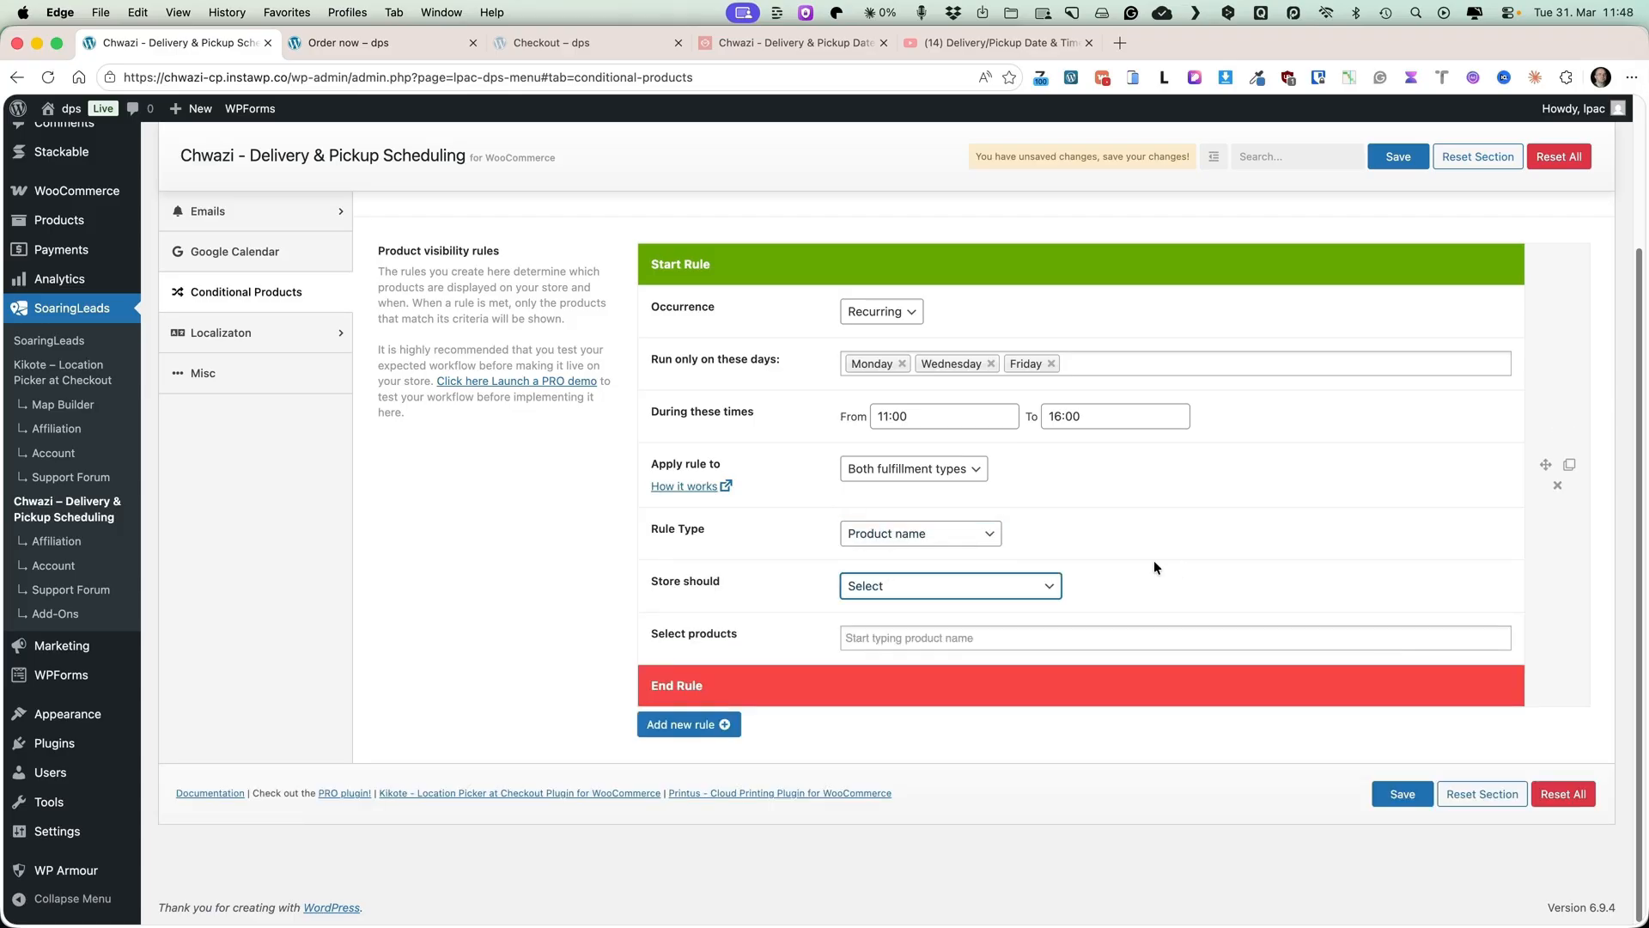
# Replace Wednesday with Tuesday in the rule's run days and set the store to hide the following products.
pyautogui.click(1029, 587)
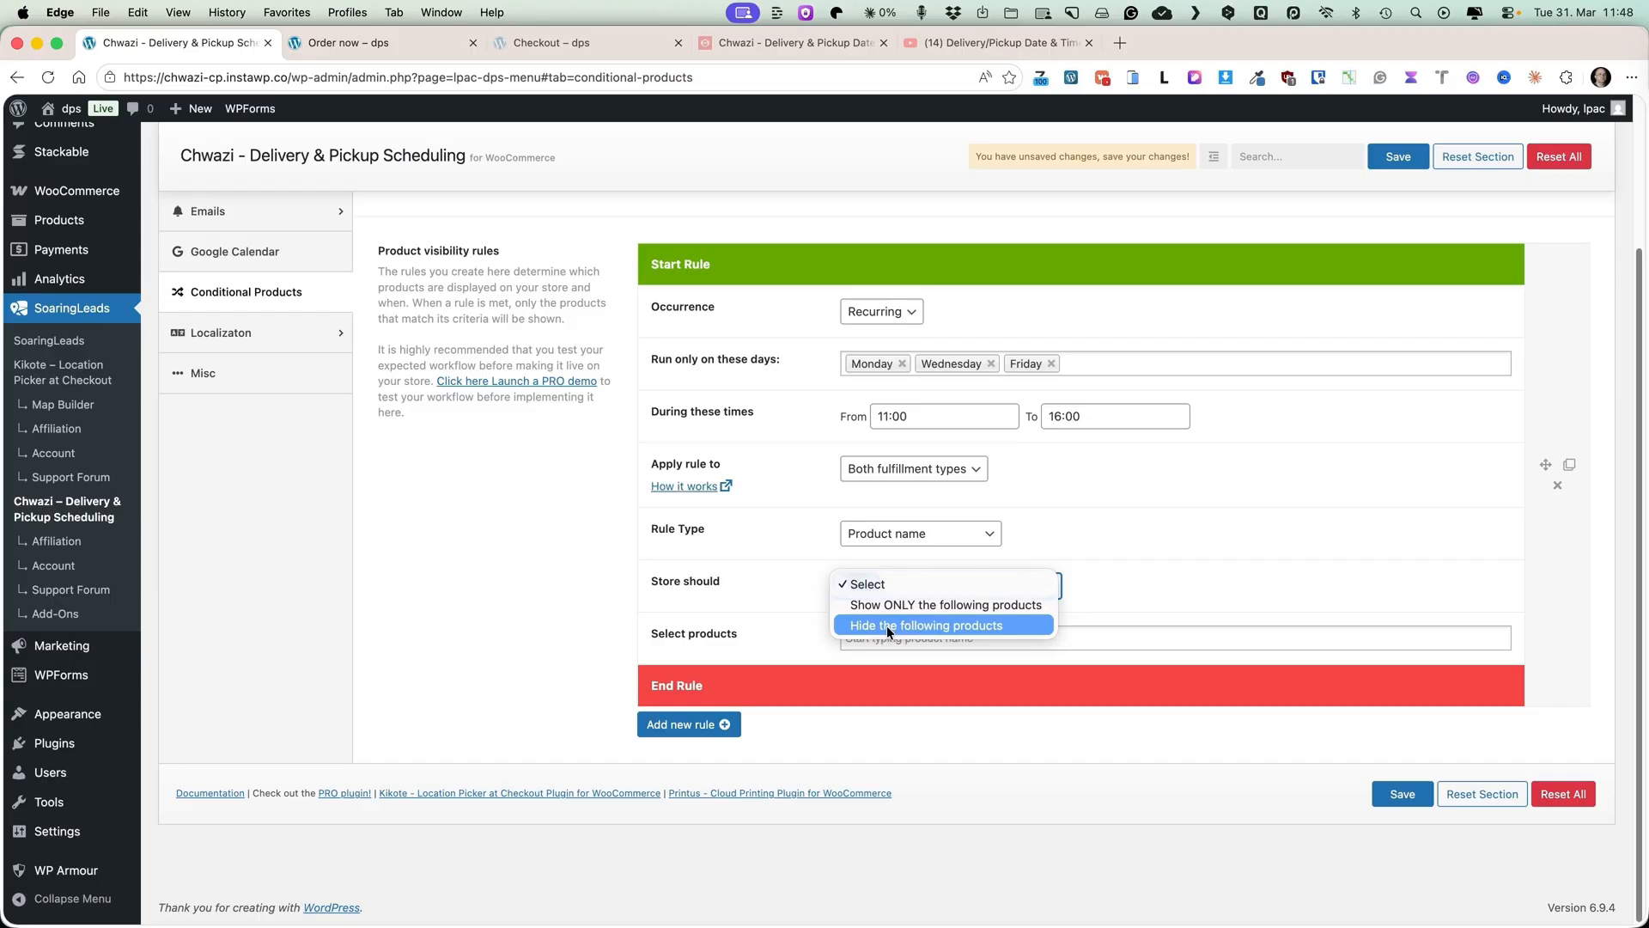
pyautogui.click(1270, 559)
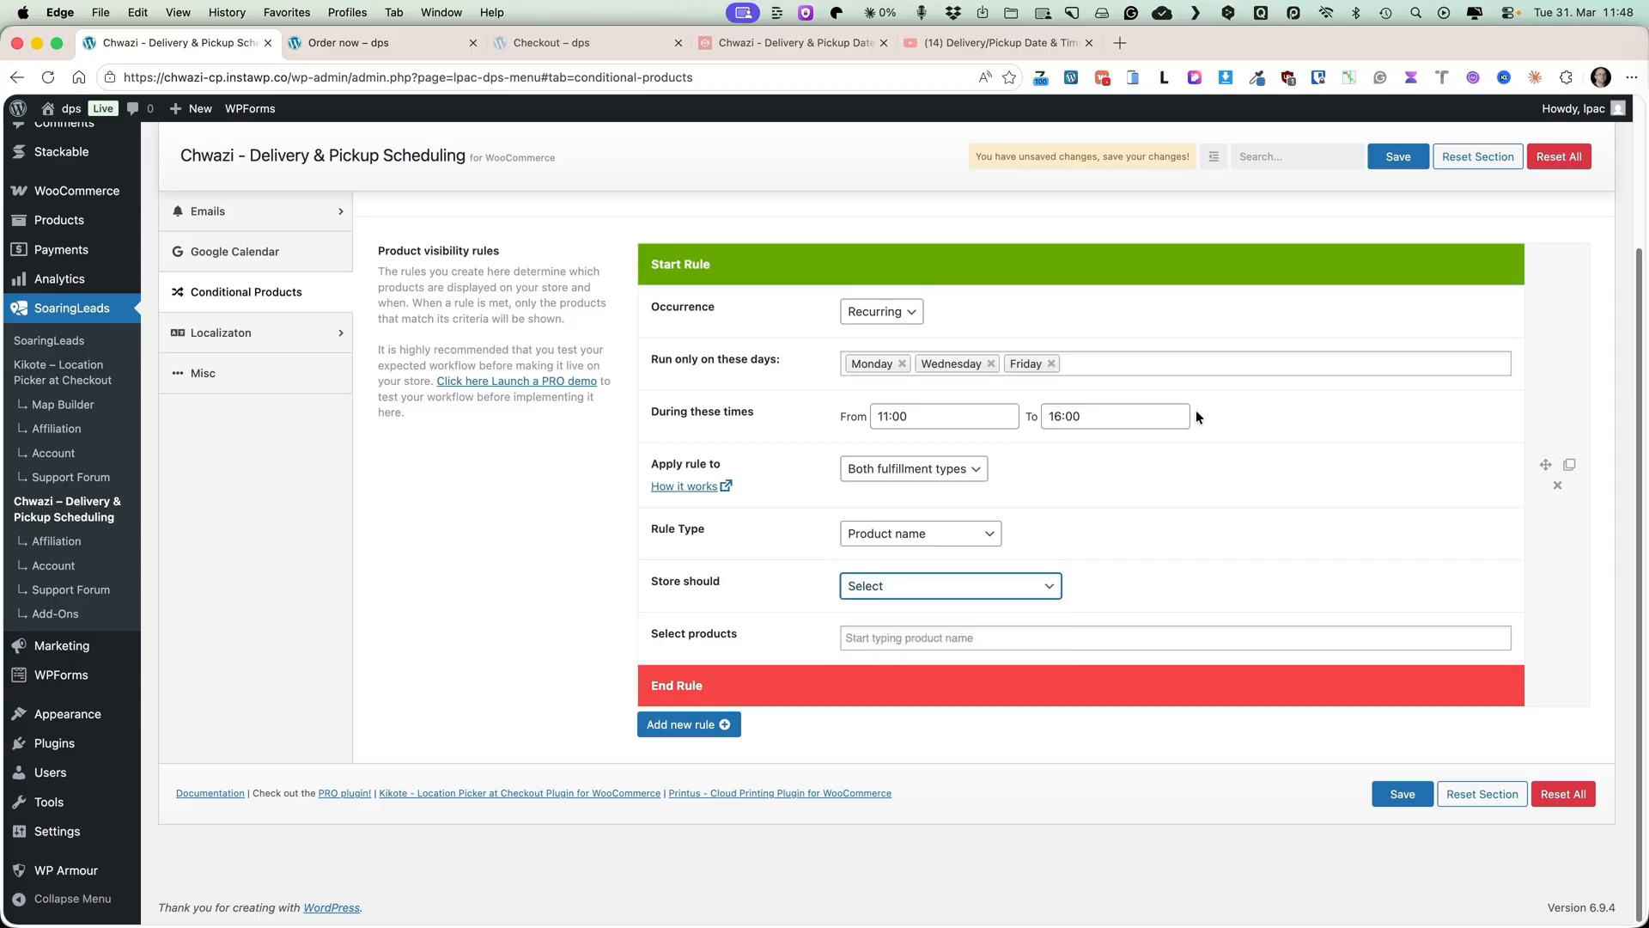
pyautogui.click(991, 363)
pyautogui.click(940, 367)
pyautogui.click(870, 429)
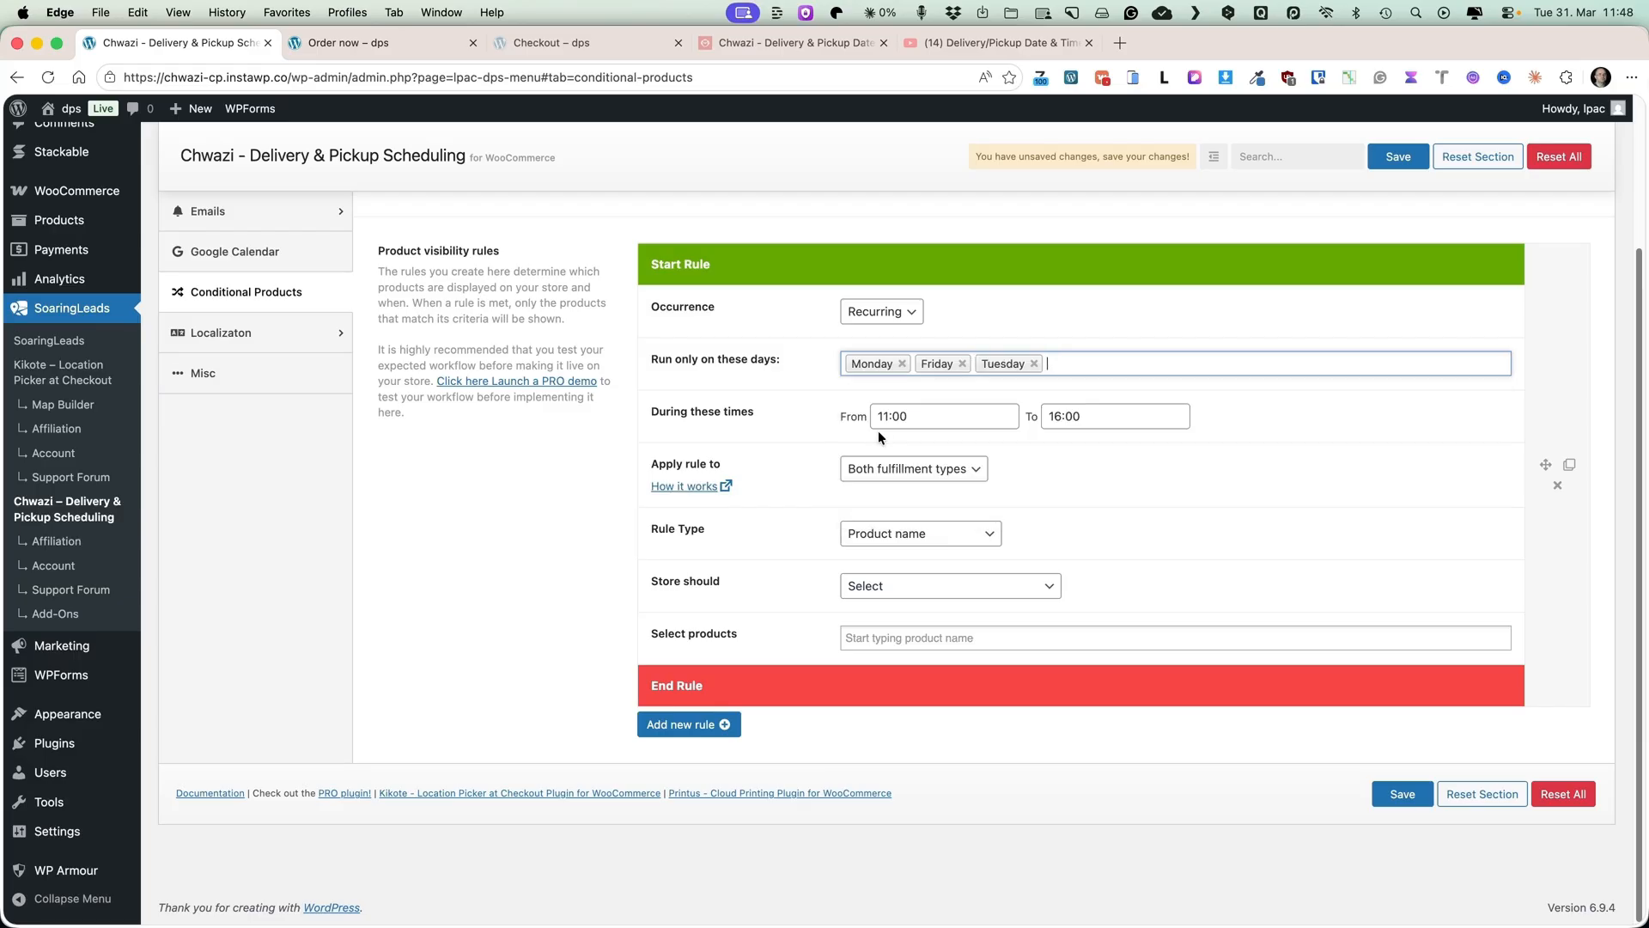
pyautogui.click(939, 582)
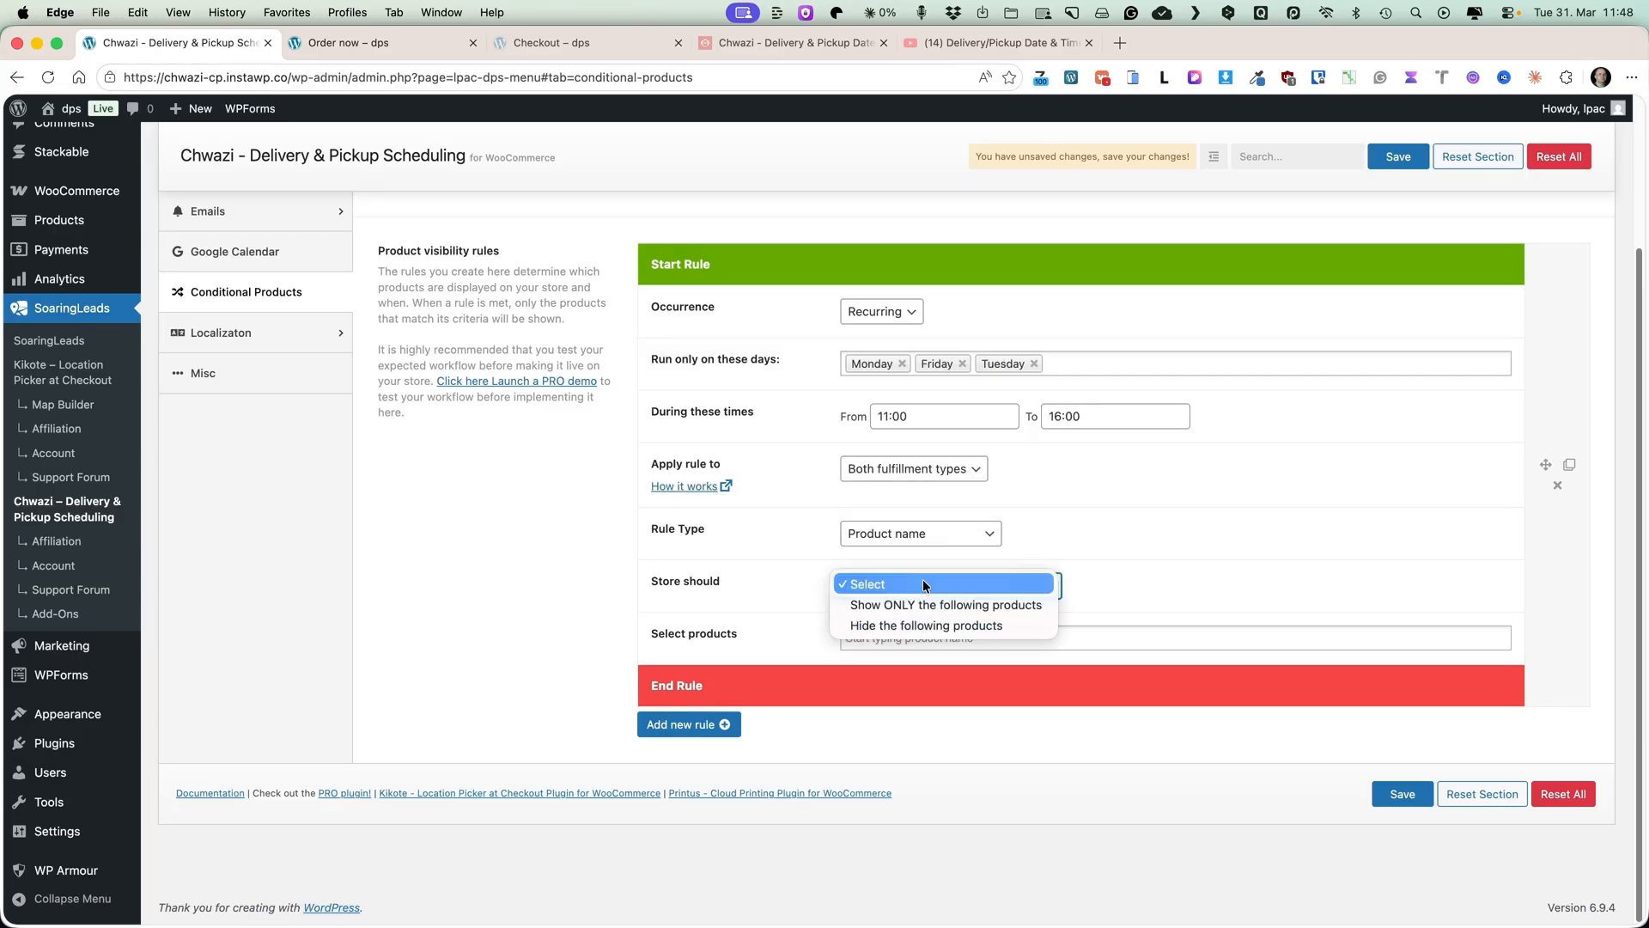
pyautogui.click(872, 623)
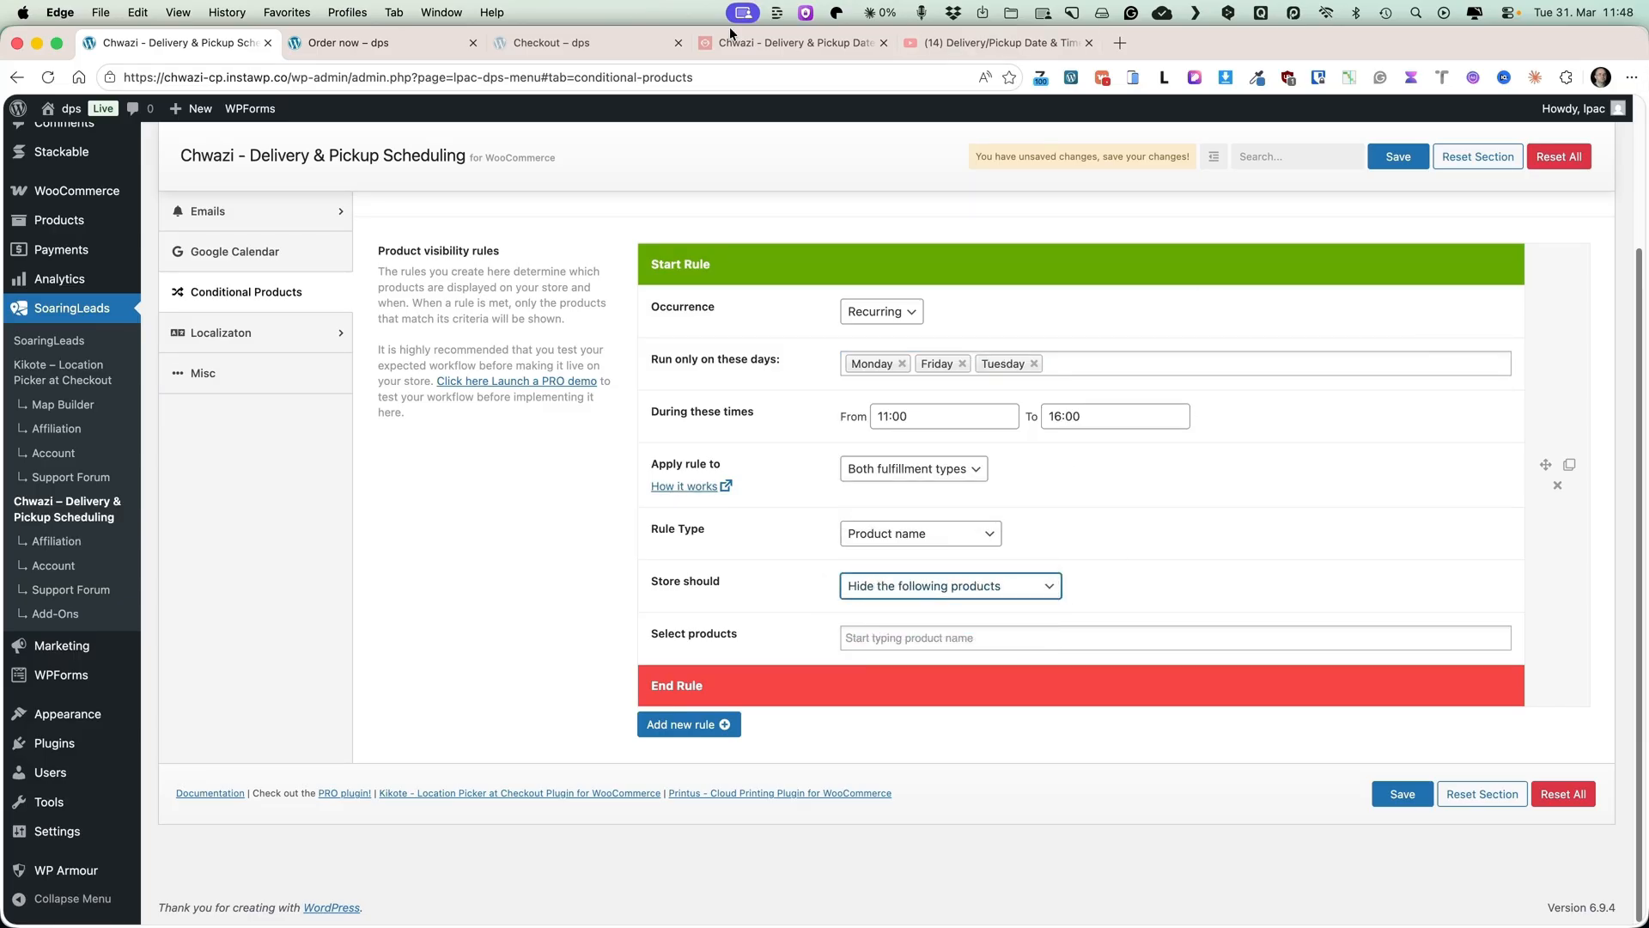
# Select Caesar Salad and Family Feast Bundle as the hidden products and save the settings.
pyautogui.click(369, 47)
pyautogui.scroll(-3, 175, 389)
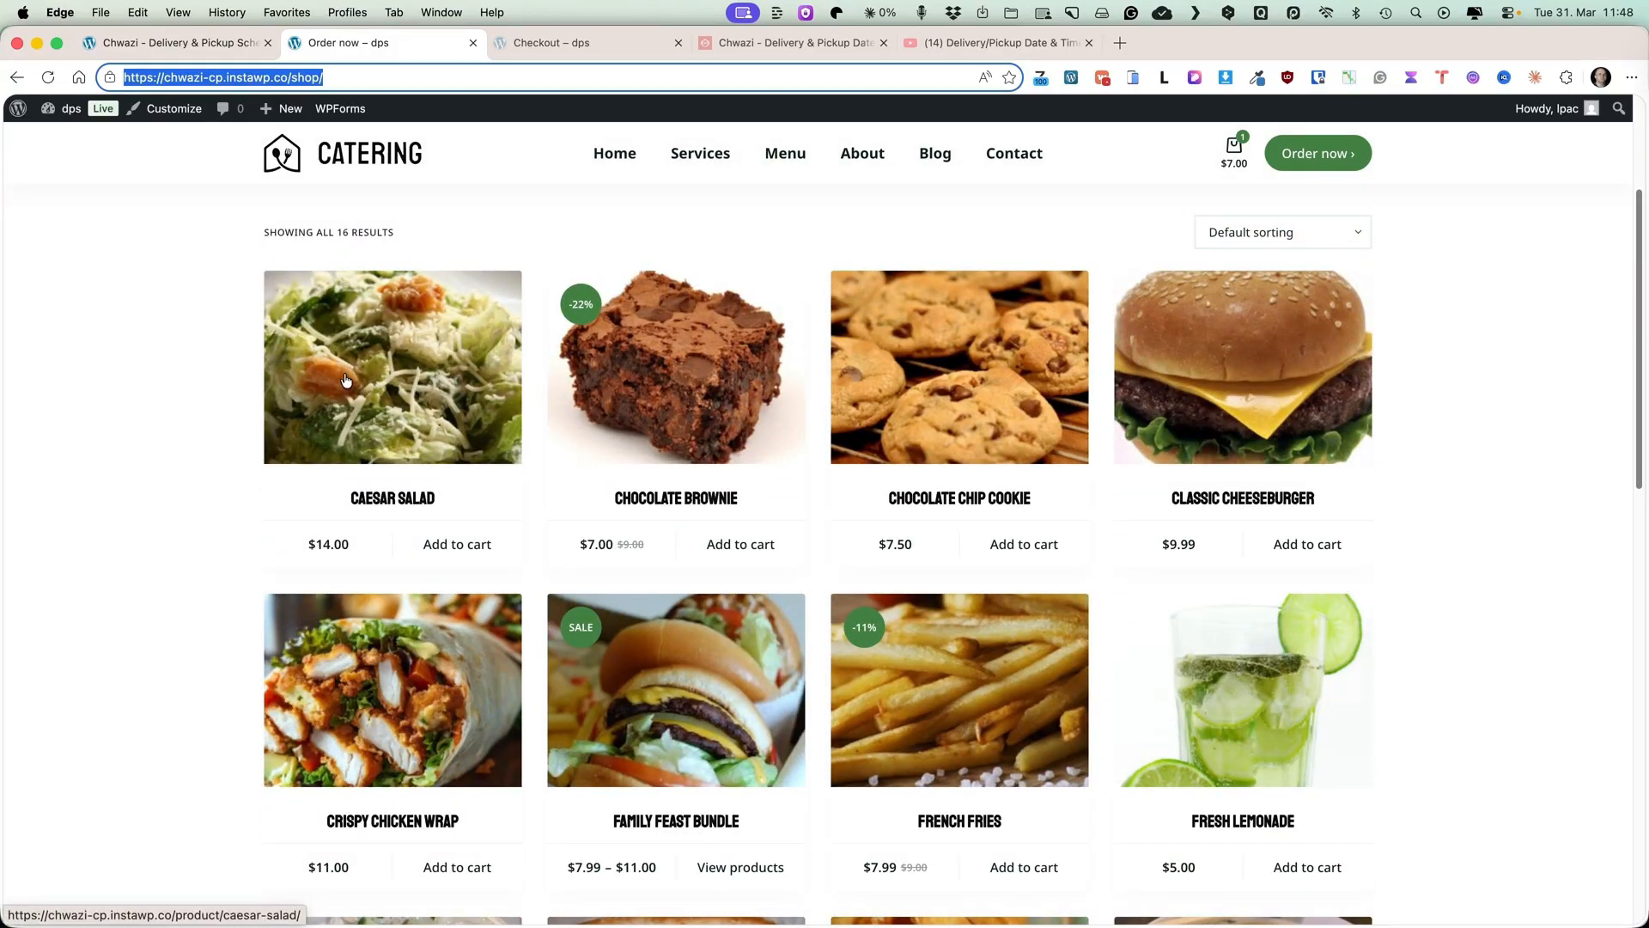
pyautogui.scroll(-3, 345, 380)
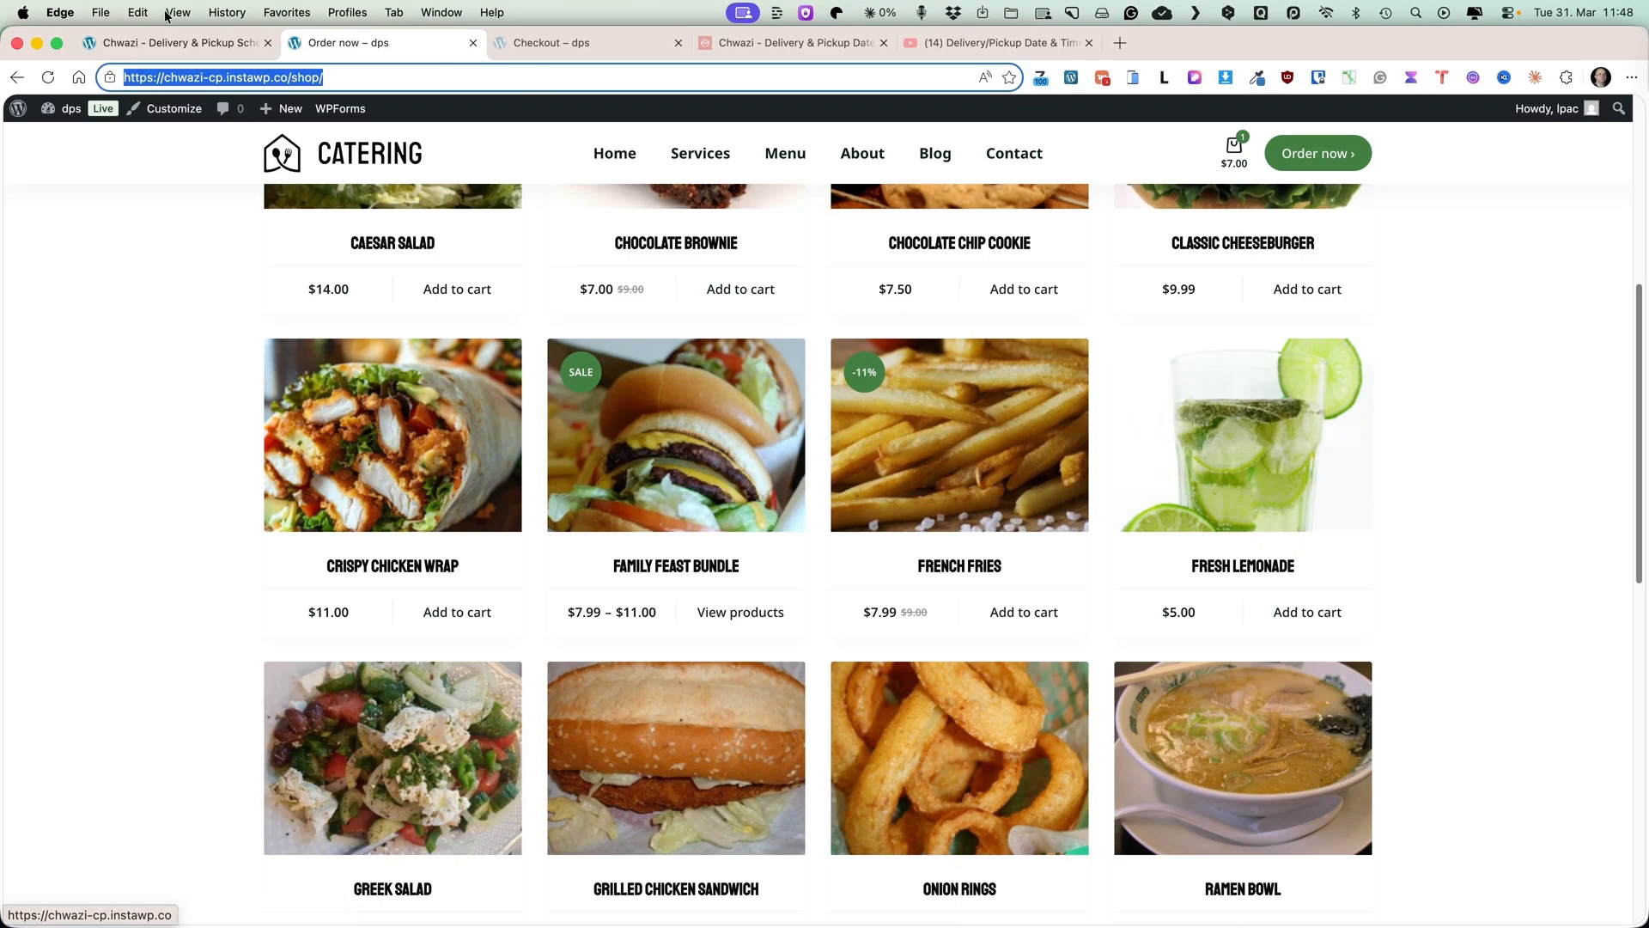
pyautogui.click(158, 43)
pyautogui.click(887, 640)
pyautogui.write('ca')
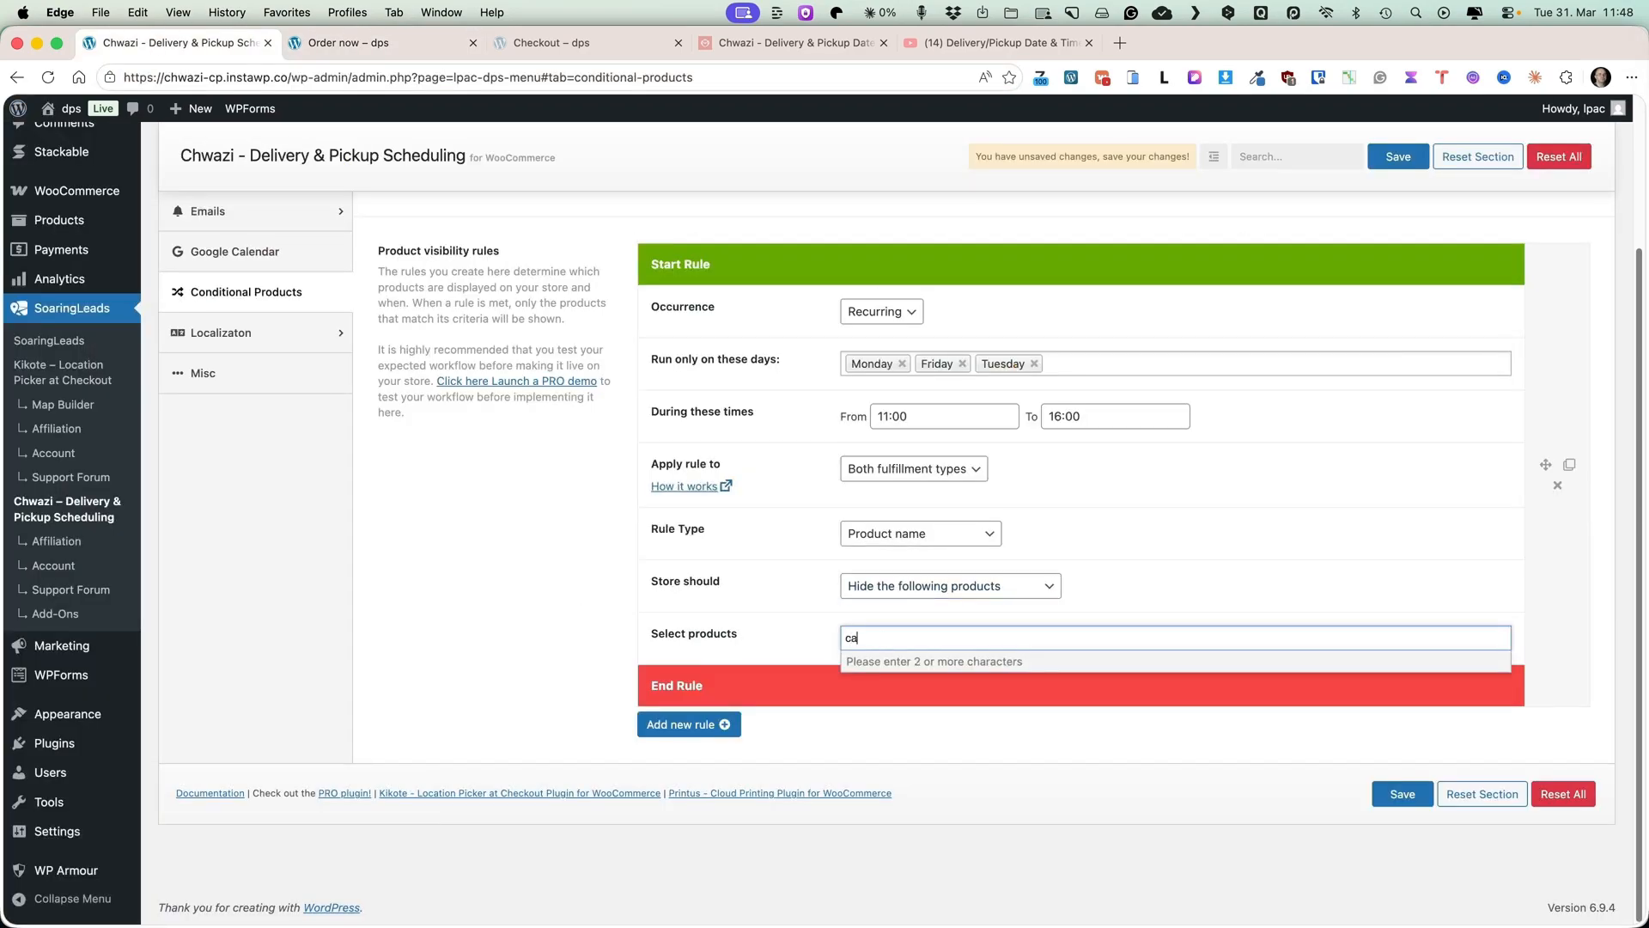
pyautogui.write('e')
pyautogui.click(856, 661)
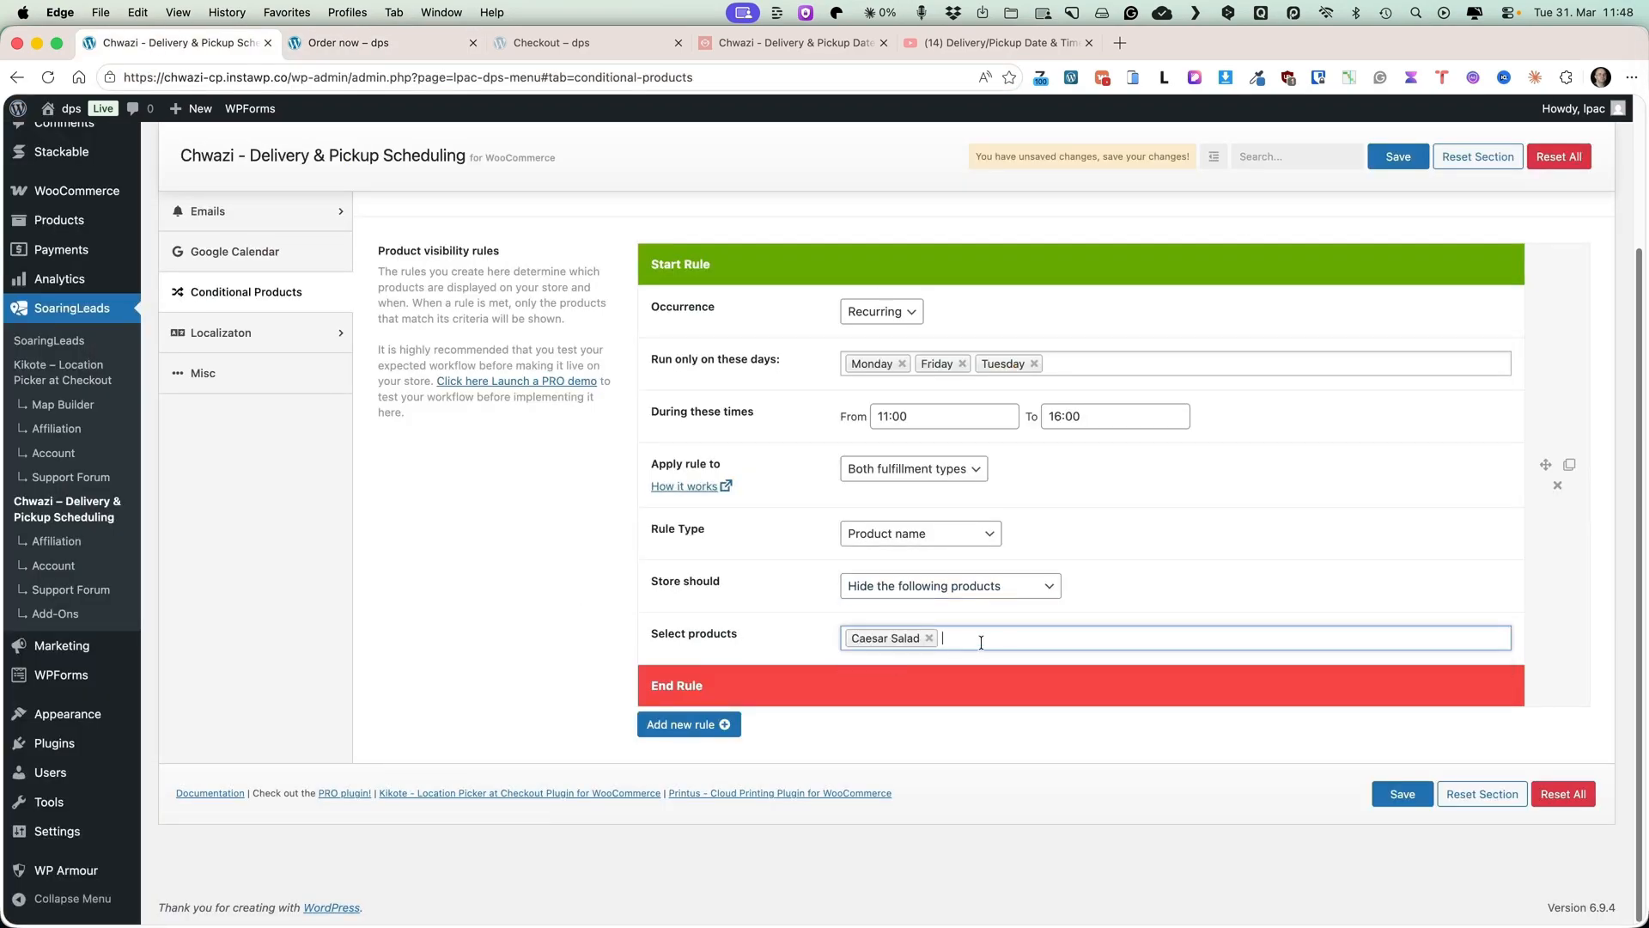
pyautogui.write('fam')
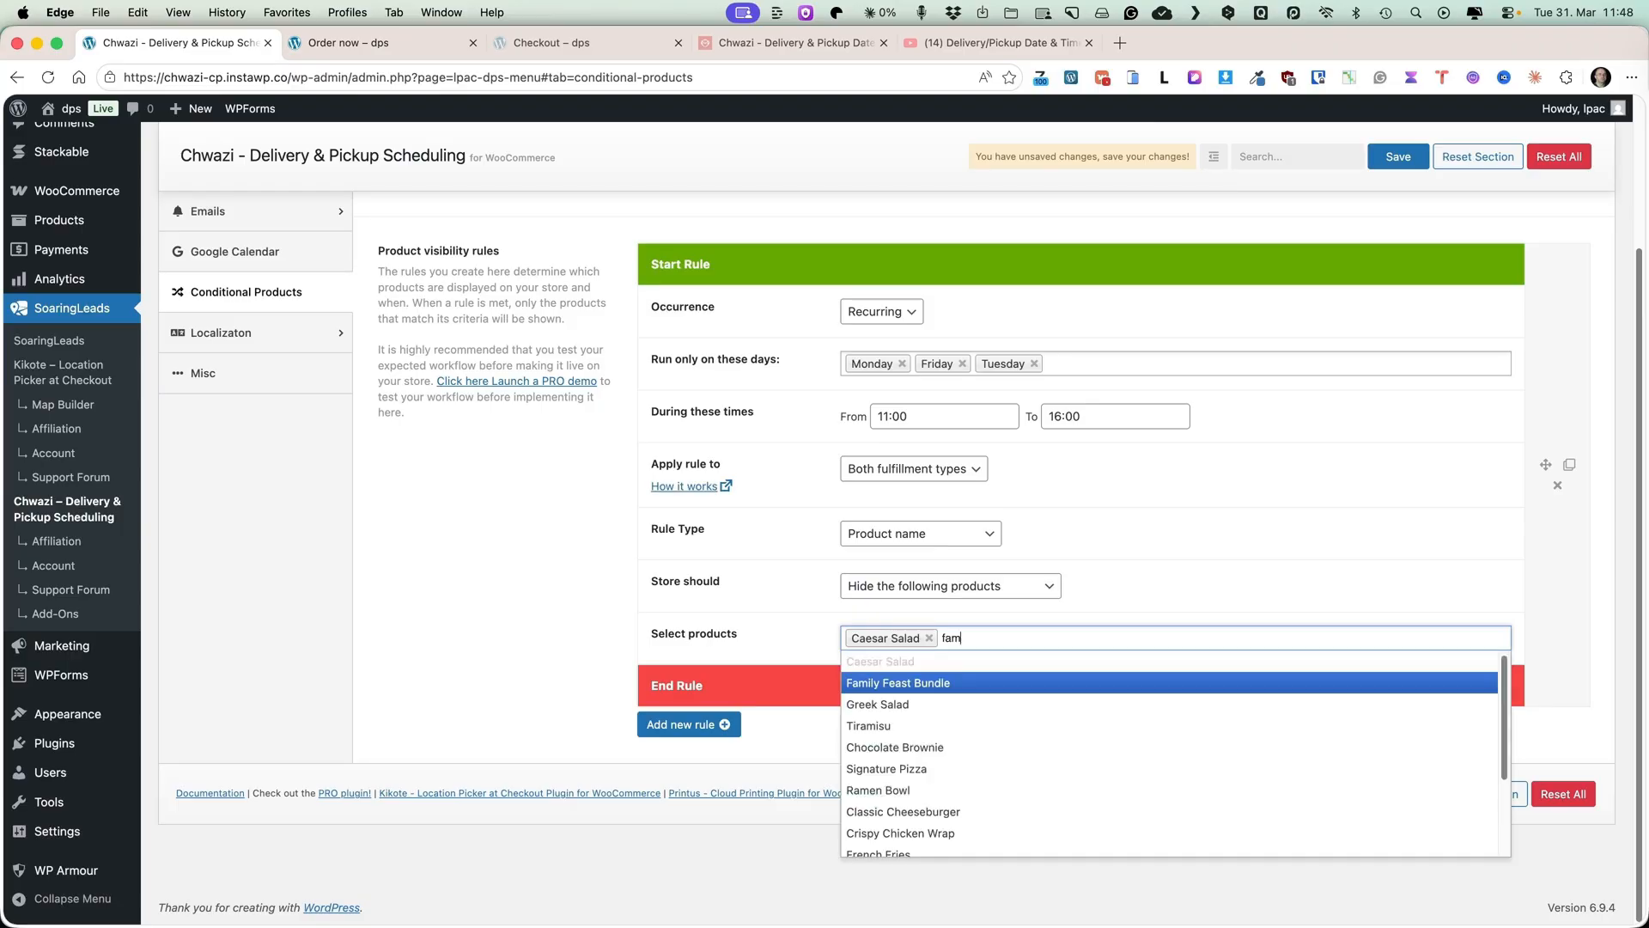
pyautogui.click(942, 684)
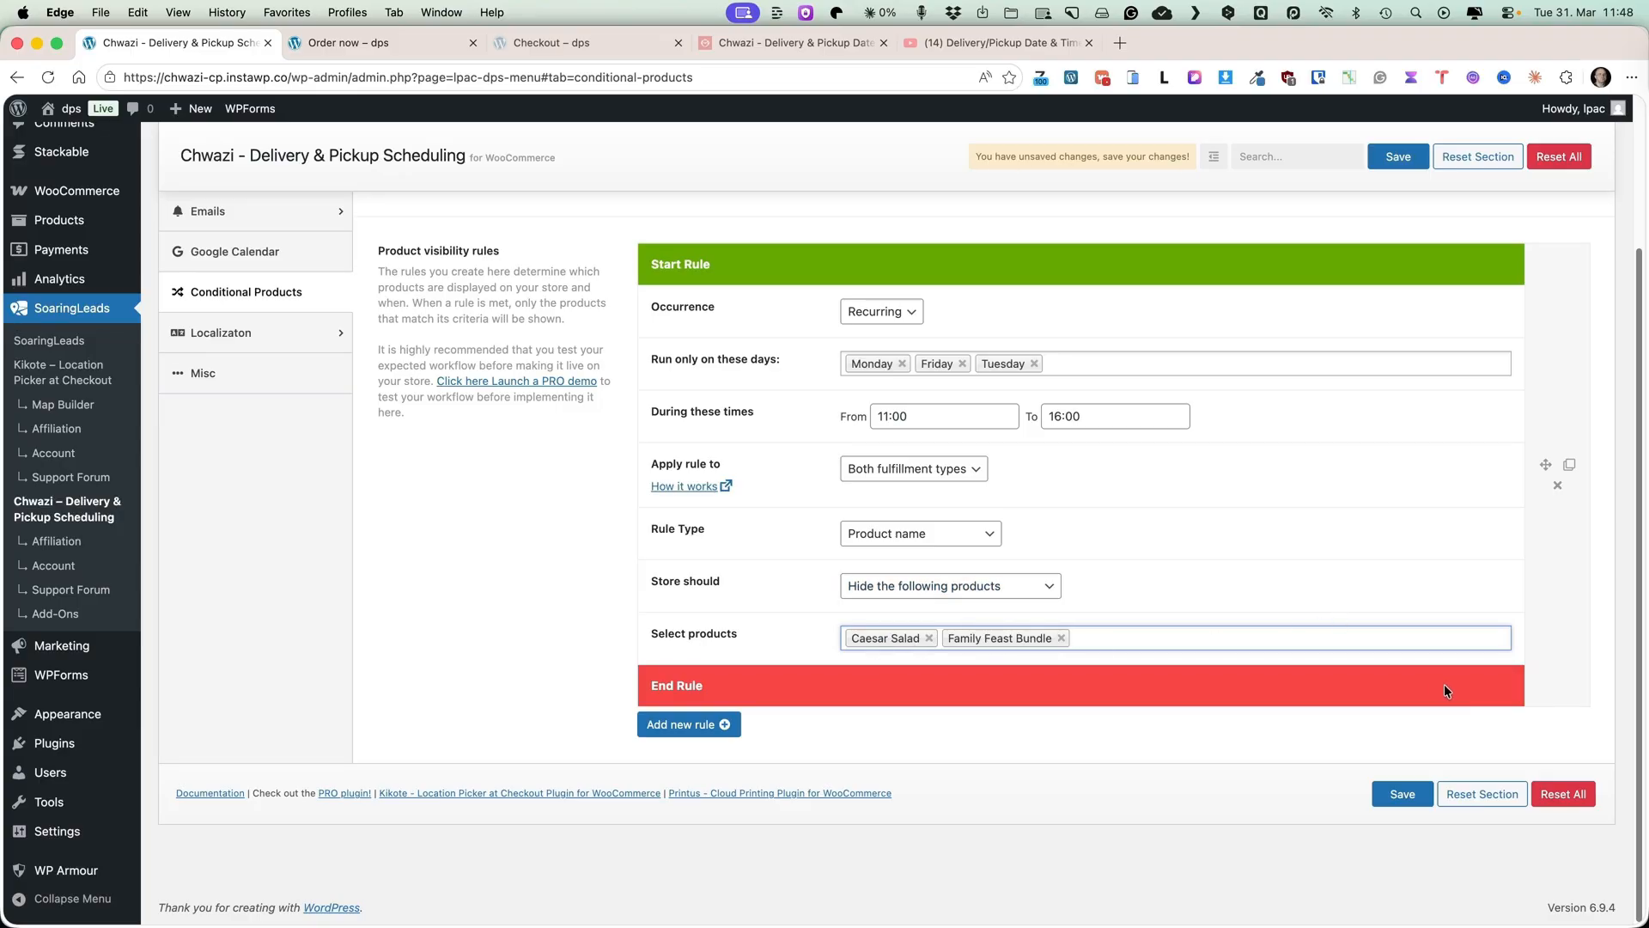
pyautogui.click(1399, 791)
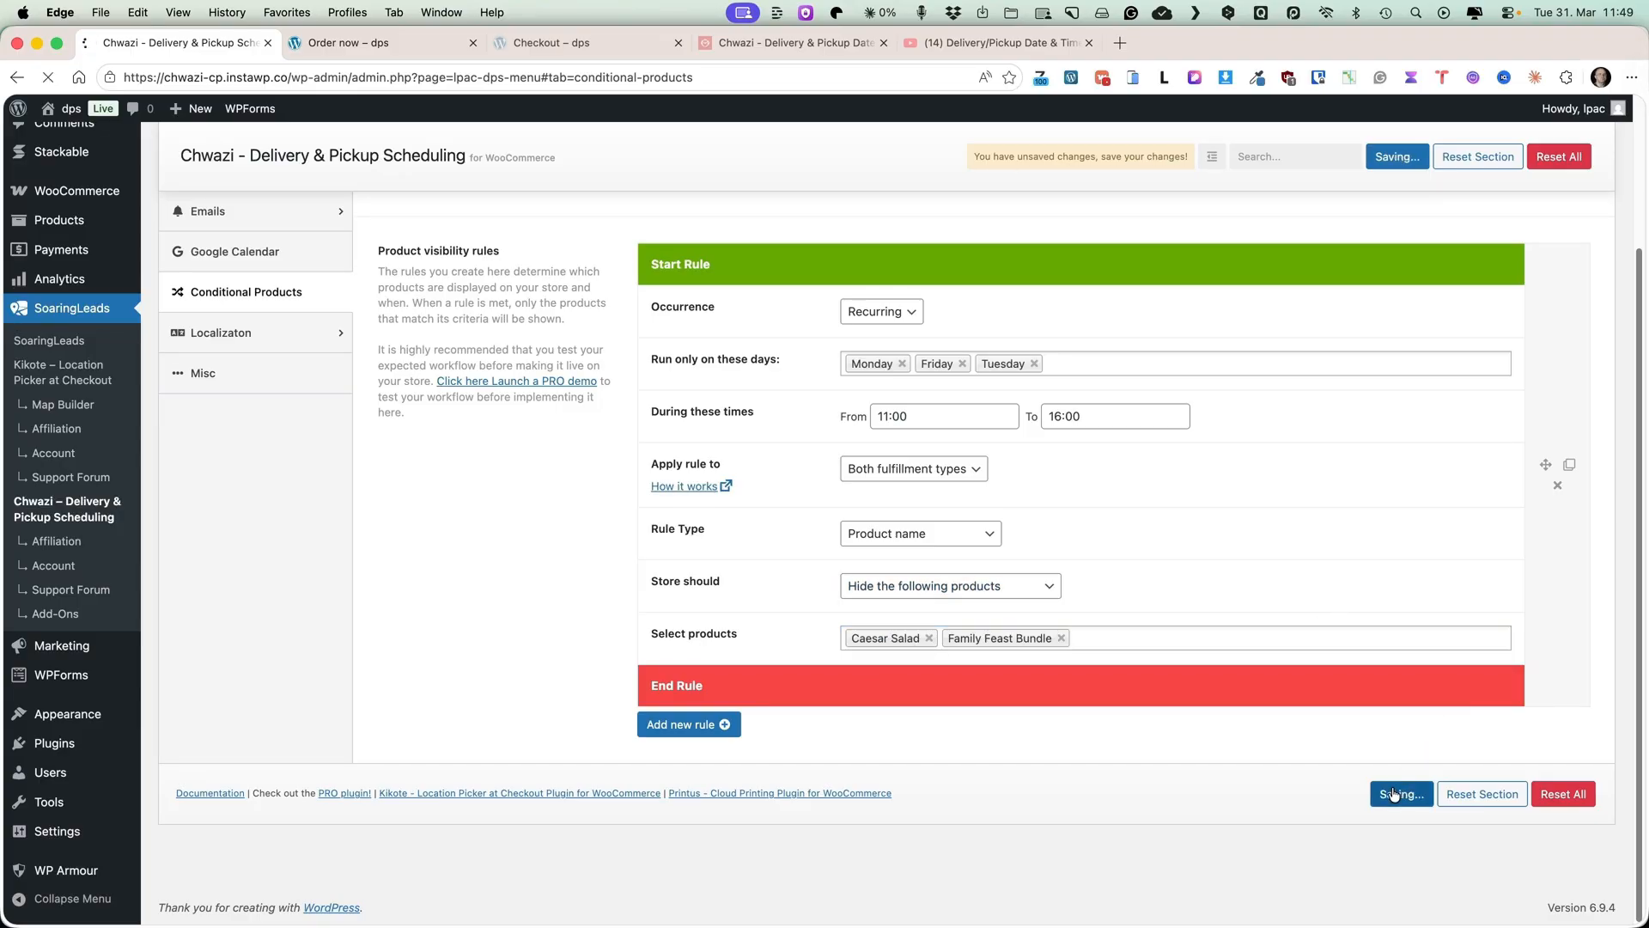
# Reload the storefront shop page to check which products are listed.
pyautogui.hotkey('ctrl', 'Tab')
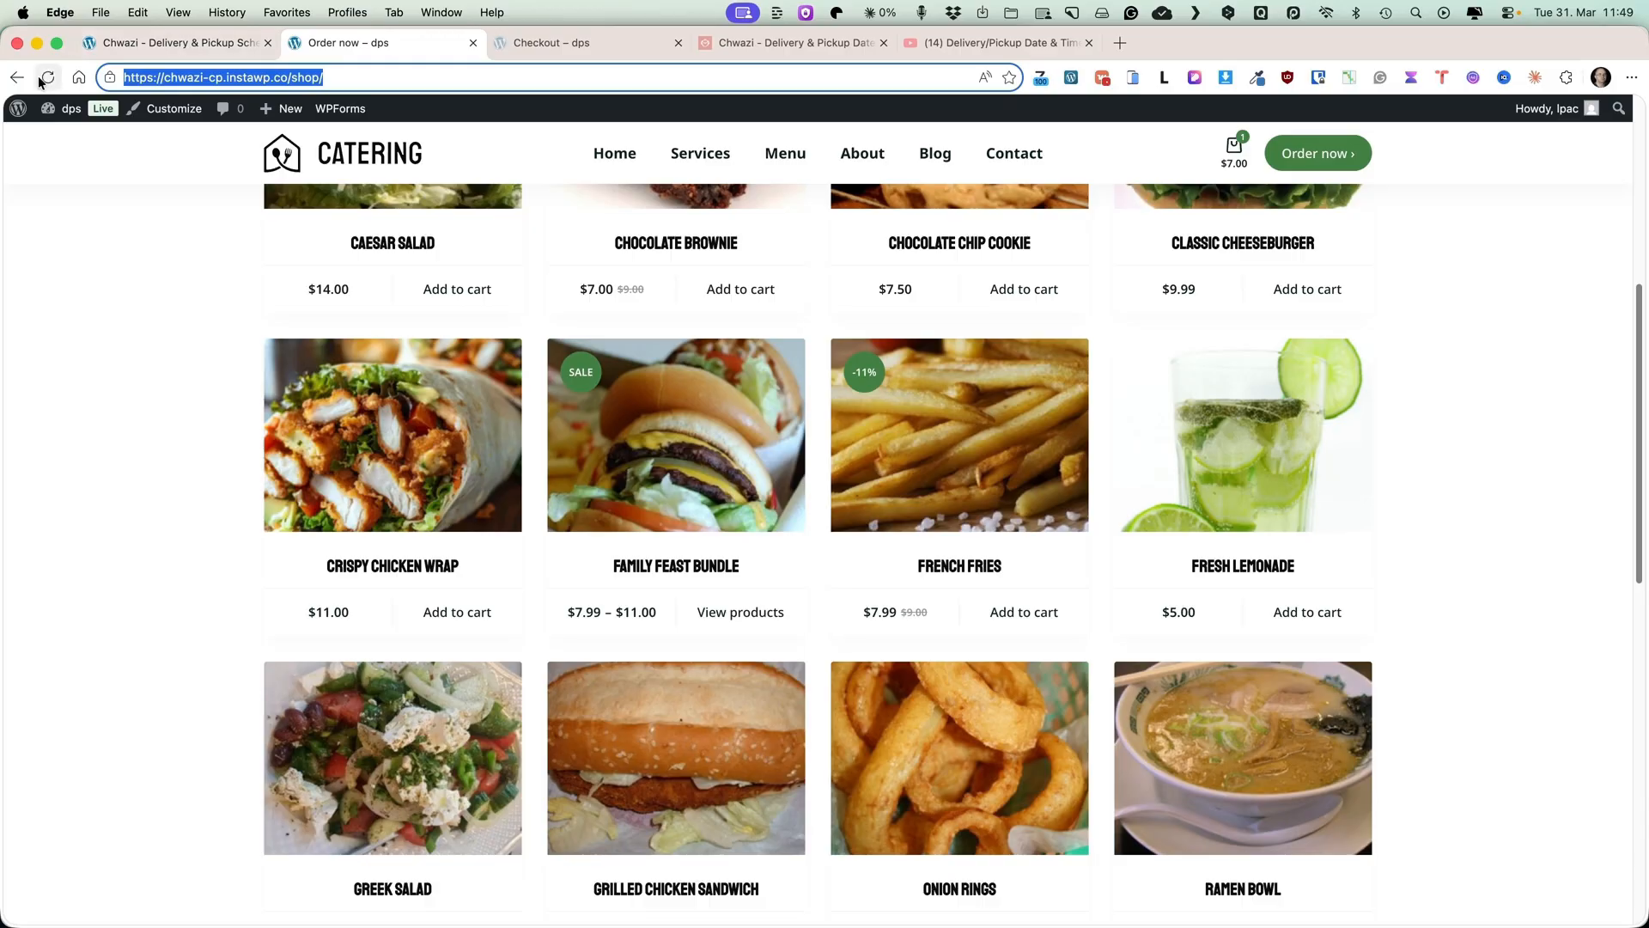
pyautogui.click(47, 77)
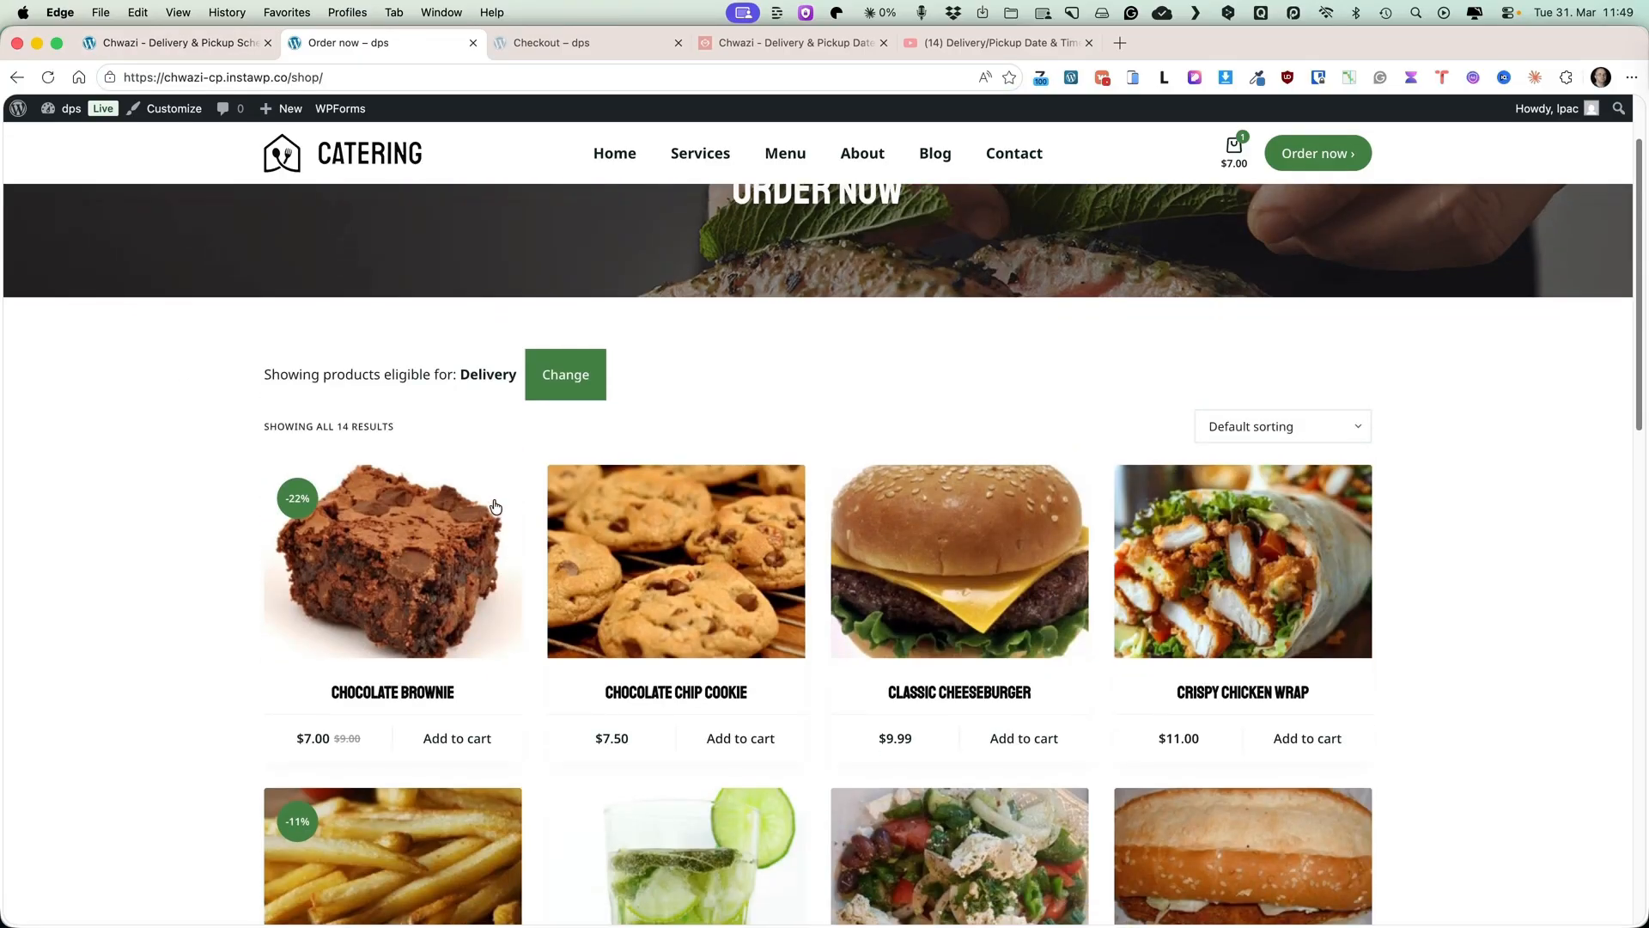
pyautogui.scroll(-8, 496, 506)
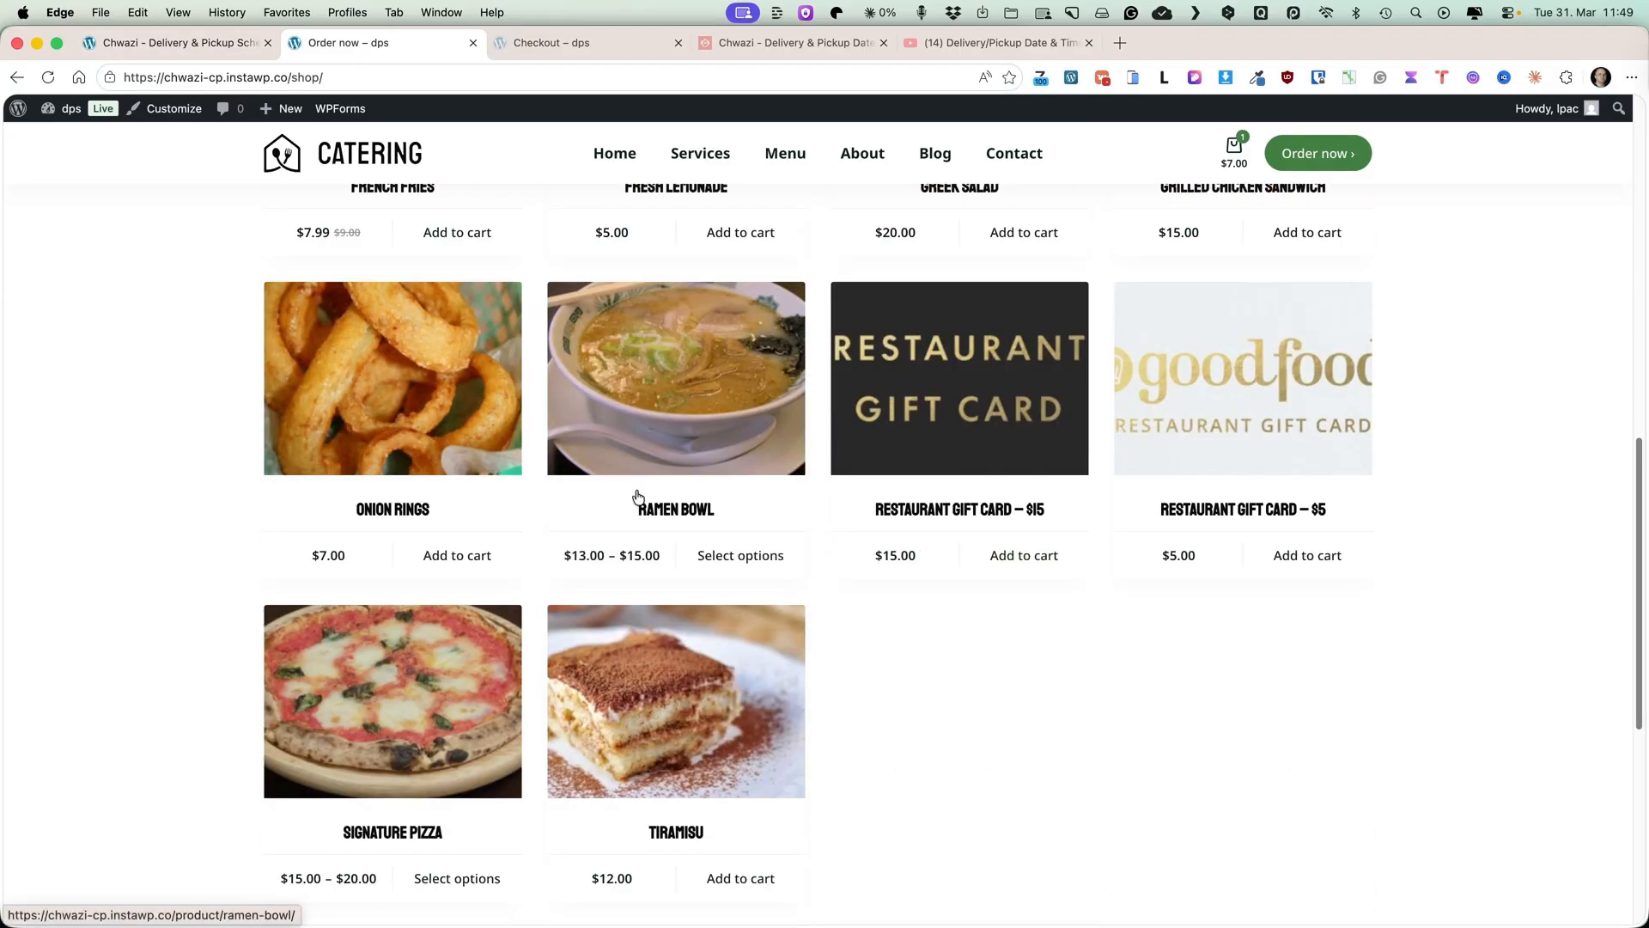
pyautogui.hotkey('ctrl', 'shift', 'Tab')
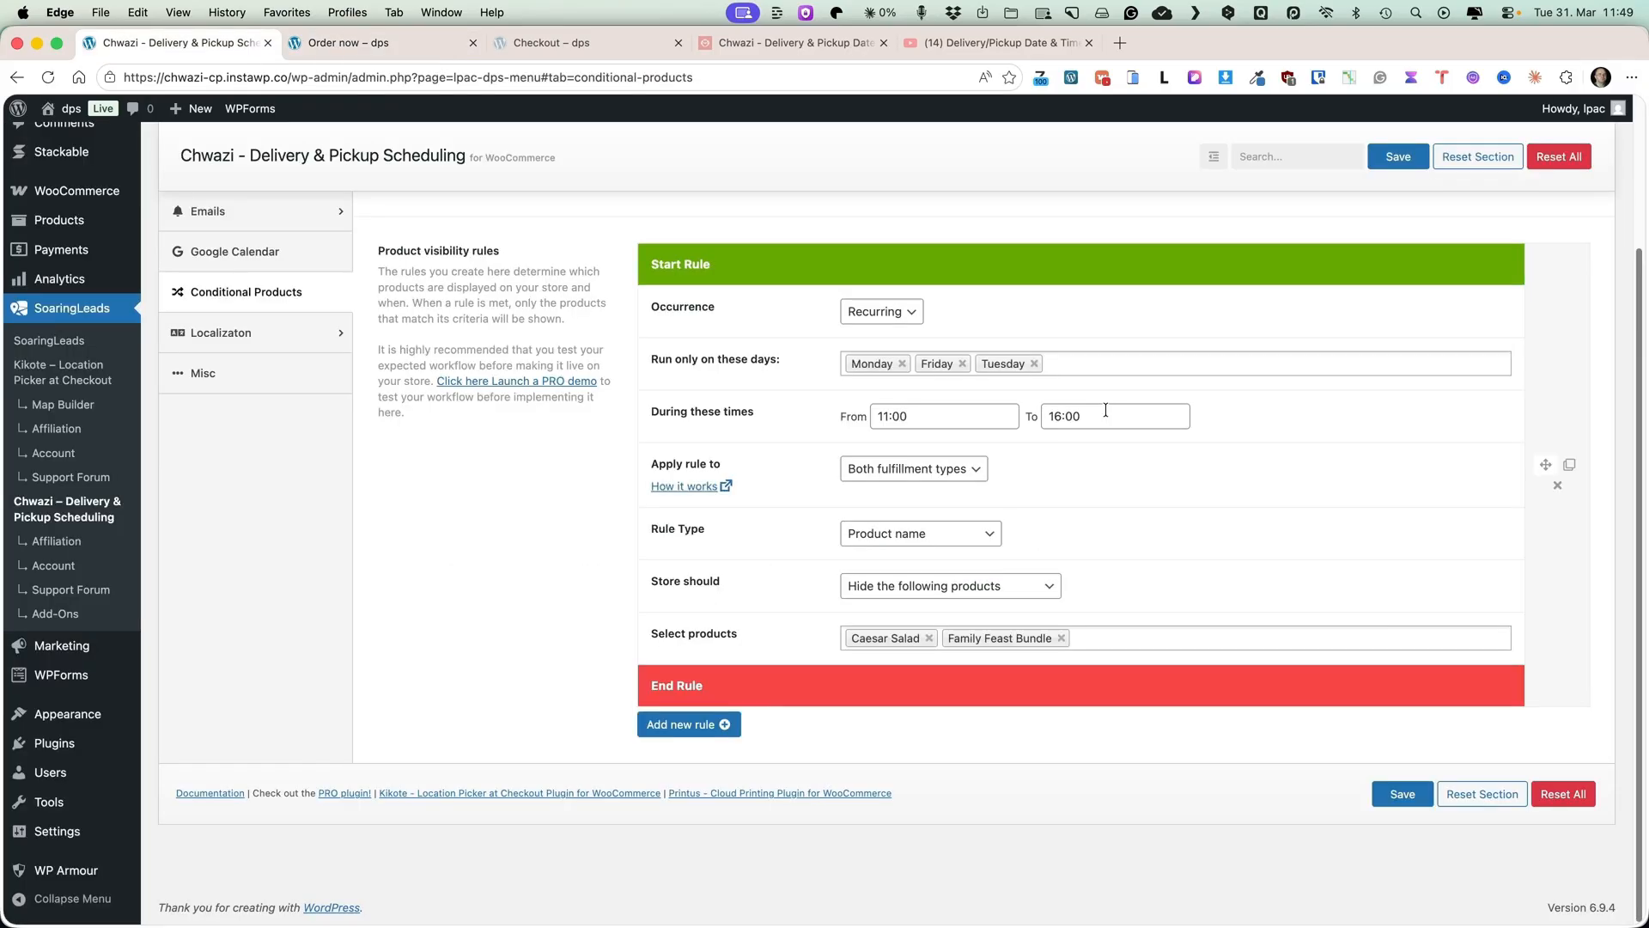
# Add a second product visibility rule with Recurring occurrence.
pyautogui.click(687, 825)
pyautogui.scroll(-2, 1074, 653)
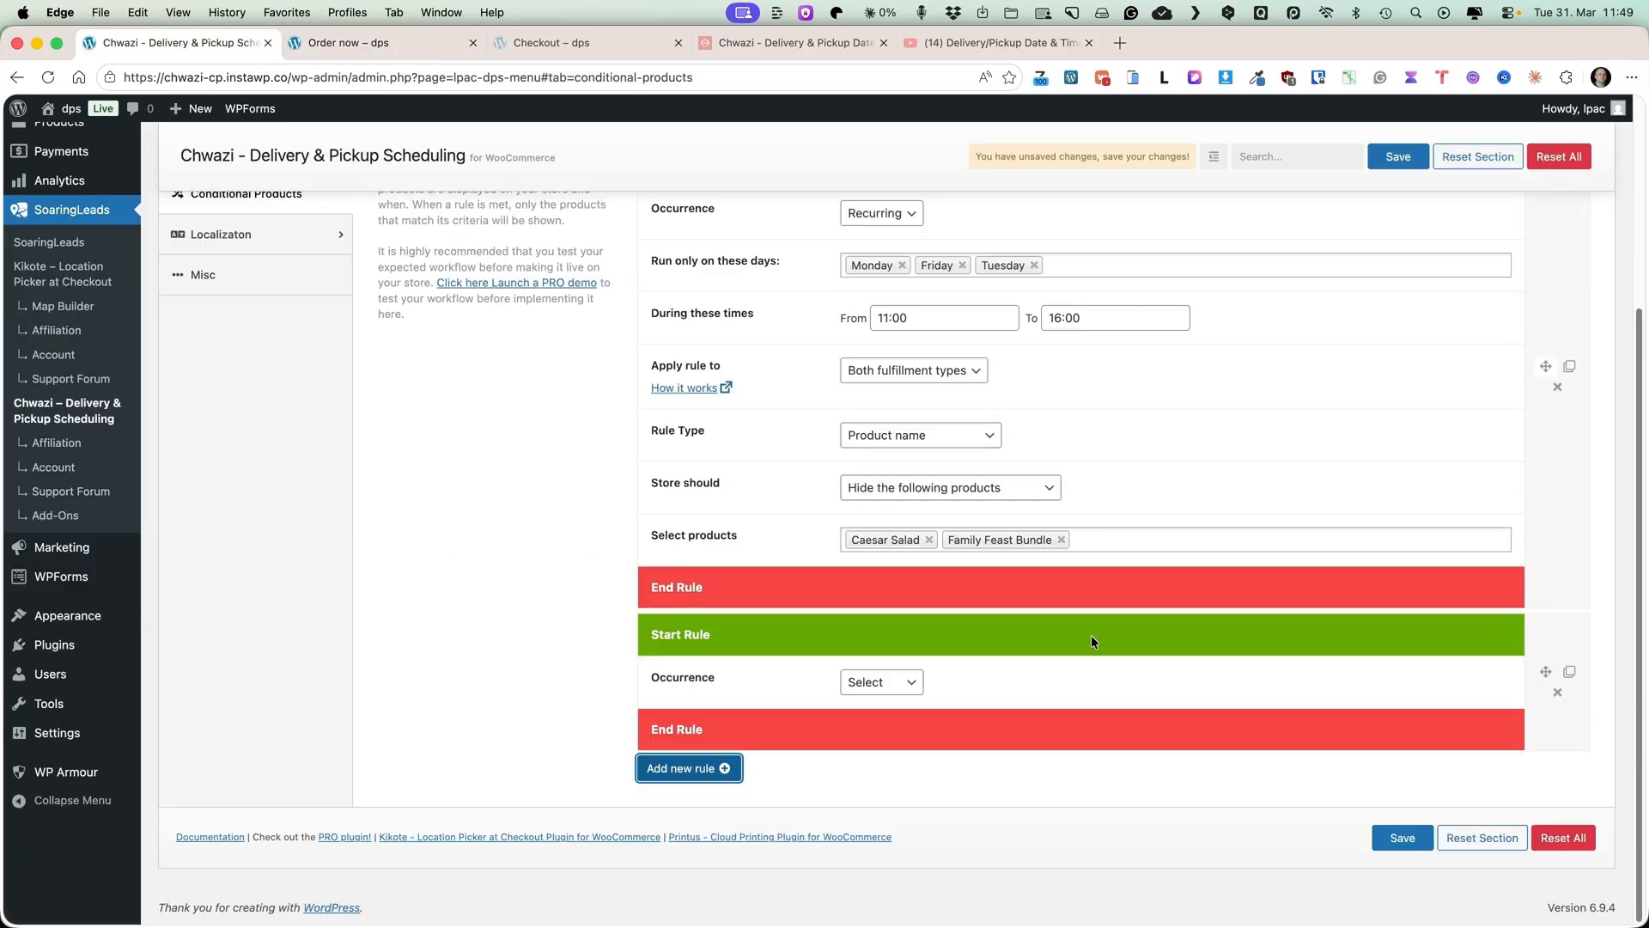
pyautogui.click(854, 685)
pyautogui.click(899, 696)
# Set the new rule to run on Wednesday and Thursday.
pyautogui.scroll(-1, 945, 679)
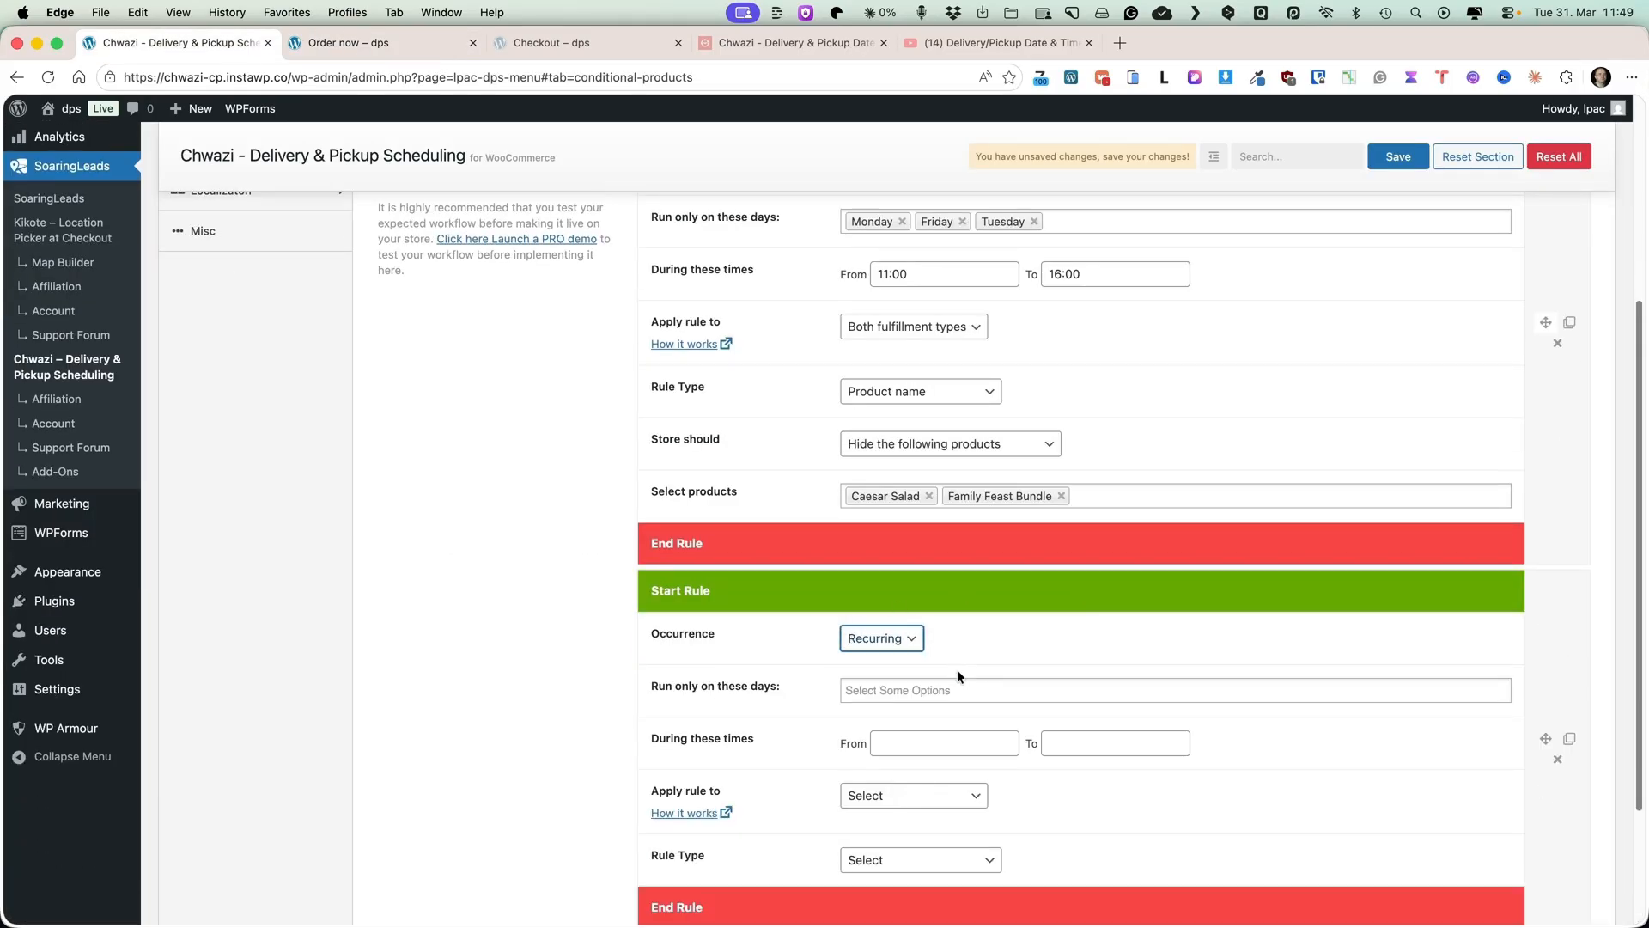
pyautogui.click(953, 689)
pyautogui.click(880, 787)
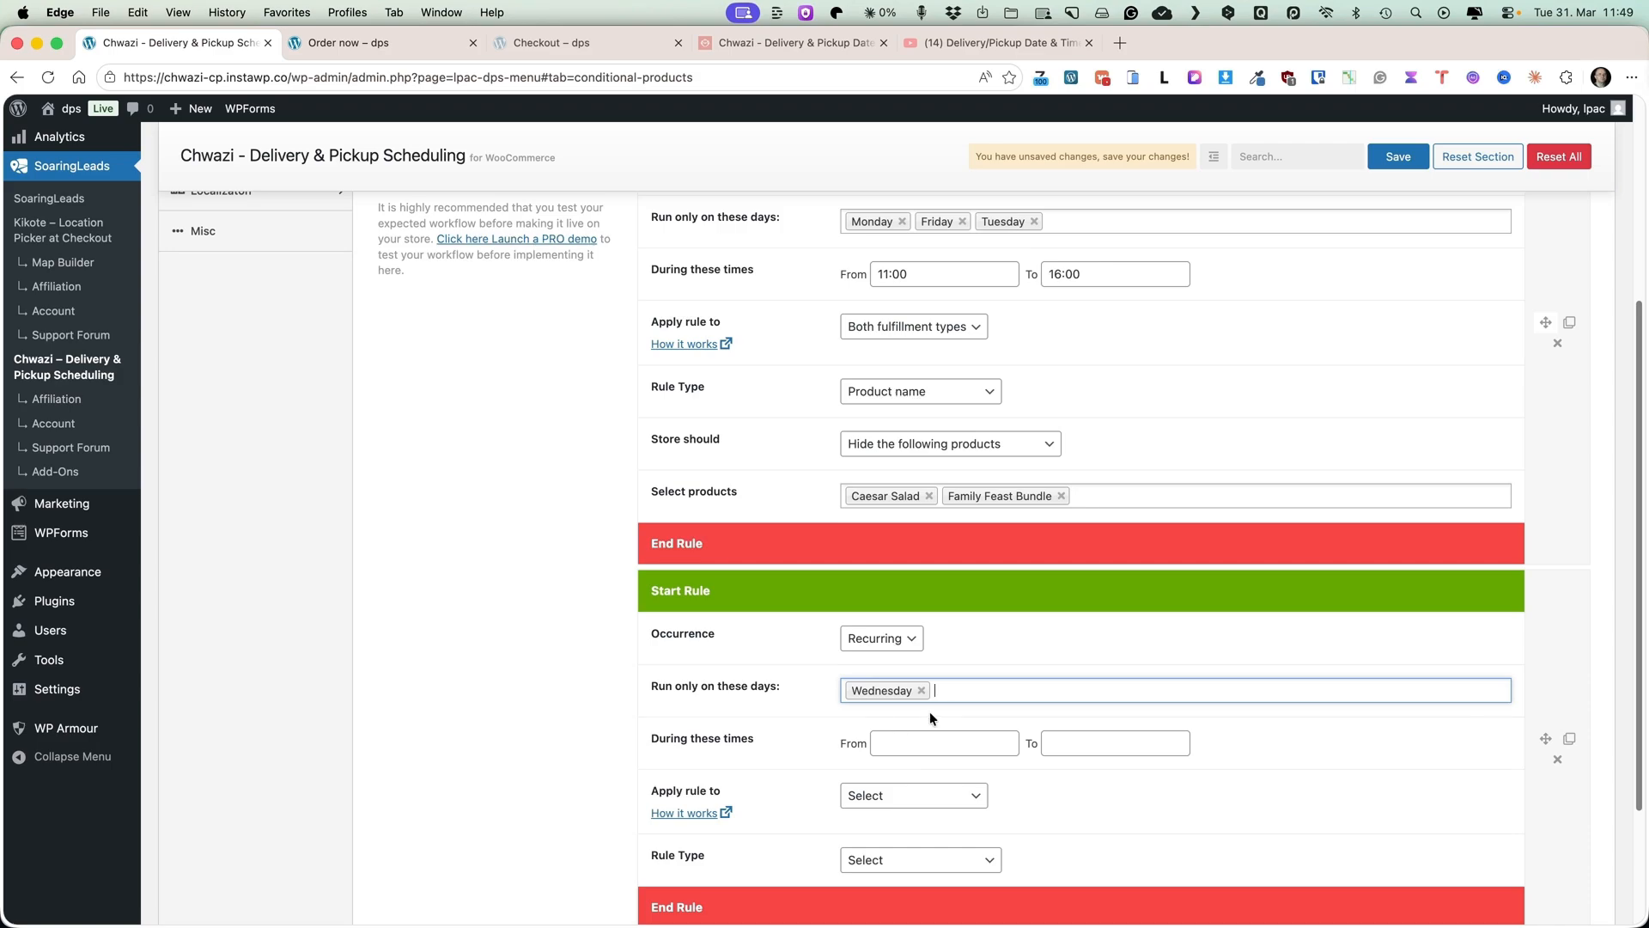
pyautogui.click(931, 696)
pyautogui.click(895, 789)
# Apply the new rule to pickup orders and set its rule type to Product name.
pyautogui.scroll(-3, 1117, 635)
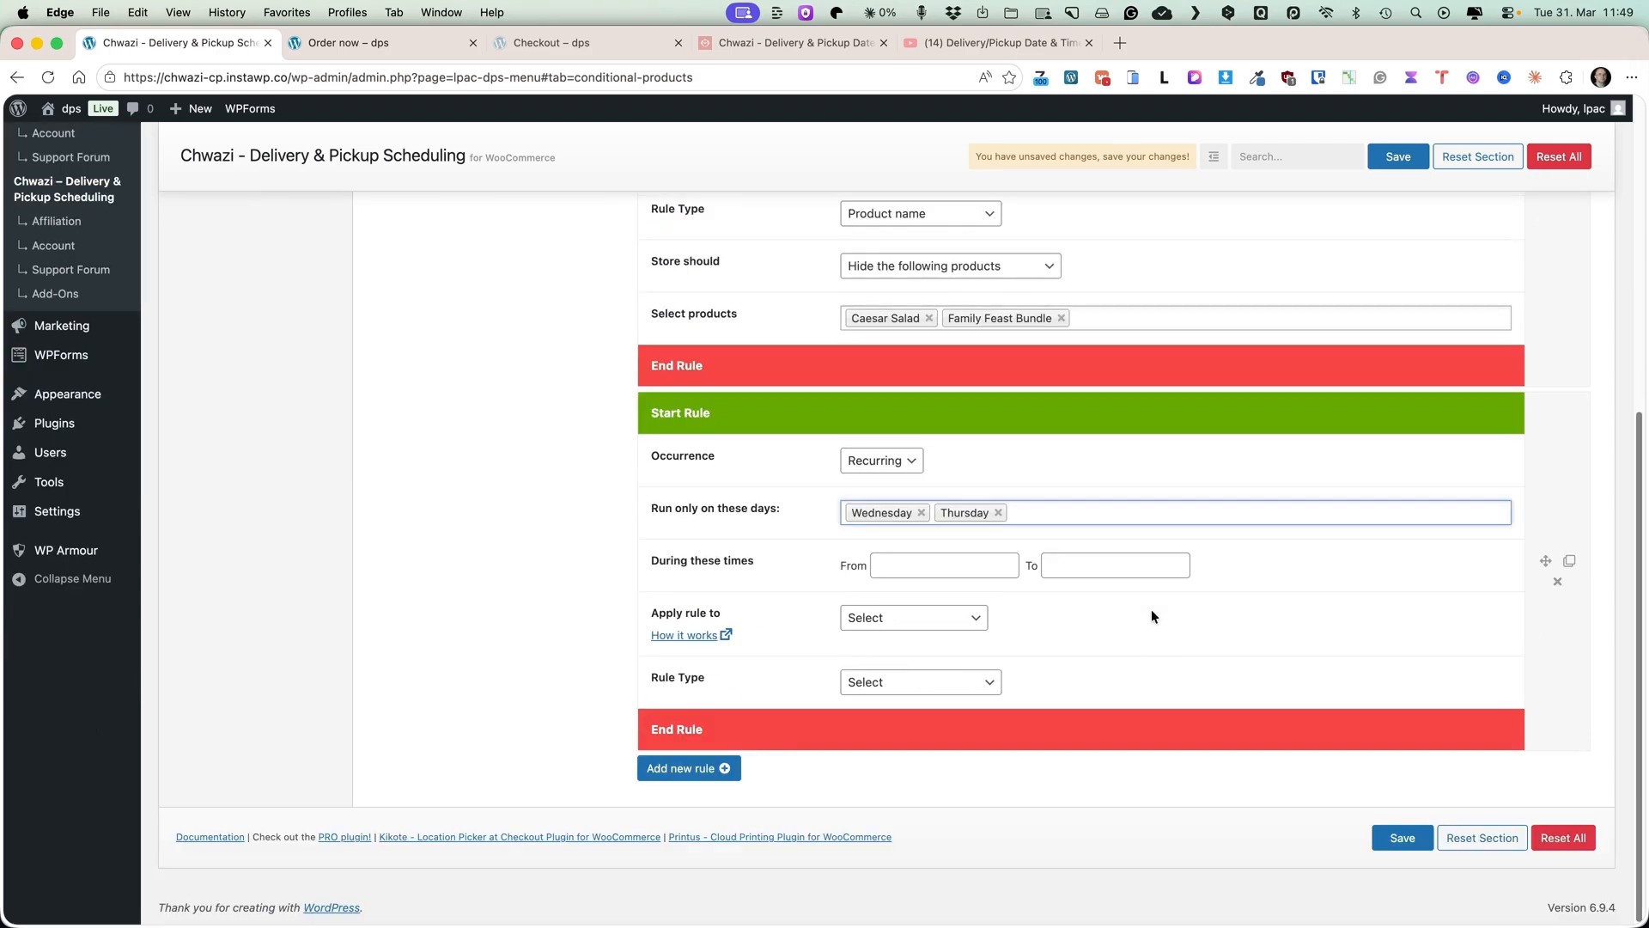
pyautogui.click(909, 619)
pyautogui.click(889, 657)
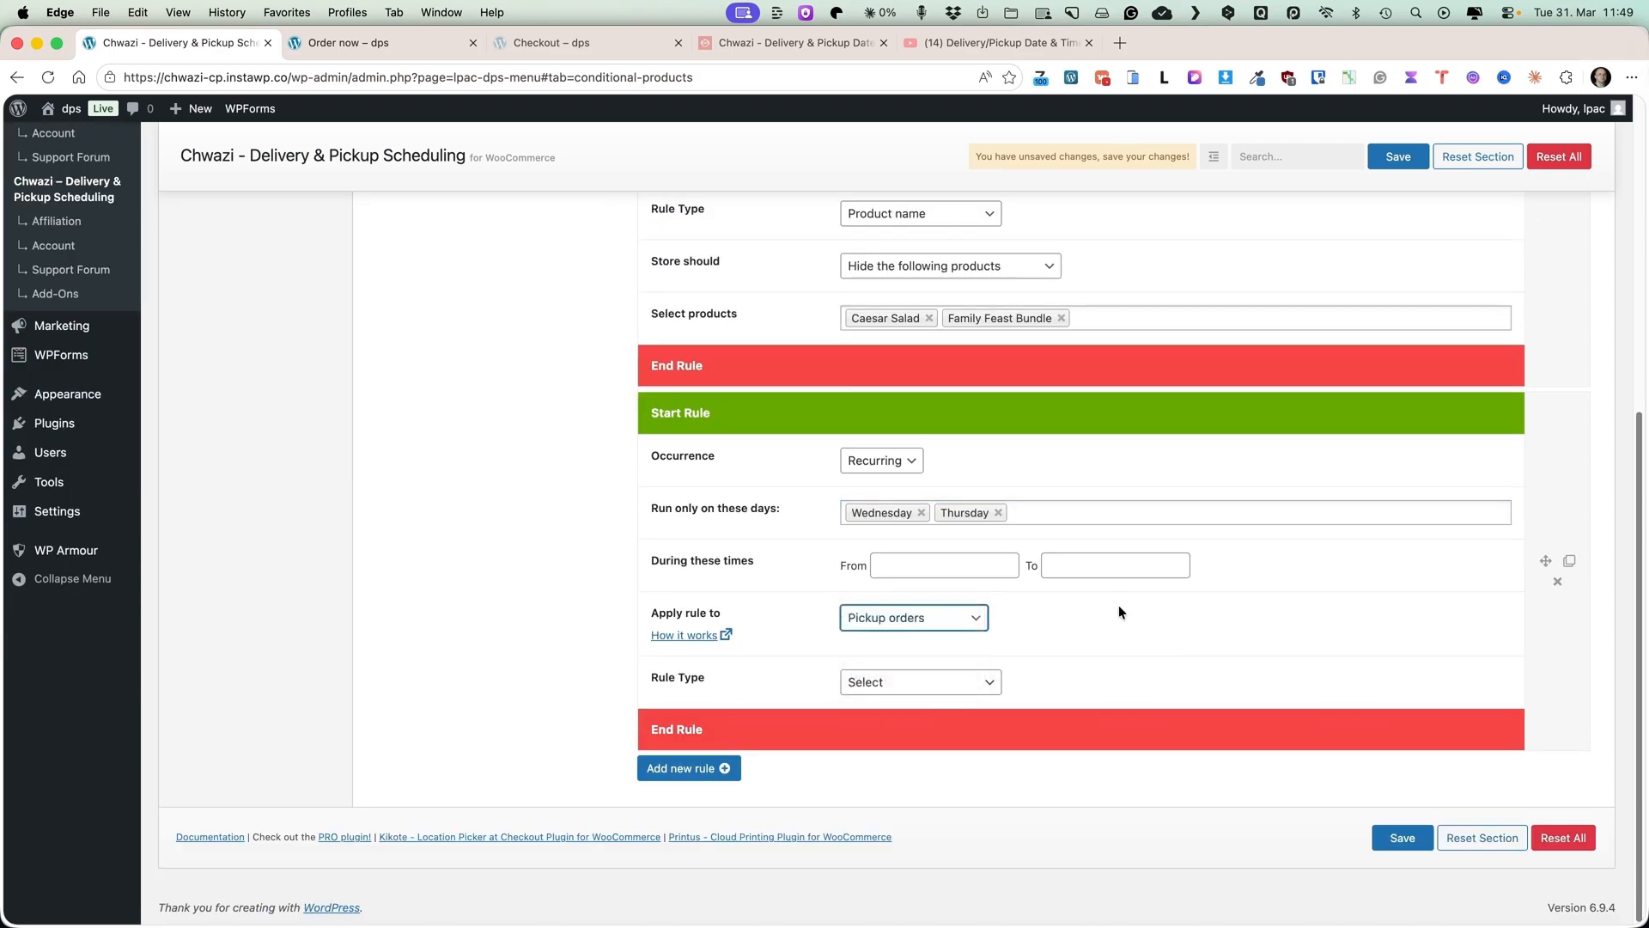
pyautogui.click(919, 682)
pyautogui.click(369, 43)
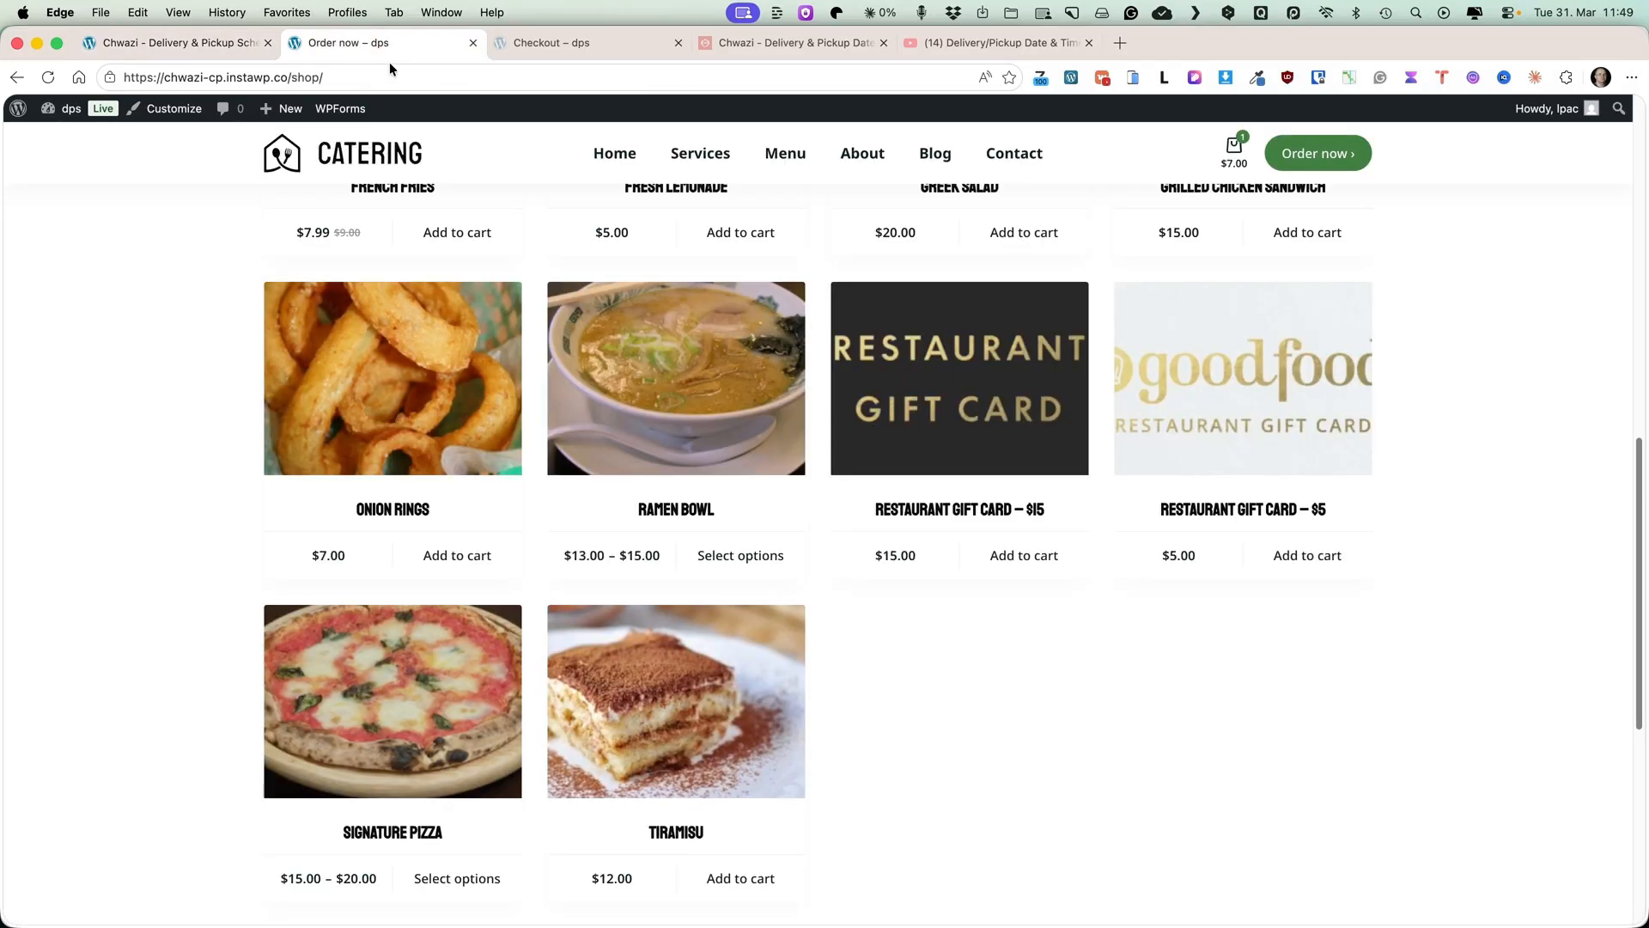
pyautogui.click(176, 43)
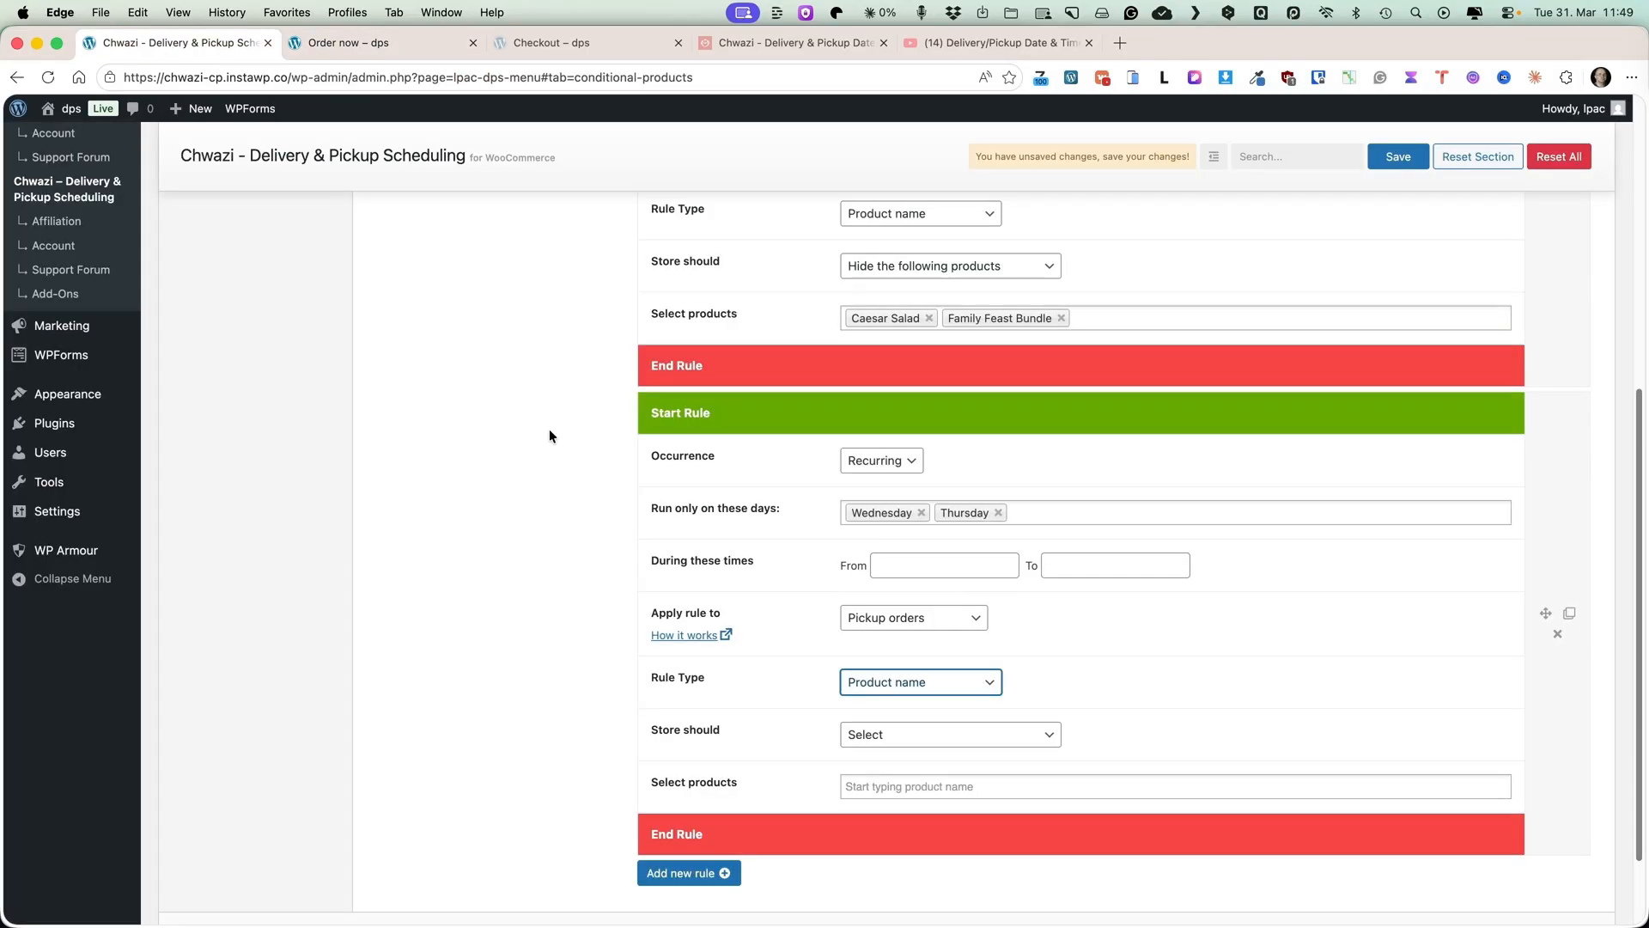
# Select Onion Rings as the product and set the store to hide the following products.
pyautogui.click(939, 795)
pyautogui.click(884, 807)
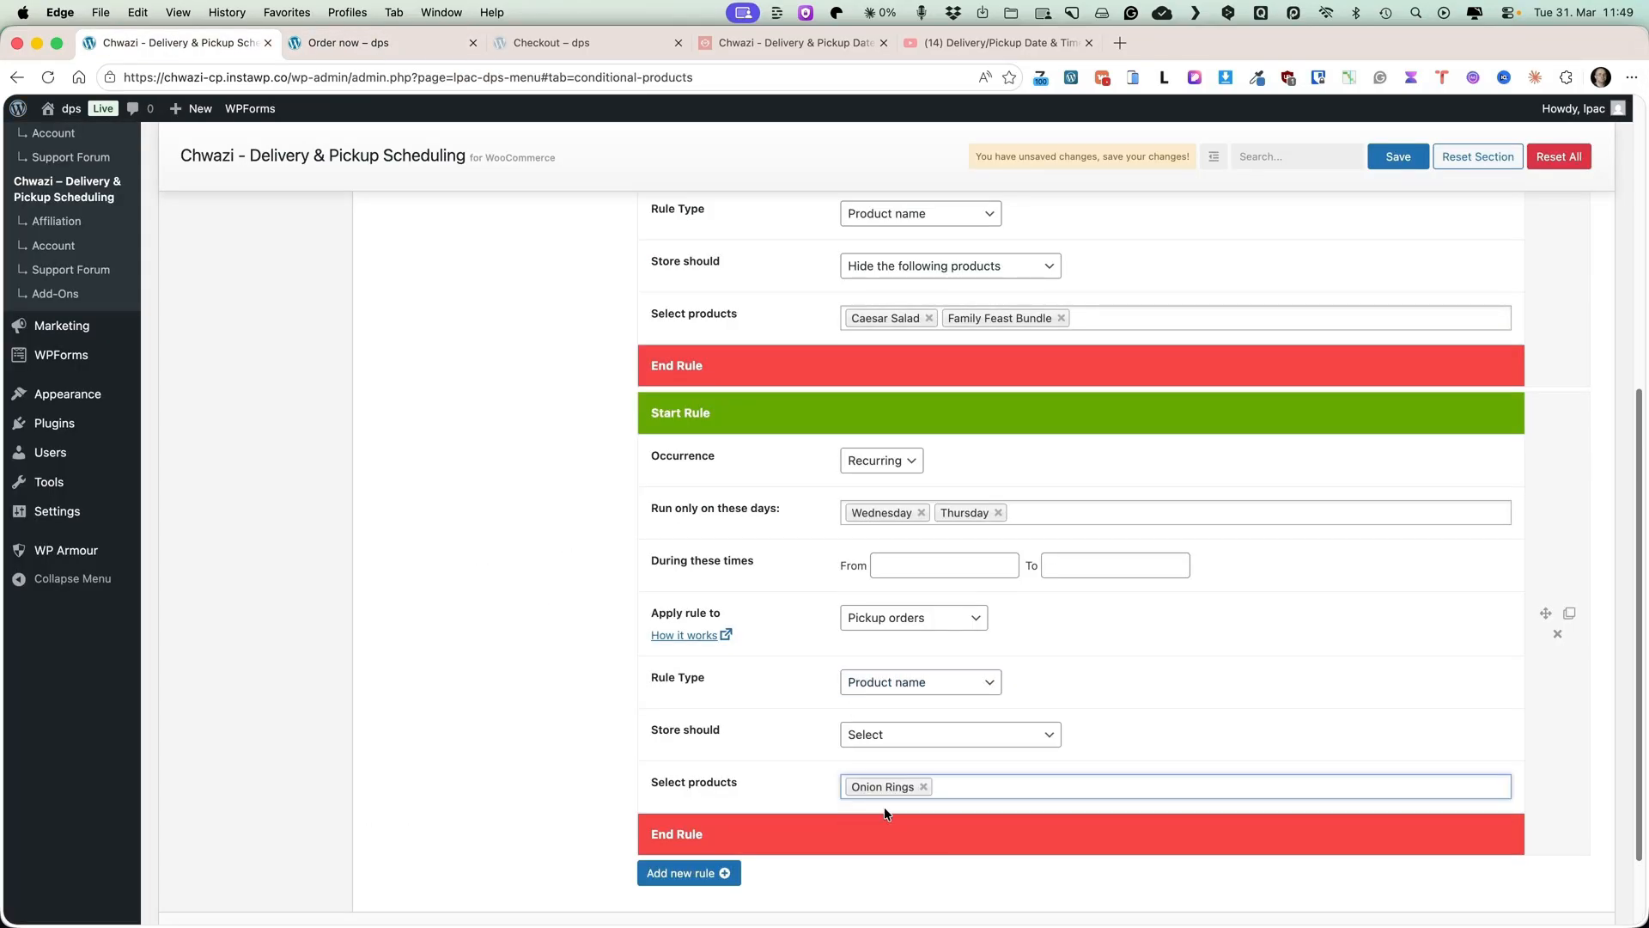
pyautogui.click(920, 731)
pyautogui.click(890, 773)
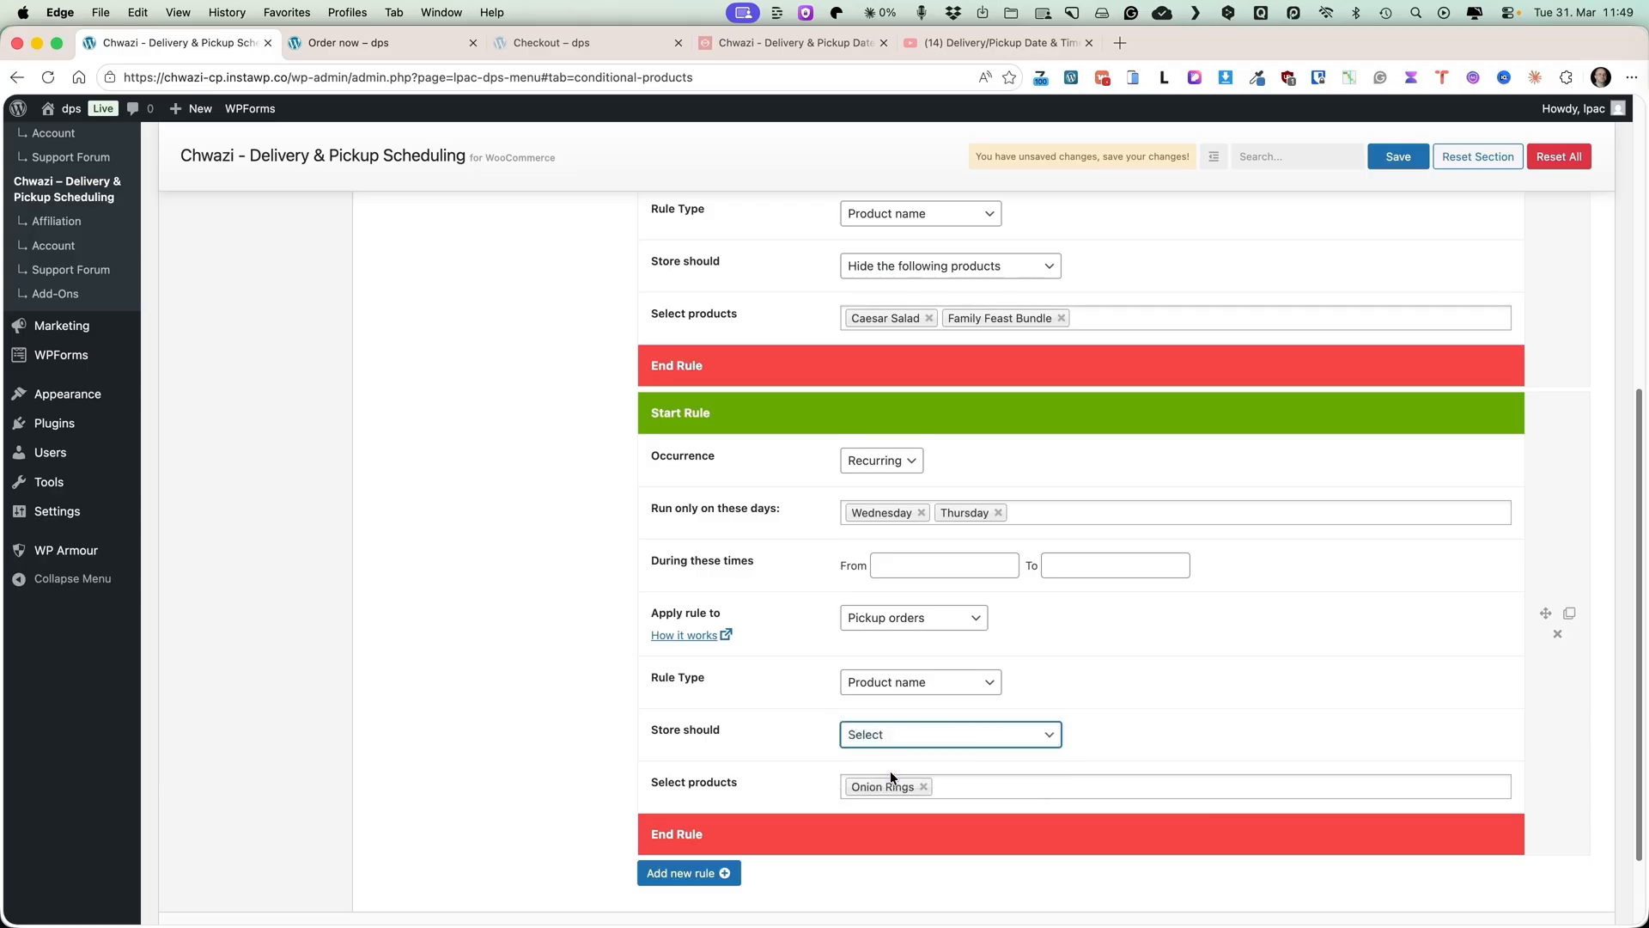
# Add Tuesday to the new rule's run days and save the settings.
pyautogui.scroll(-1, 1282, 669)
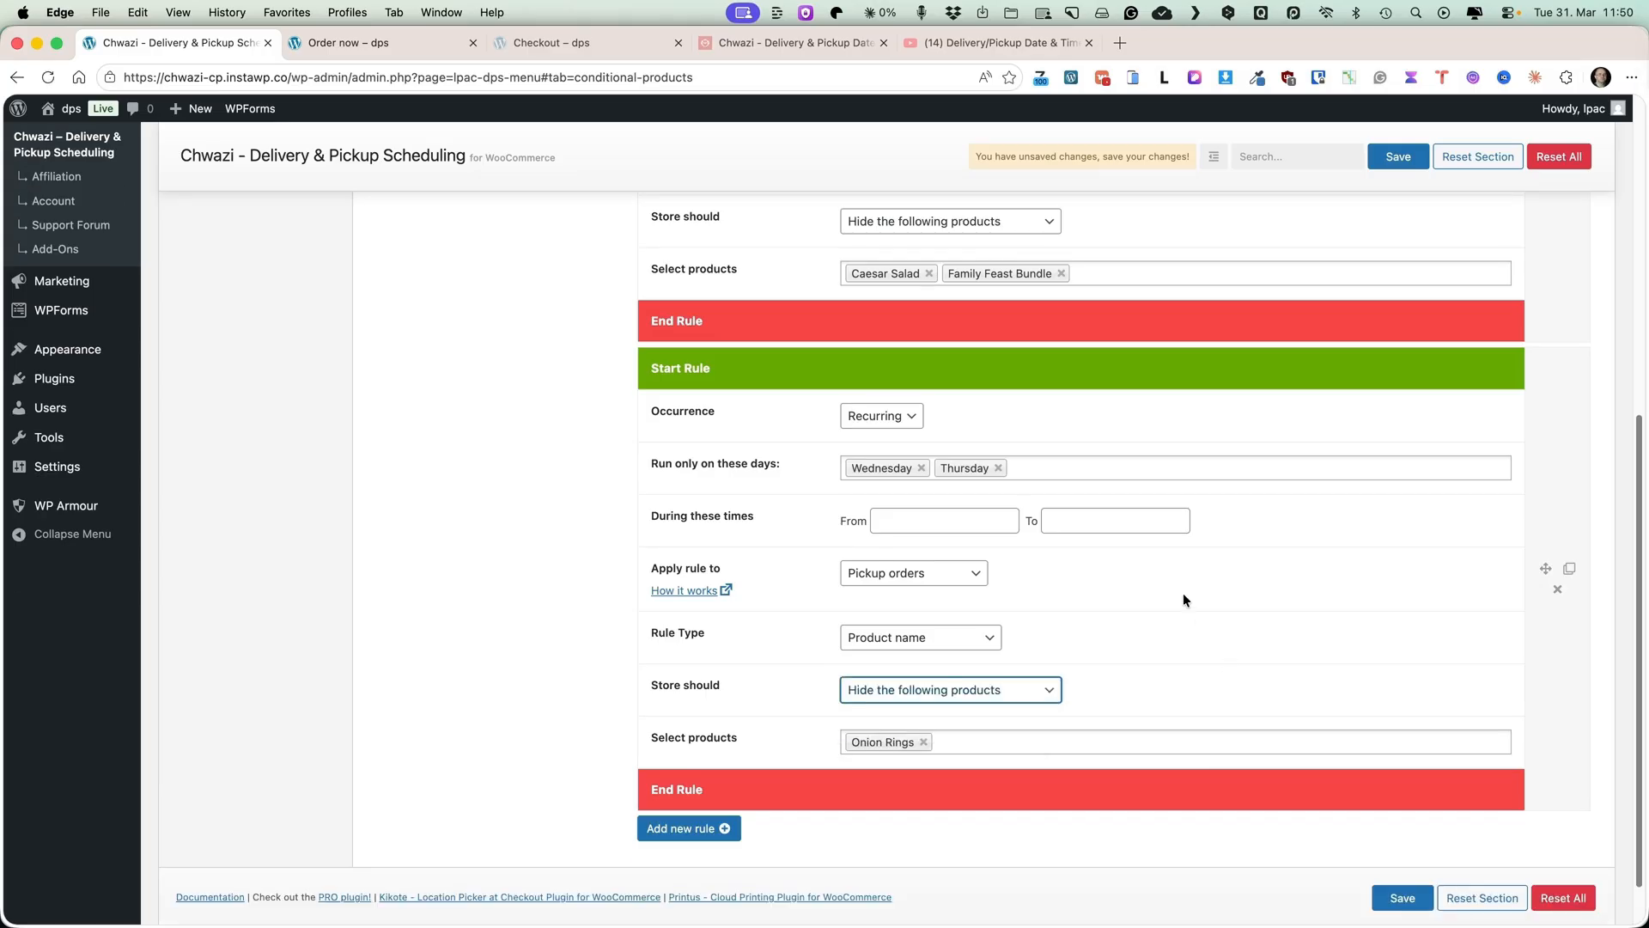
pyautogui.click(1043, 469)
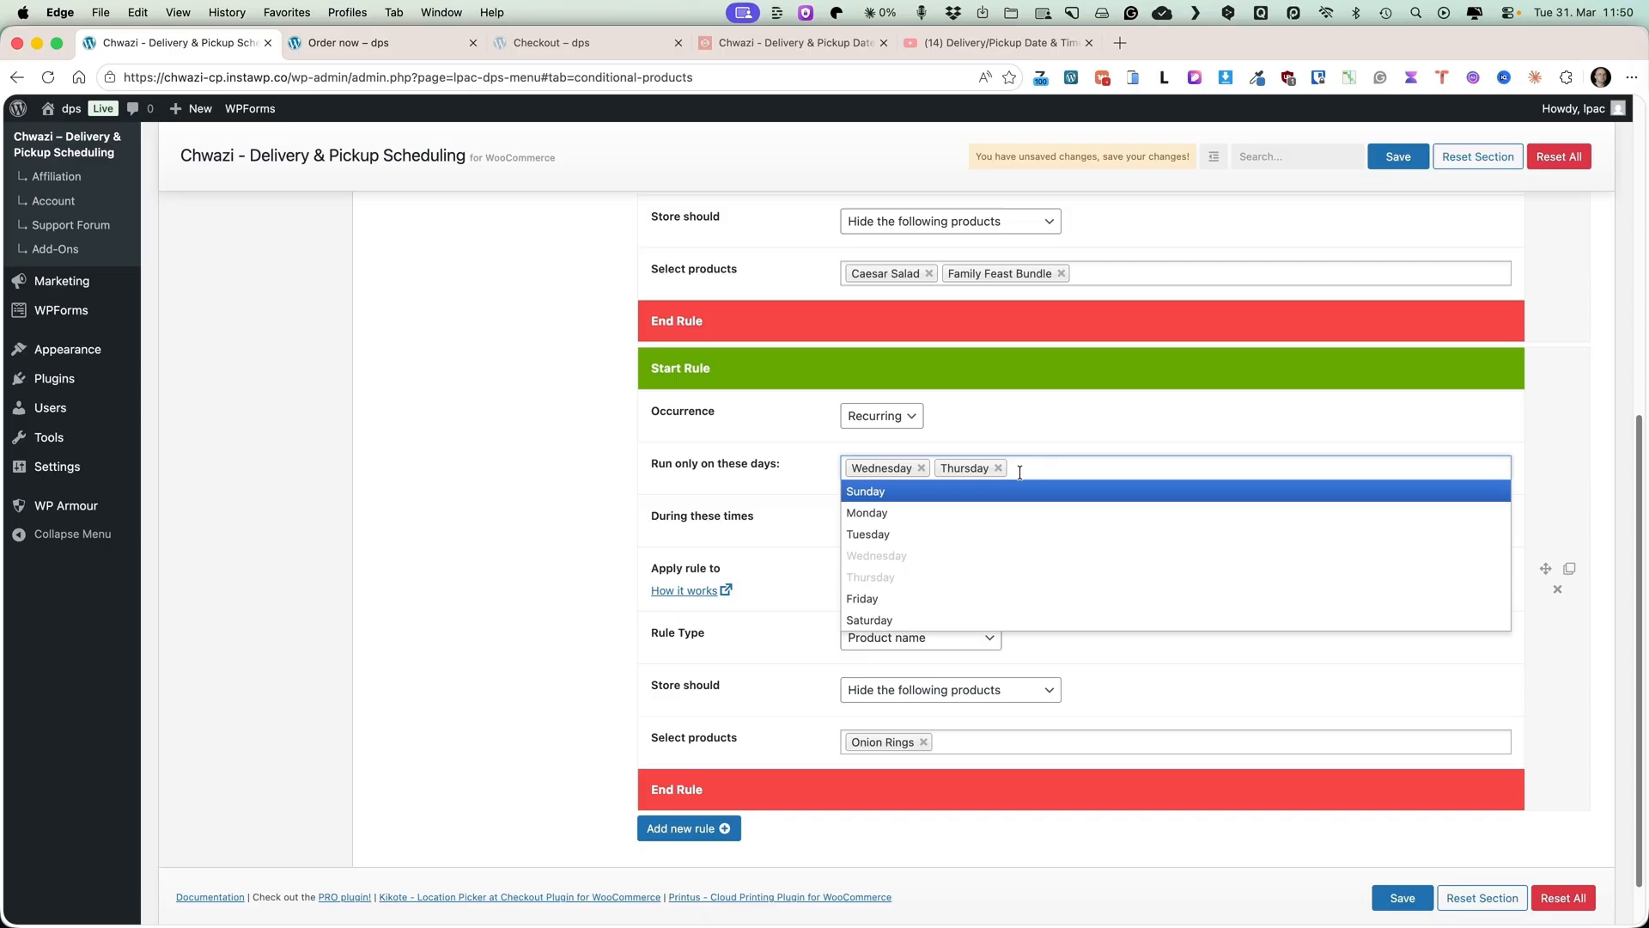
pyautogui.click(868, 533)
pyautogui.scroll(-1, 1380, 839)
pyautogui.click(1377, 840)
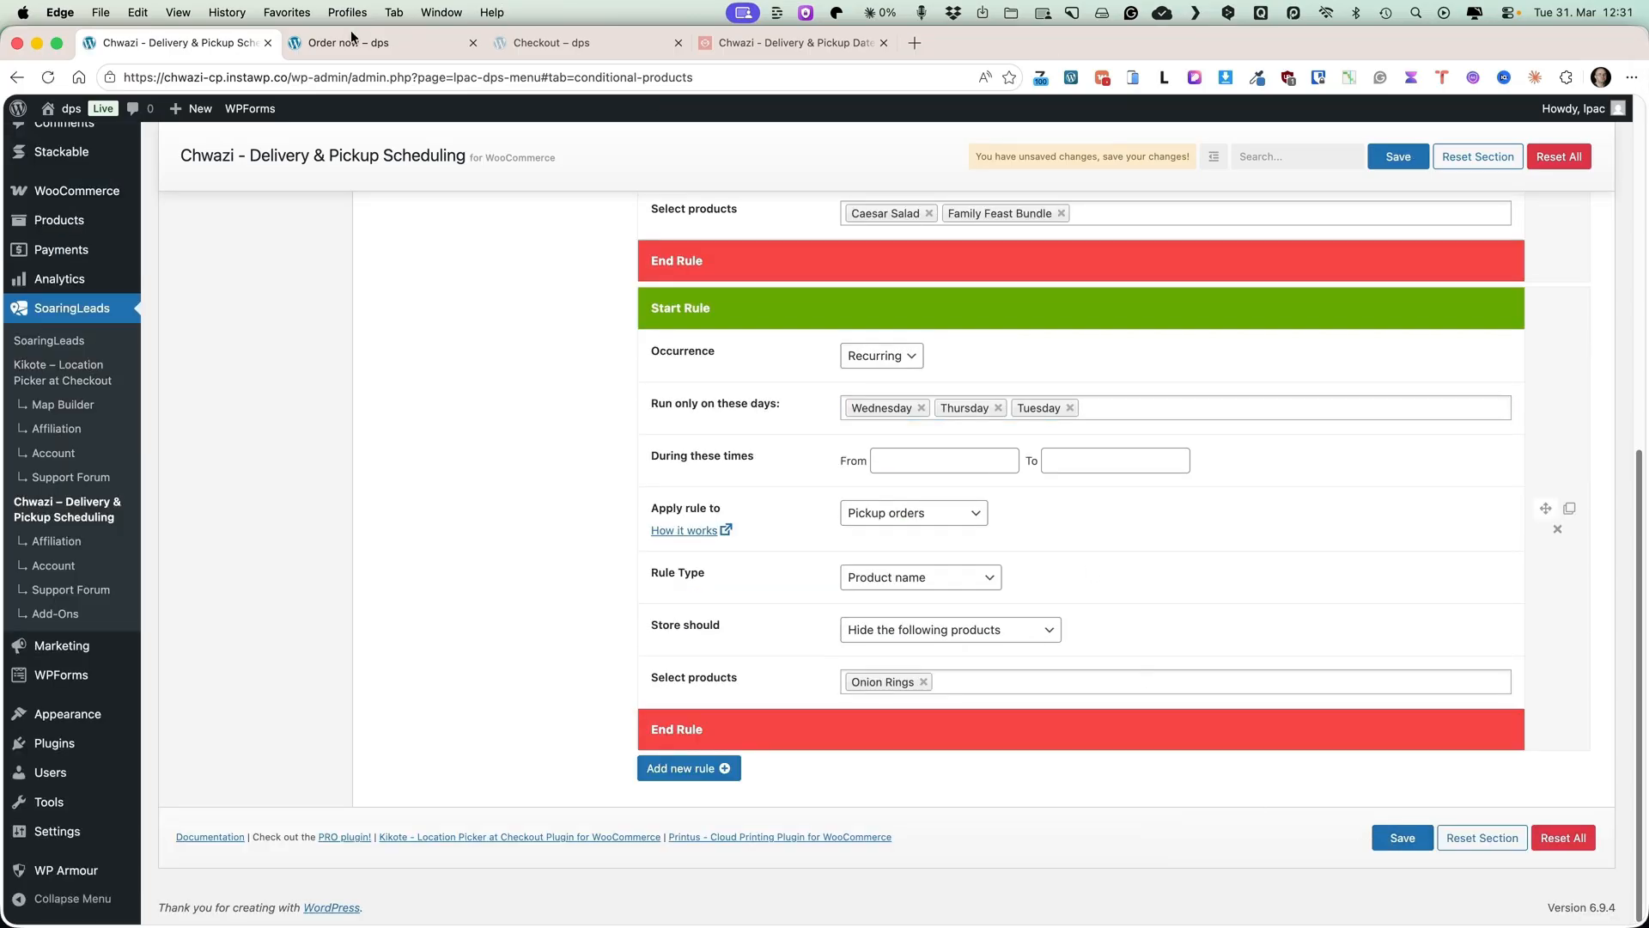
# Reload the storefront shop page and browse the listed products.
pyautogui.click(332, 45)
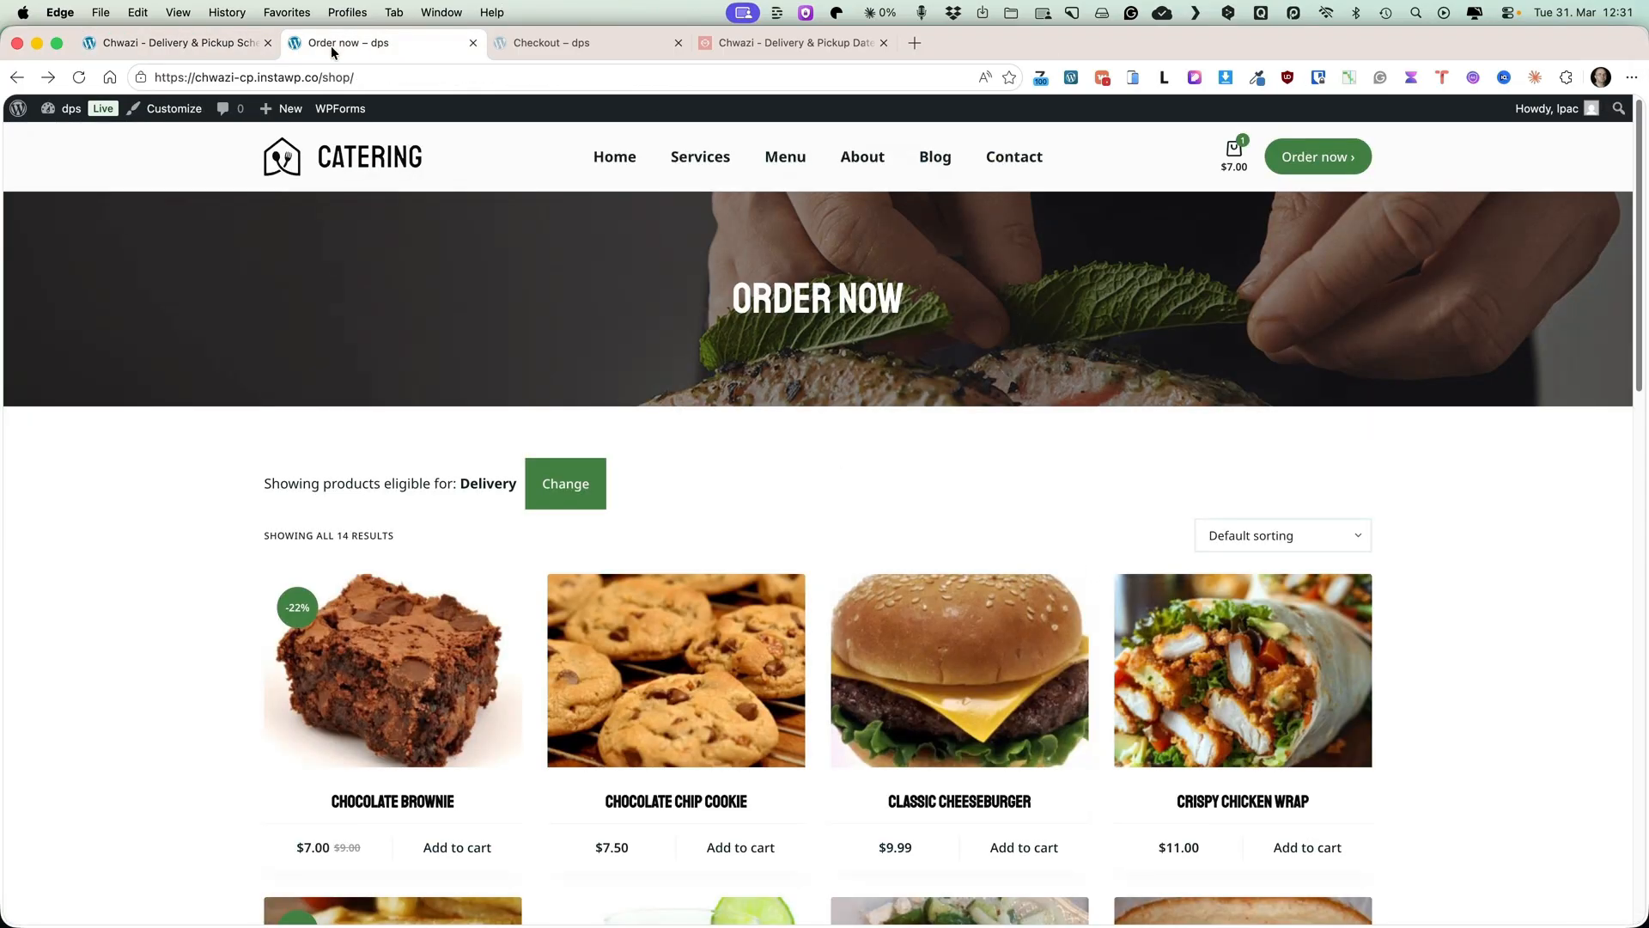
pyautogui.click(80, 78)
pyautogui.scroll(-3, 843, 450)
pyautogui.scroll(-6, 845, 456)
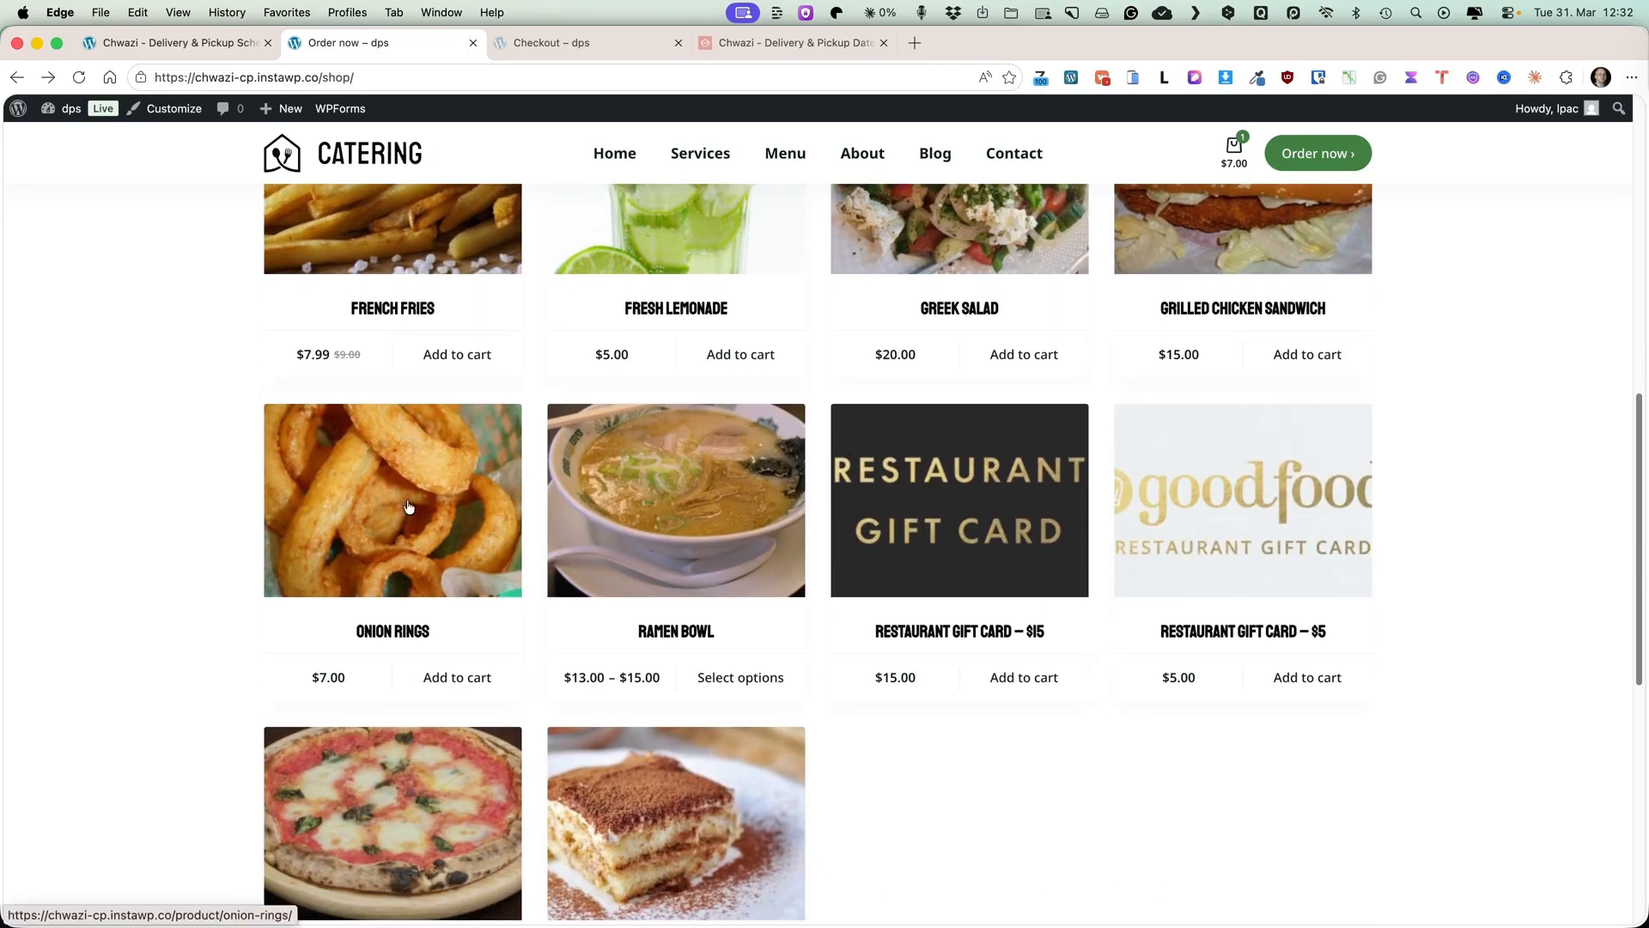
pyautogui.click(131, 43)
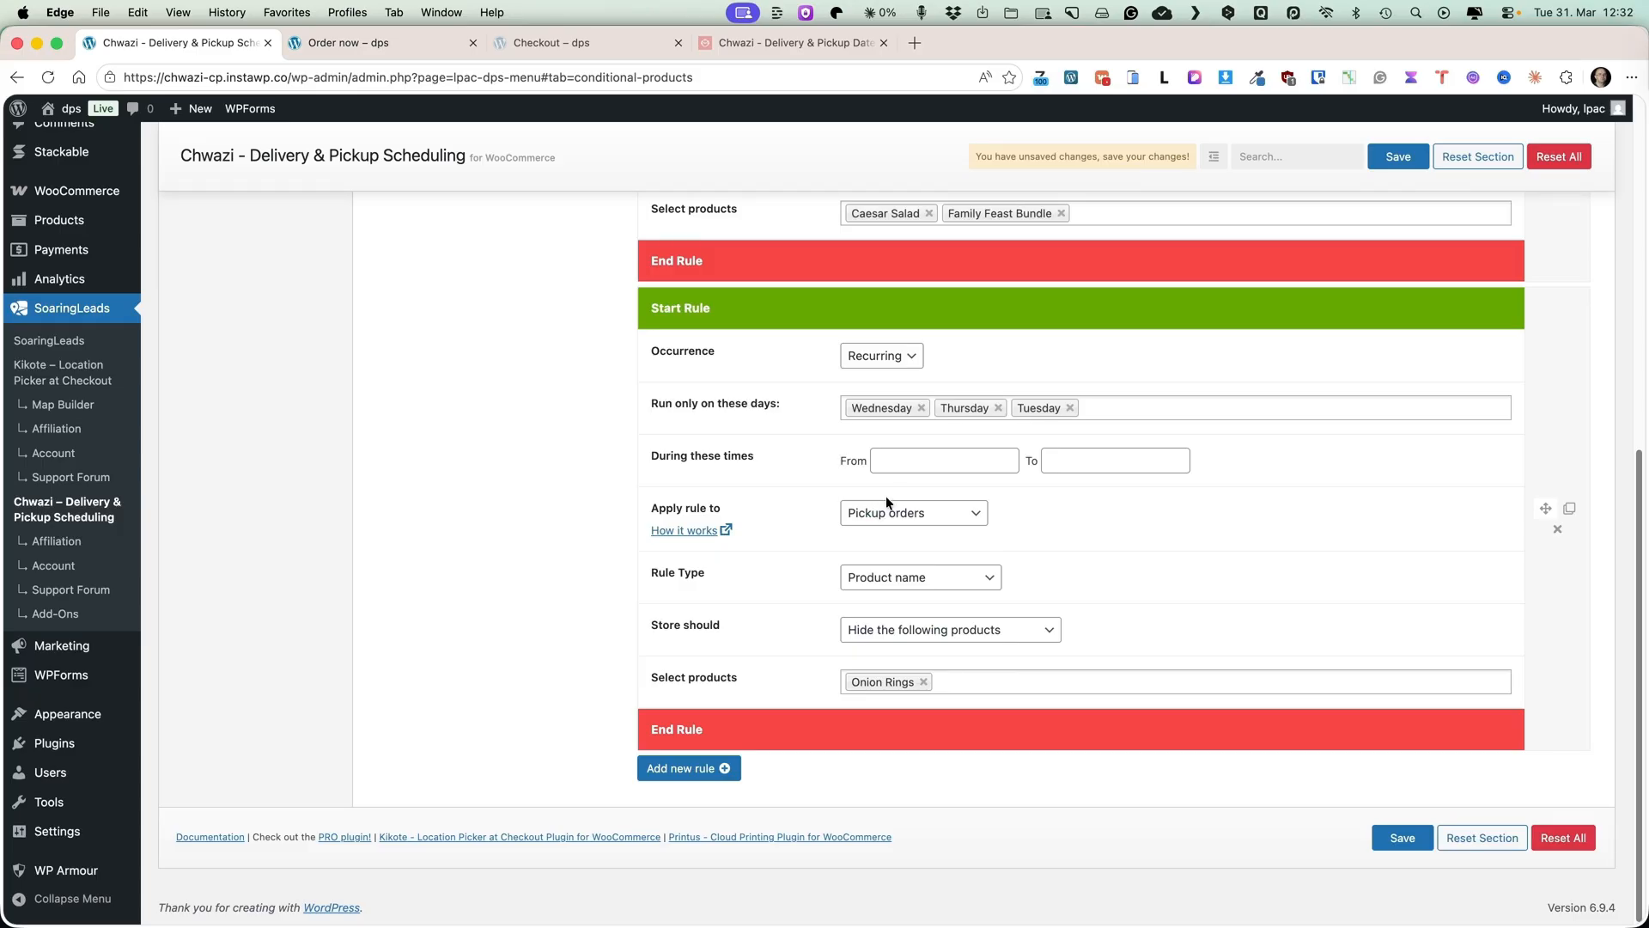
pyautogui.click(344, 40)
pyautogui.scroll(10, 823, 311)
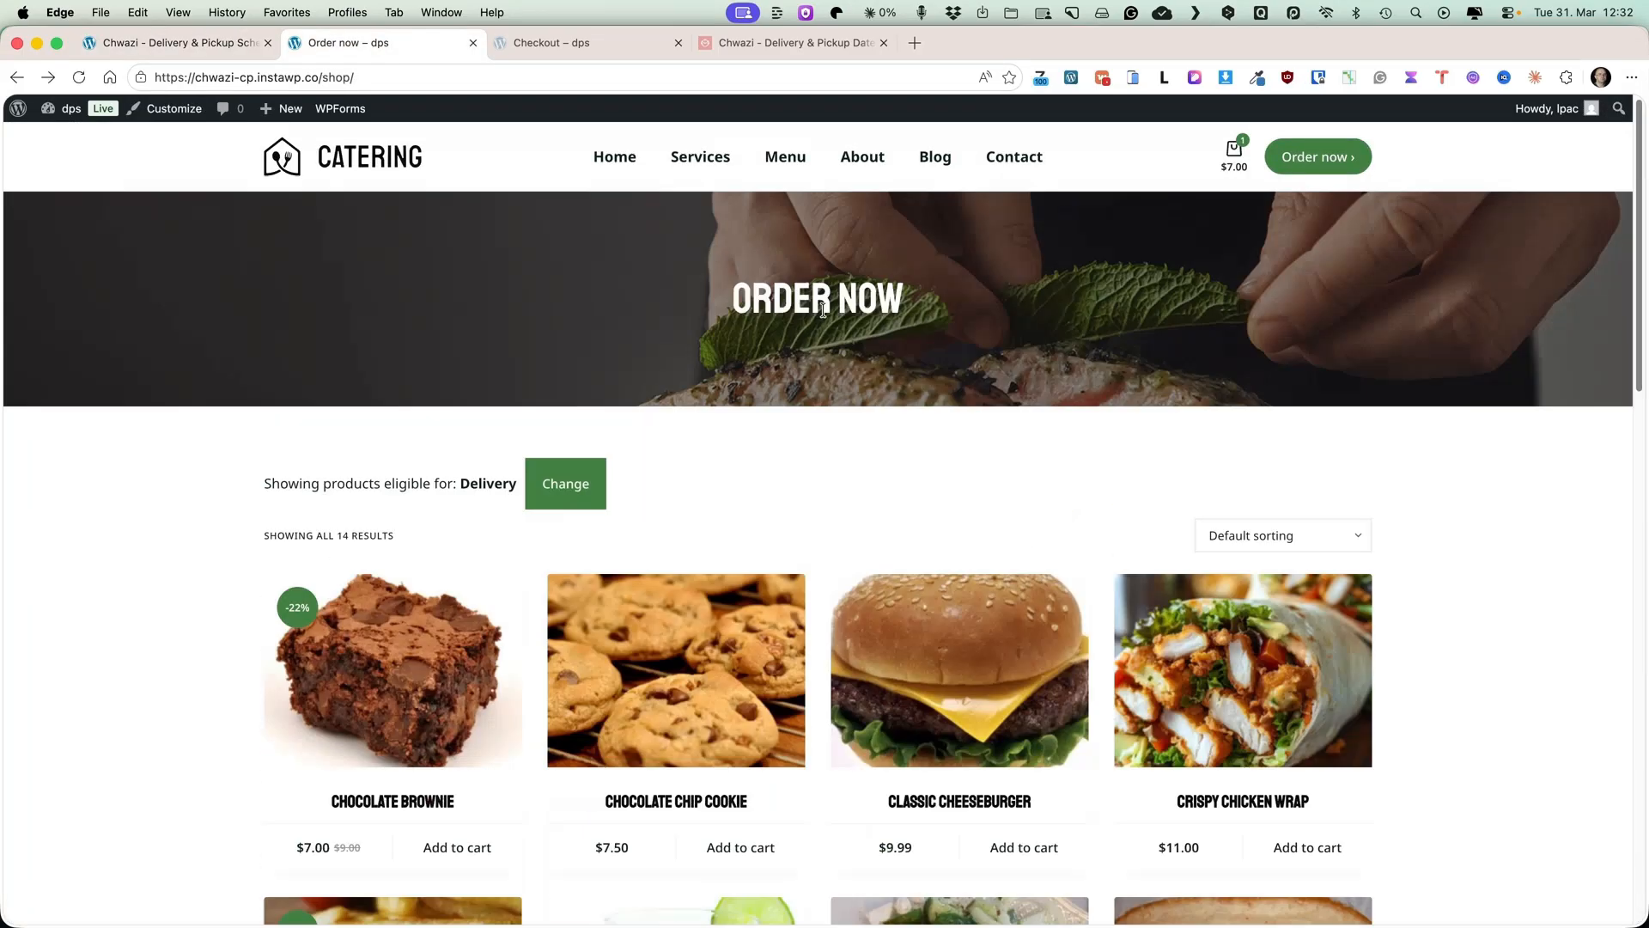
# Change the shop's fulfillment type to Pickup and review the listed products.
pyautogui.click(564, 481)
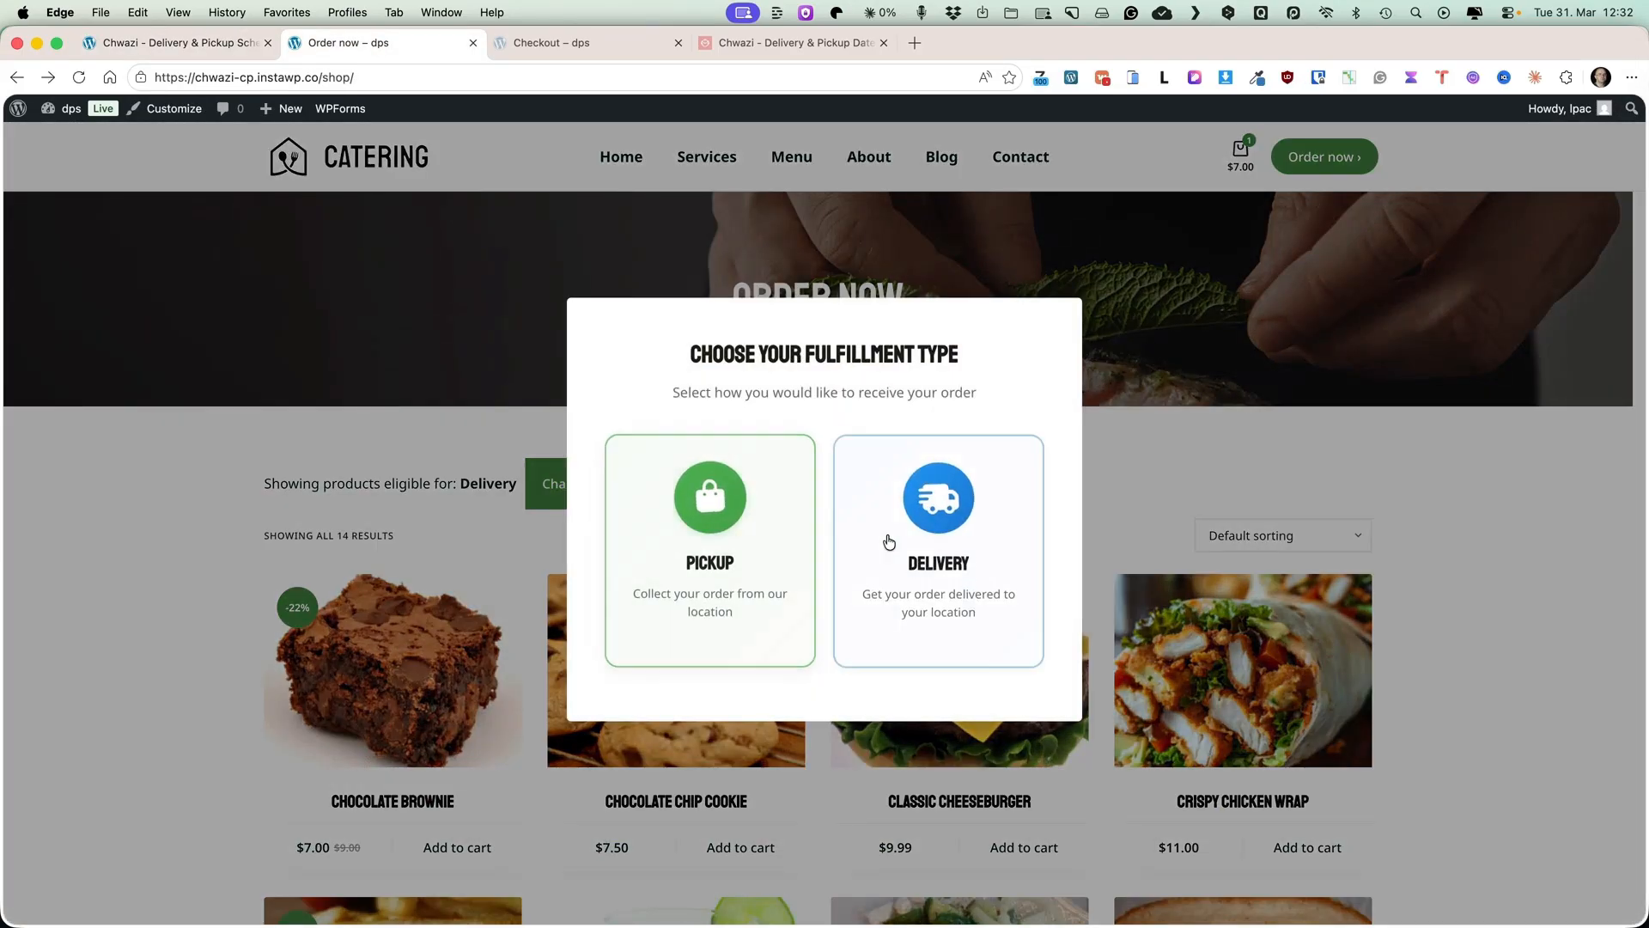
pyautogui.click(684, 519)
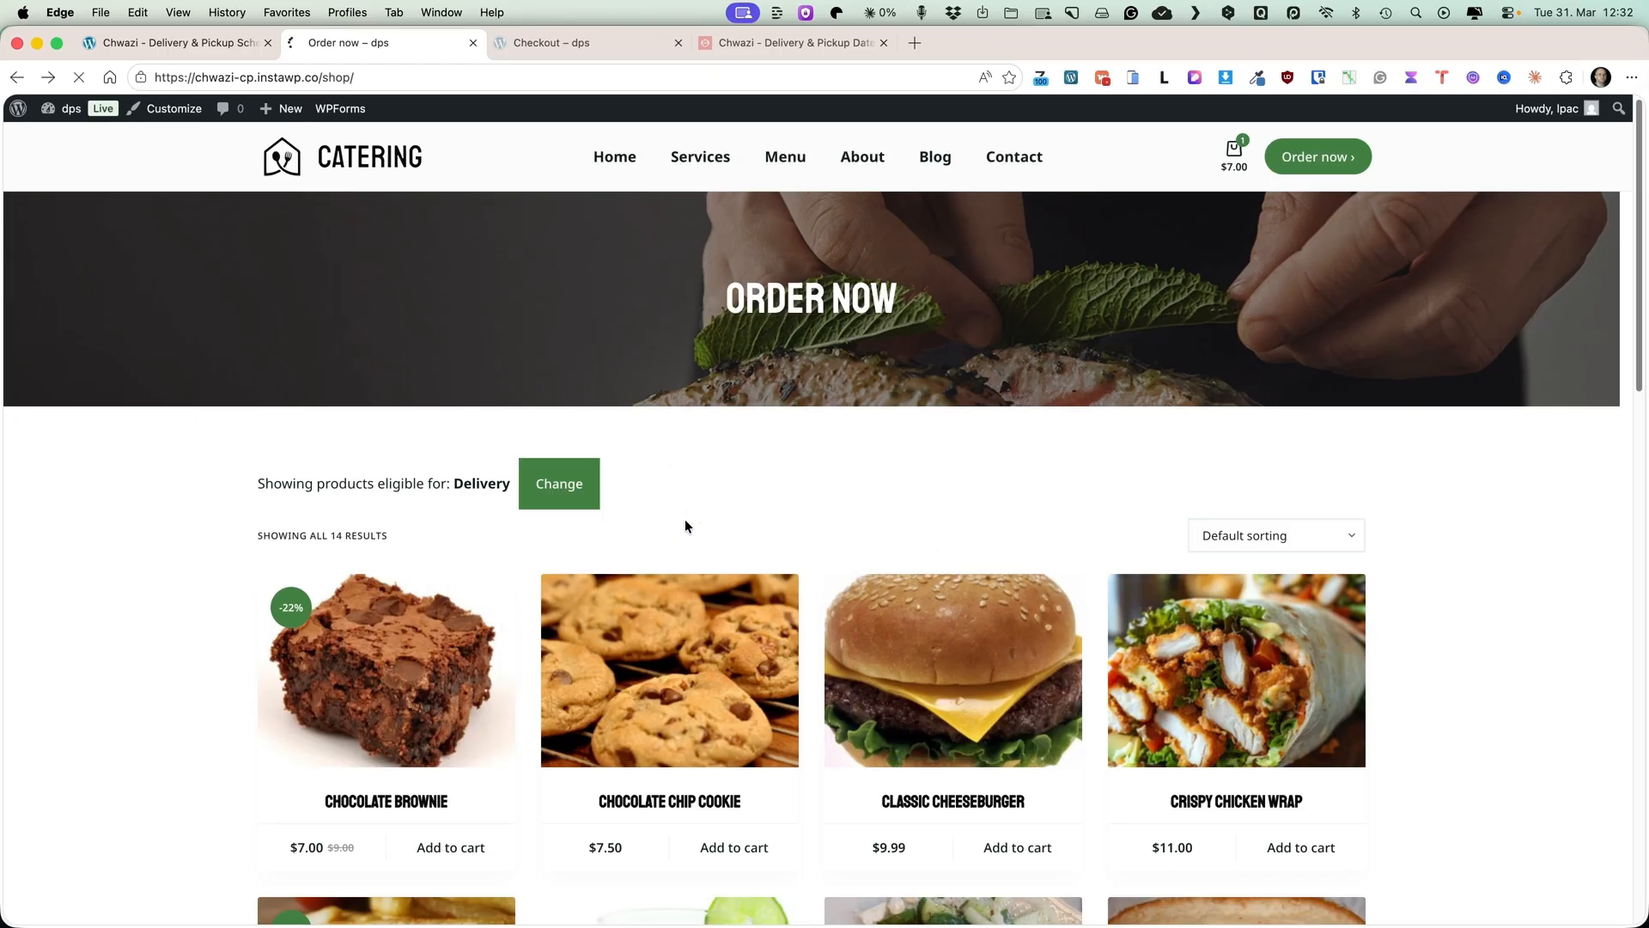
pyautogui.scroll(-5, 685, 519)
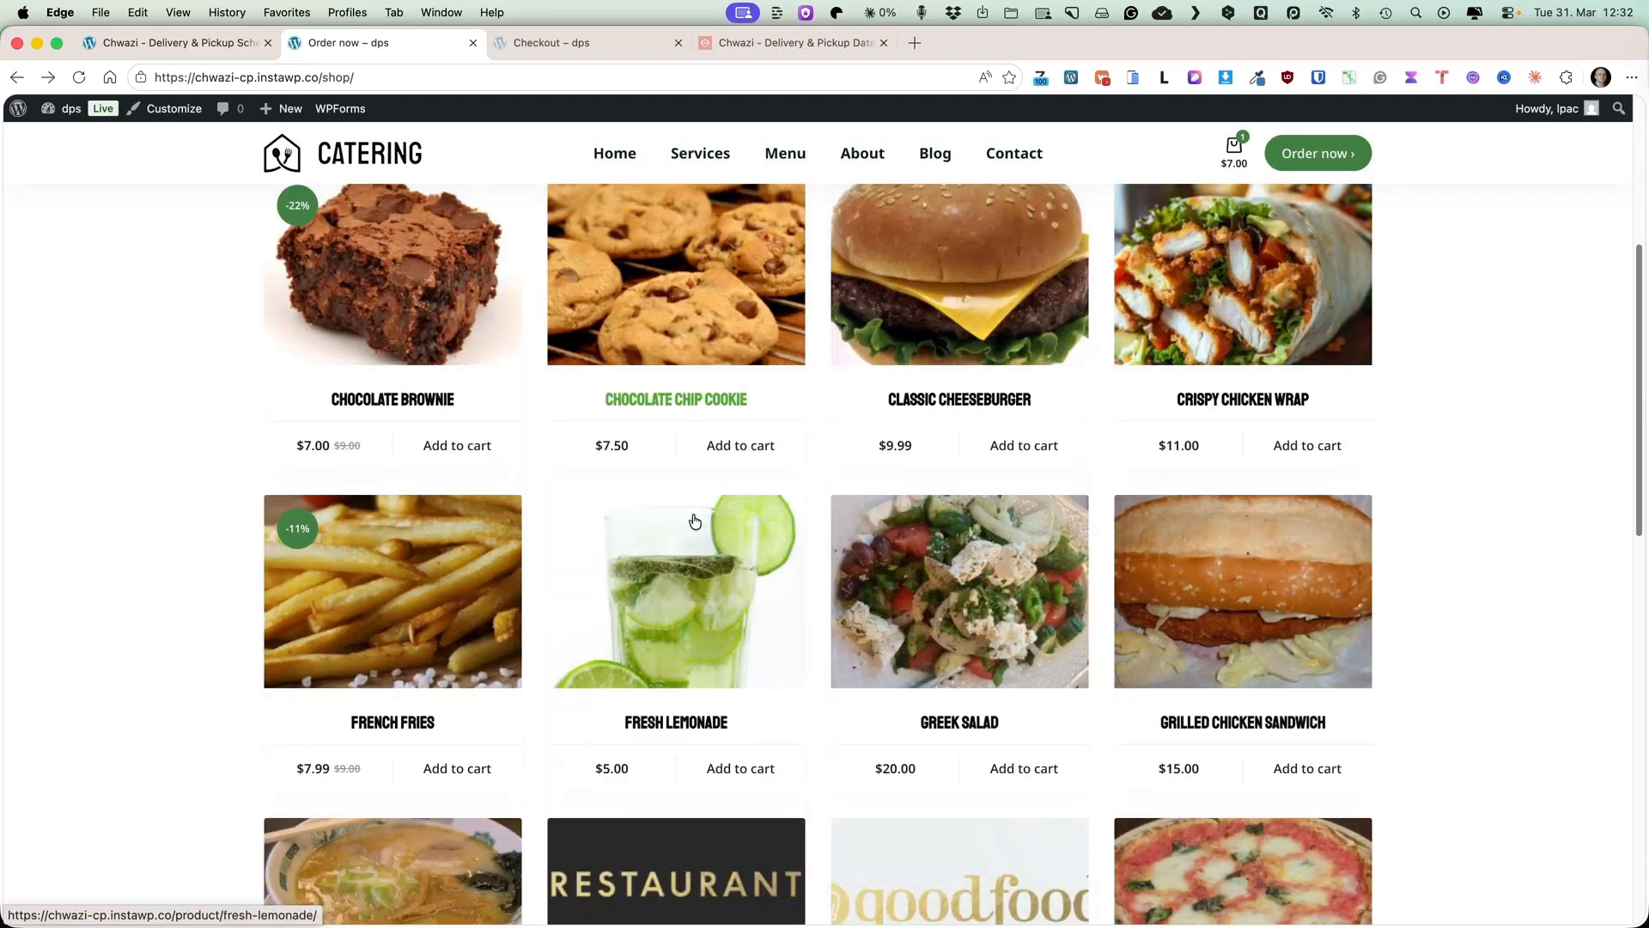
# Browse the shop's product list again, reopening the fulfillment type chooser along the way.
pyautogui.scroll(-7, 695, 520)
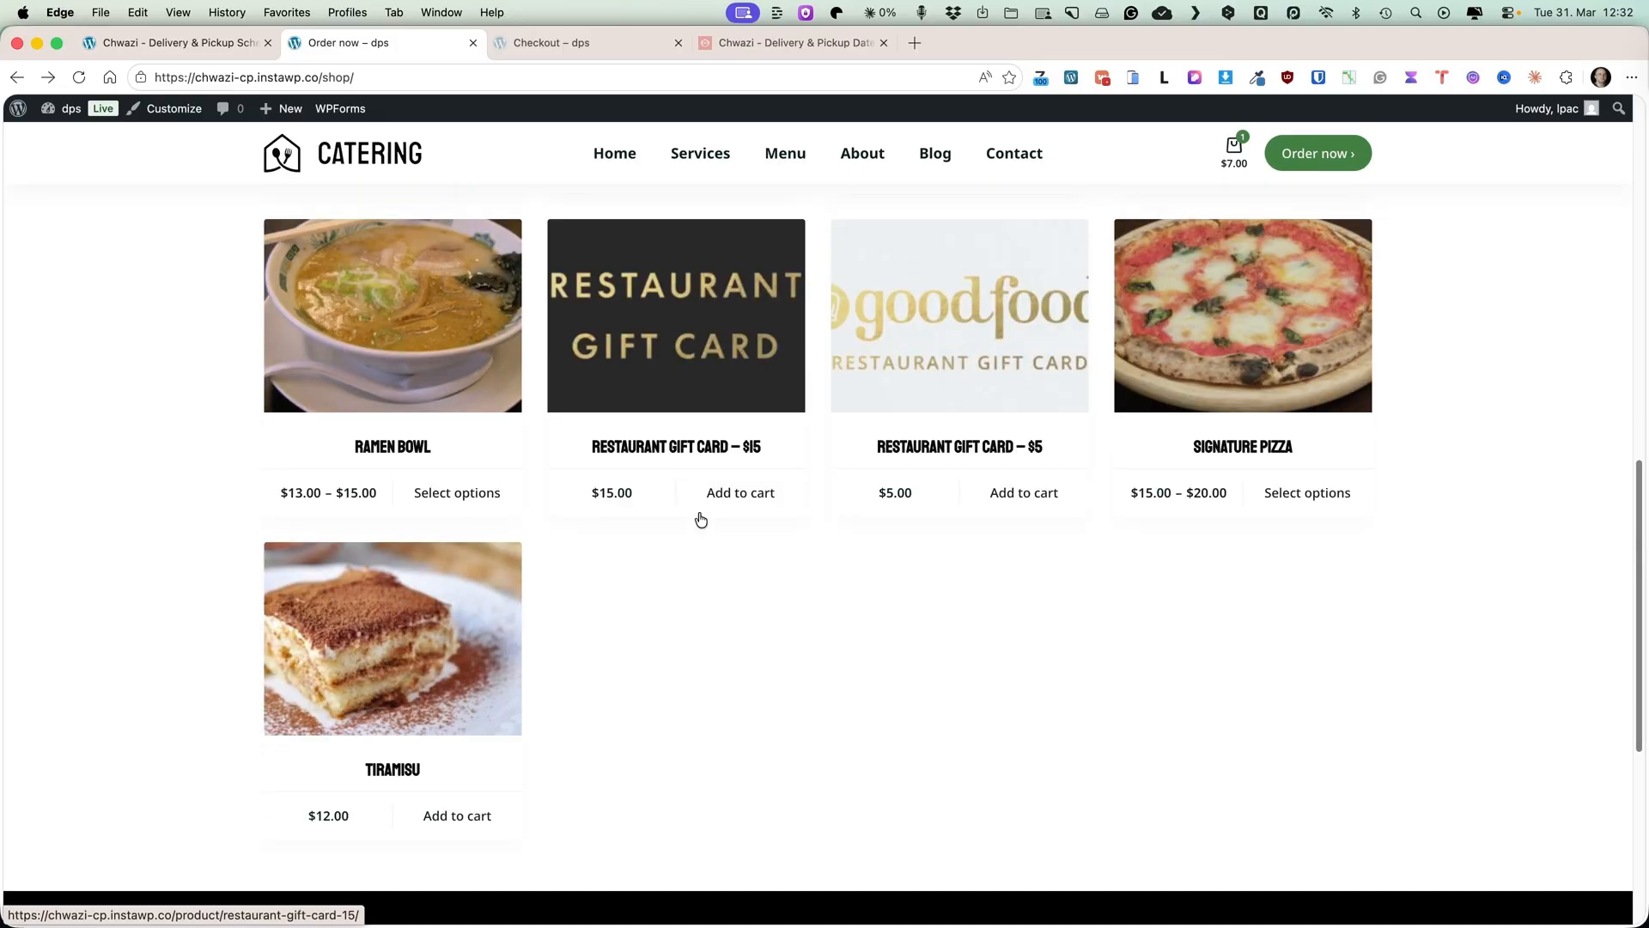
pyautogui.scroll(12, 726, 520)
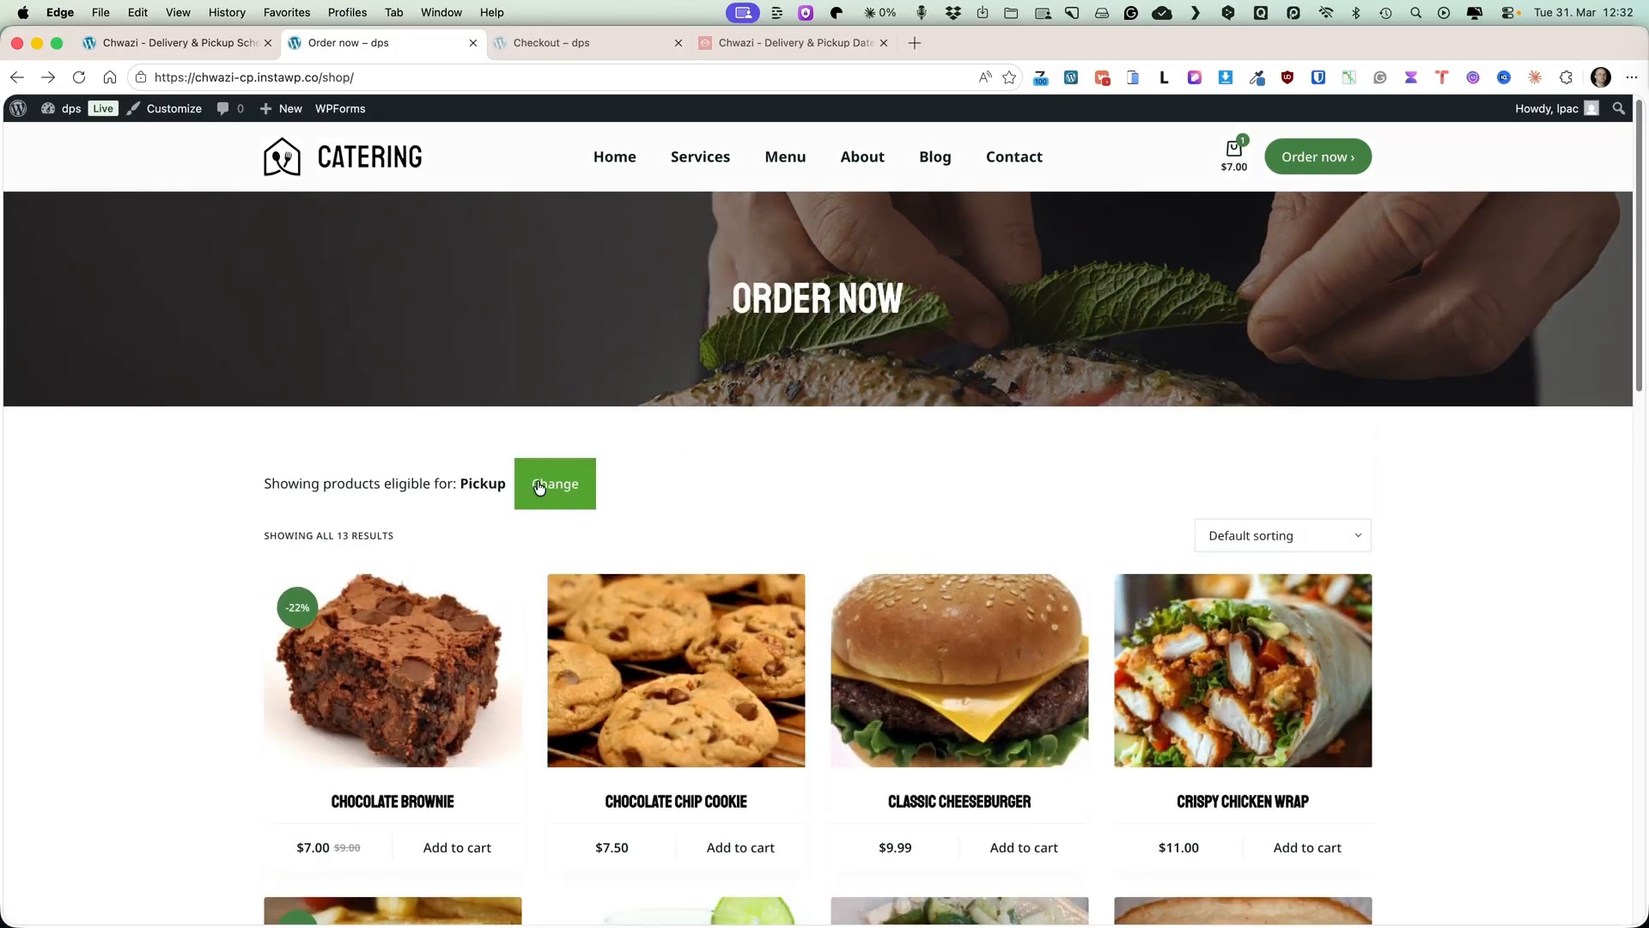
pyautogui.click(539, 485)
pyautogui.click(987, 505)
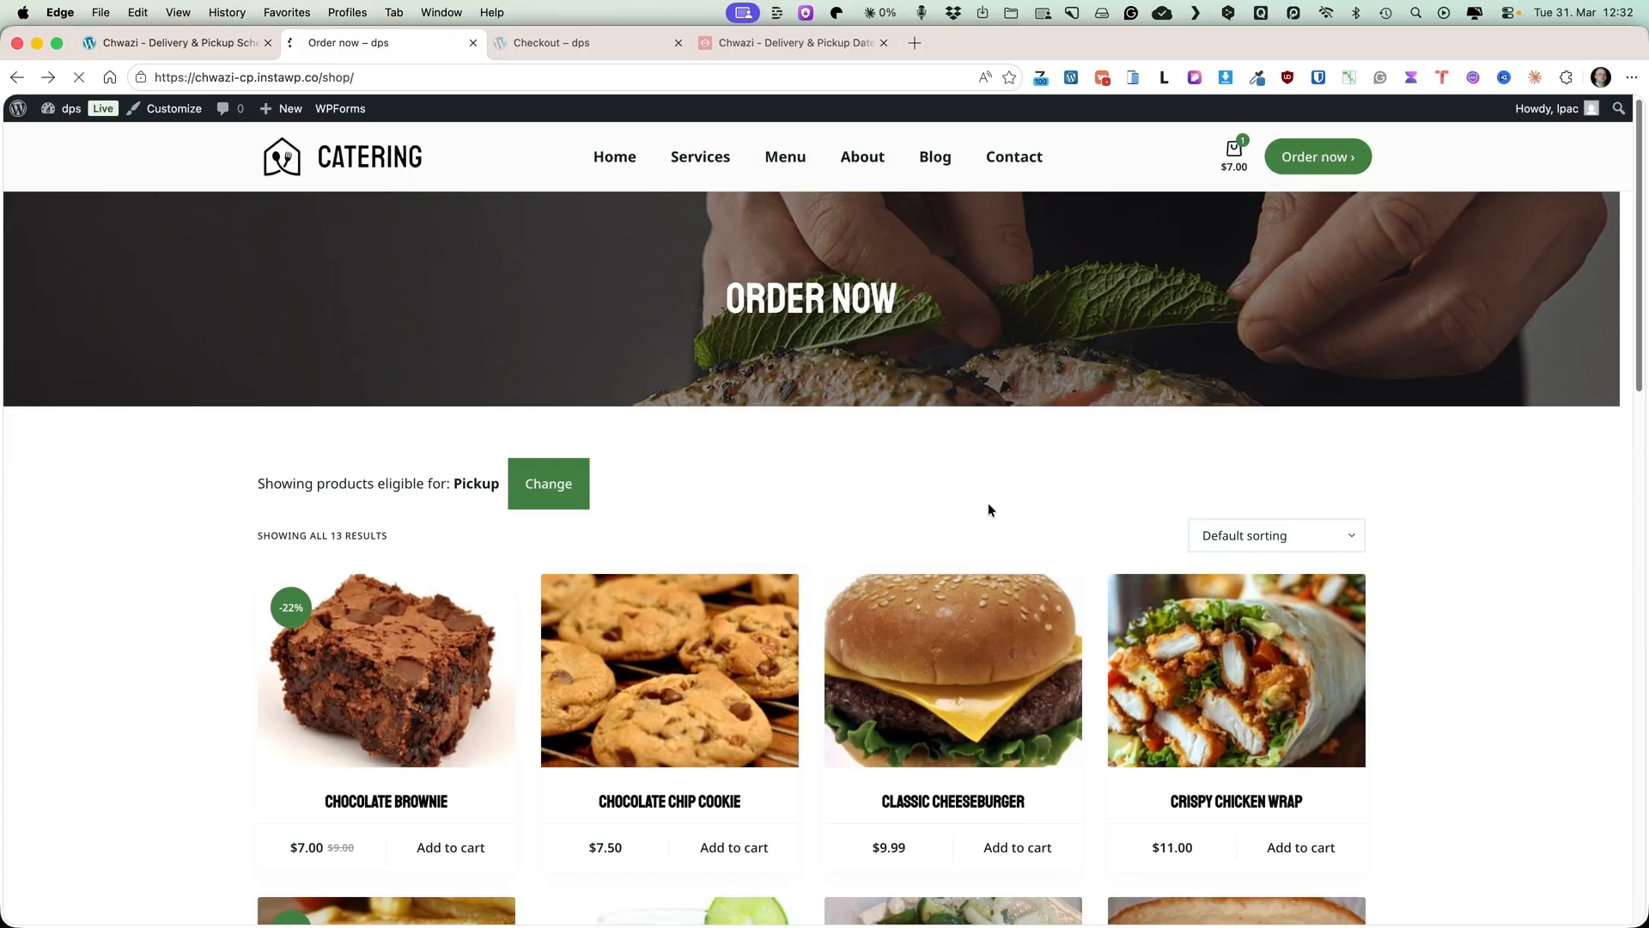
pyautogui.scroll(-10, 880, 500)
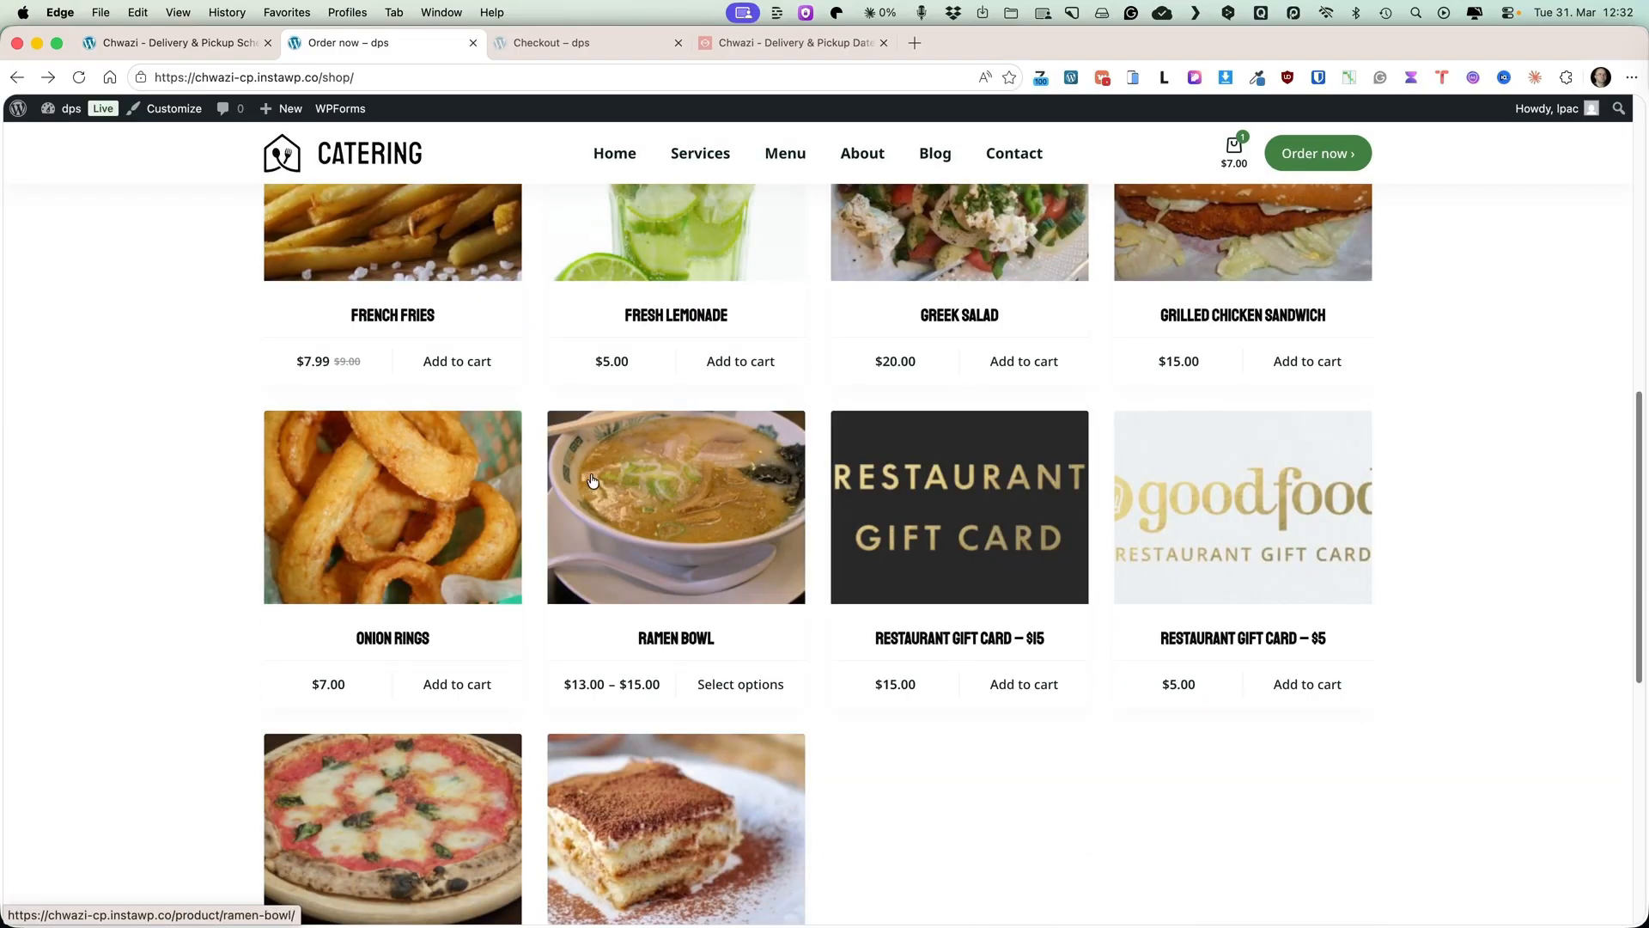
# Back in the plugin's Conditional Products settings, add a new rule with One-time occurrence.
pyautogui.click(201, 43)
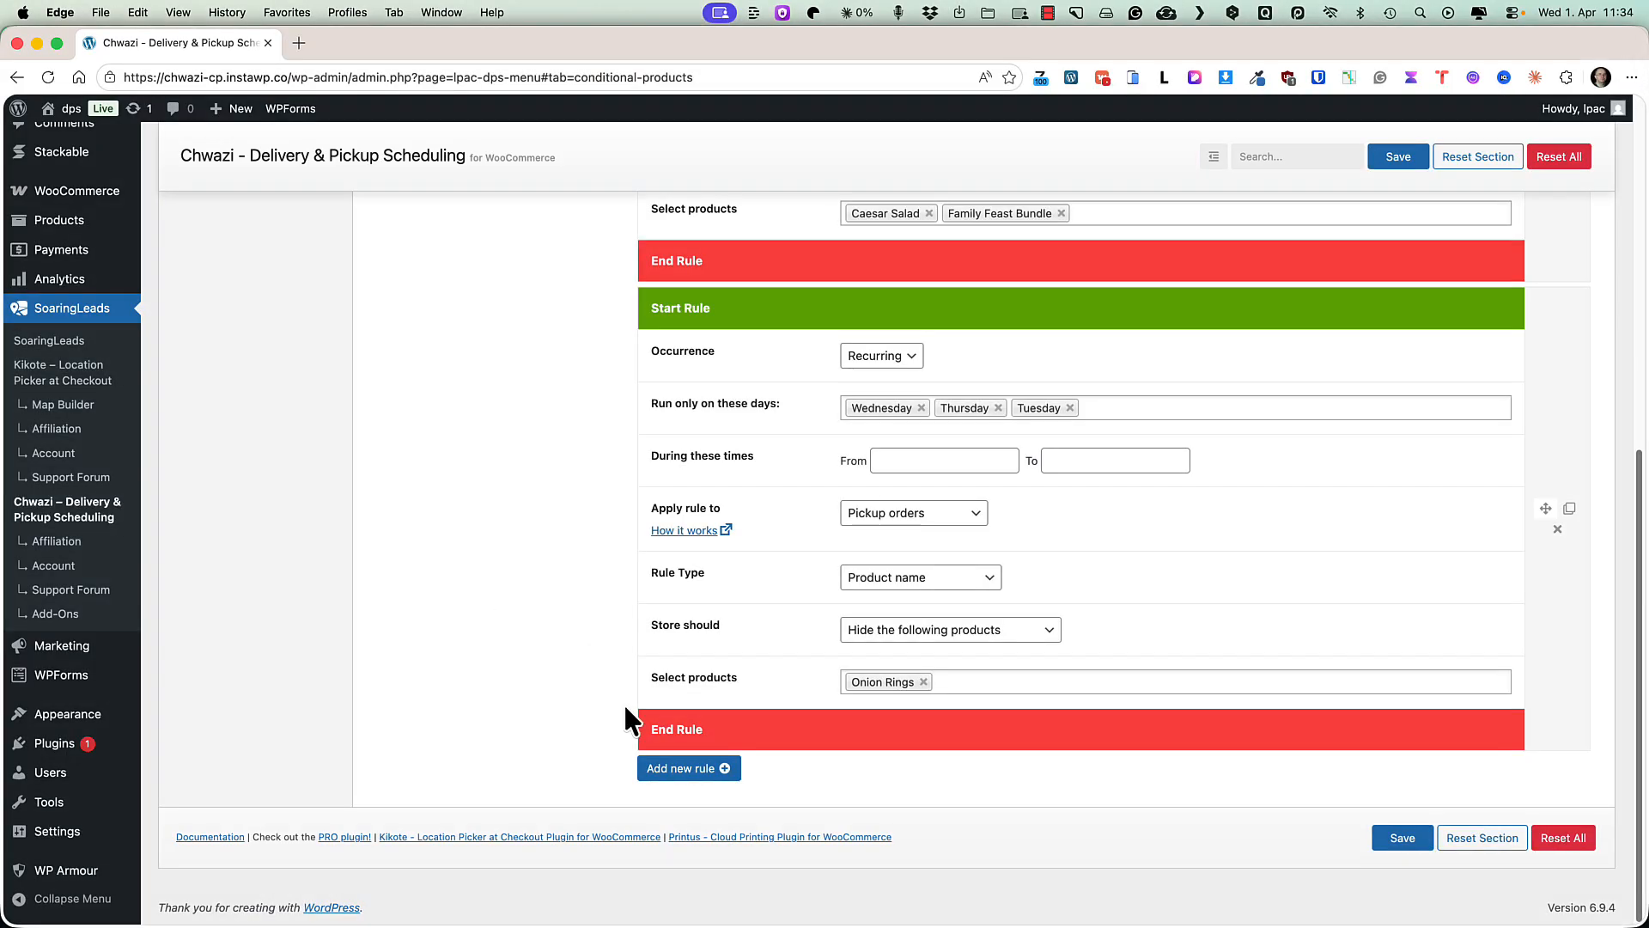
pyautogui.click(688, 767)
pyautogui.scroll(-3, 601, 562)
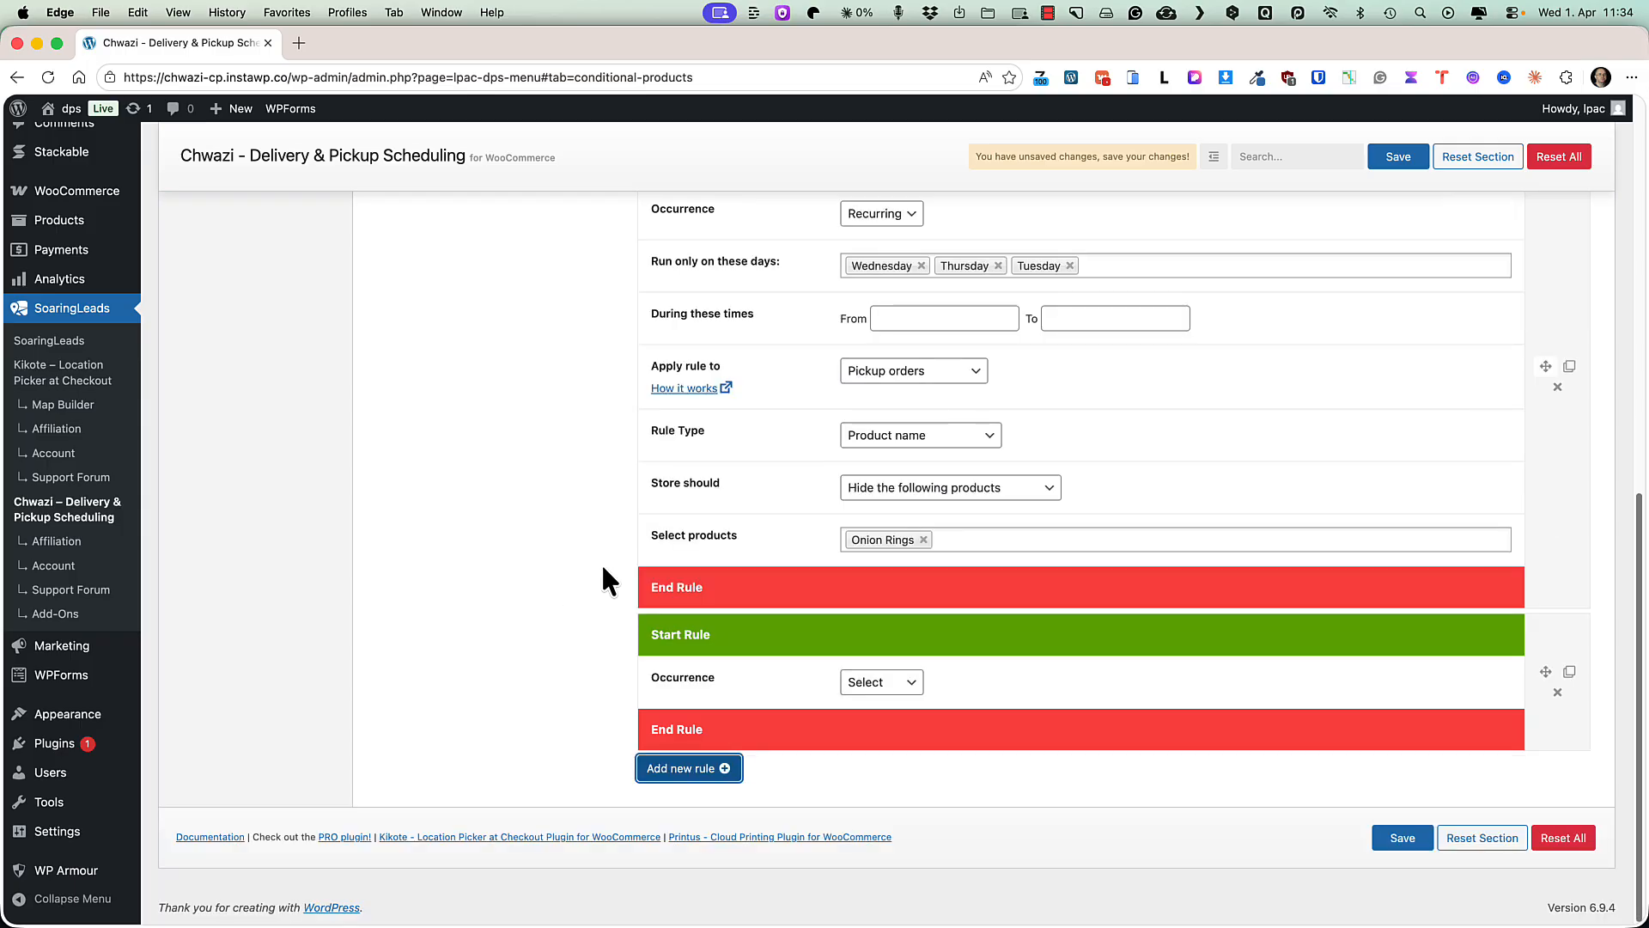
pyautogui.click(898, 683)
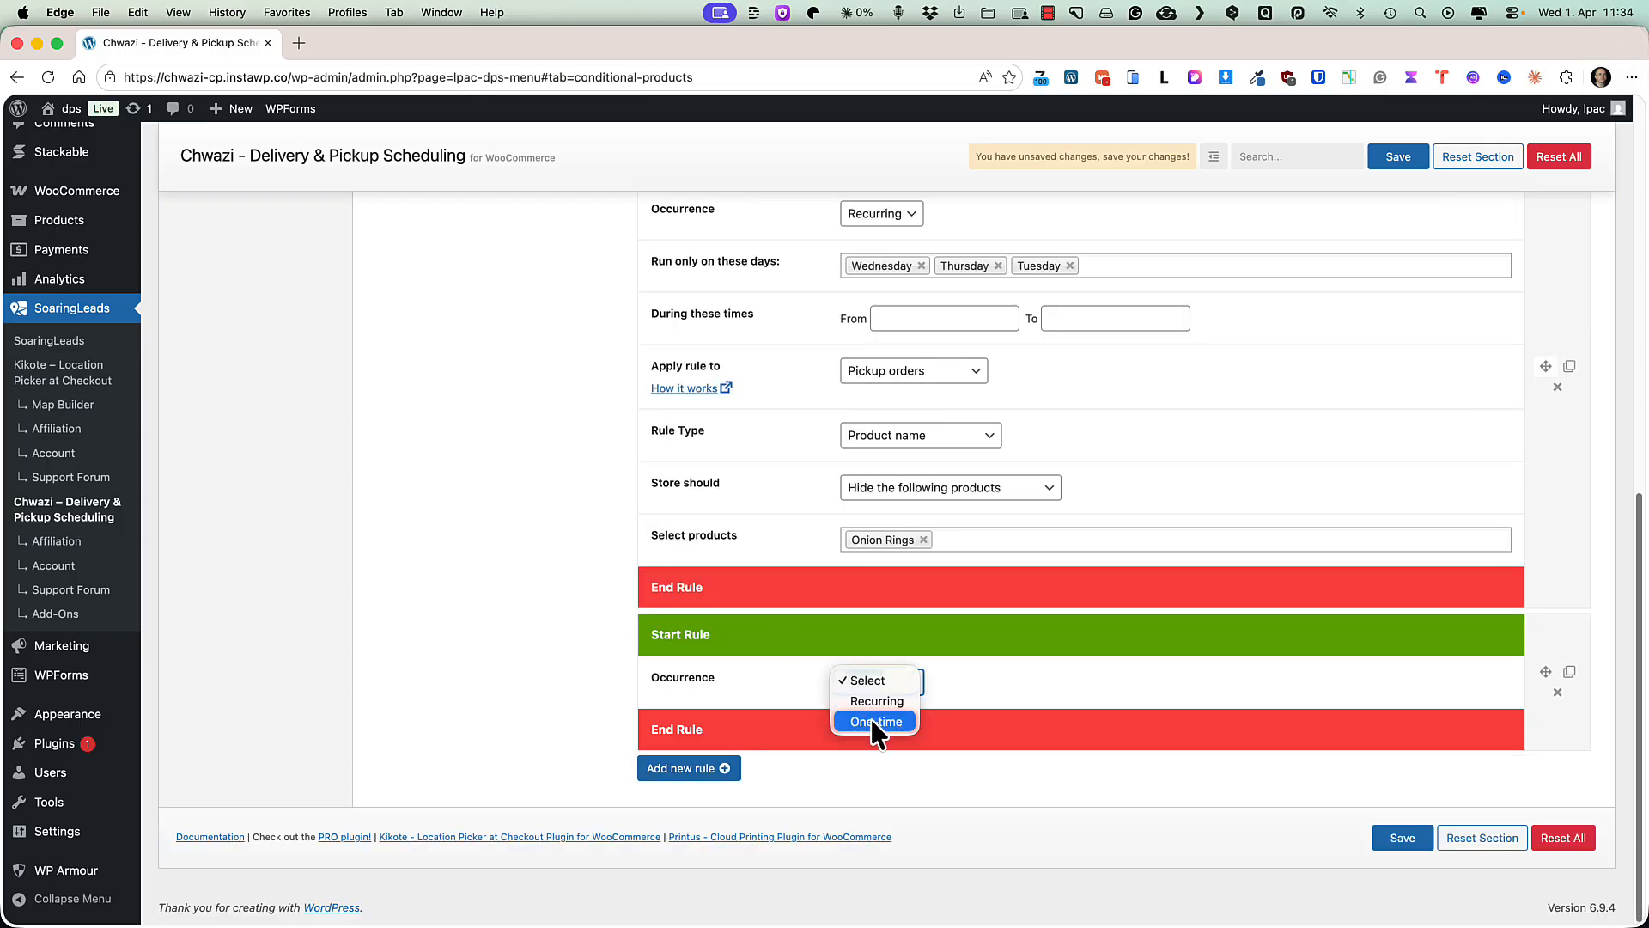
pyautogui.click(871, 720)
# Set the new rule's date range from 2026-04-13 to 2026-04-19.
pyautogui.scroll(-5, 1027, 587)
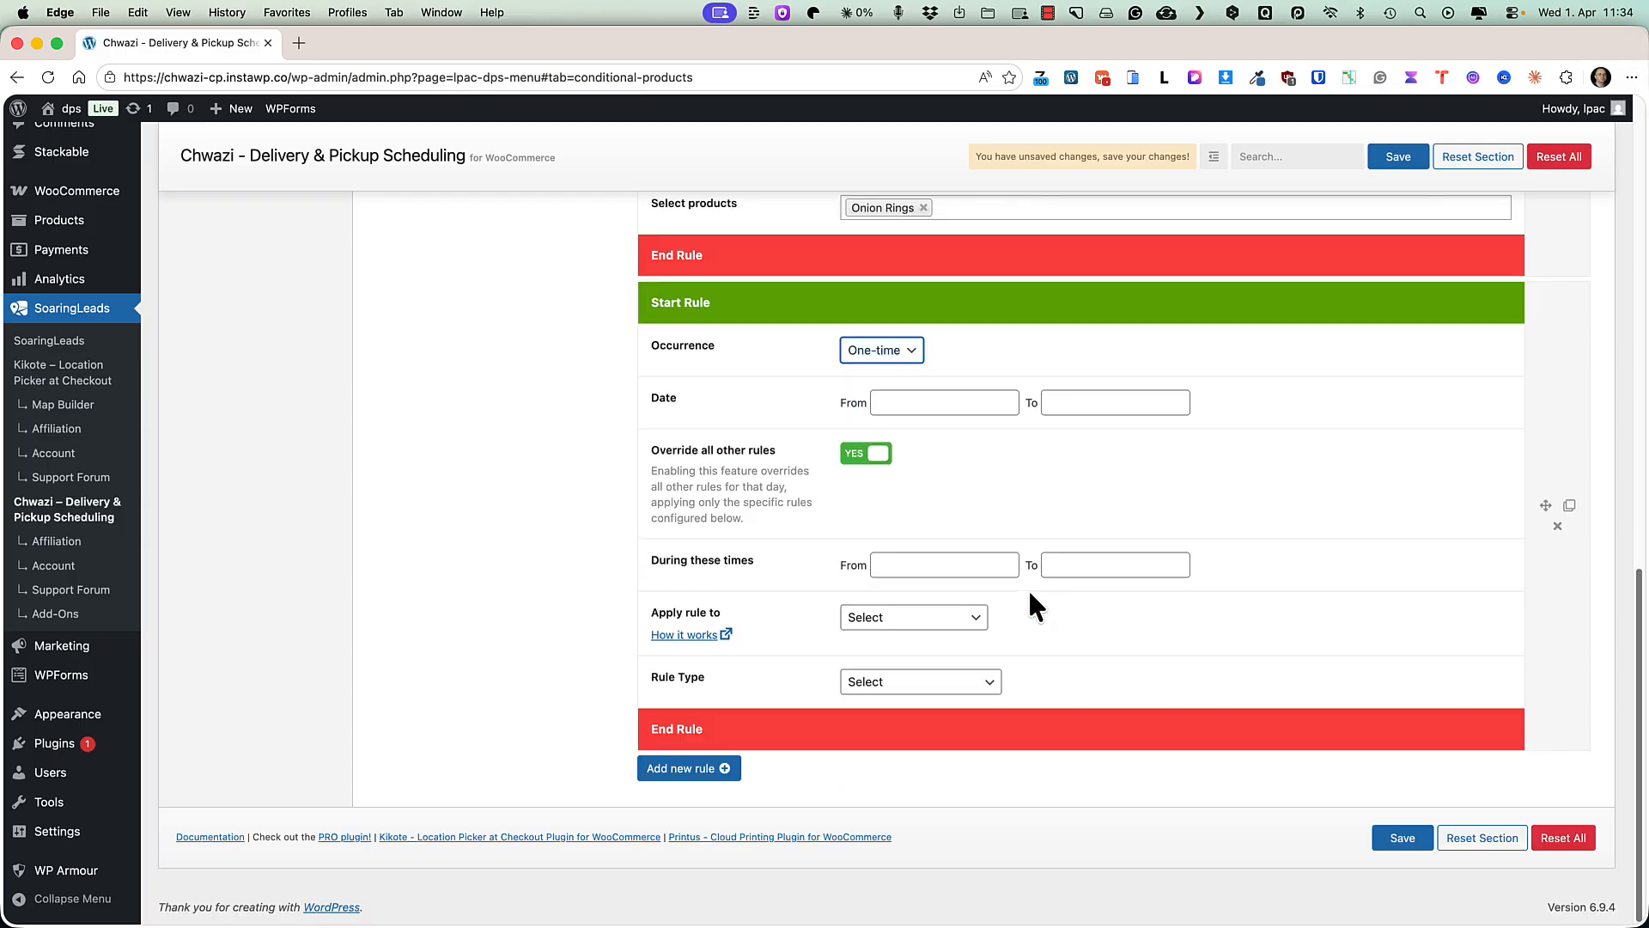
pyautogui.click(917, 402)
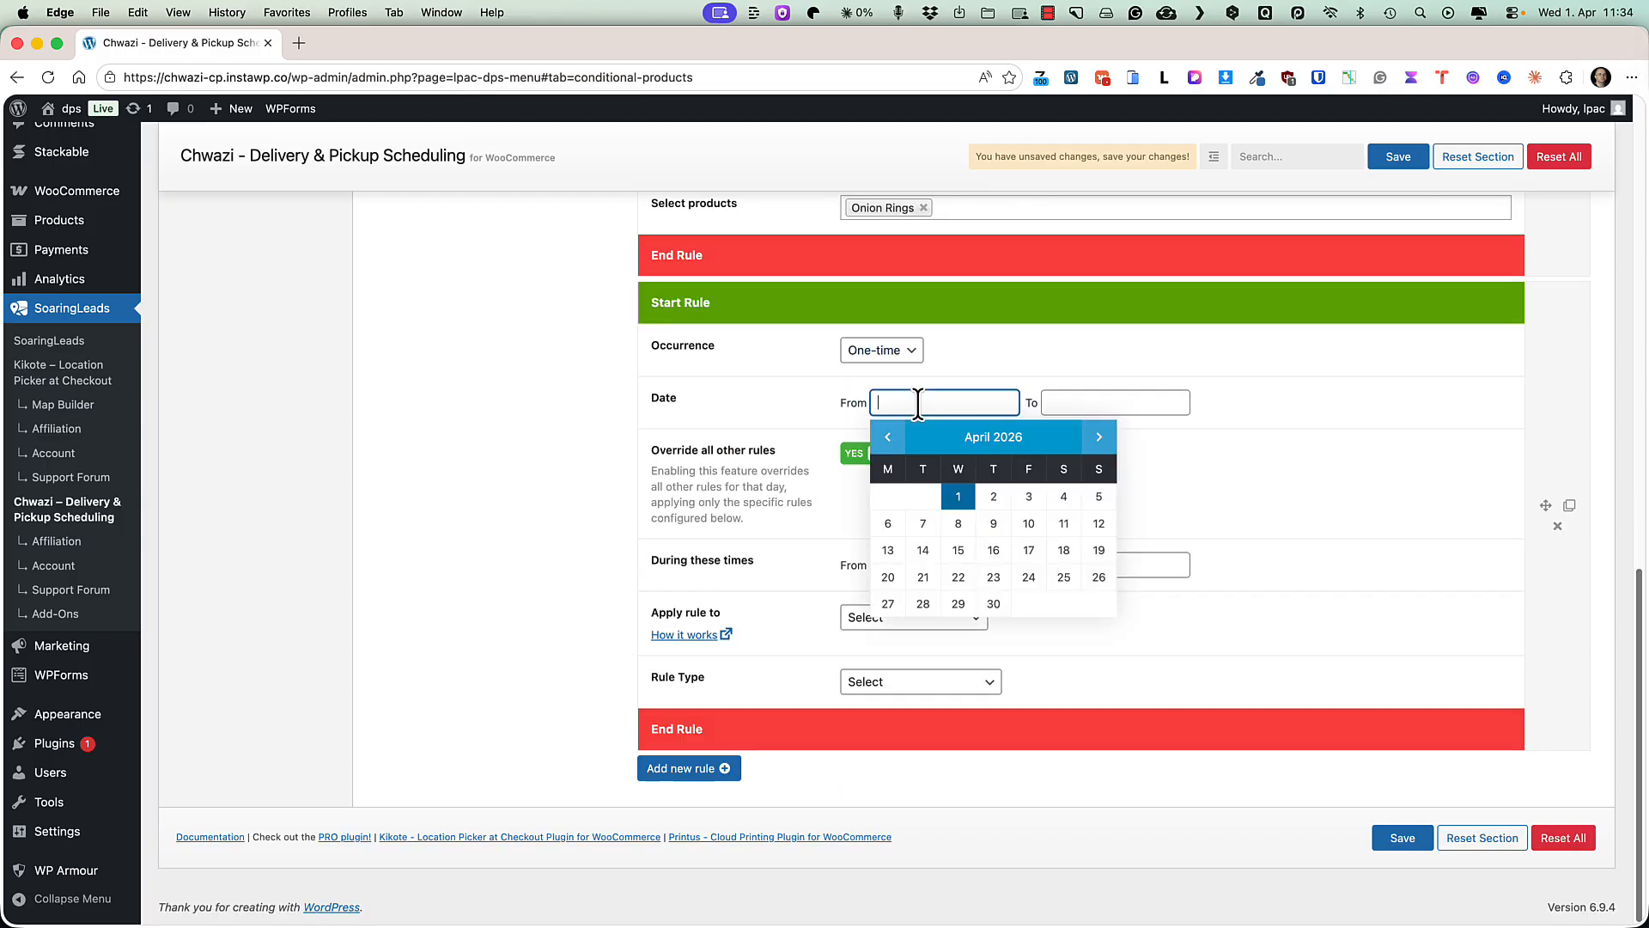
pyautogui.click(889, 551)
pyautogui.click(1055, 402)
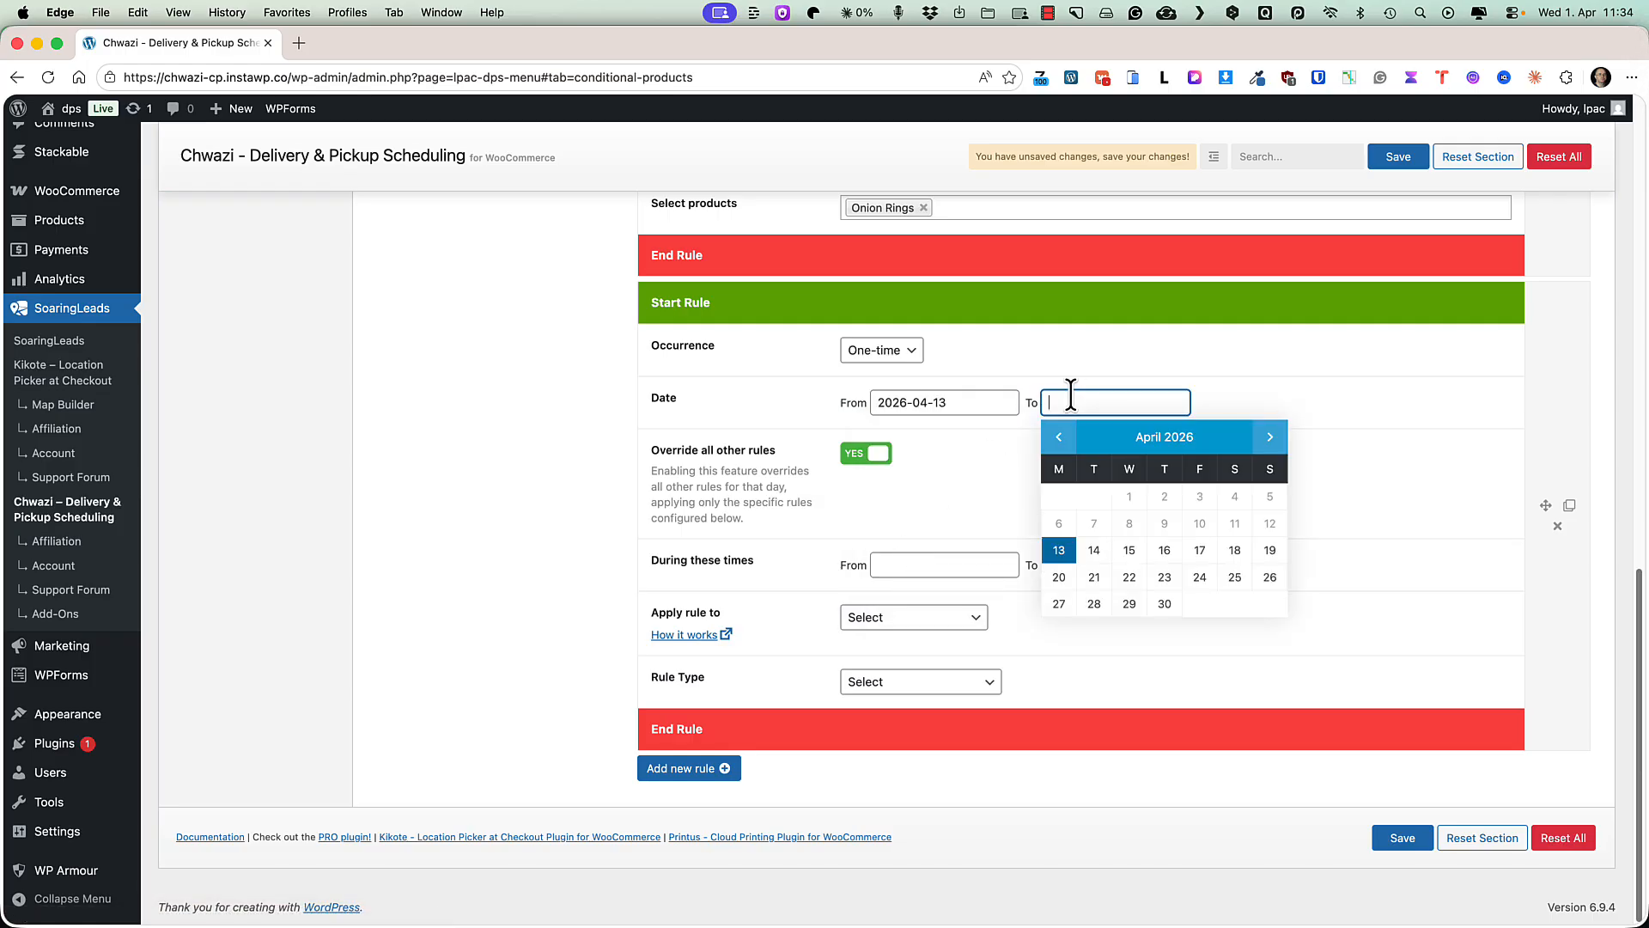
pyautogui.click(1269, 550)
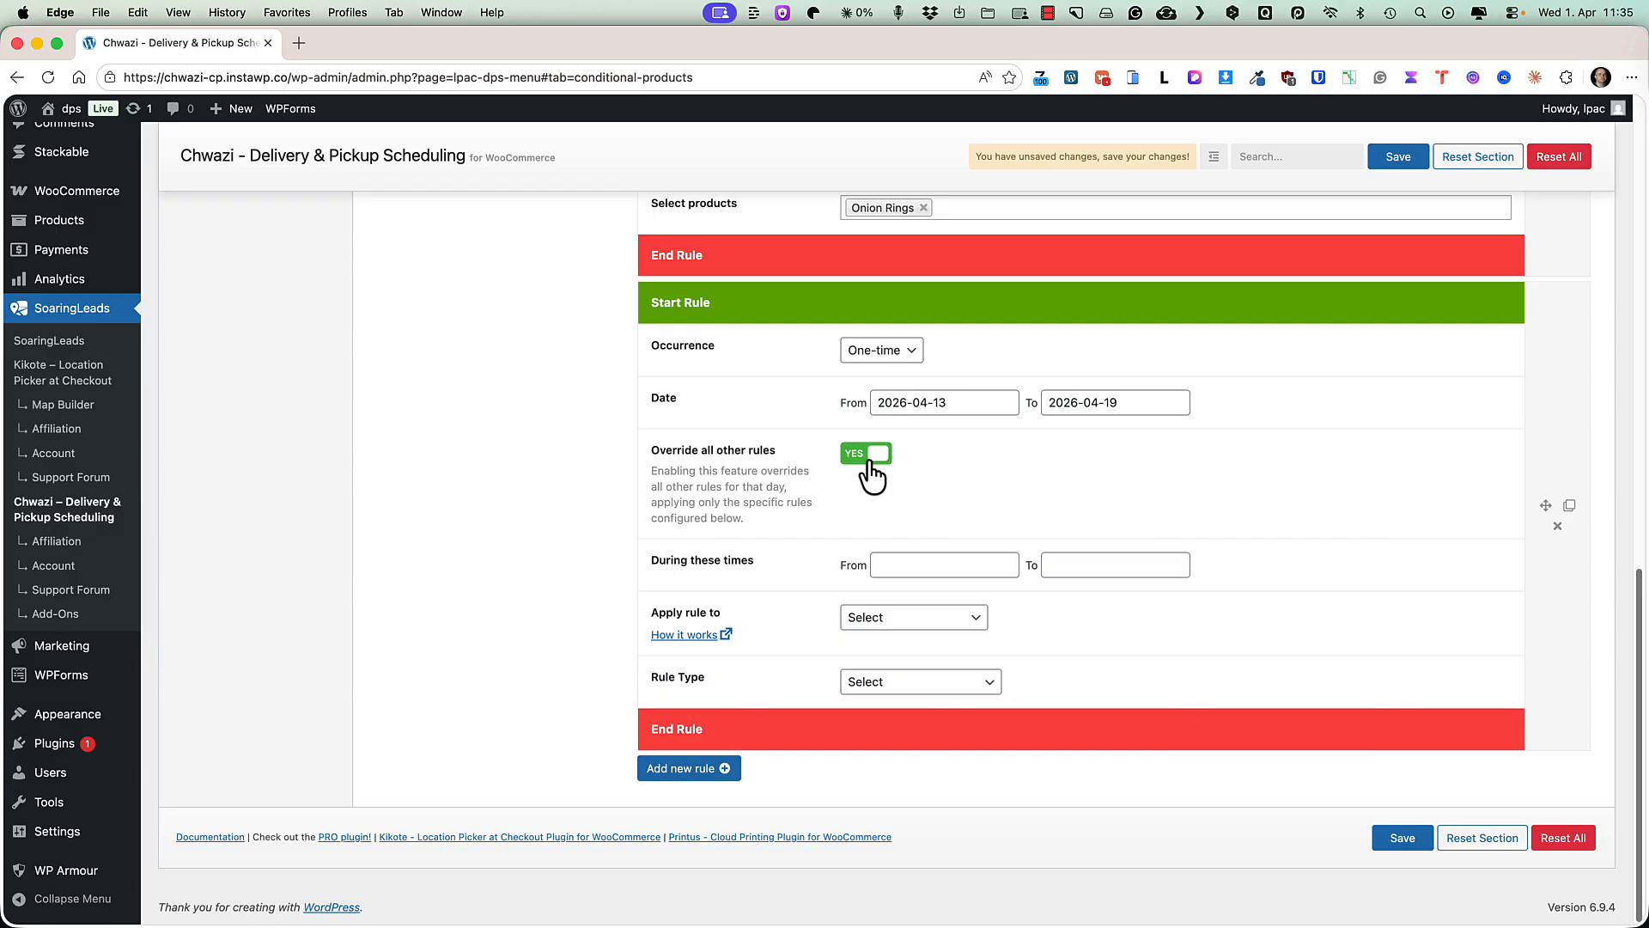
# Set the rule's active times from 10:00 to 16:00.
pyautogui.click(928, 565)
pyautogui.click(993, 608)
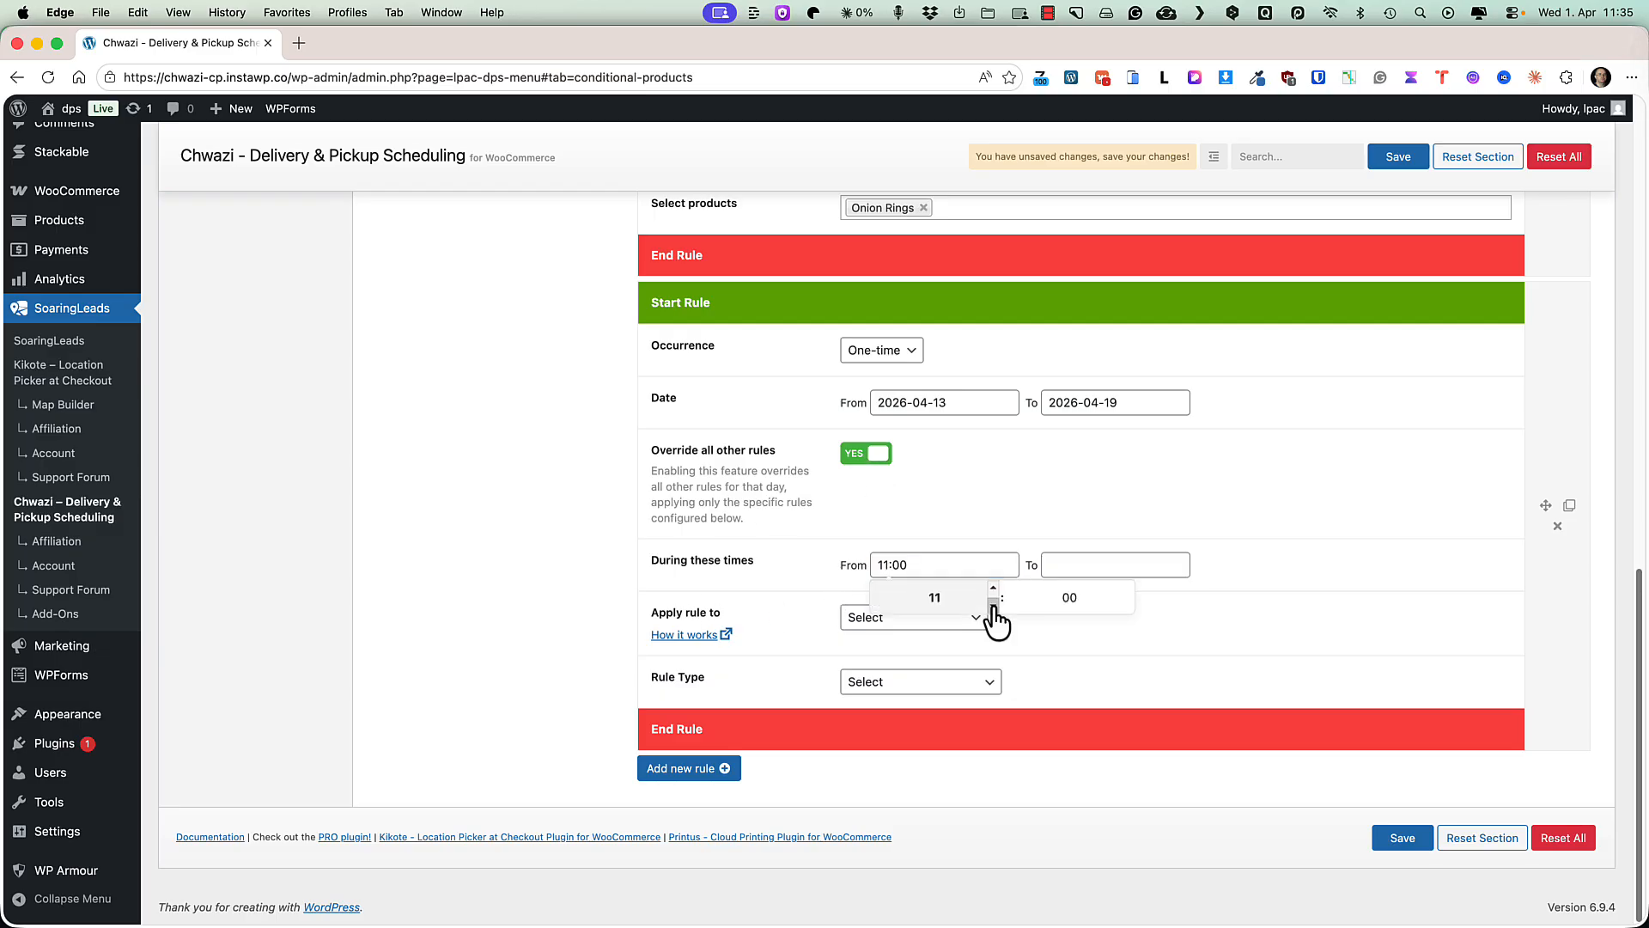
pyautogui.click(992, 608)
pyautogui.click(1143, 562)
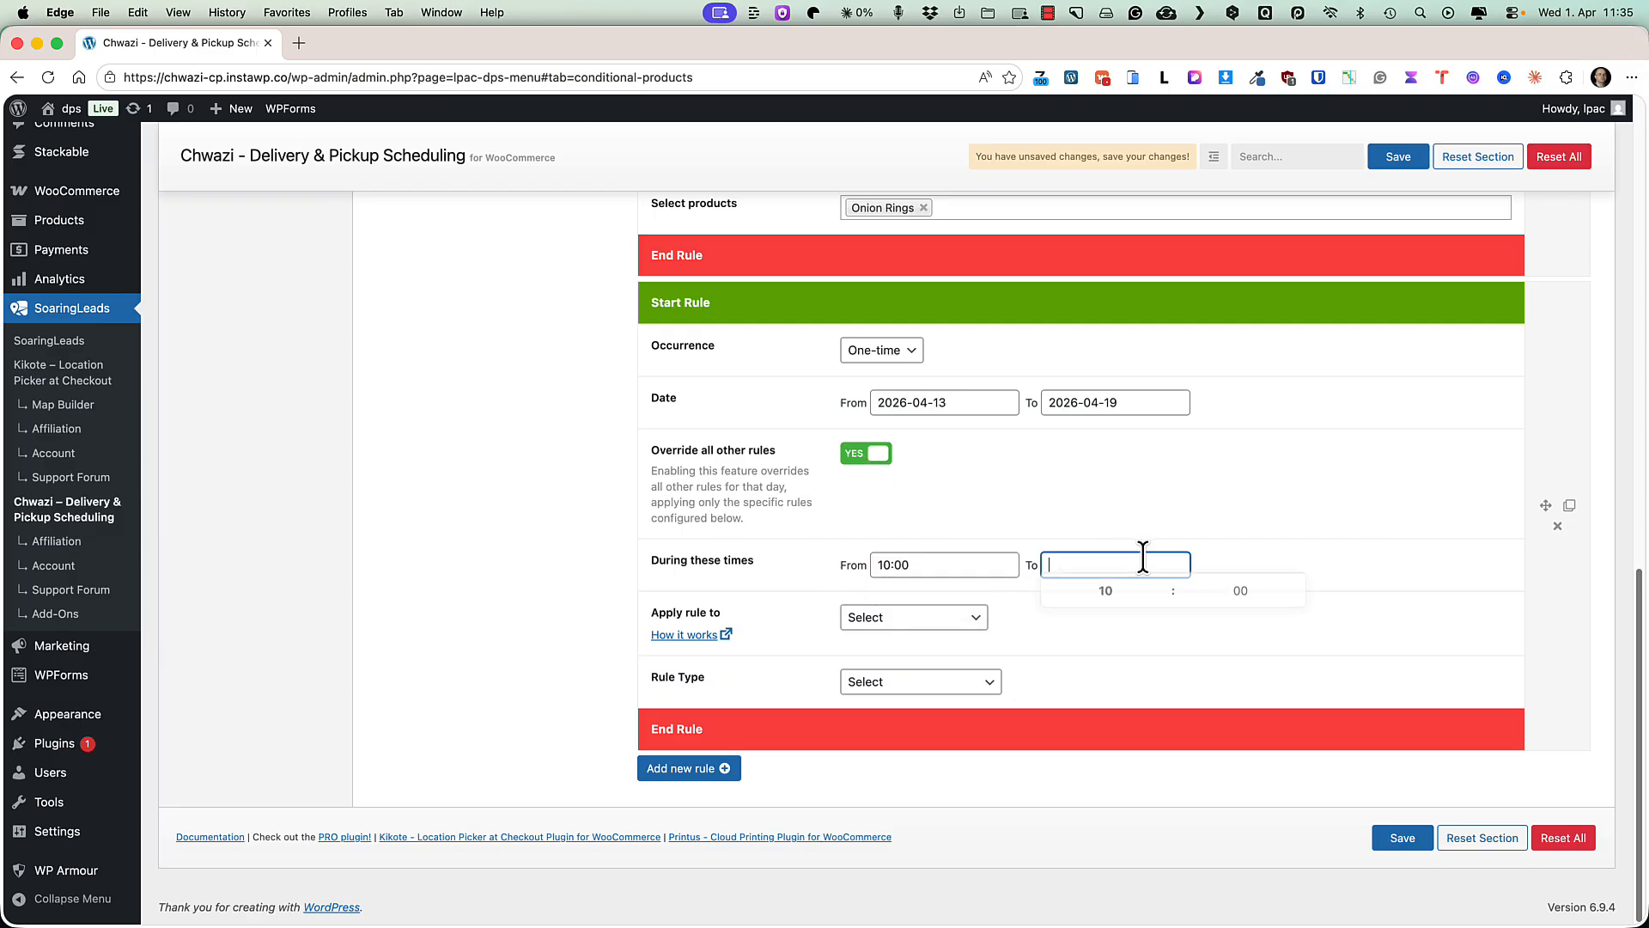
pyautogui.click(1105, 590)
pyautogui.click(1161, 594)
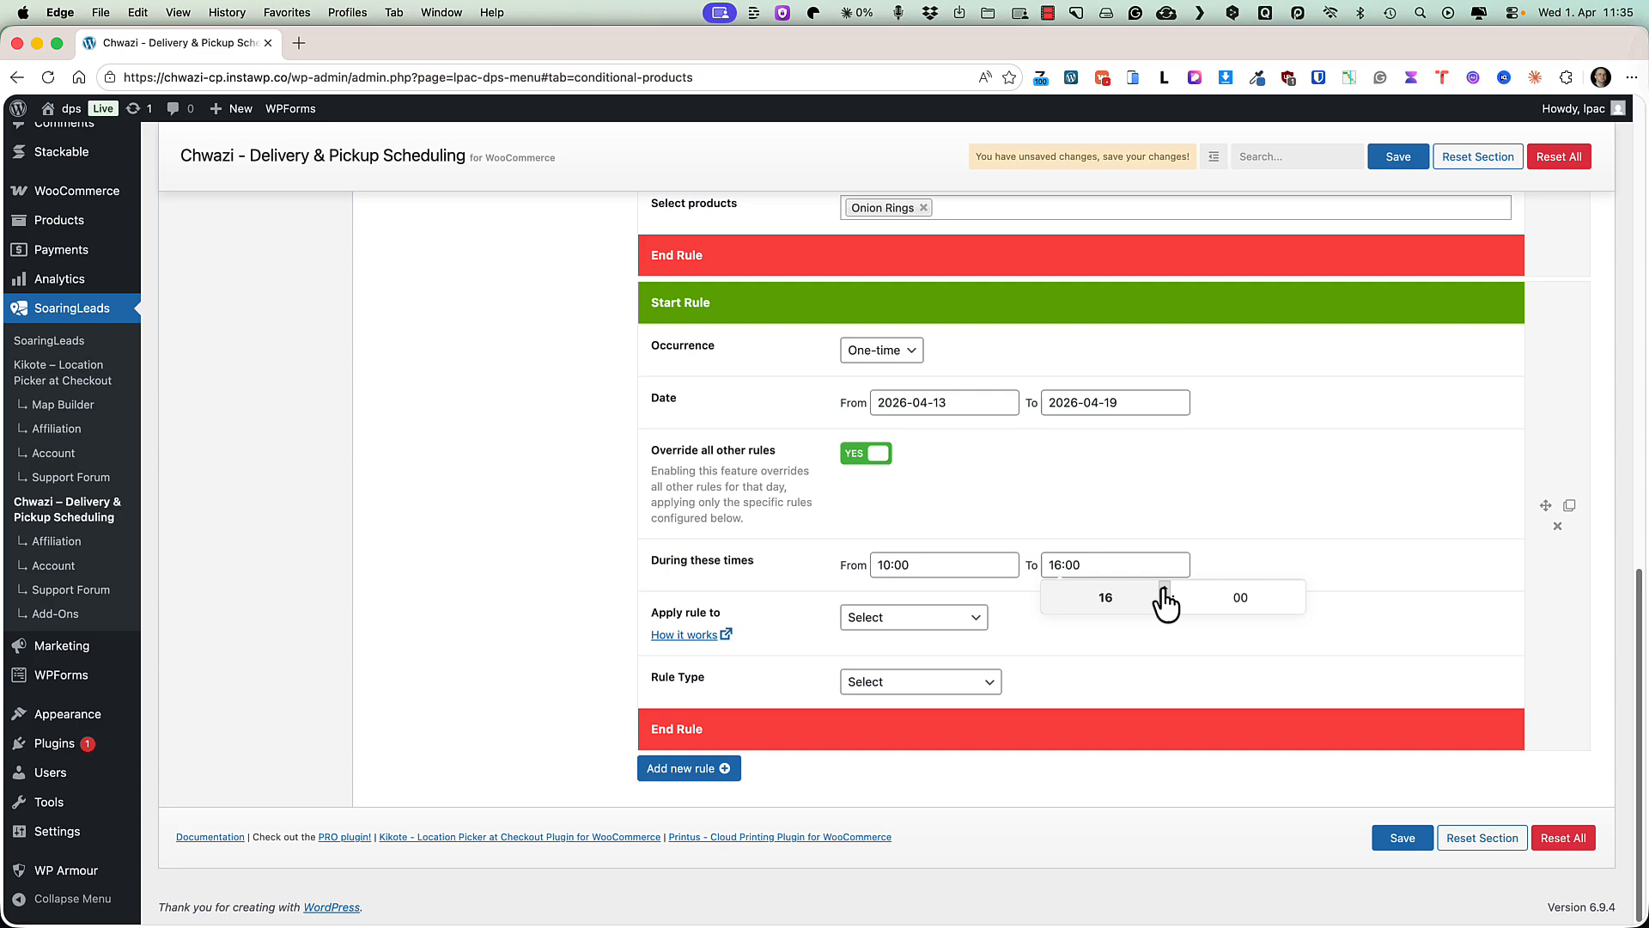
pyautogui.click(1193, 493)
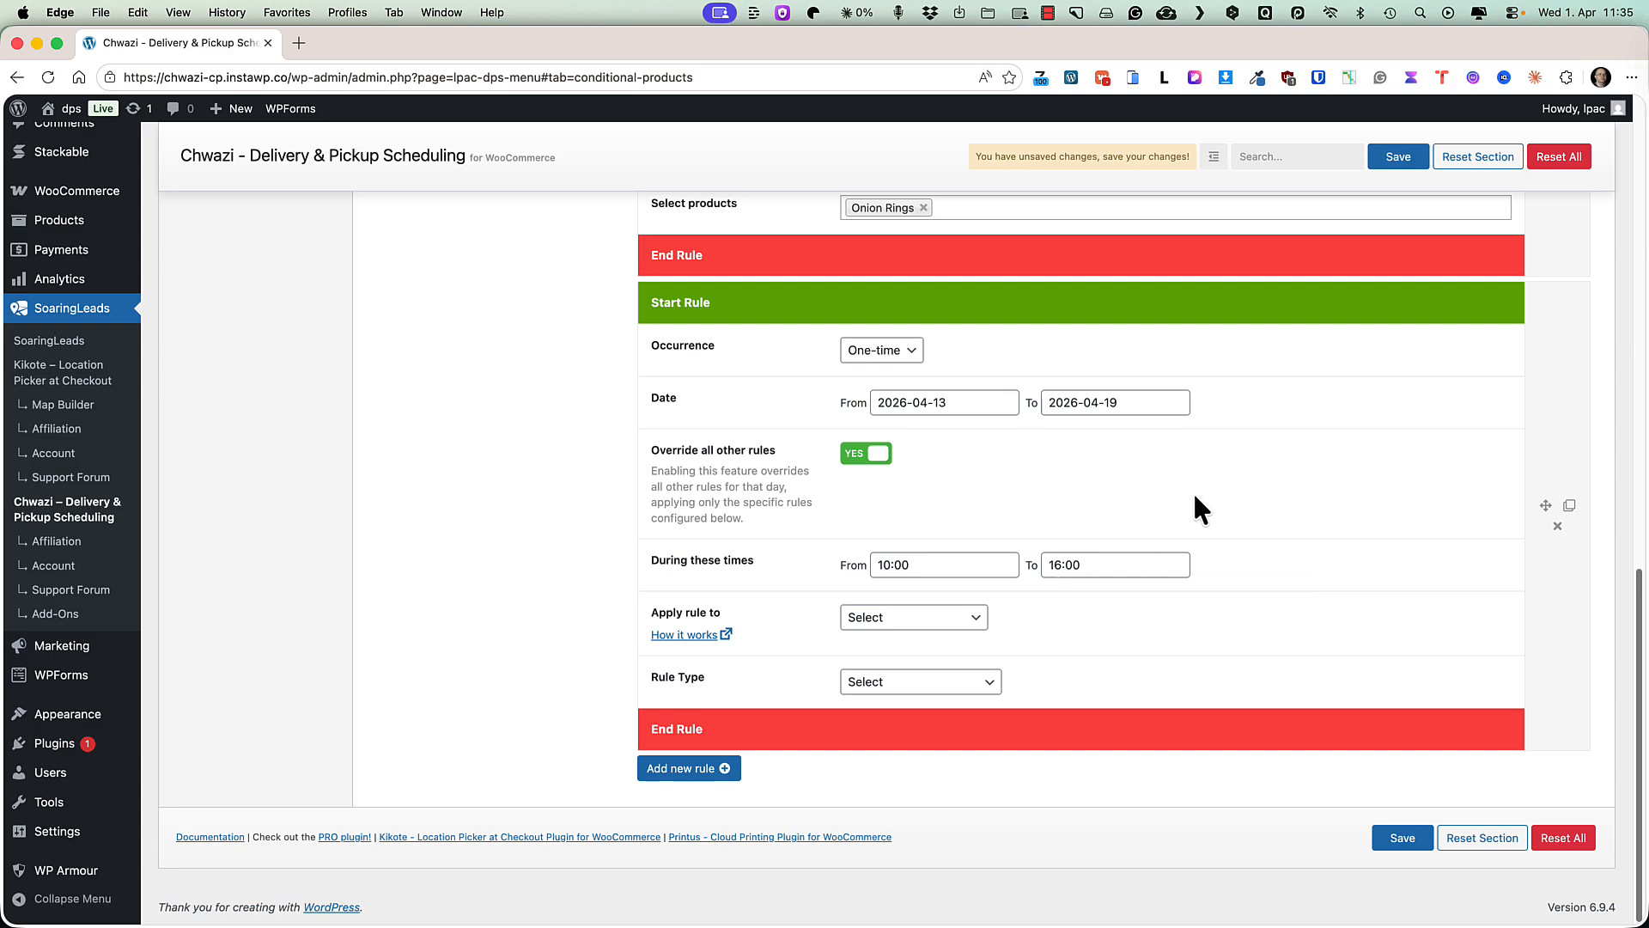
# Apply the rule to Delivery orders and set its rule type to Product category or tag.
pyautogui.click(861, 627)
pyautogui.click(1052, 620)
pyautogui.click(893, 681)
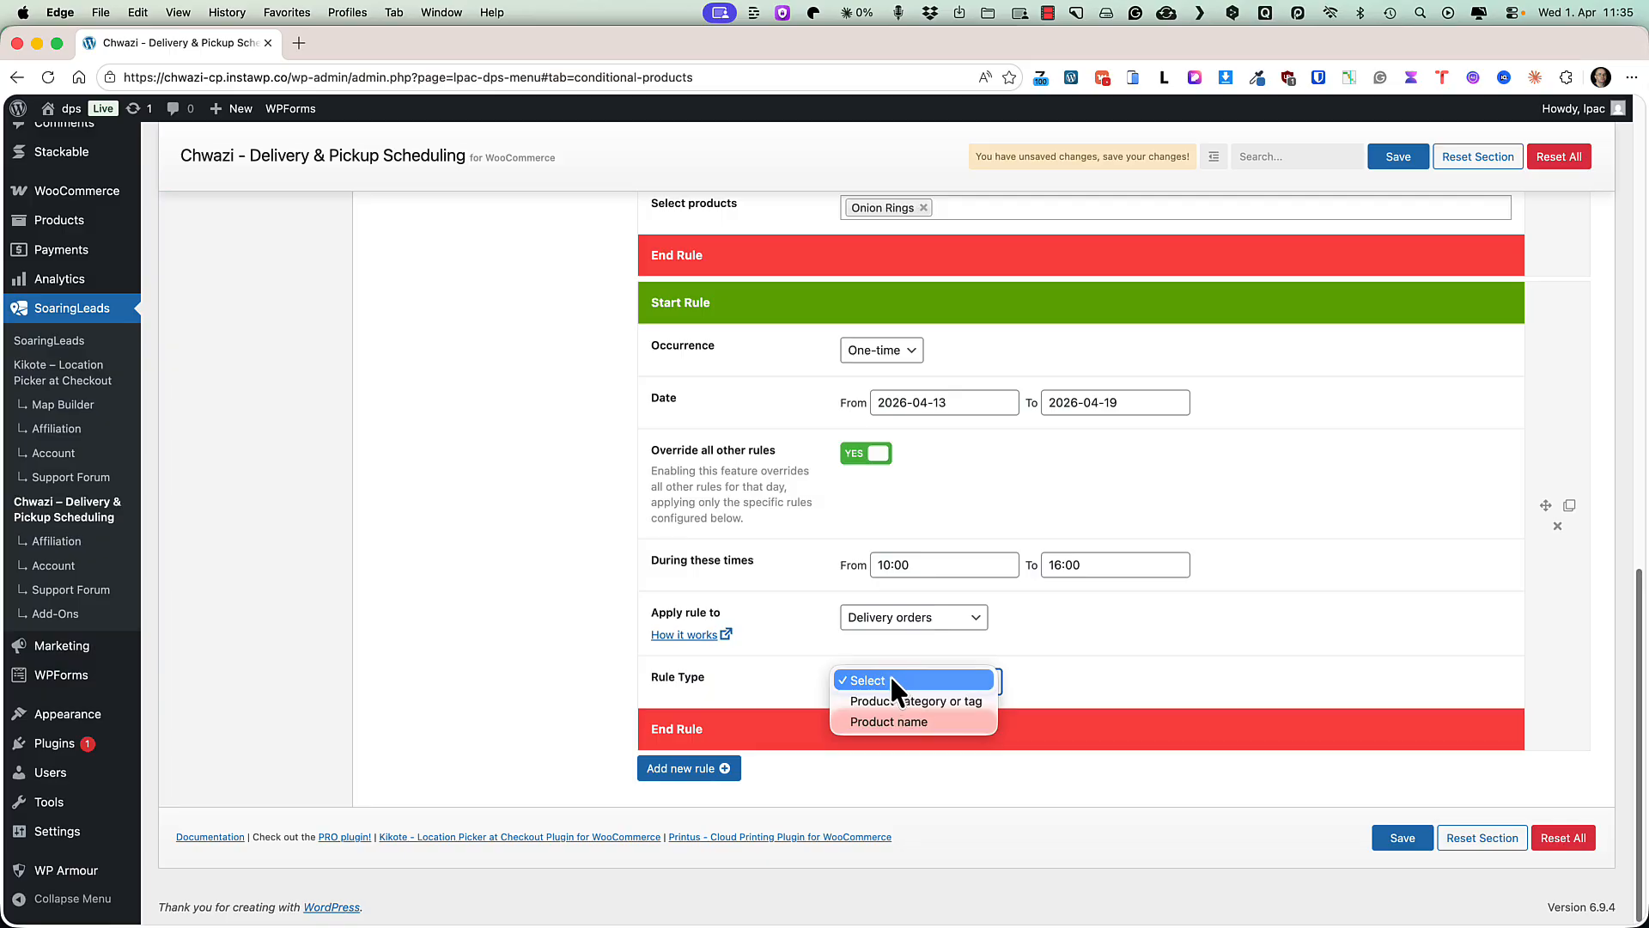
pyautogui.click(874, 700)
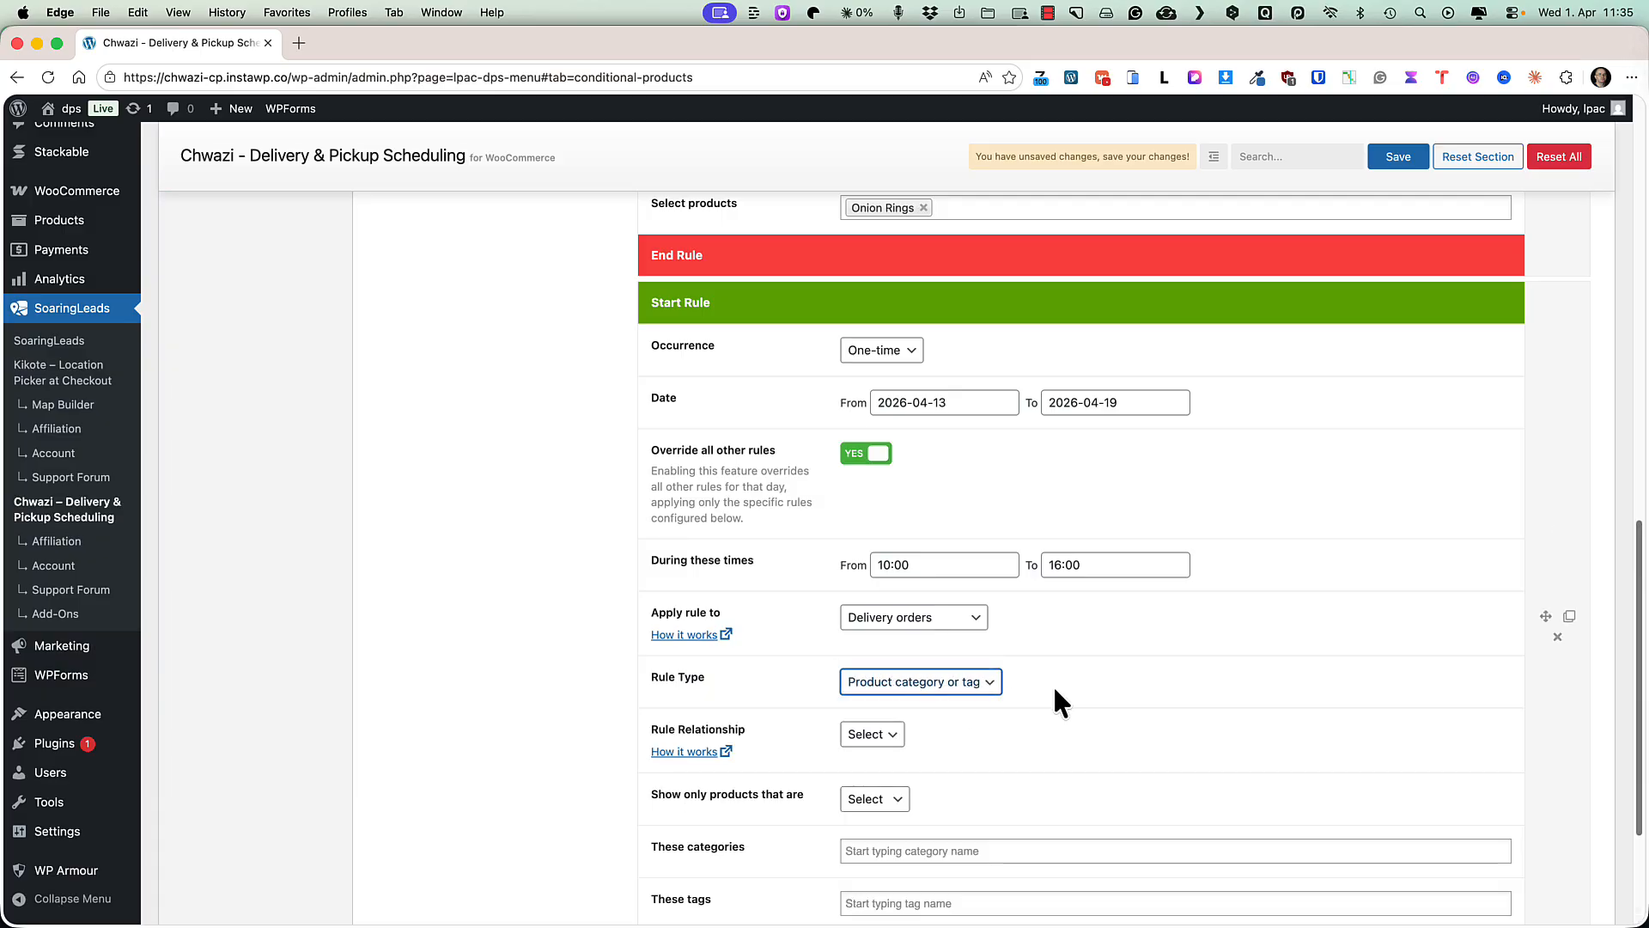
# Set the rule relationship to AND and show only products that are IN the chosen categories.
pyautogui.scroll(-3, 1269, 639)
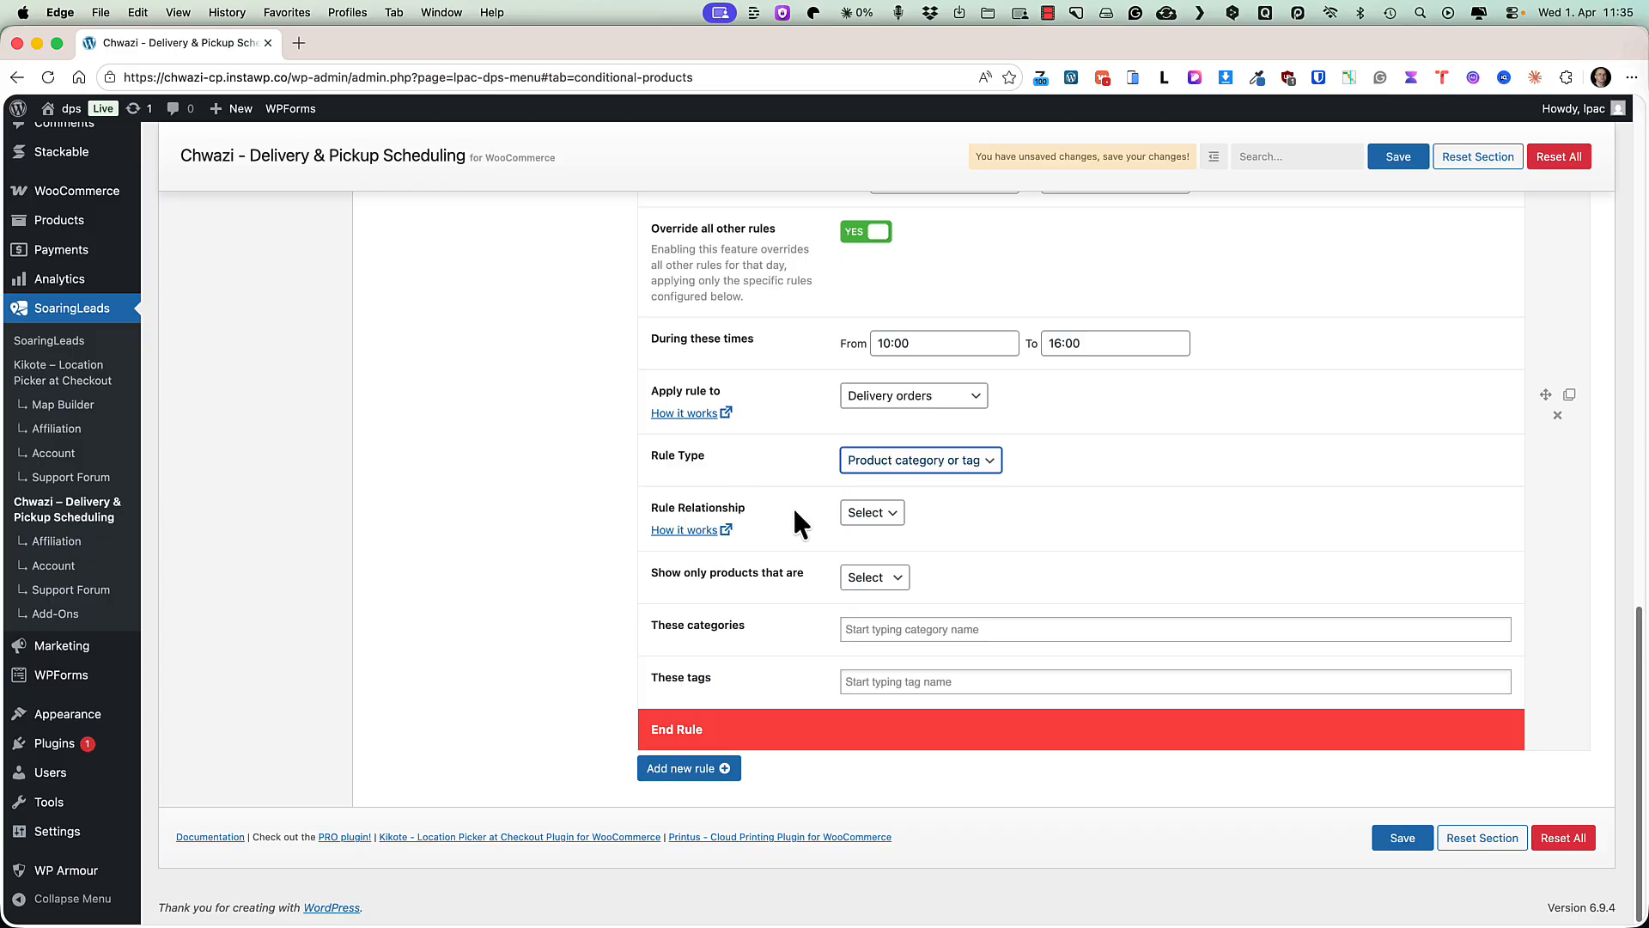
pyautogui.click(860, 515)
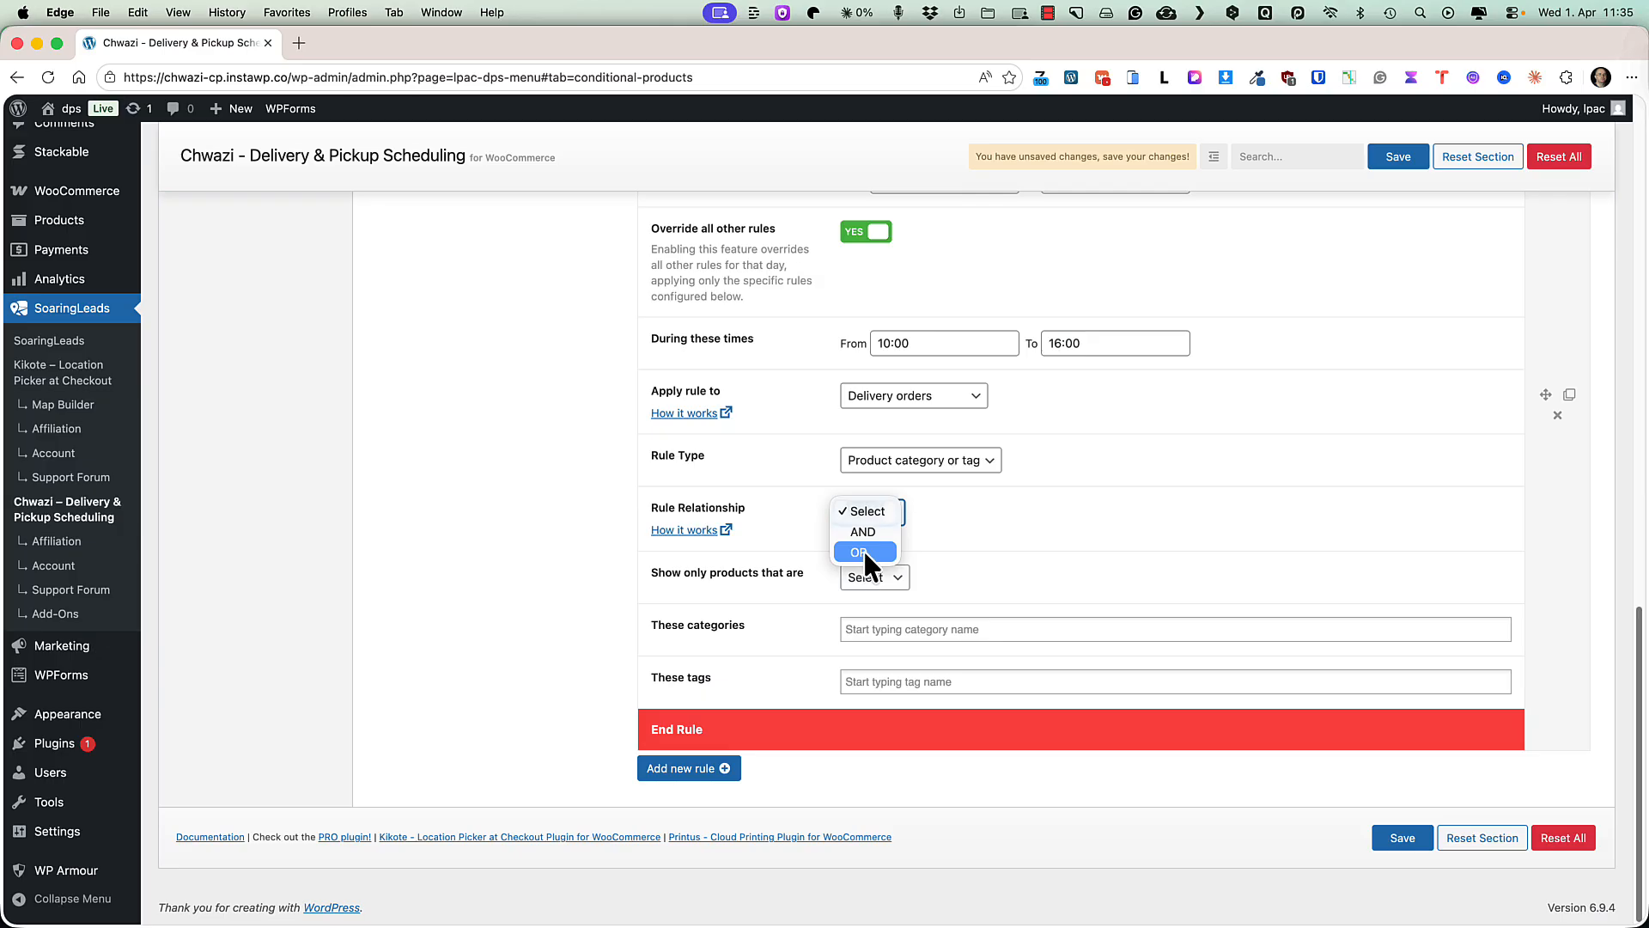
pyautogui.click(863, 532)
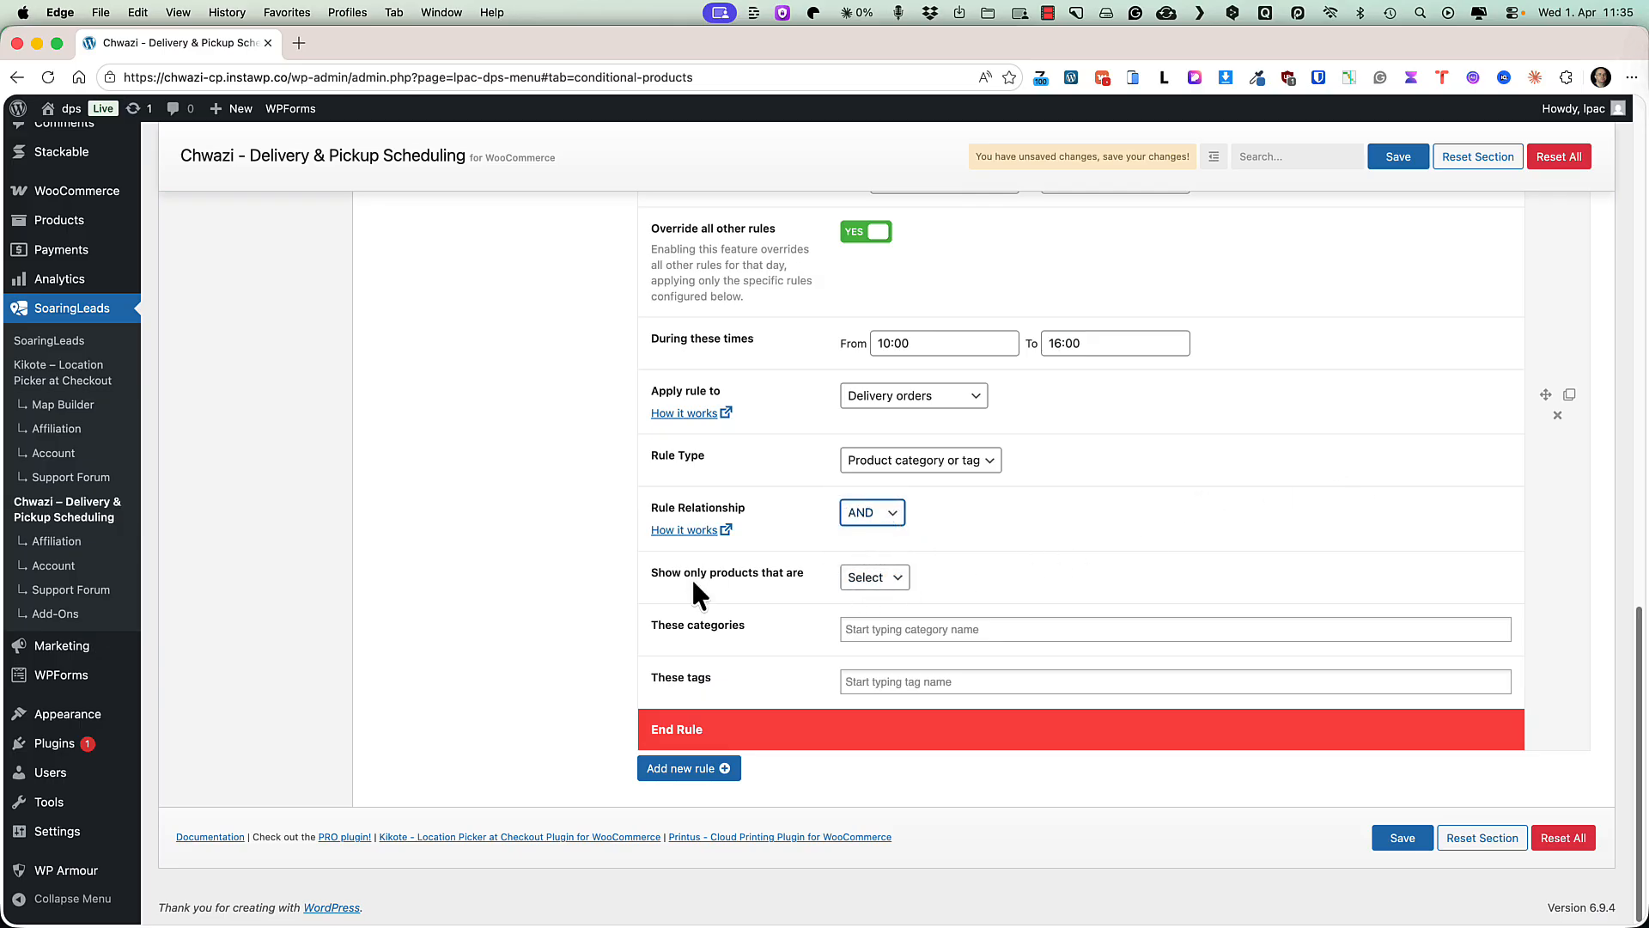
pyautogui.click(890, 584)
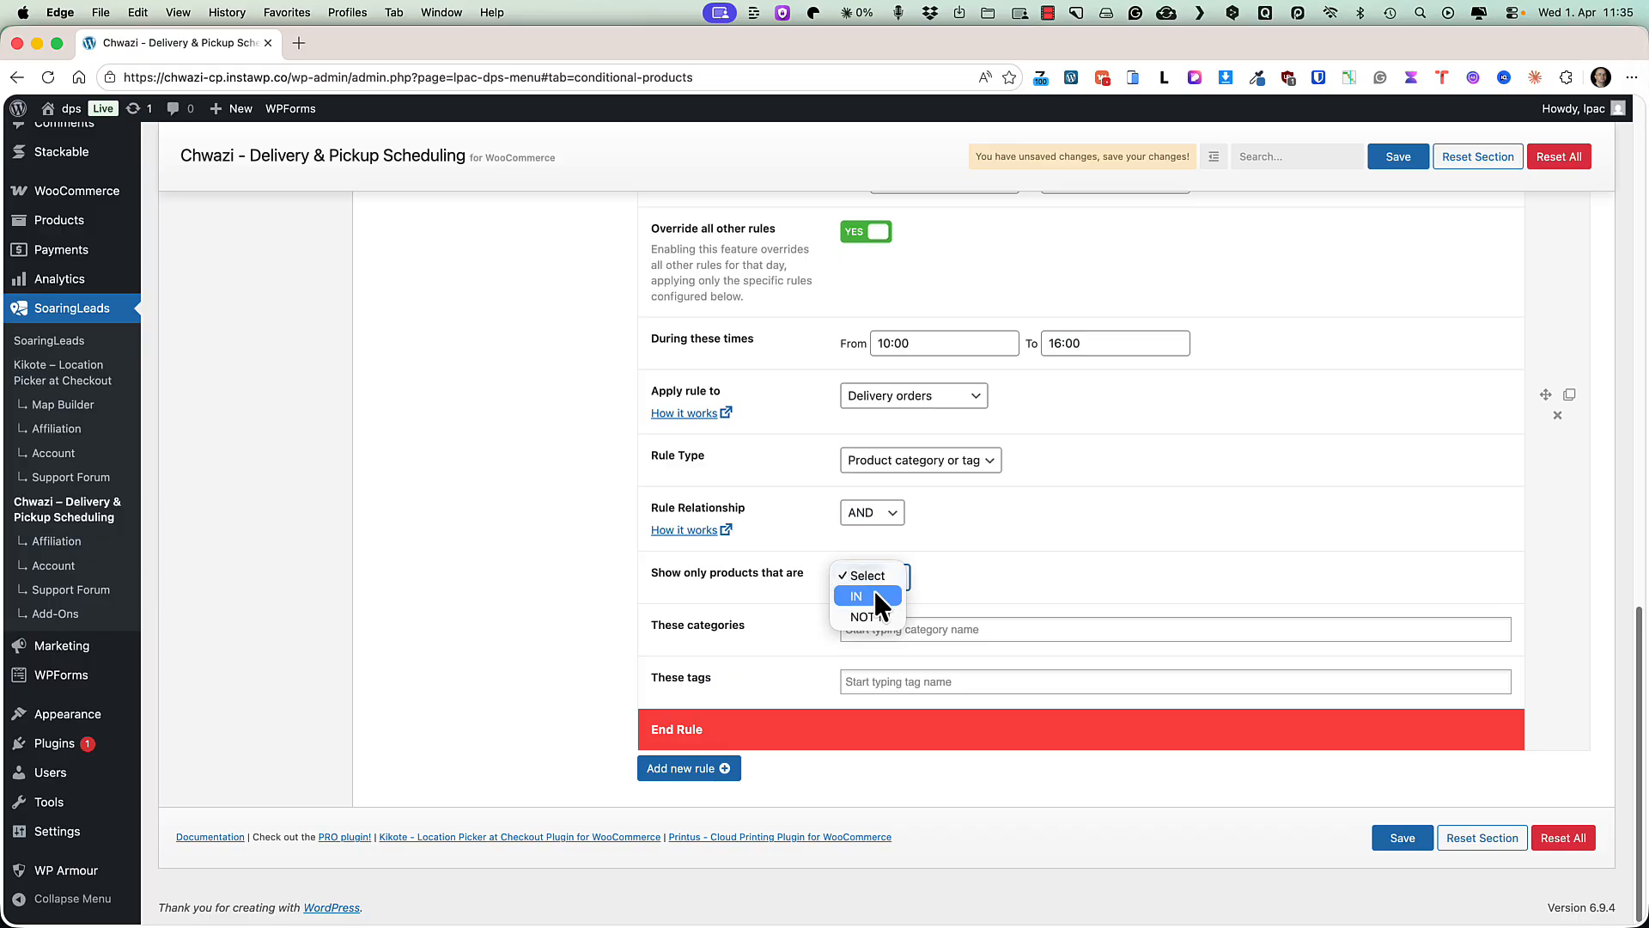
pyautogui.click(873, 593)
# Add Desserts and Sides as the rule's categories.
pyautogui.click(893, 634)
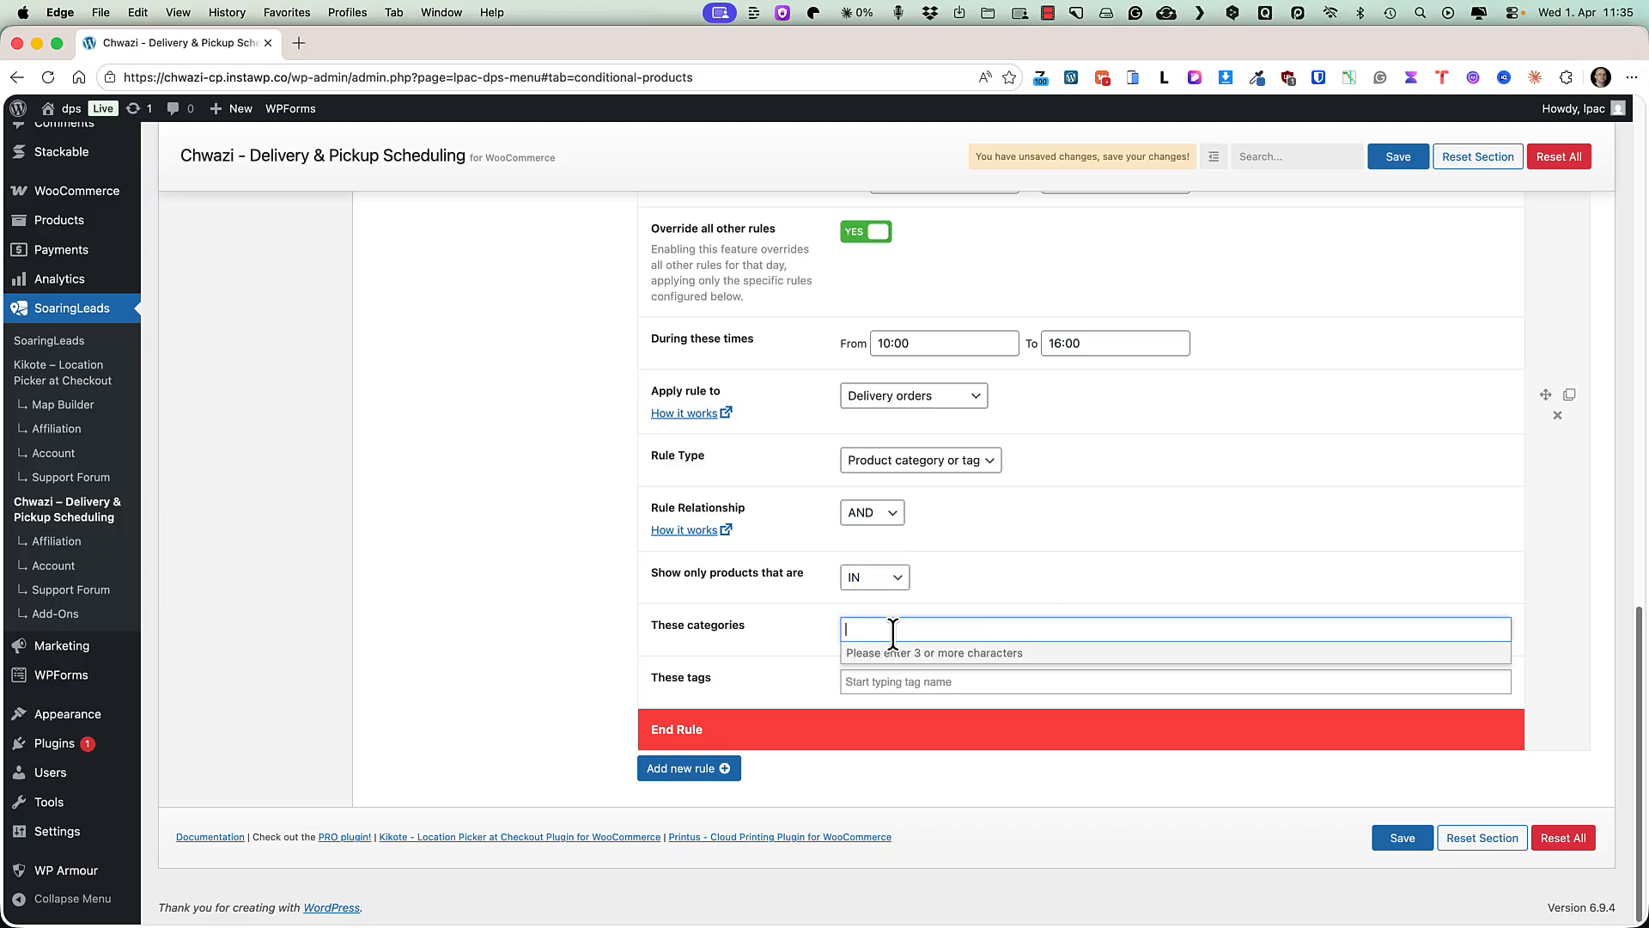
pyautogui.write('des')
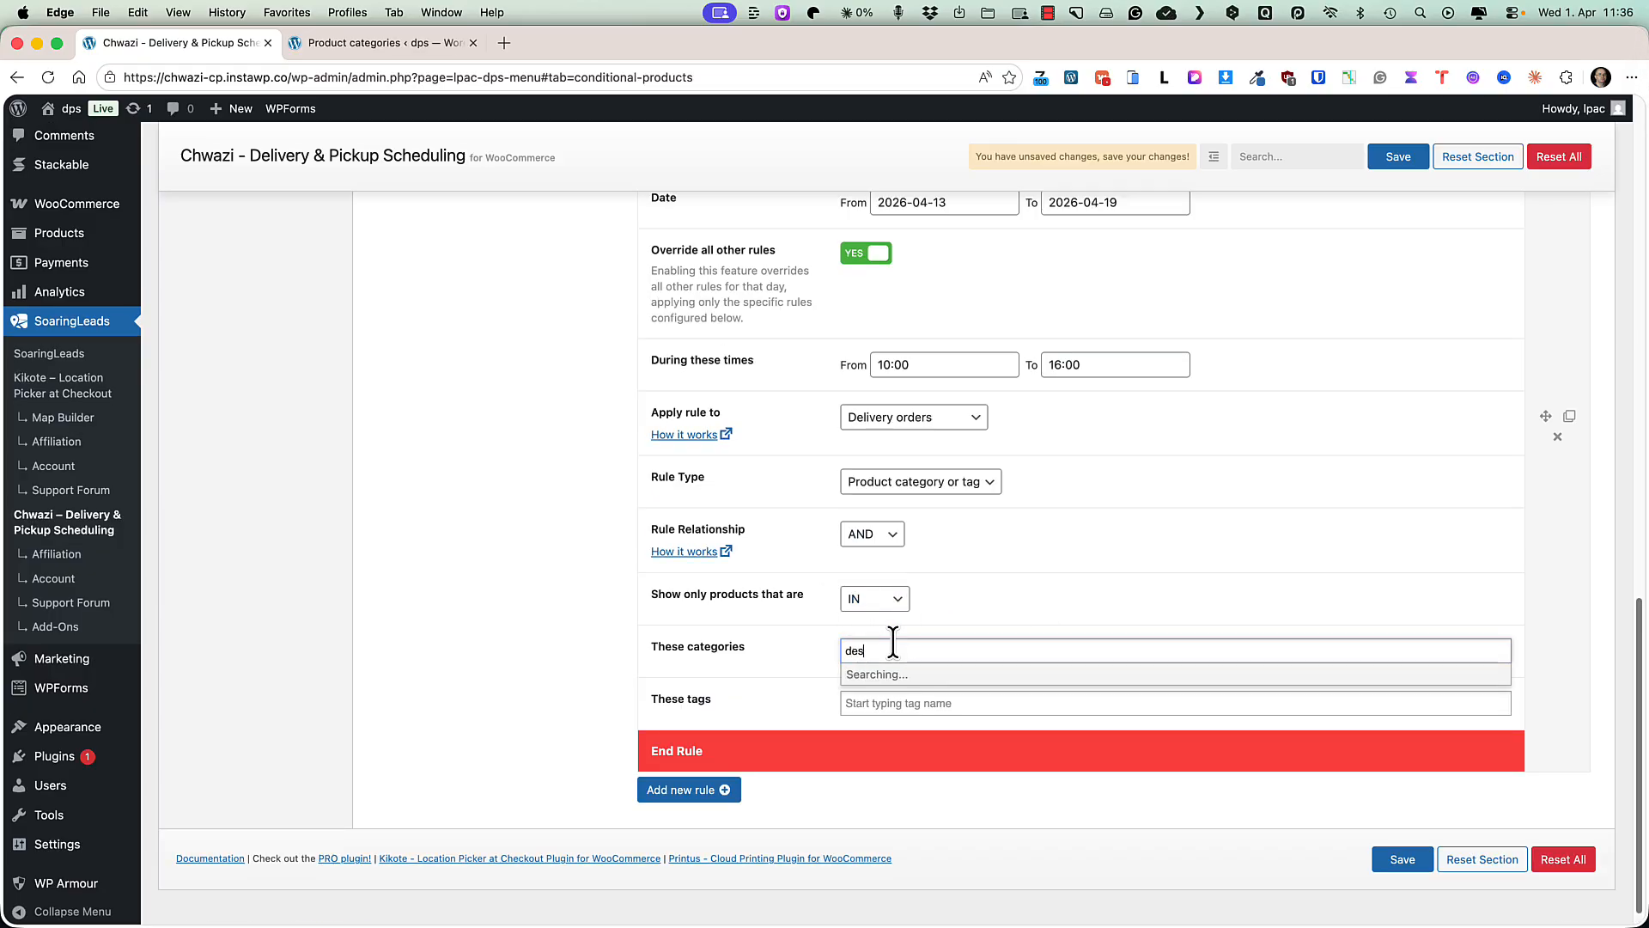
pyautogui.click(888, 673)
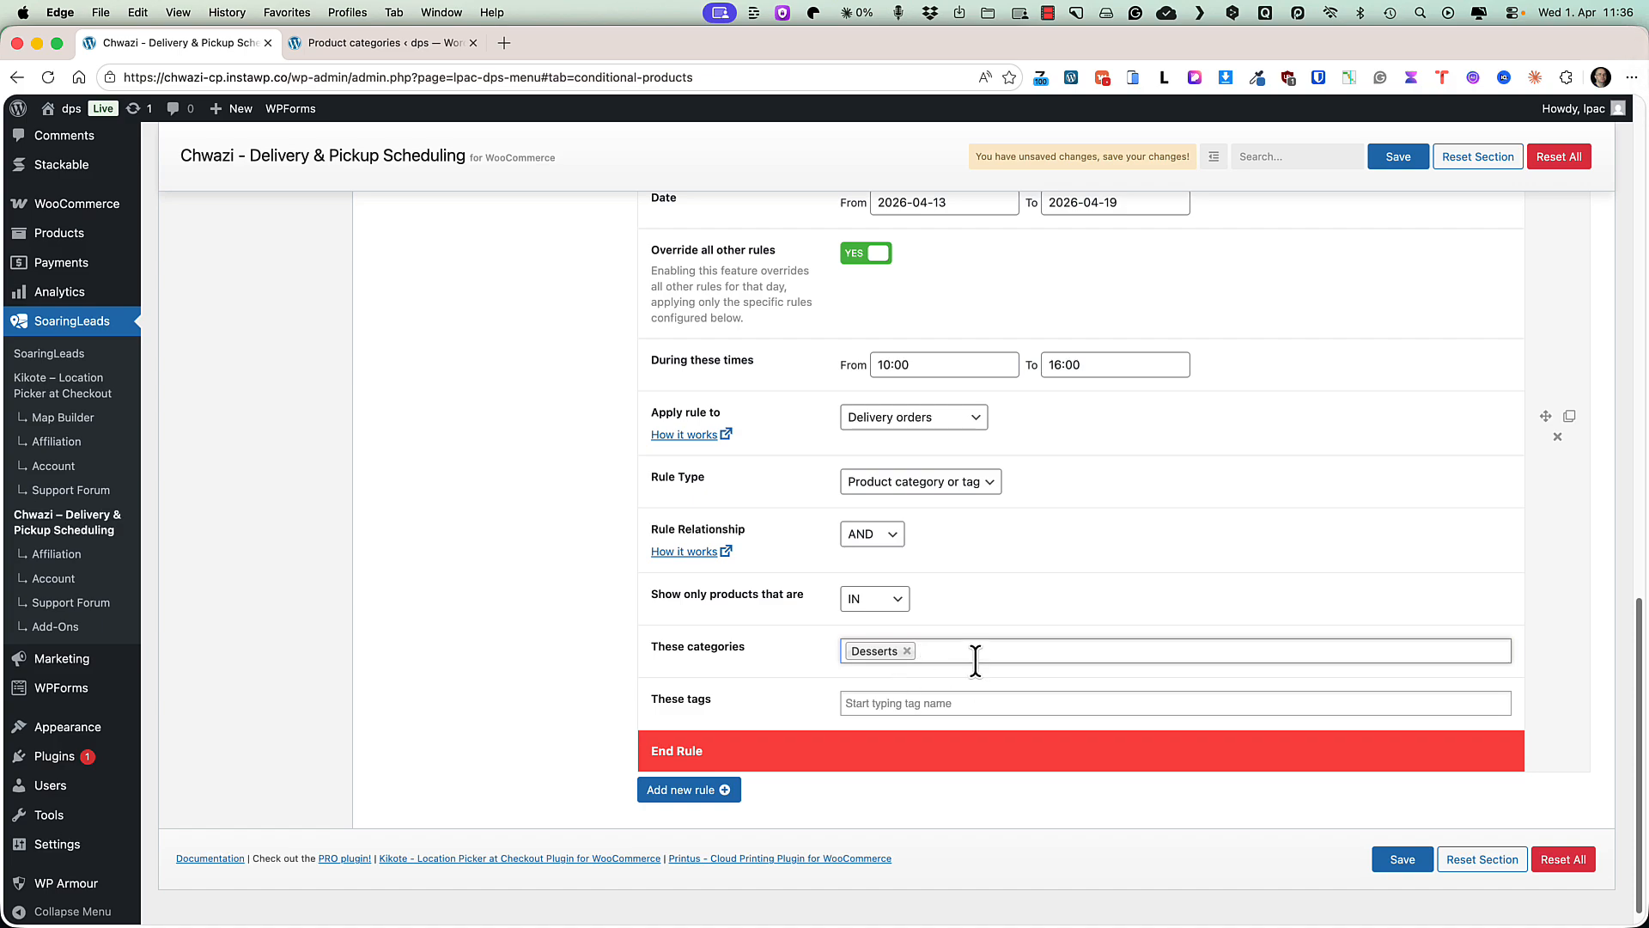
pyautogui.write('sid')
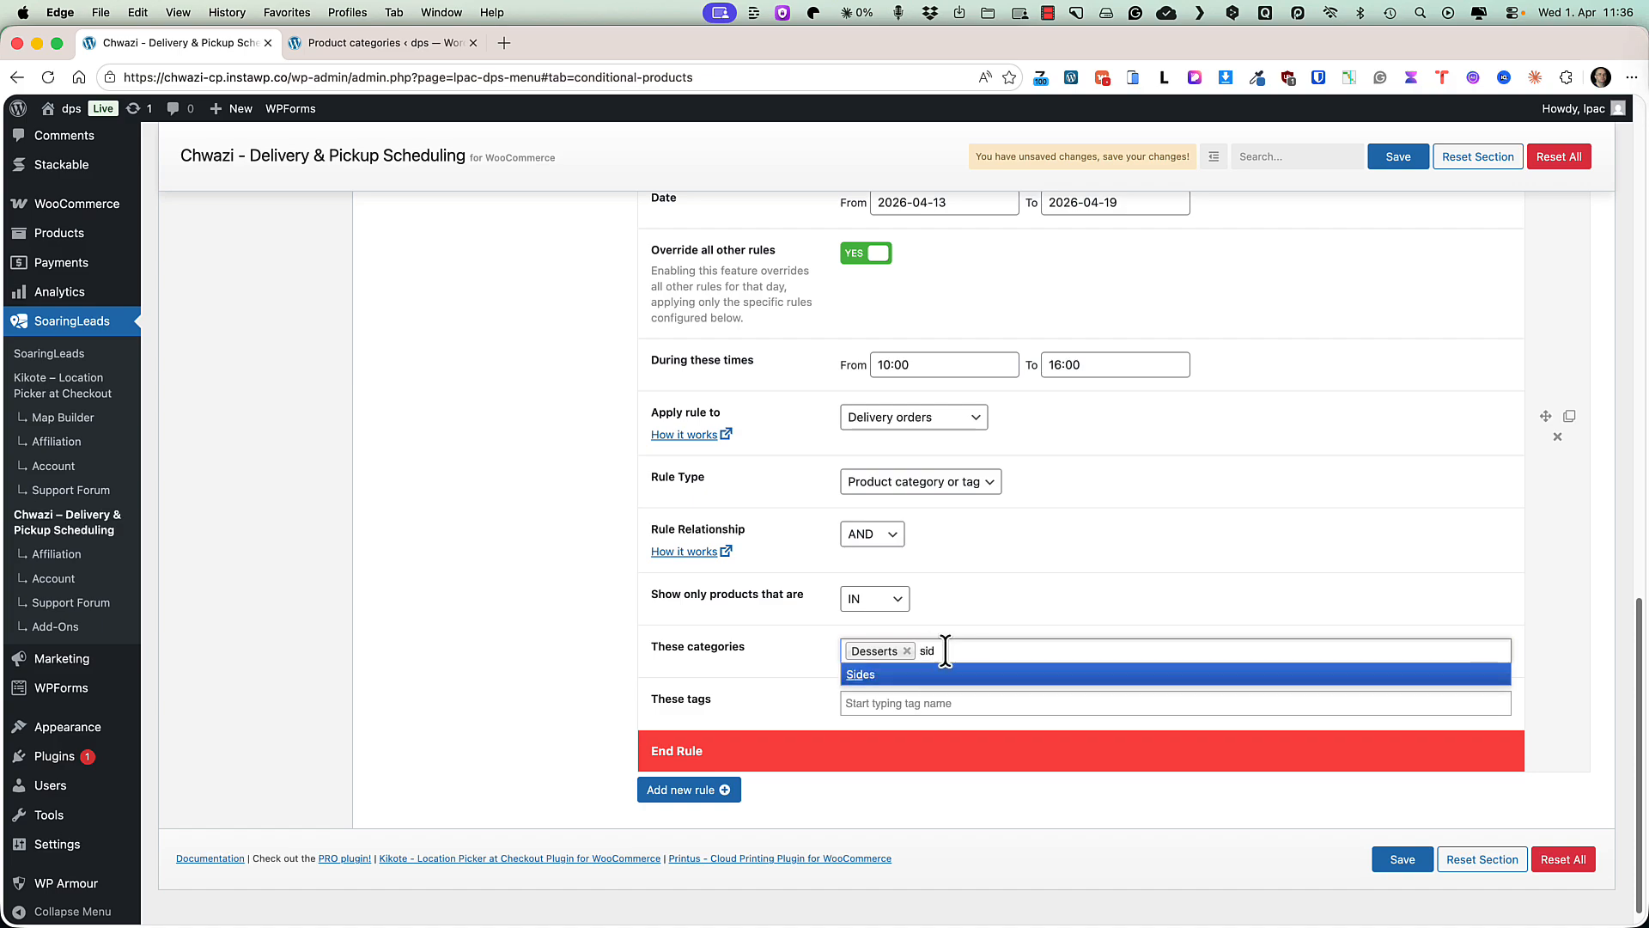
pyautogui.click(883, 697)
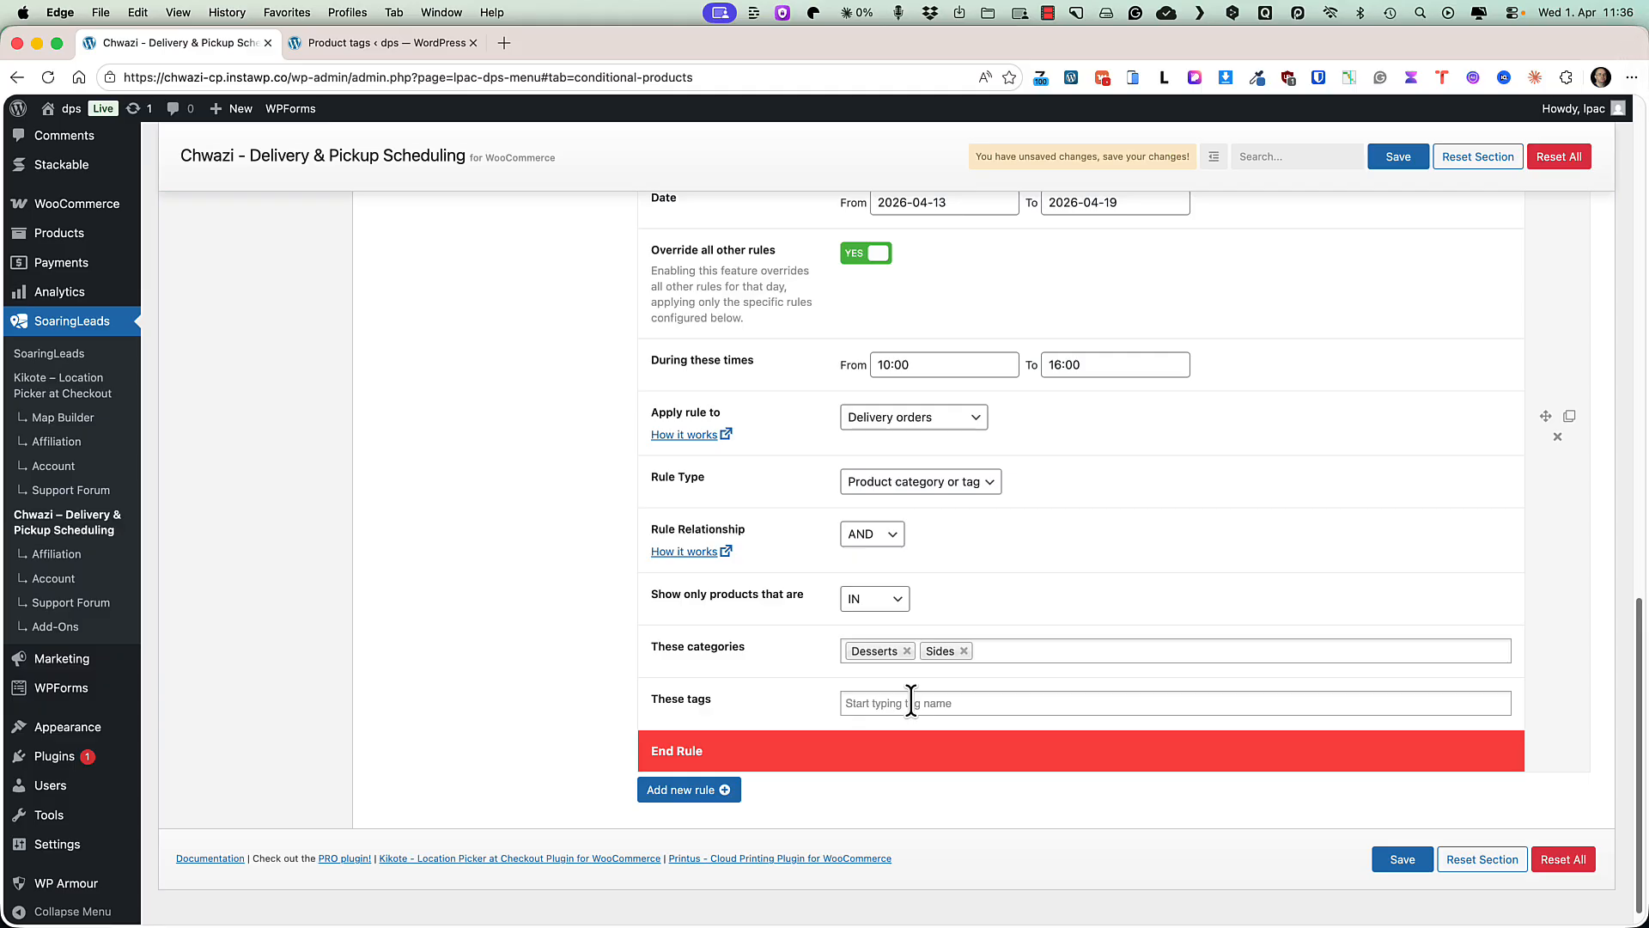
# Reselect AND as the rule relationship and save the settings.
pyautogui.click(872, 533)
pyautogui.click(864, 554)
pyautogui.click(886, 536)
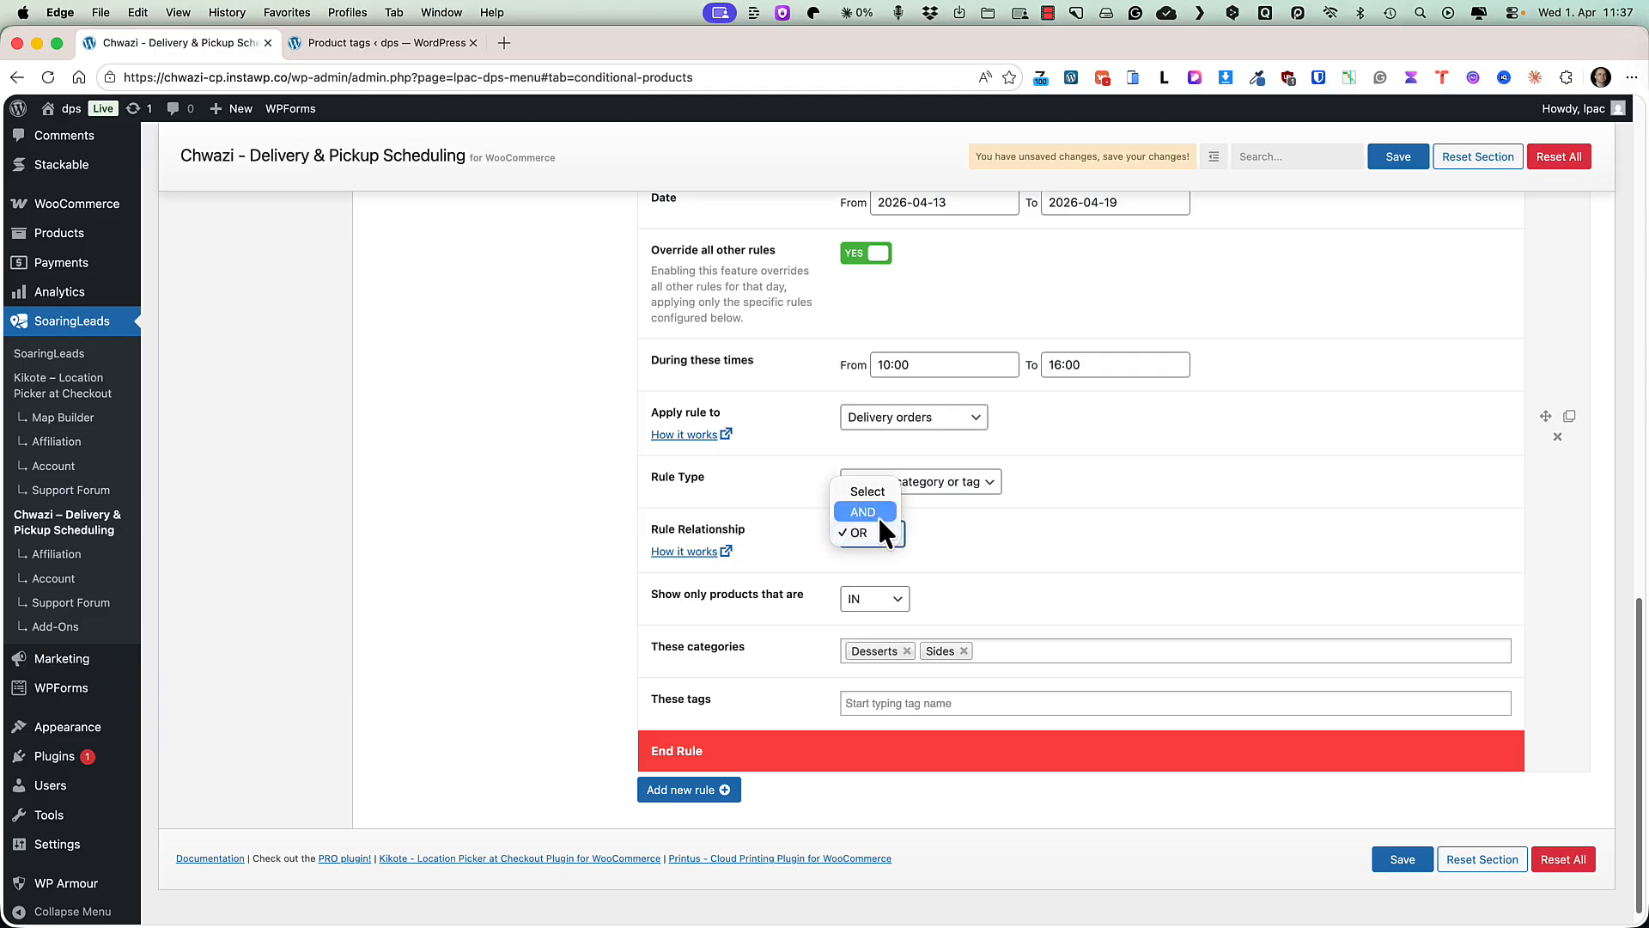
pyautogui.click(874, 512)
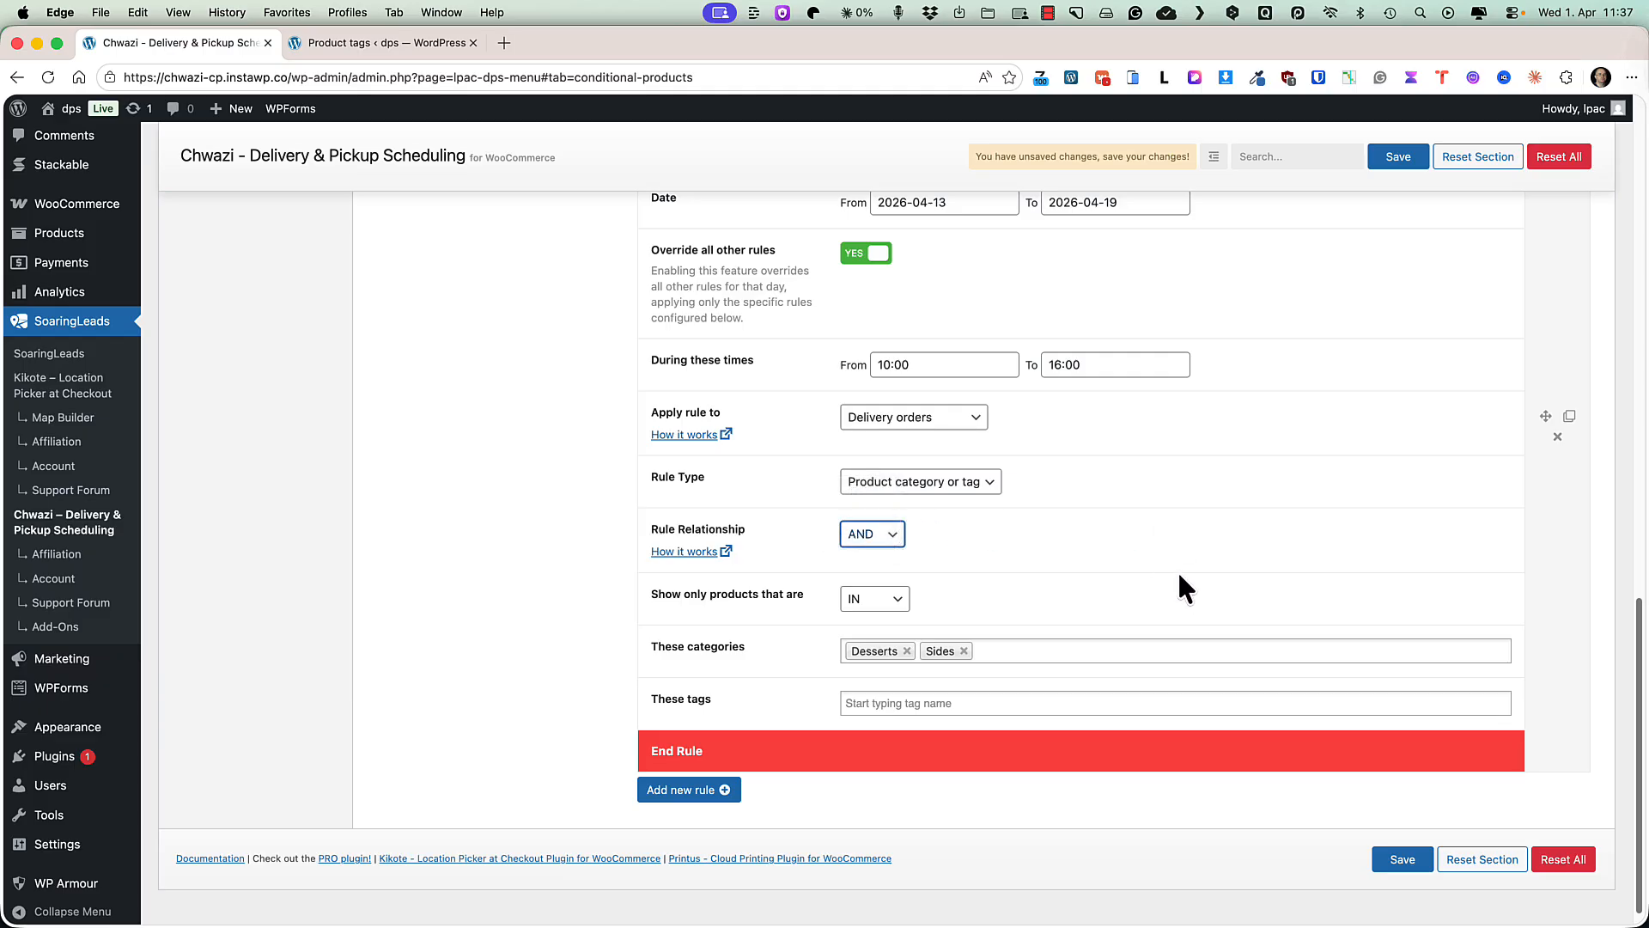
pyautogui.click(1387, 859)
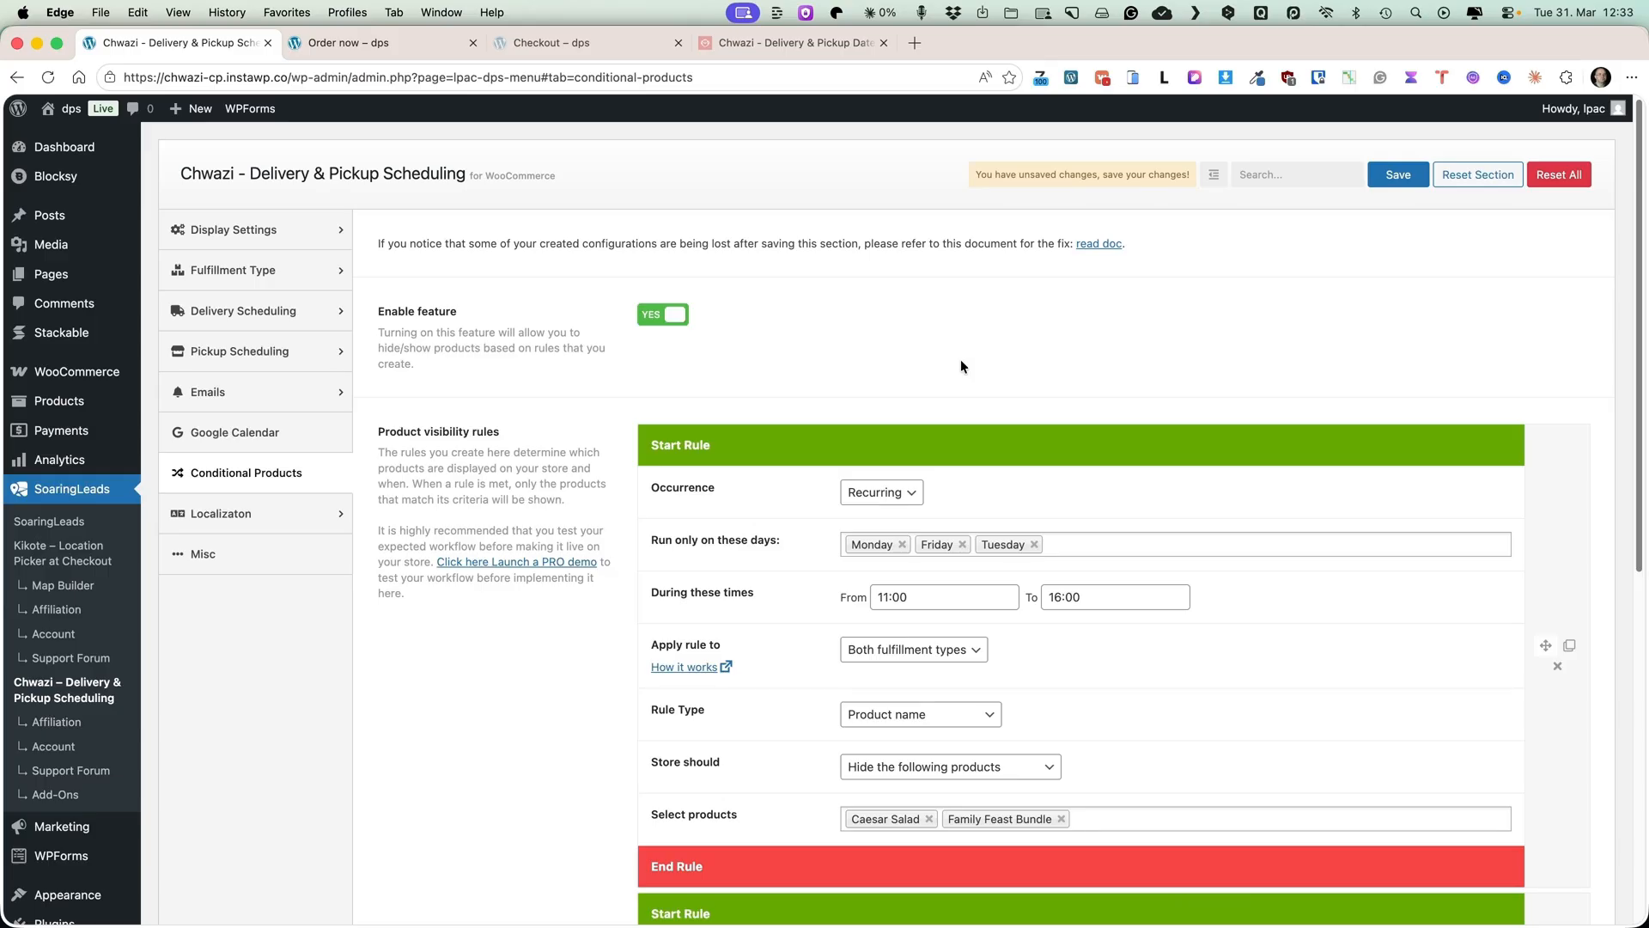
# Switch to the Chwazi Delivery & Pickup Scheduling website tab.
pyautogui.click(762, 43)
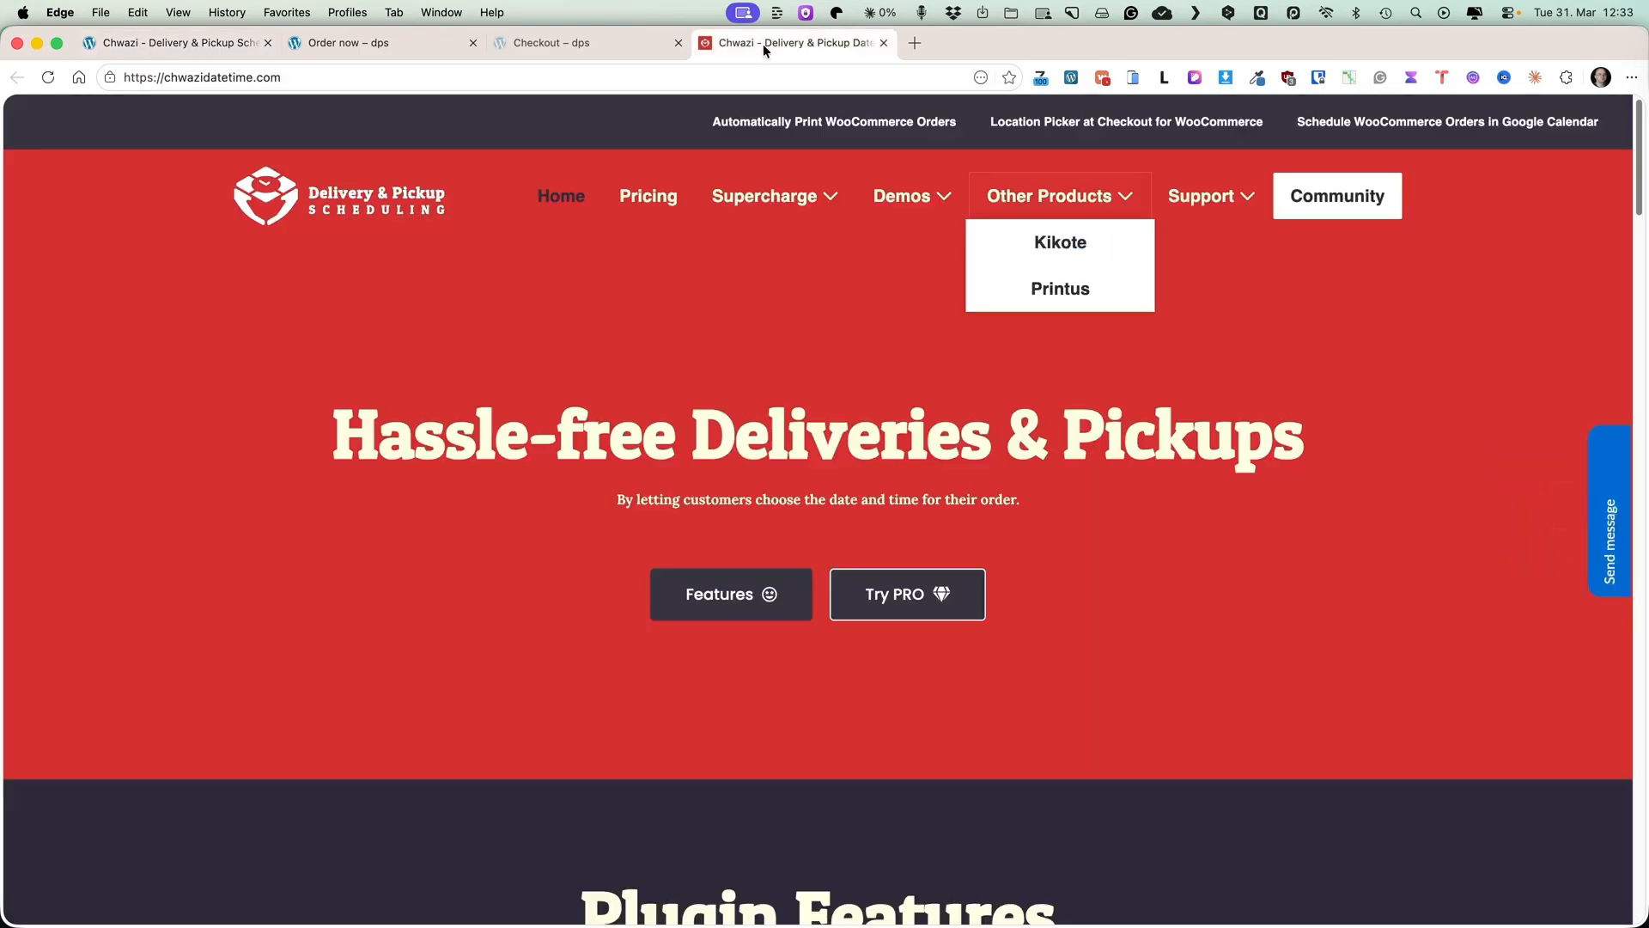